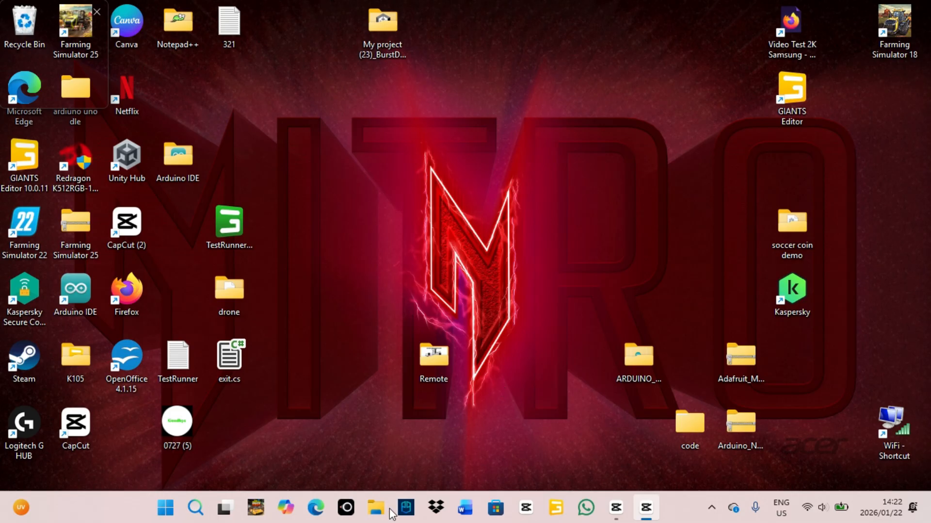
Open the FS25_Theflatmap folder inside My FS 25 Mods in Documents.
{"action": "left_click", "coordinate": [375, 517]}
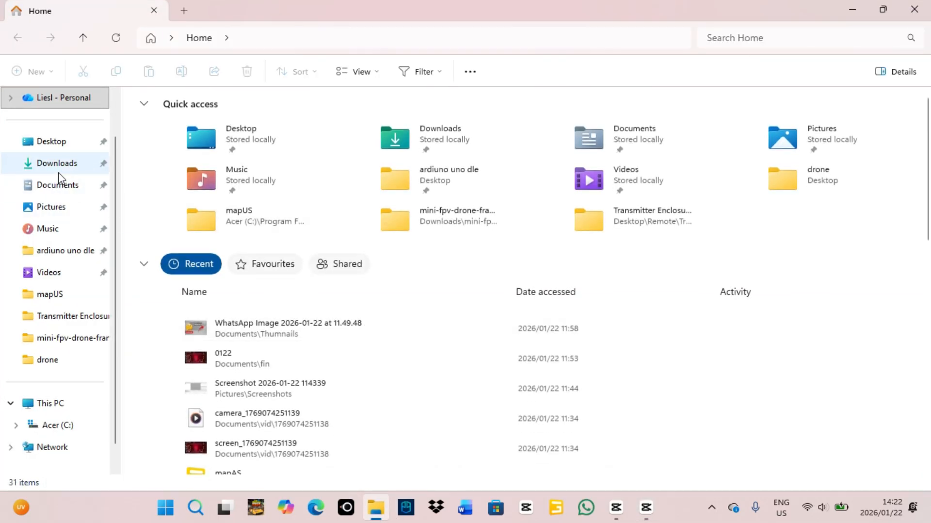
{"action": "left_click", "coordinate": [54, 185]}
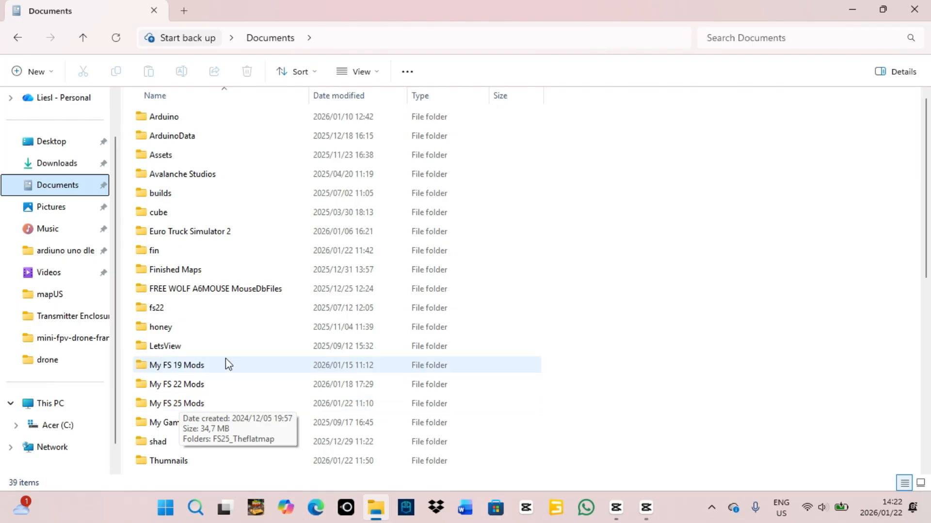
{"action": "double_click", "coordinate": [218, 404]}
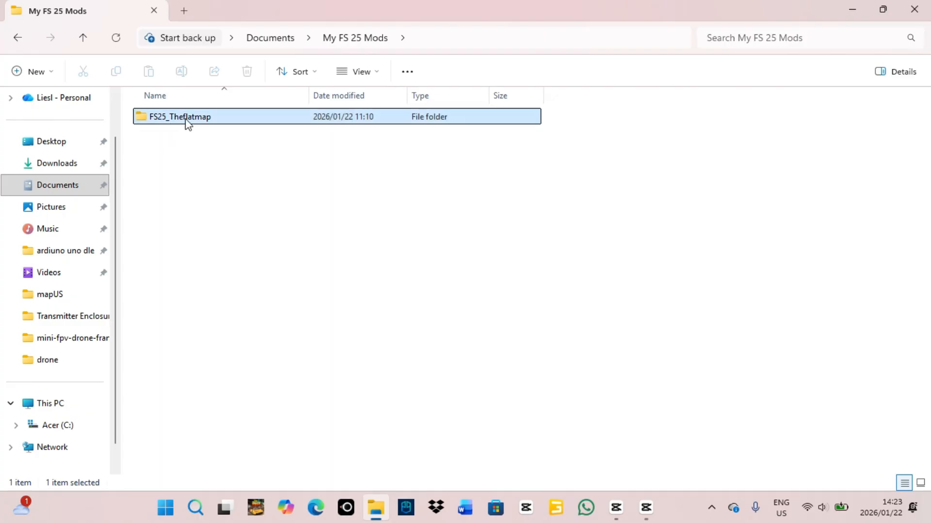
{"action": "double_click", "coordinate": [183, 124]}
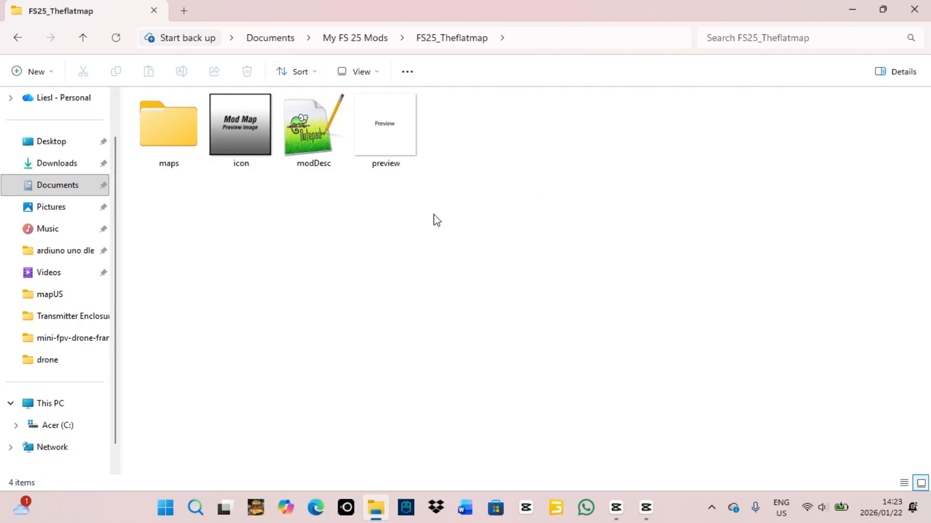
{"action": "left_click_drag", "start_coordinate": [256, 202], "coordinate": [665, 413]}
{"action": "left_click_drag", "start_coordinate": [803, 419], "coordinate": [877, 486]}
{"action": "mouse_move", "coordinate": [870, 493]}
{"action": "left_mouse_down"}
{"action": "mouse_move", "coordinate": [869, 470]}
{"action": "mouse_move", "coordinate": [871, 482]}
{"action": "left_mouse_up"}
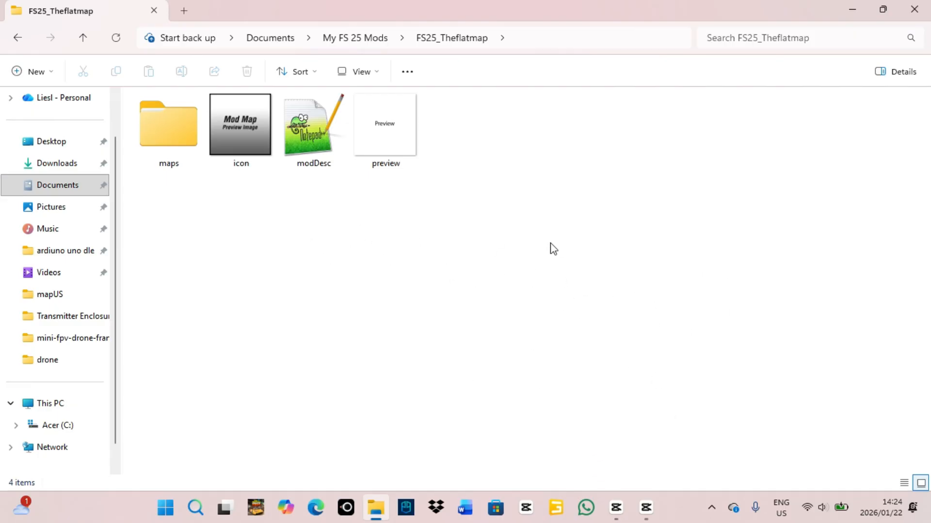
{"action": "left_click_drag", "start_coordinate": [571, 272], "coordinate": [654, 342]}
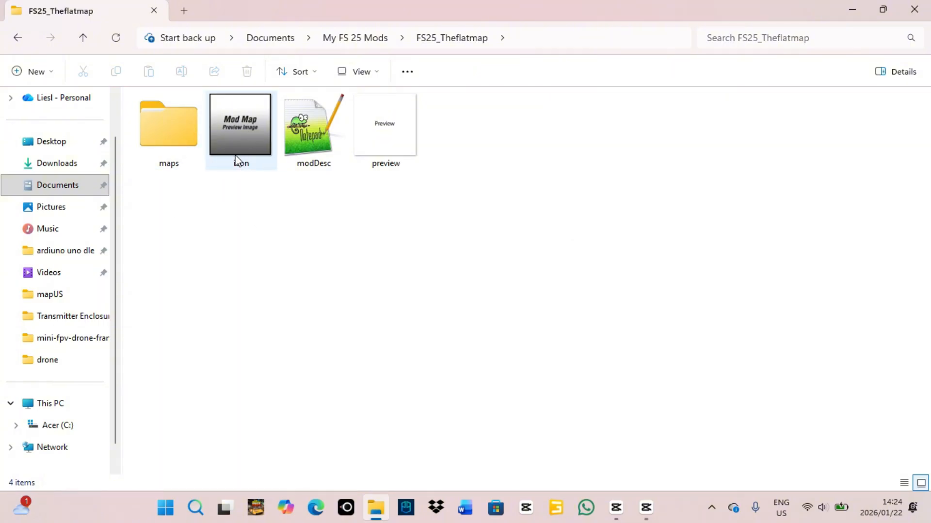
Open the modDesc file from the FS25_Theflatmap folder in Notepad++.
{"action": "mouse_move", "coordinate": [235, 131]}
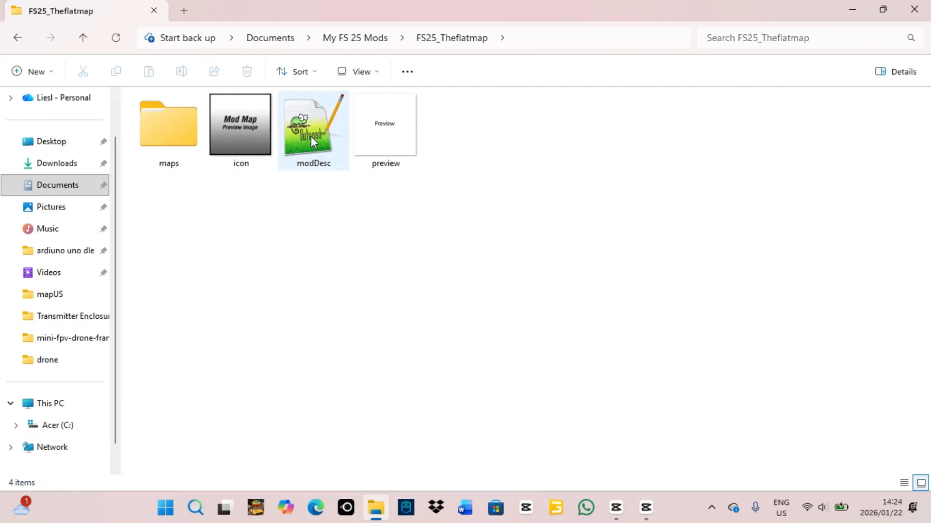
{"action": "mouse_move", "coordinate": [313, 168]}
{"action": "double_click", "coordinate": [314, 145]}
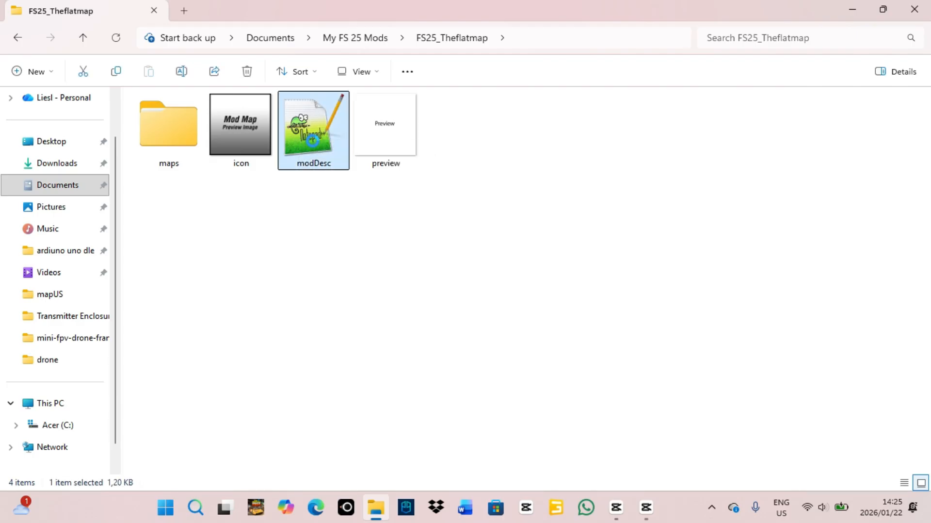
{"action": "right_click", "coordinate": [313, 150]}
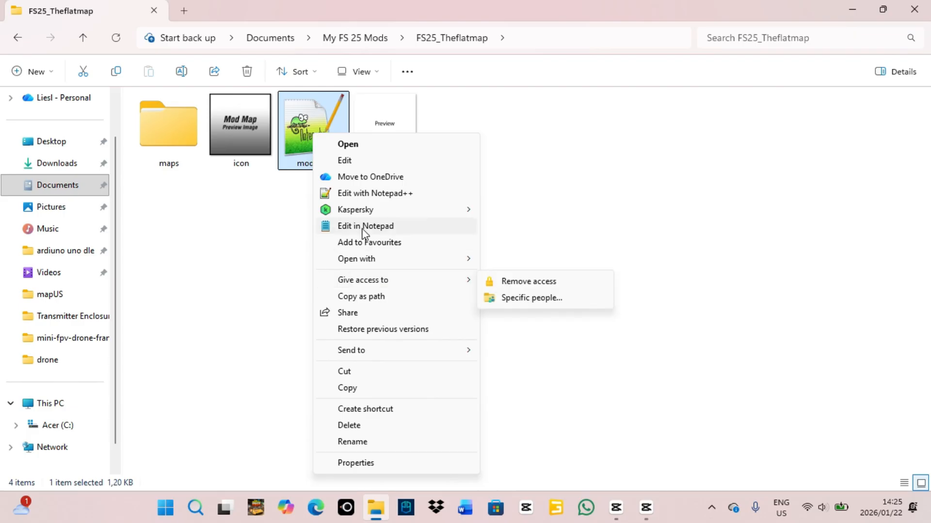
{"action": "mouse_move", "coordinate": [424, 258]}
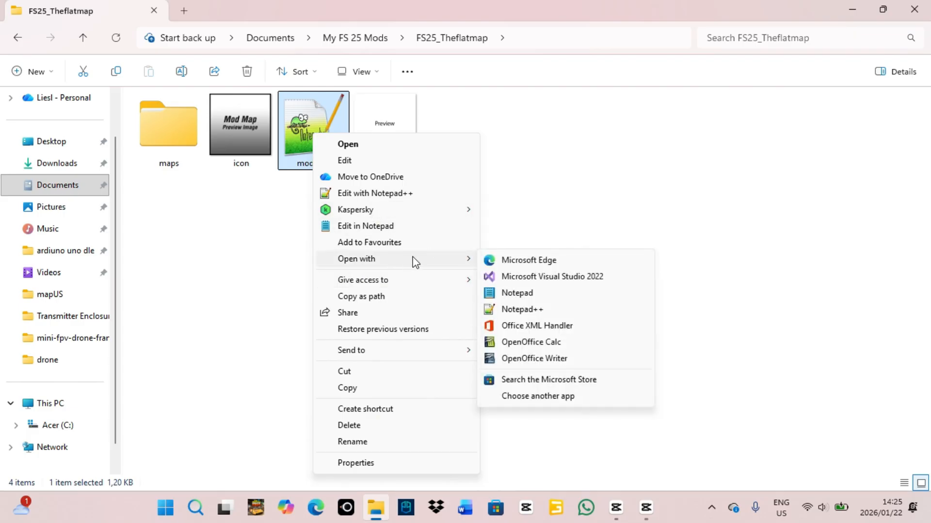
{"action": "left_click", "coordinate": [517, 311]}
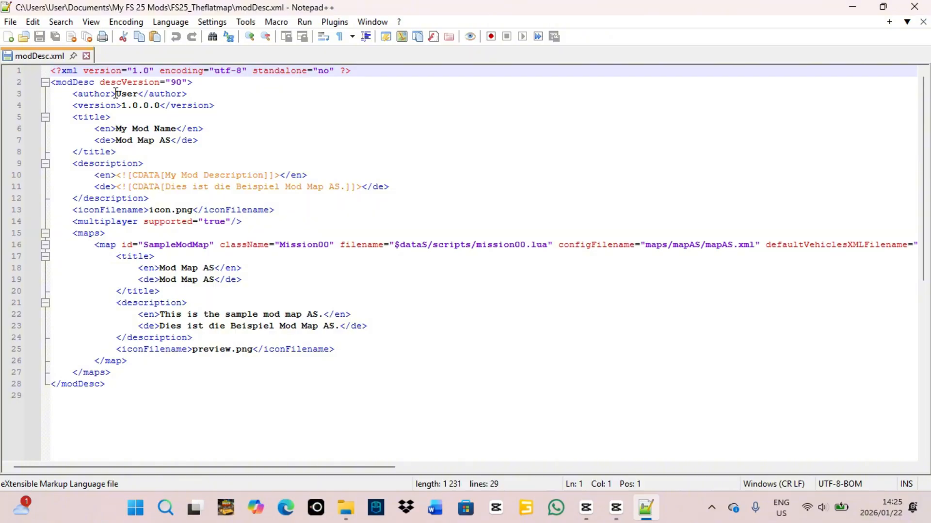
Replace the text in the author tag with PilotDig.
{"action": "left_click_drag", "start_coordinate": [116, 94], "coordinate": [139, 94]}
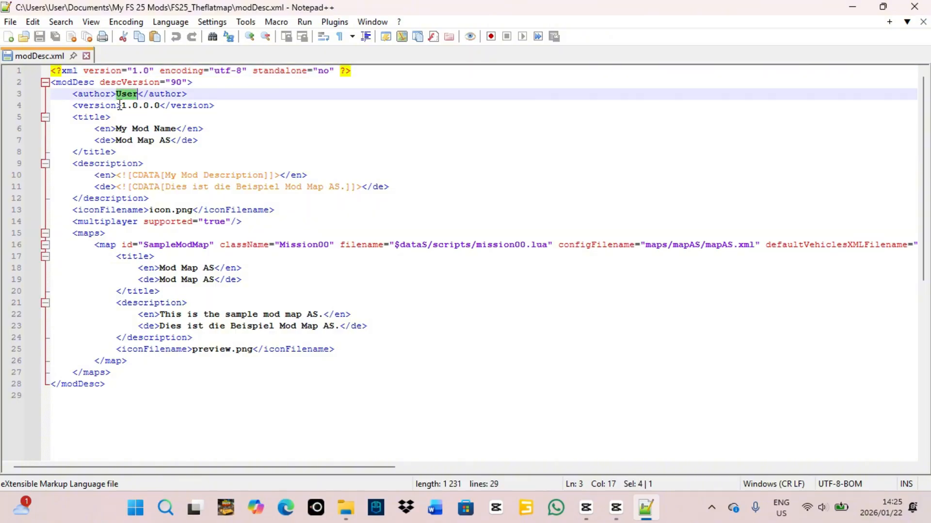
{"action": "key", "text": "Delete"}
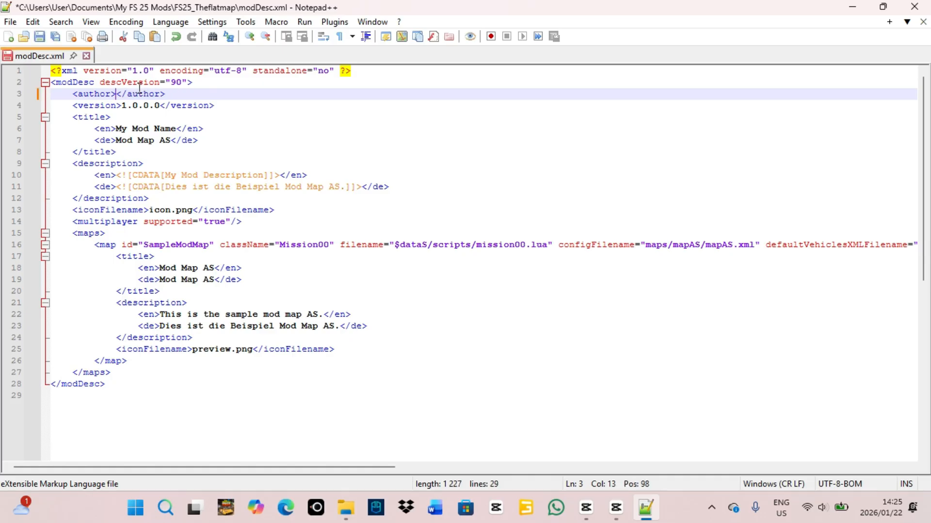
{"action": "type", "text": "Pilot"}
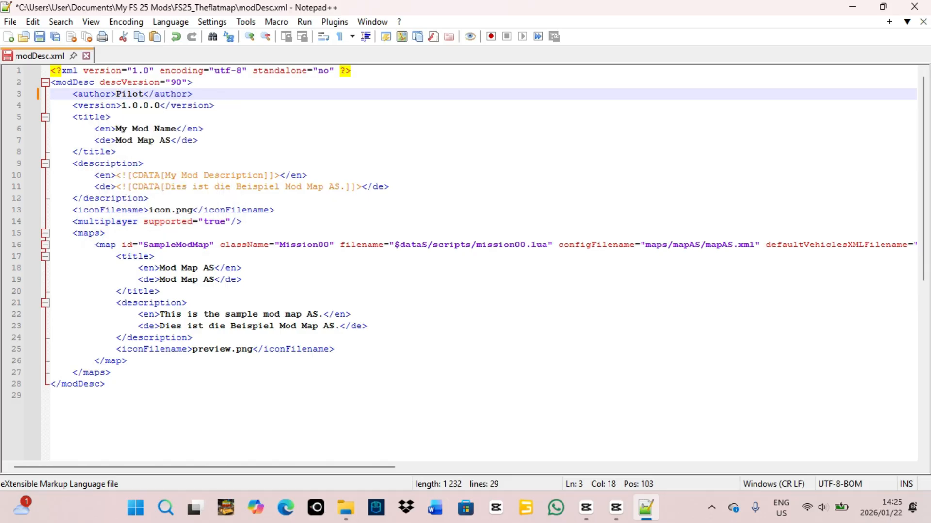
{"action": "type", "text": "Dig"}
Replace the English mod title on line 6 with "The flat map".
{"action": "left_click_drag", "start_coordinate": [175, 126], "coordinate": [116, 127]}
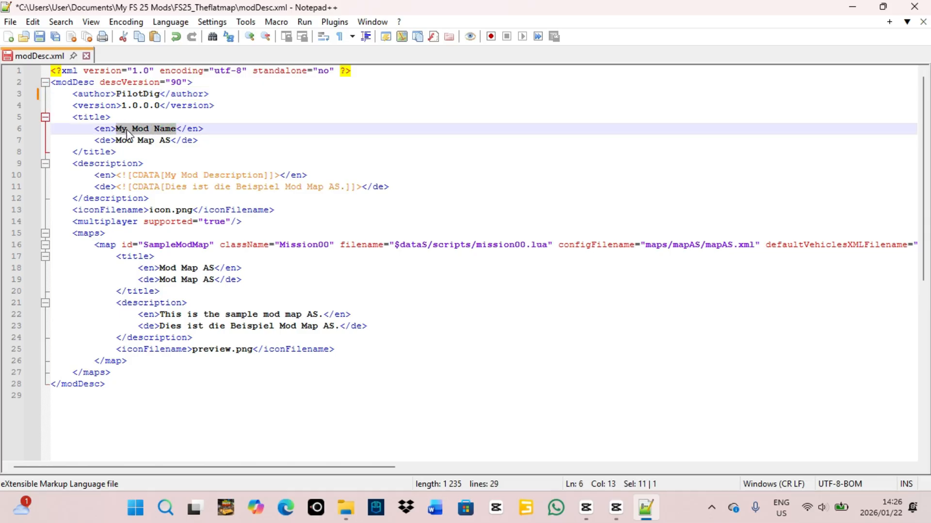
{"action": "type", "text": "The "}
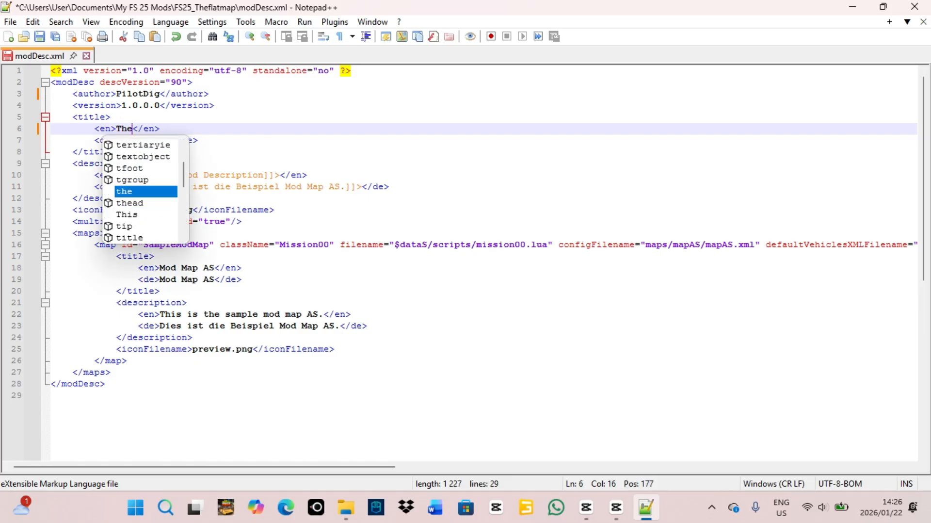
{"action": "type", "text": "f"}
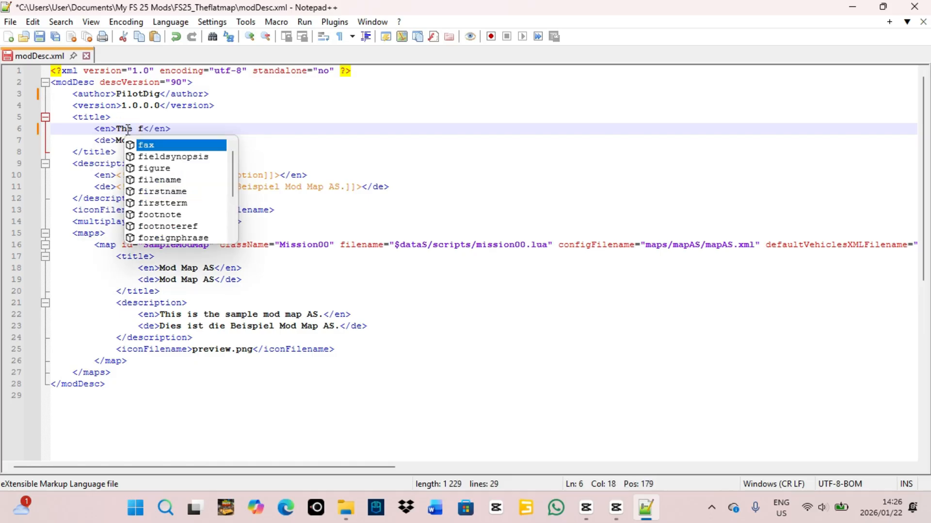
{"action": "type", "text": "lat ma"}
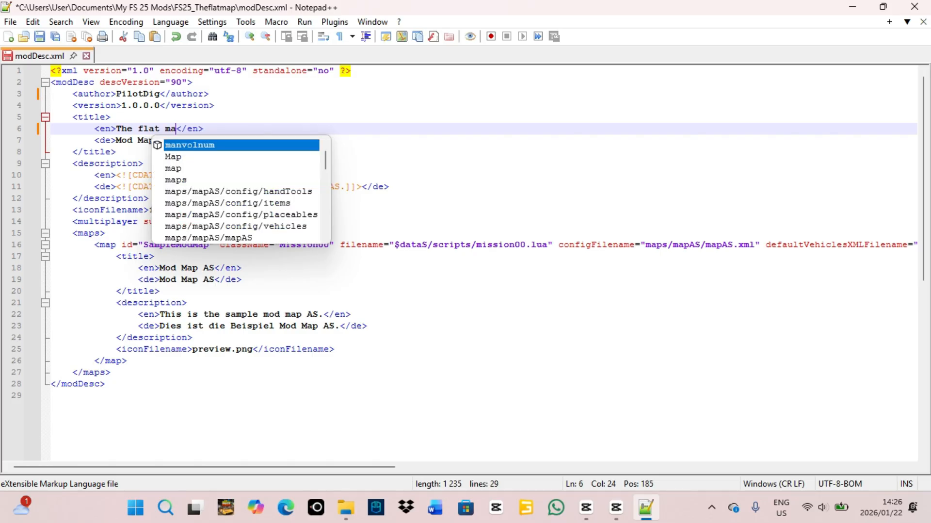
{"action": "type", "text": "p"}
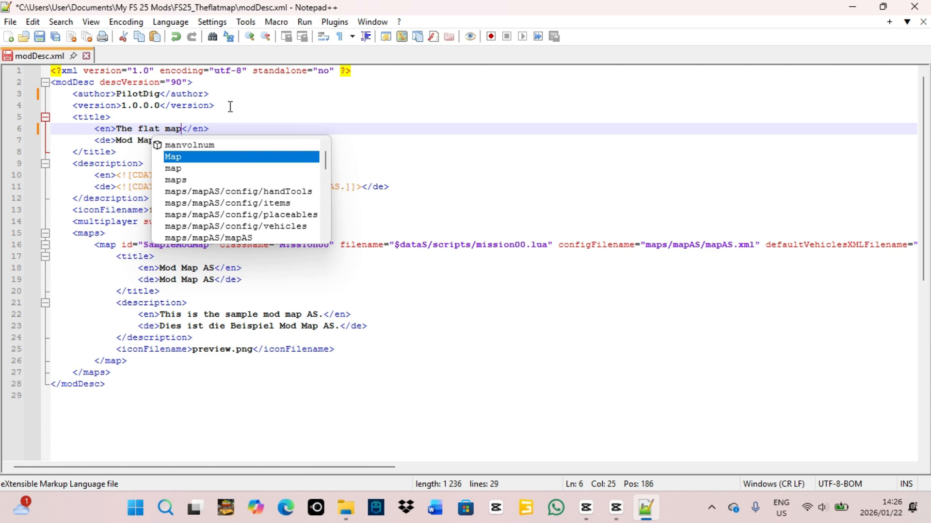
{"action": "left_click", "coordinate": [224, 129]}
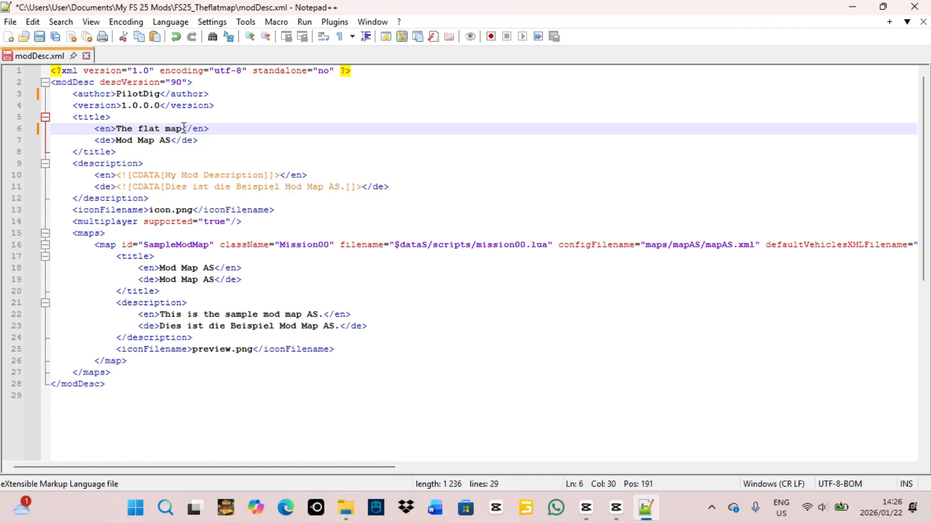
Copy the English mod title "The flat map" over the German mod title on line 7.
{"action": "left_click_drag", "start_coordinate": [183, 128], "coordinate": [118, 125]}
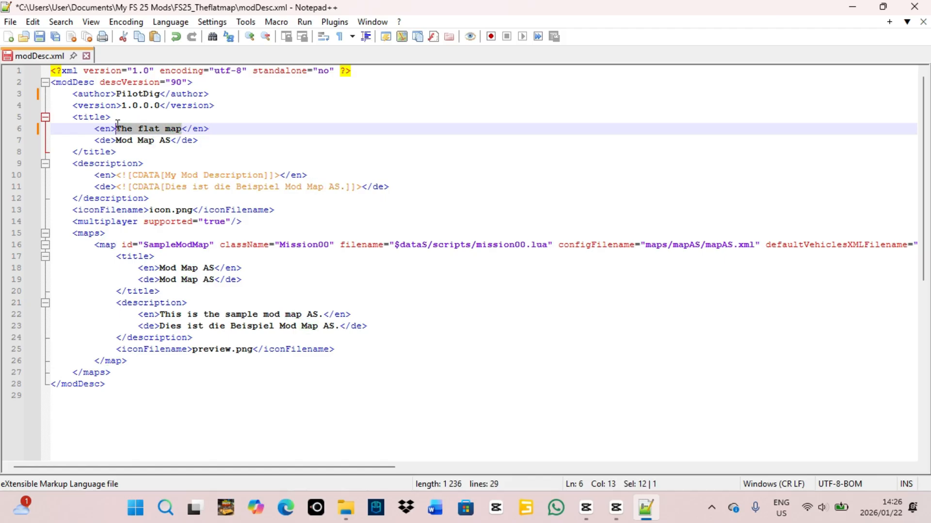
{"action": "right_click", "coordinate": [156, 130]}
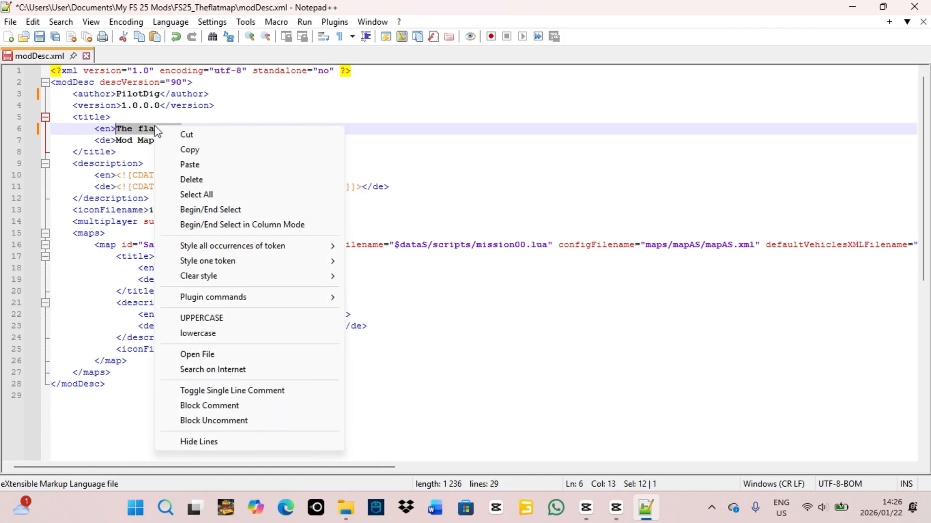
{"action": "left_click", "coordinate": [188, 149]}
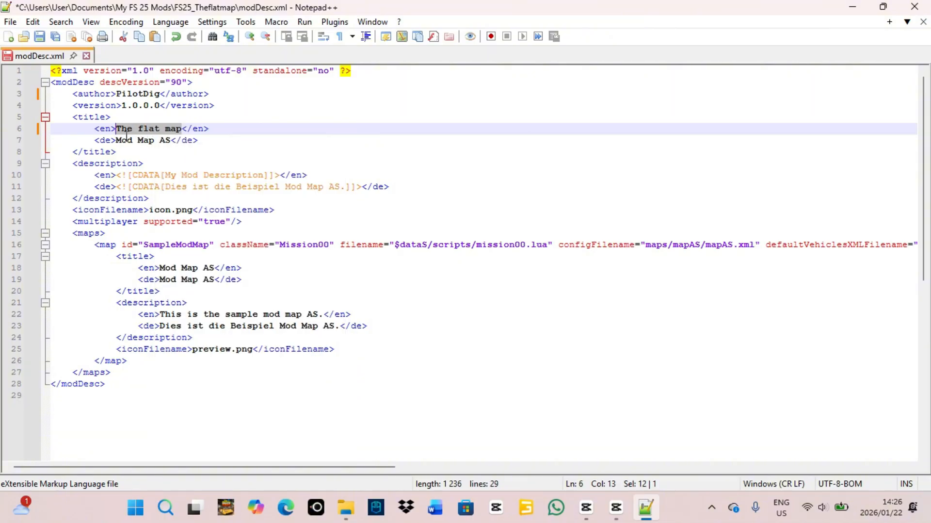
{"action": "left_click_drag", "start_coordinate": [115, 139], "coordinate": [169, 136]}
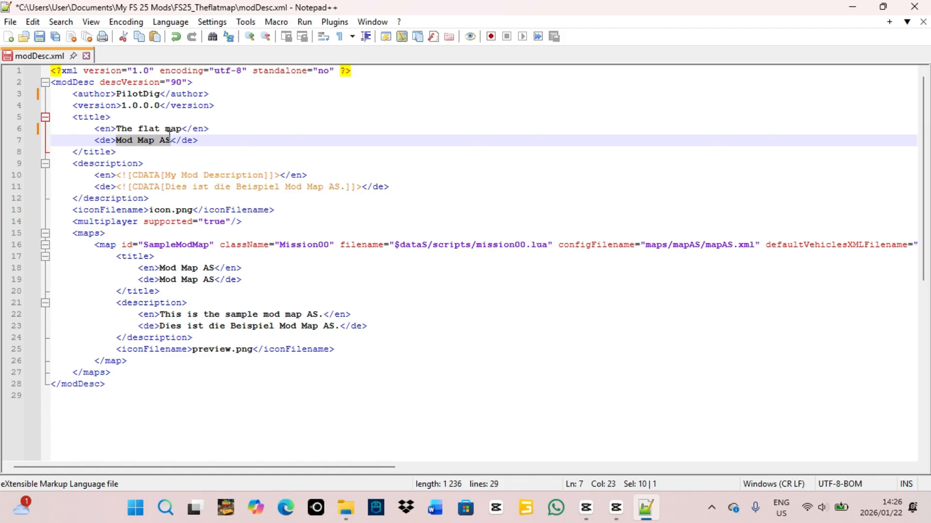
{"action": "right_click", "coordinate": [160, 139]}
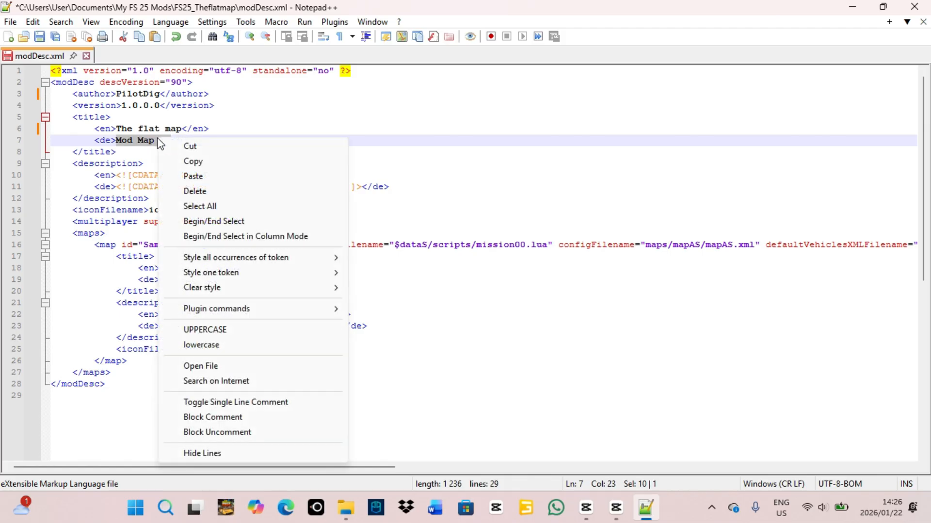
{"action": "left_click", "coordinate": [194, 176]}
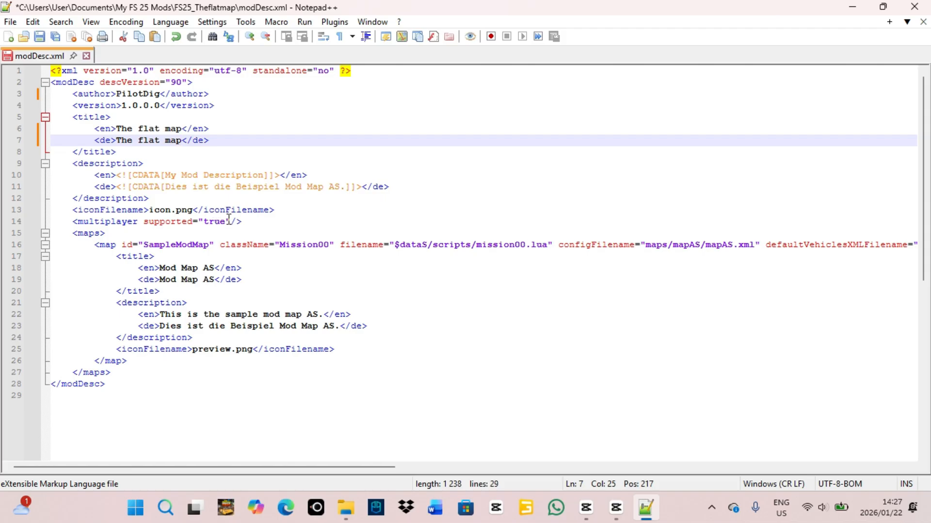
Change the multiplayer supported attribute to false, and set it back to true.
{"action": "left_click_drag", "start_coordinate": [226, 221], "coordinate": [203, 222]}
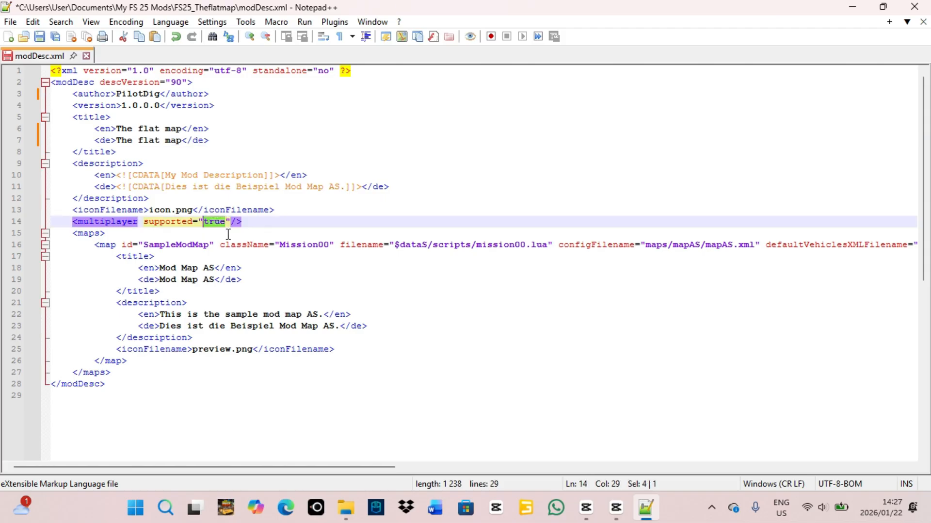
{"action": "key", "text": "Delete"}
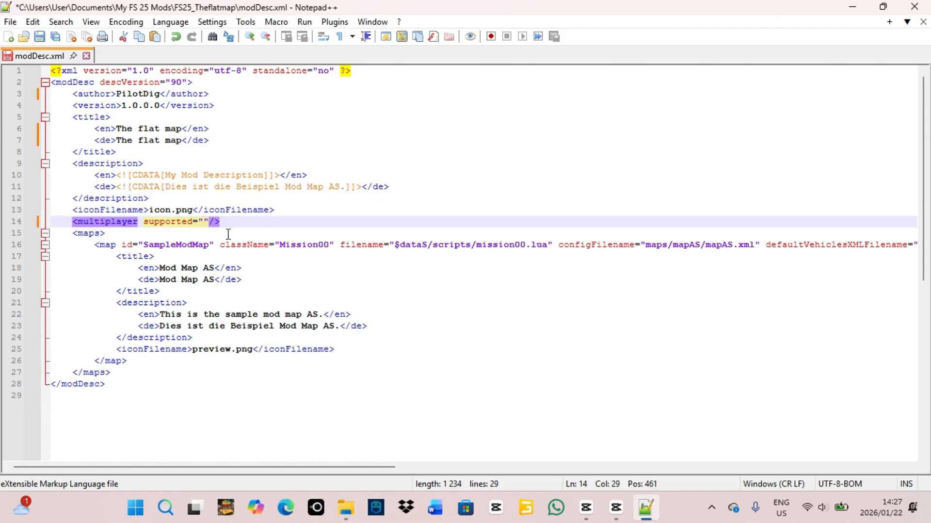
{"action": "type", "text": "fals"}
{"action": "type", "text": "e"}
{"action": "key", "text": "BackSpace"}
{"action": "key", "text": "BackSpace"}
{"action": "key", "text": "BackSpace"}
{"action": "key", "text": "BackSpace"}
{"action": "key", "text": "BackSpace"}
{"action": "type", "text": "tru"}
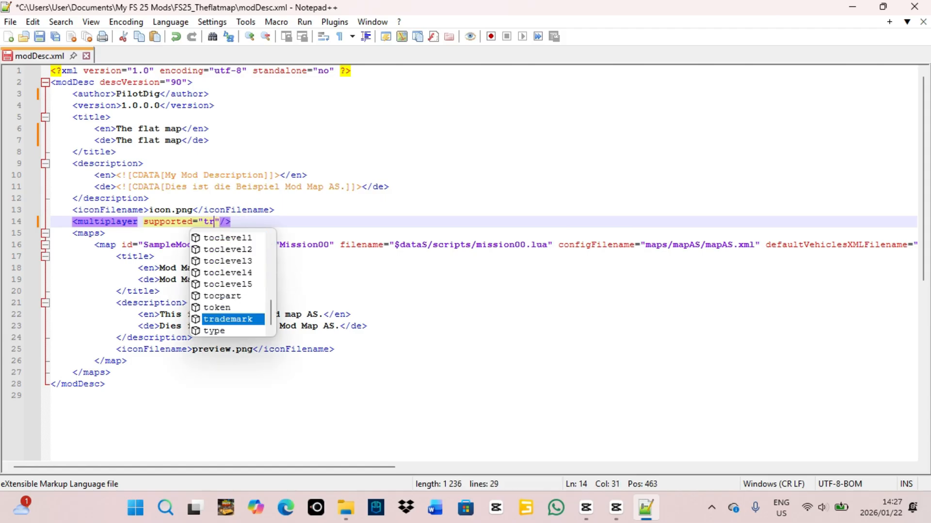
{"action": "type", "text": "e"}
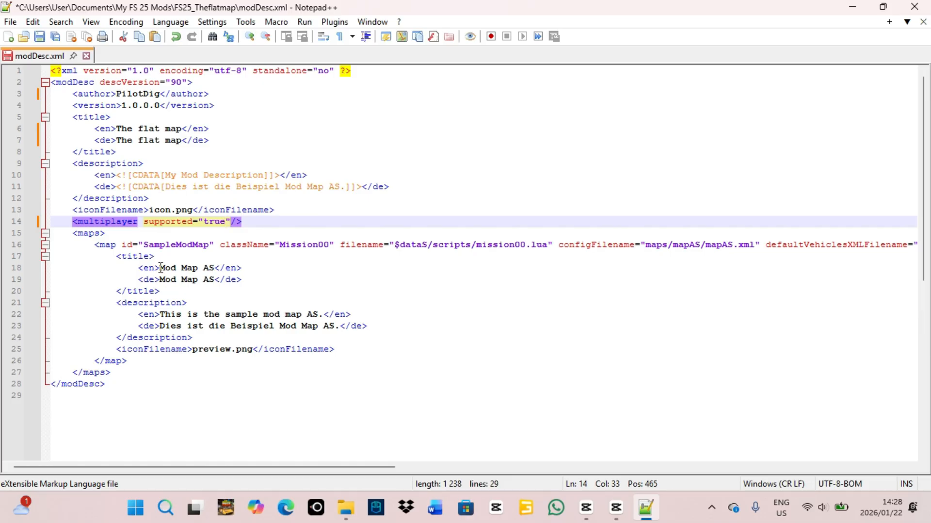
Paste "The flat map" over the English and German titles inside the map element, and save modDesc.xml.
{"action": "left_click_drag", "start_coordinate": [160, 267], "coordinate": [214, 268]}
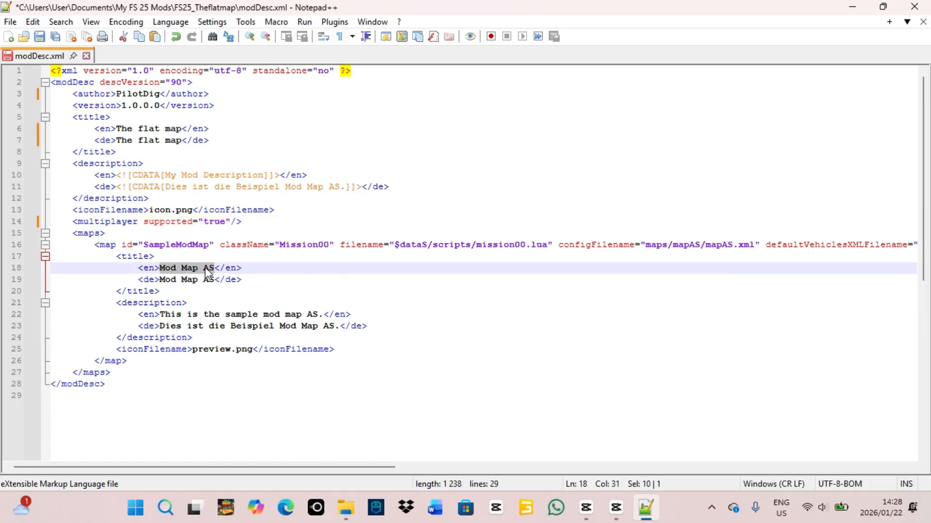
{"action": "right_click", "coordinate": [208, 269]}
{"action": "left_click", "coordinate": [259, 204]}
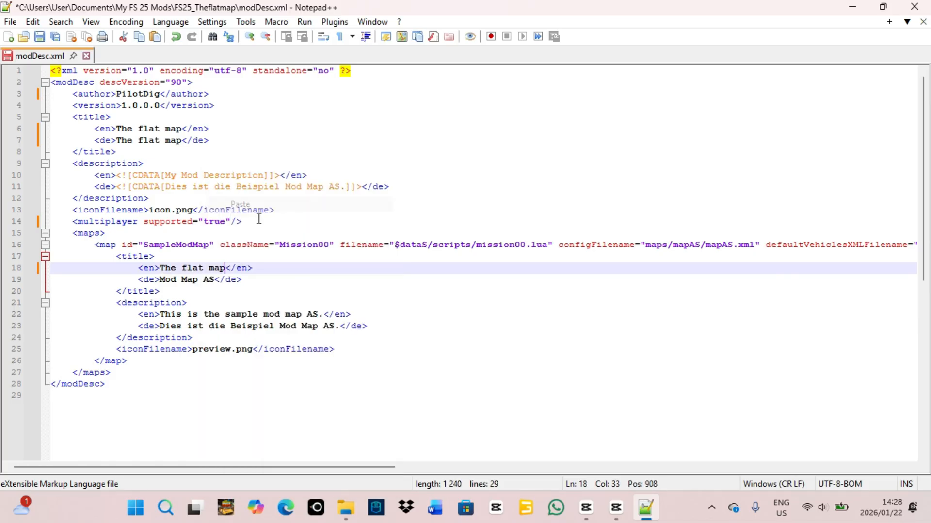
{"action": "left_click_drag", "start_coordinate": [160, 279], "coordinate": [216, 279]}
{"action": "right_click", "coordinate": [208, 281]}
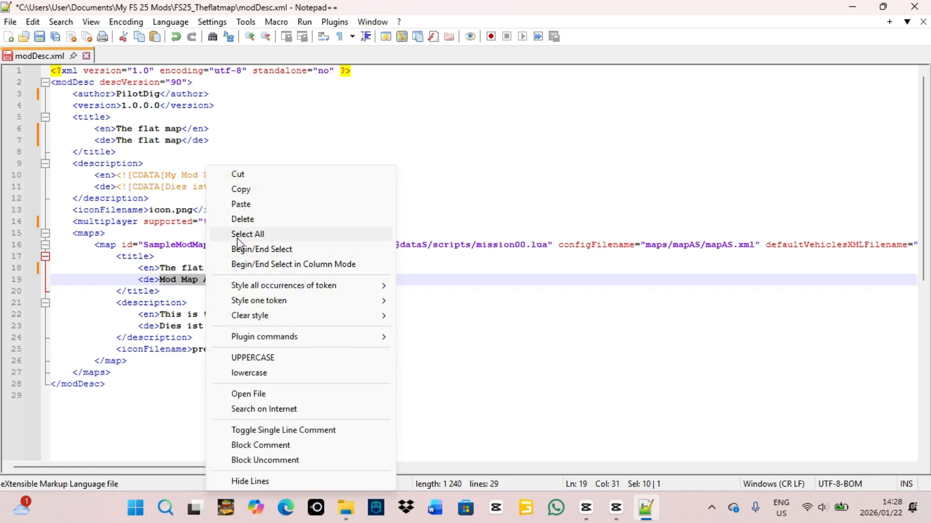
{"action": "left_click", "coordinate": [241, 204]}
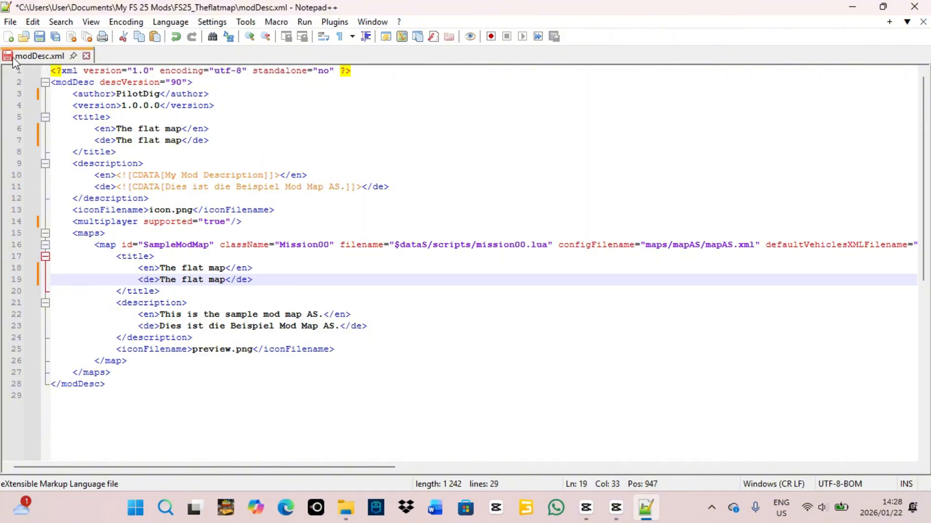
{"action": "key", "text": "ctrl+s"}
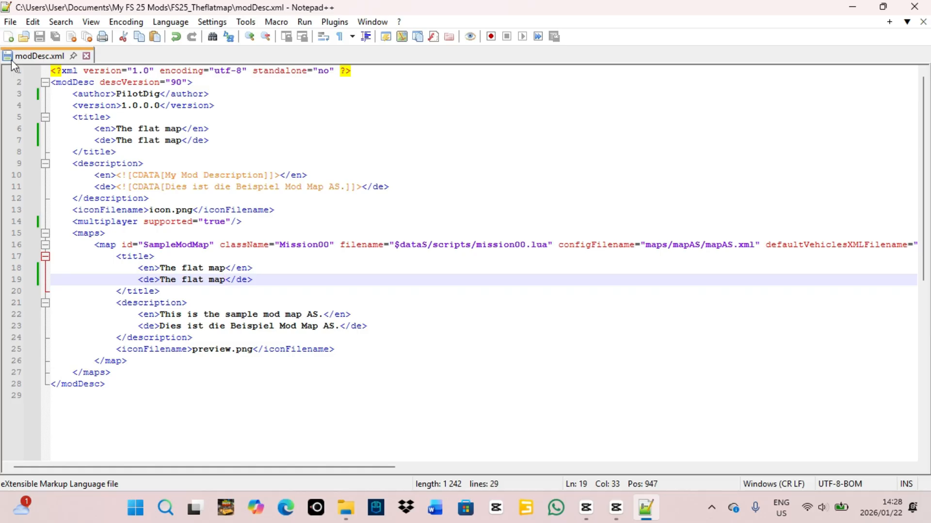
Close the modDesc.xml editor and open the mod's maps\mapAS folder in File Explorer.
{"action": "left_click", "coordinate": [914, 6]}
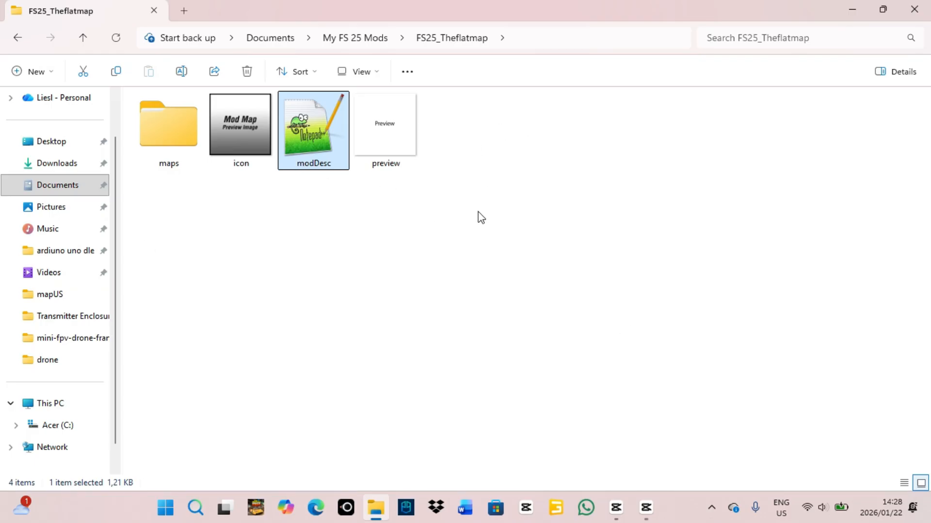
{"action": "double_click", "coordinate": [181, 162]}
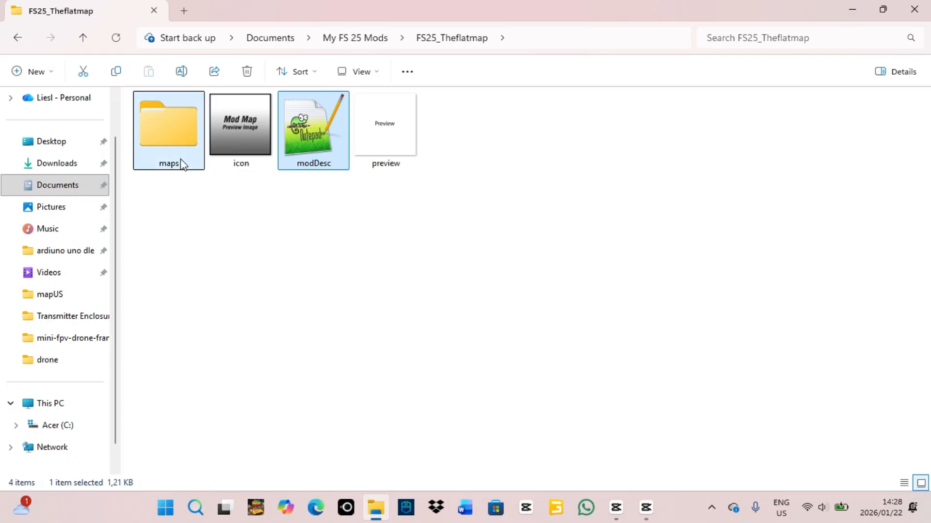
{"action": "double_click", "coordinate": [160, 115]}
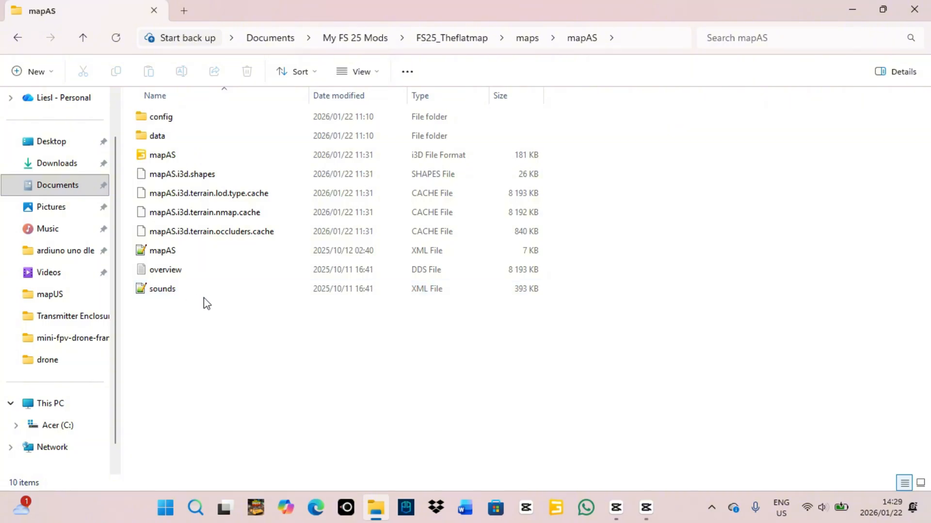
Look through sounds.xml in the mapAS folder, close it, and delete the sounds file.
{"action": "double_click", "coordinate": [179, 291]}
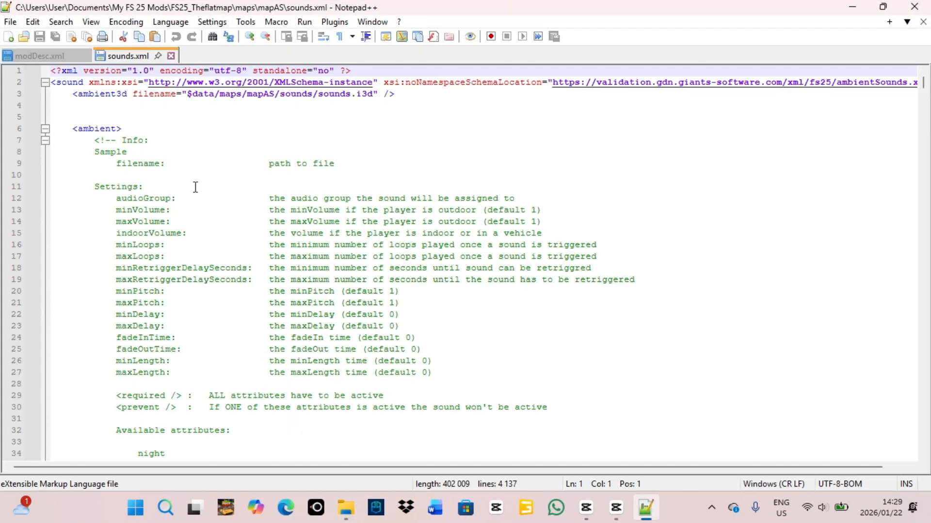
{"action": "scroll", "coordinate": [187, 145], "scroll_direction": "down", "scroll_amount": 16}
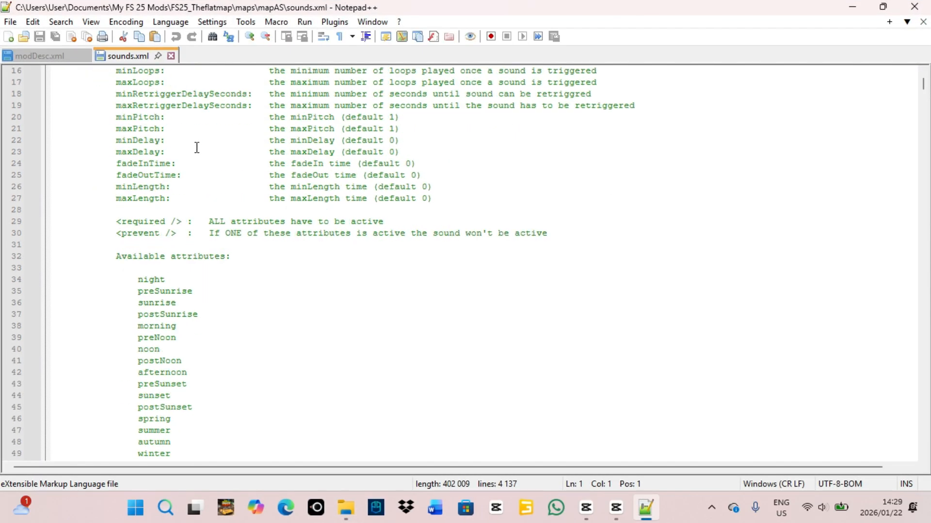
{"action": "scroll", "coordinate": [208, 159], "scroll_direction": "down", "scroll_amount": 20}
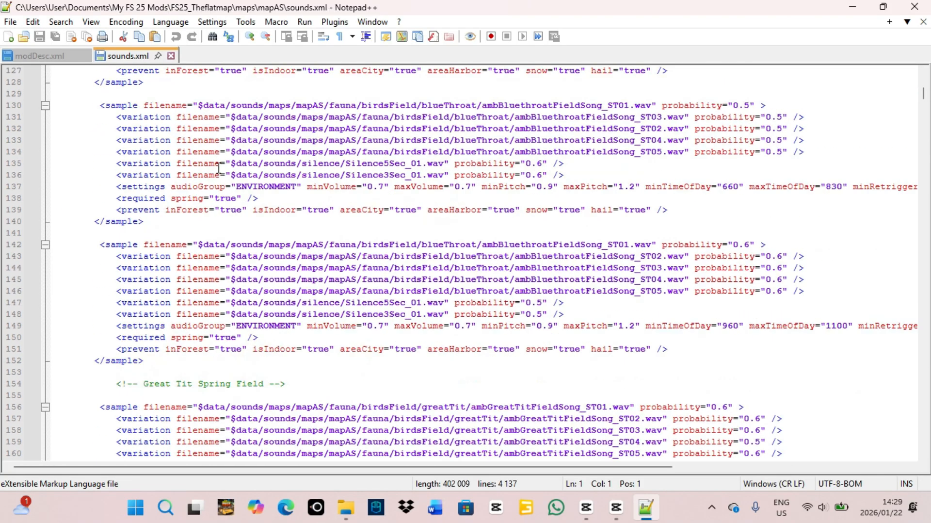
{"action": "scroll", "coordinate": [219, 167], "scroll_direction": "down", "scroll_amount": 5}
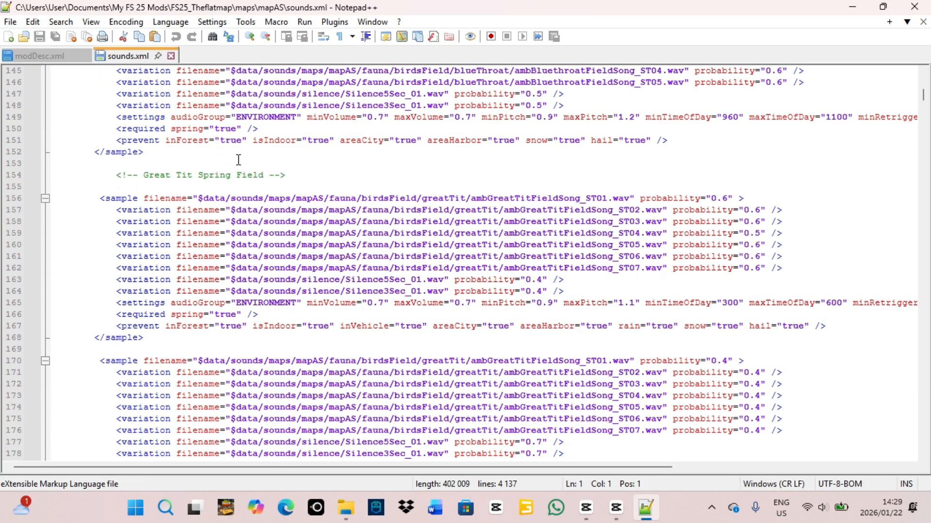
{"action": "left_click", "coordinate": [172, 56]}
{"action": "left_click", "coordinate": [914, 7]}
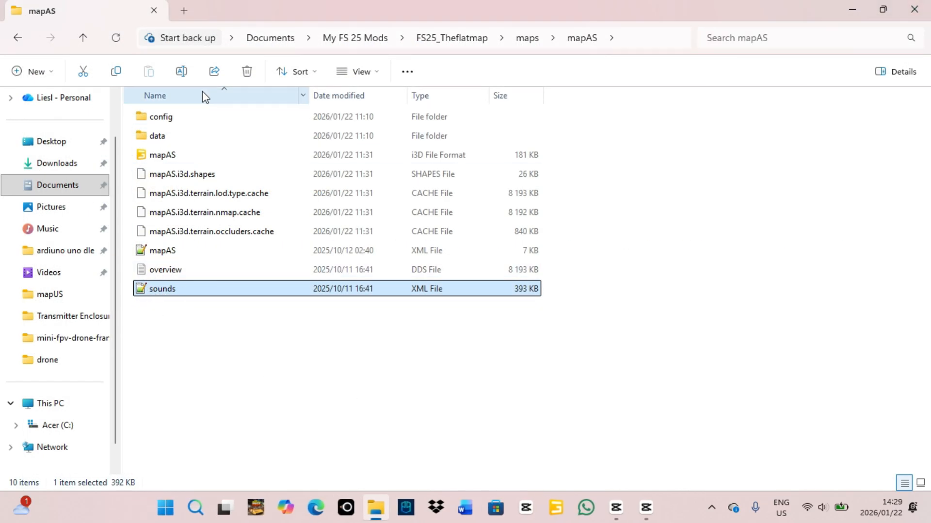
{"action": "left_click", "coordinate": [249, 73]}
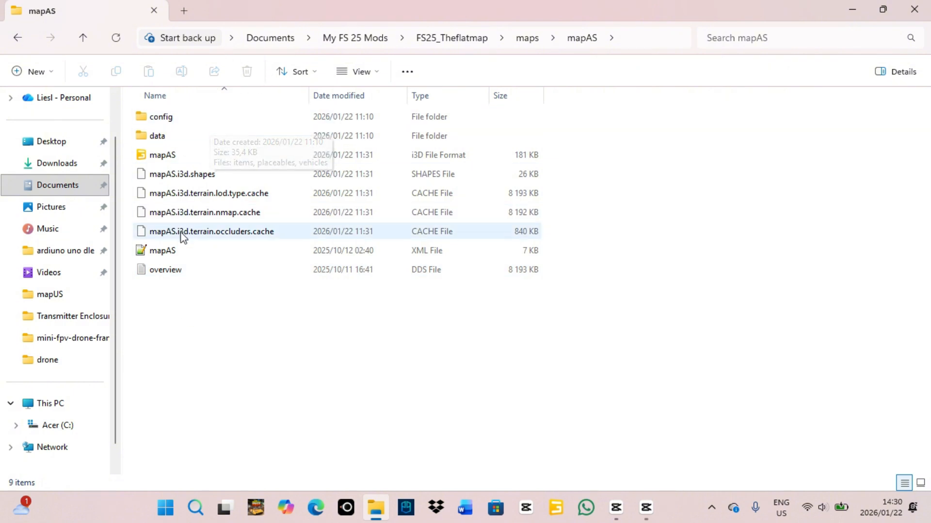
Open placeables.xml from the mapAS config folder and look through its placeable entries.
{"action": "double_click", "coordinate": [172, 121]}
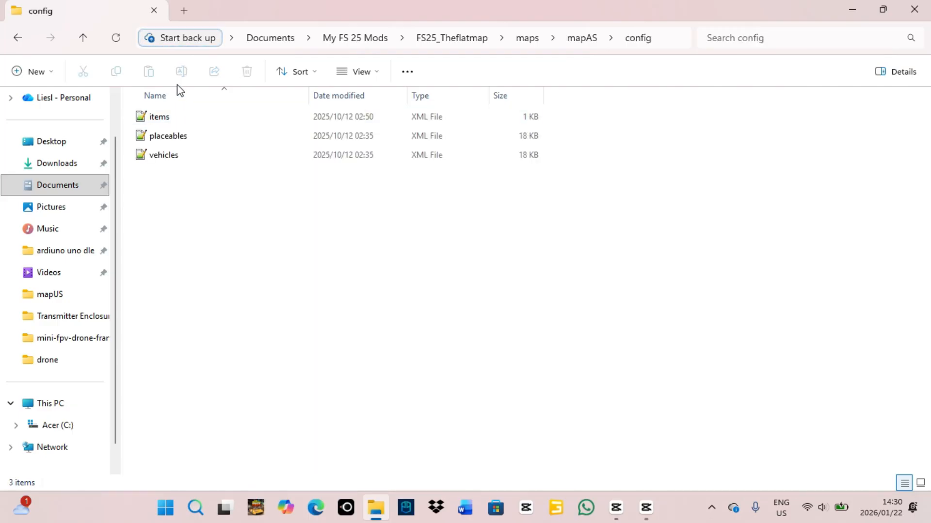
{"action": "left_click", "coordinate": [192, 119]}
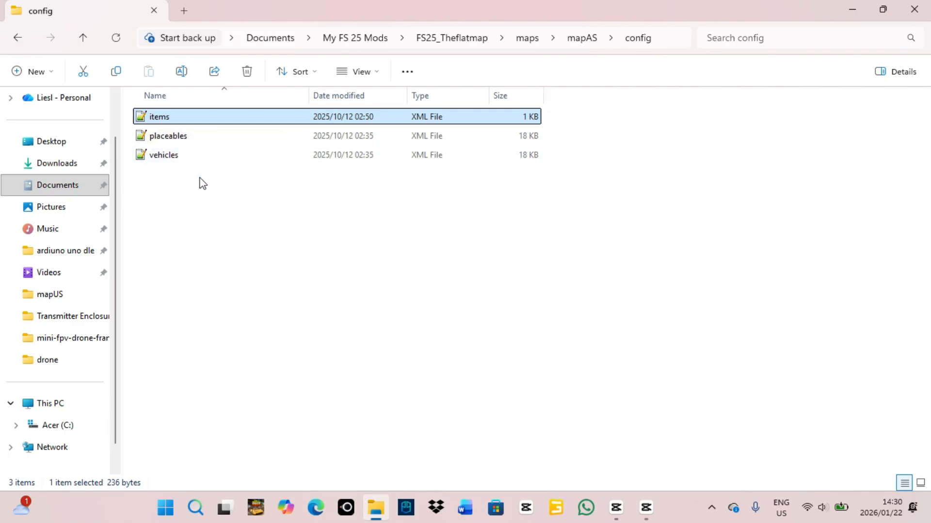
{"action": "left_click", "coordinate": [179, 138]}
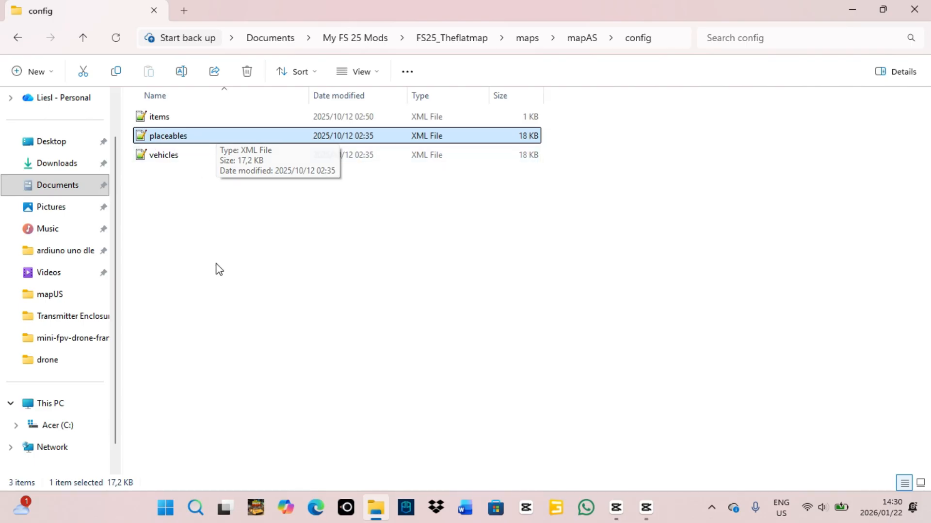
{"action": "double_click", "coordinate": [165, 137]}
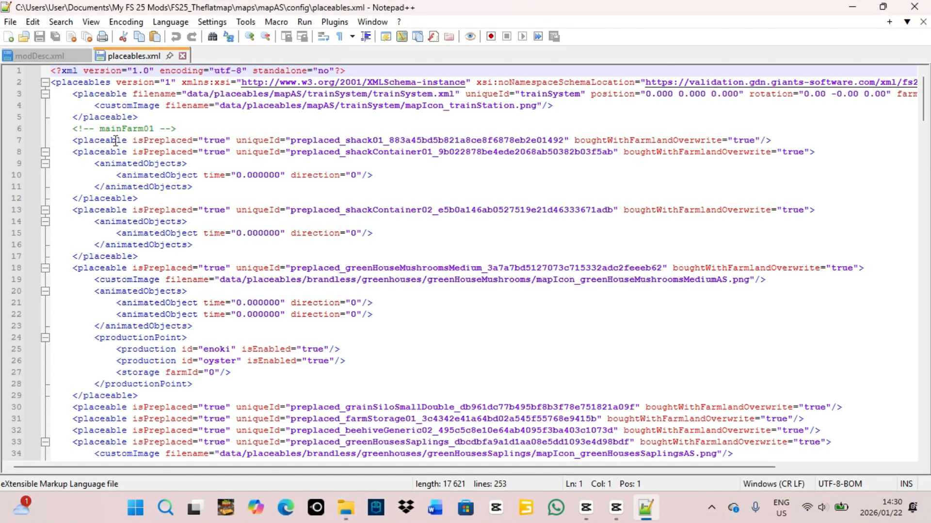
{"action": "scroll", "coordinate": [159, 180], "scroll_direction": "down", "scroll_amount": 4}
{"action": "scroll", "coordinate": [159, 179], "scroll_direction": "down", "scroll_amount": 20}
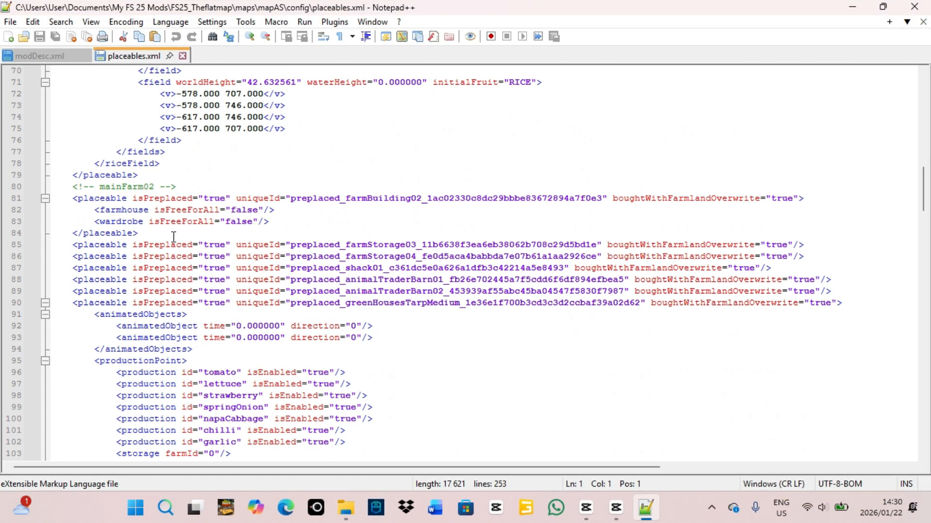
{"action": "scroll", "coordinate": [172, 248], "scroll_direction": "up", "scroll_amount": 20}
{"action": "scroll", "coordinate": [172, 248], "scroll_direction": "up", "scroll_amount": 5}
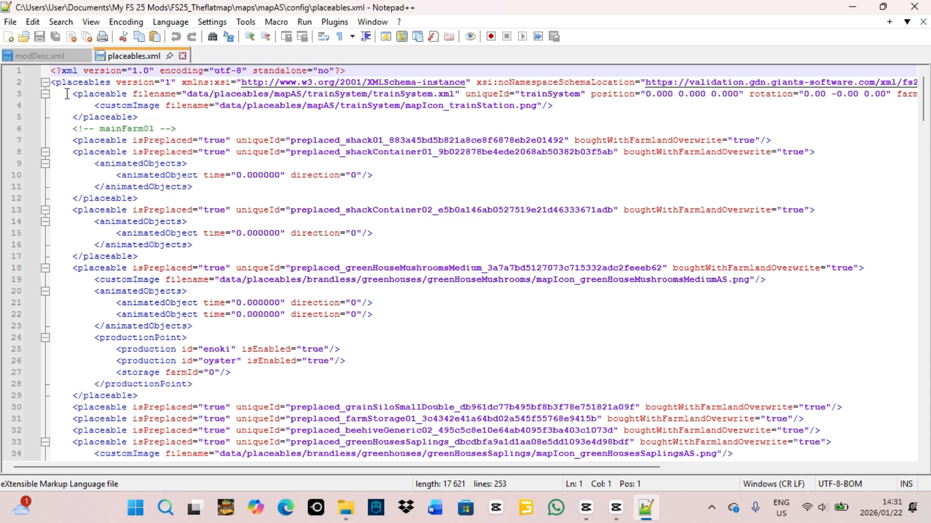
Delete all placeable entries between the opening and closing placeables tags, save placeables.xml, and close the editor.
{"action": "left_click_drag", "start_coordinate": [67, 93], "coordinate": [85, 275]}
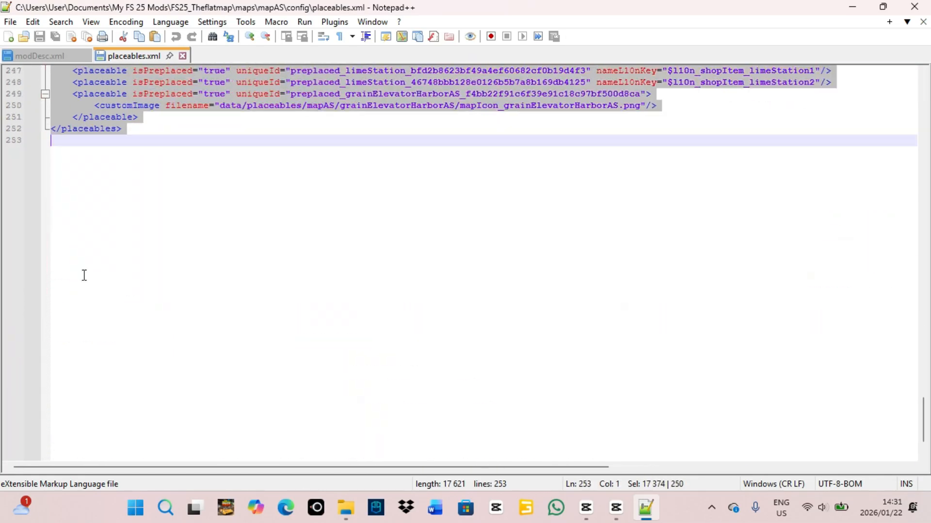
{"action": "scroll", "coordinate": [97, 244], "scroll_direction": "up", "scroll_amount": 3}
{"action": "left_click_drag", "start_coordinate": [97, 244], "coordinate": [146, 222]}
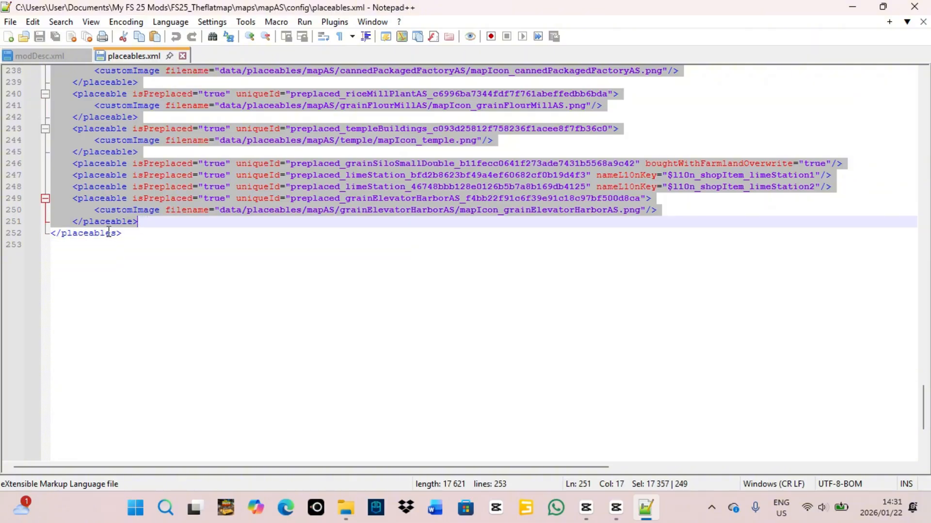
{"action": "key", "text": "Delete"}
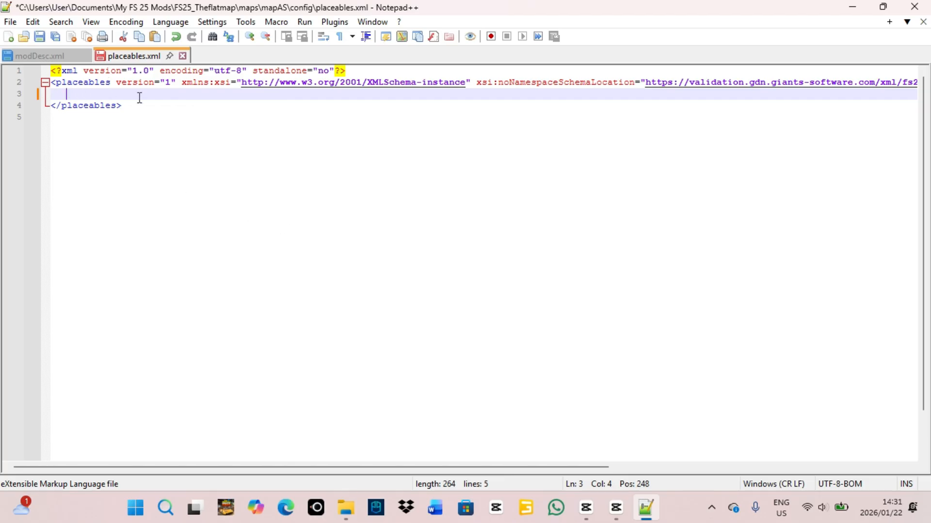
{"action": "key", "text": "ctrl+s"}
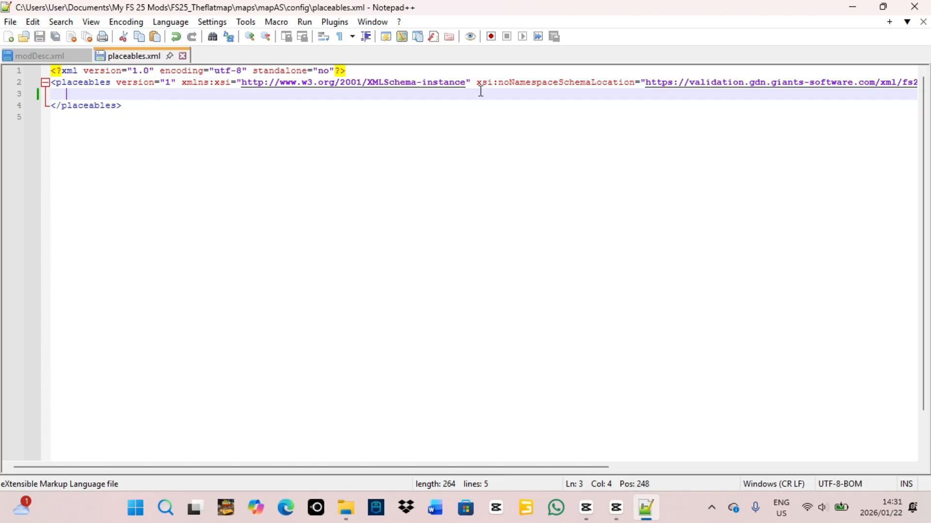
{"action": "left_click", "coordinate": [910, 6]}
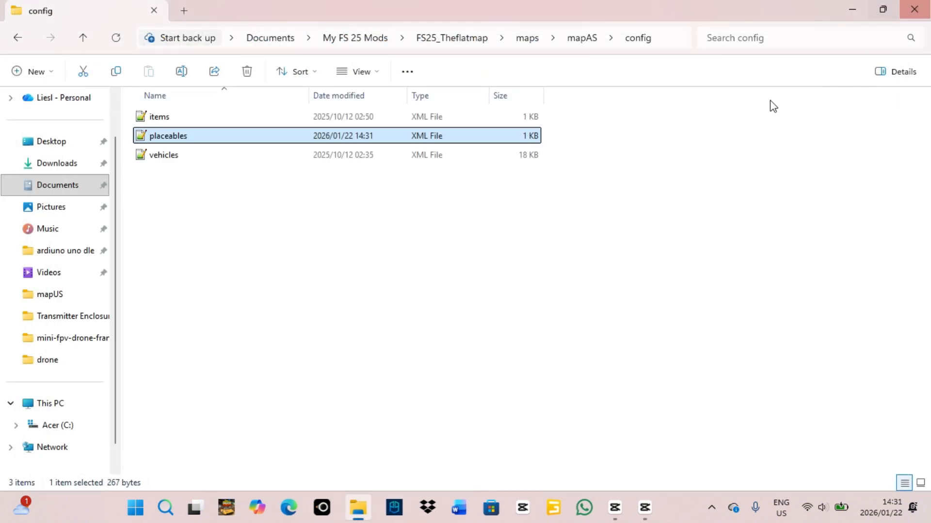
Open vehicles.xml from the config folder, delete all entries between the vehicles tags, save the file, and close the editor.
{"action": "left_click", "coordinate": [237, 167]}
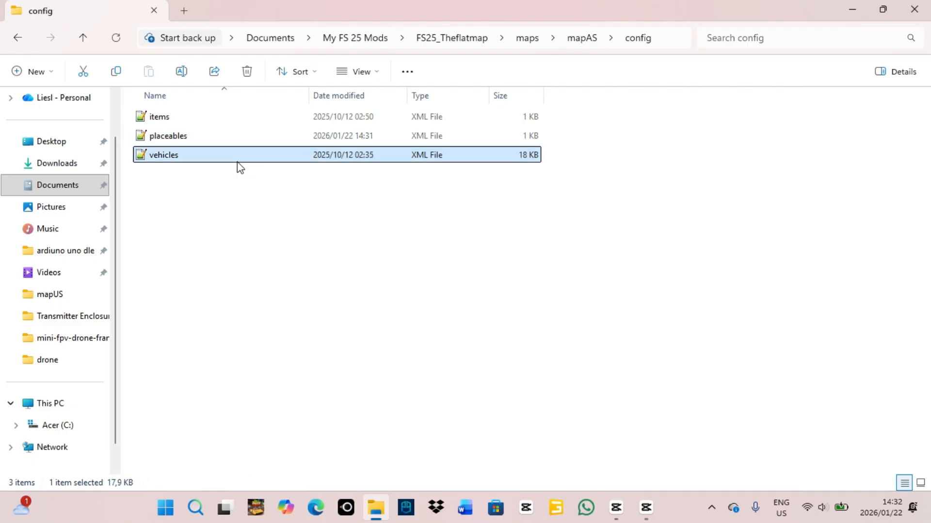
{"action": "double_click", "coordinate": [237, 167]}
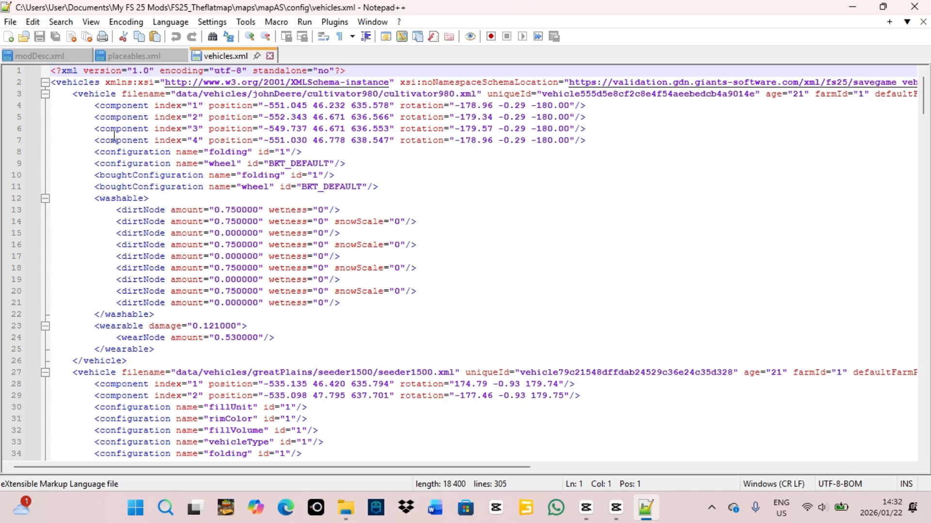
{"action": "left_click_drag", "start_coordinate": [74, 94], "coordinate": [143, 230]}
{"action": "scroll", "coordinate": [117, 226], "scroll_direction": "down", "scroll_amount": 6}
{"action": "scroll", "coordinate": [116, 226], "scroll_direction": "down", "scroll_amount": 20}
{"action": "scroll", "coordinate": [148, 227], "scroll_direction": "down", "scroll_amount": 20}
{"action": "scroll", "coordinate": [152, 253], "scroll_direction": "down", "scroll_amount": 18}
{"action": "scroll", "coordinate": [164, 270], "scroll_direction": "up", "scroll_amount": 2}
{"action": "key", "text": "Delete"}
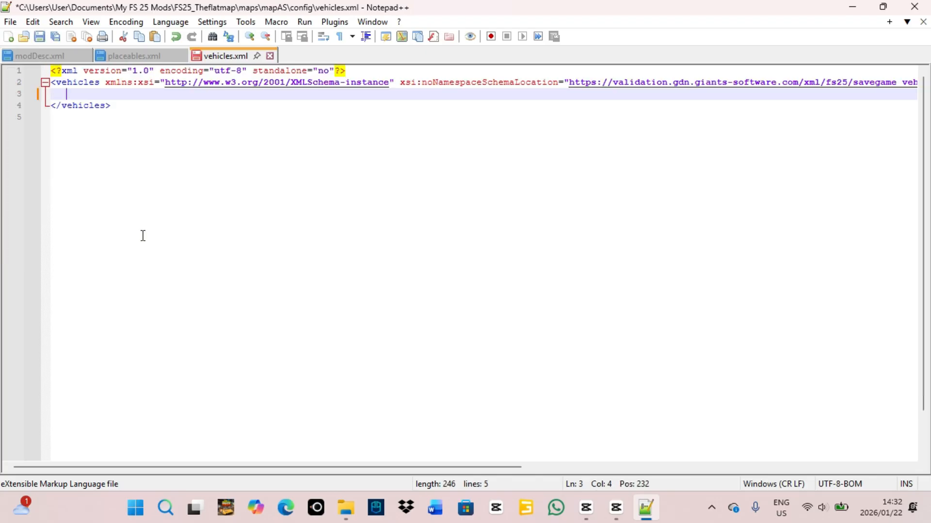
{"action": "key", "text": "ctrl+s"}
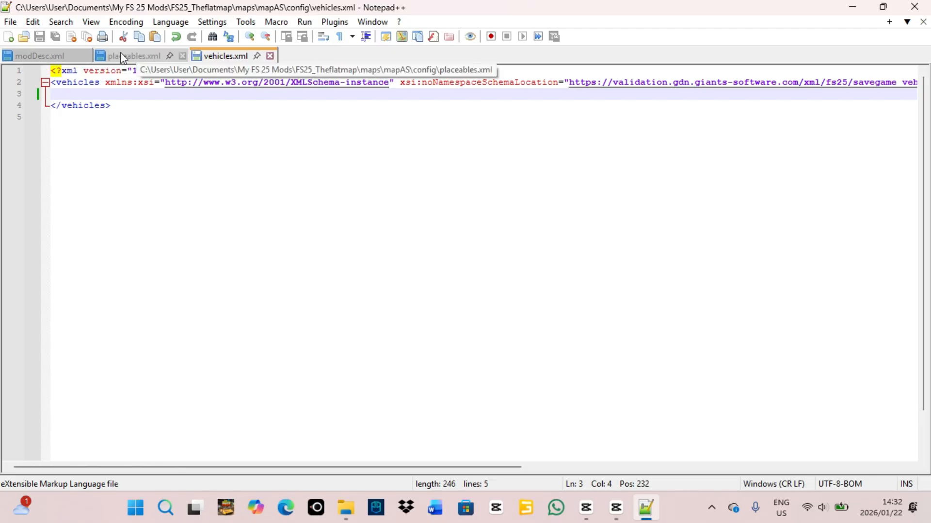
{"action": "left_click", "coordinate": [915, 7]}
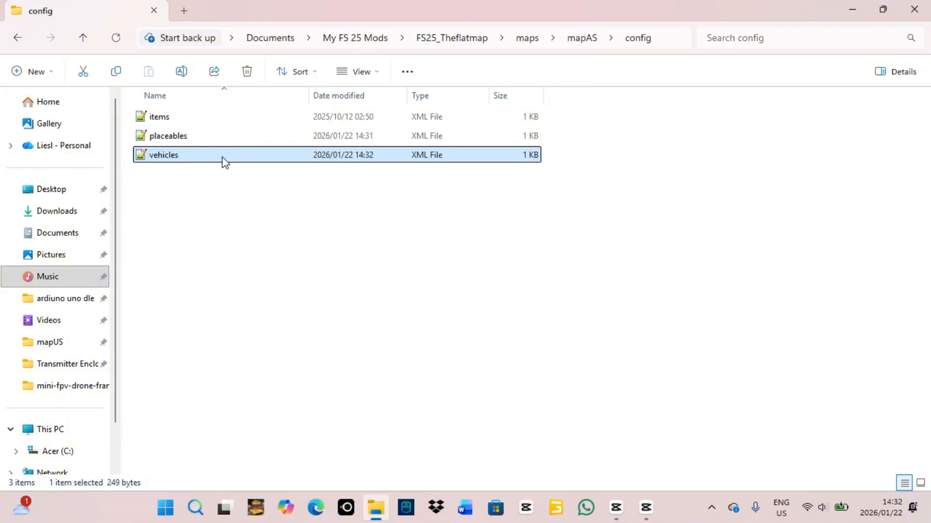
Return to the mapAS folder and open the mapAS i3D file in GIANTS Editor 10.0.11.
{"action": "left_click", "coordinate": [27, 43]}
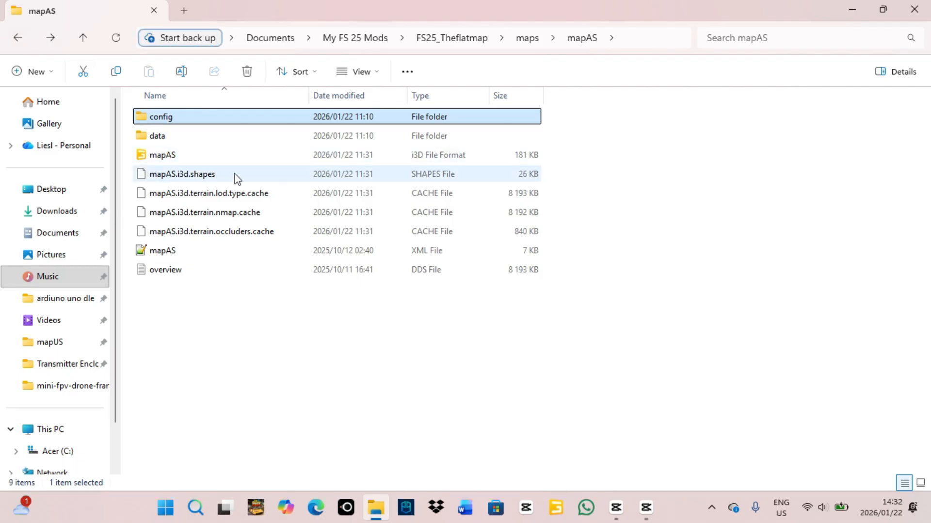
{"action": "double_click", "coordinate": [166, 161]}
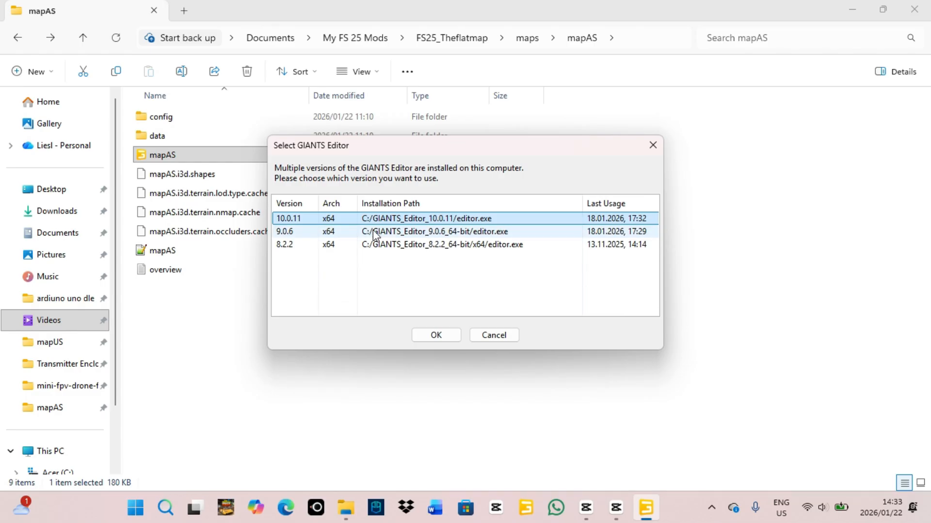
{"action": "left_click", "coordinate": [436, 336]}
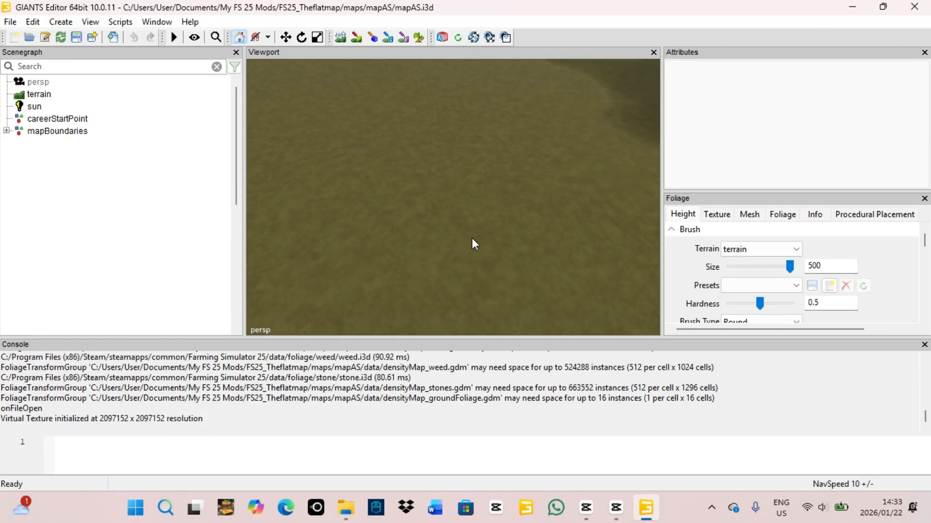
Examine the flat terrain and the extent of the mapBoundaries group in the viewport.
{"action": "left_click_drag", "start_coordinate": [414, 283], "coordinate": [573, 188], "text": "alt"}
{"action": "left_click_drag", "start_coordinate": [464, 197], "coordinate": [340, 200], "text": "alt"}
{"action": "left_click", "coordinate": [51, 134]}
{"action": "left_click_drag", "start_coordinate": [453, 190], "coordinate": [556, 199], "text": "alt"}
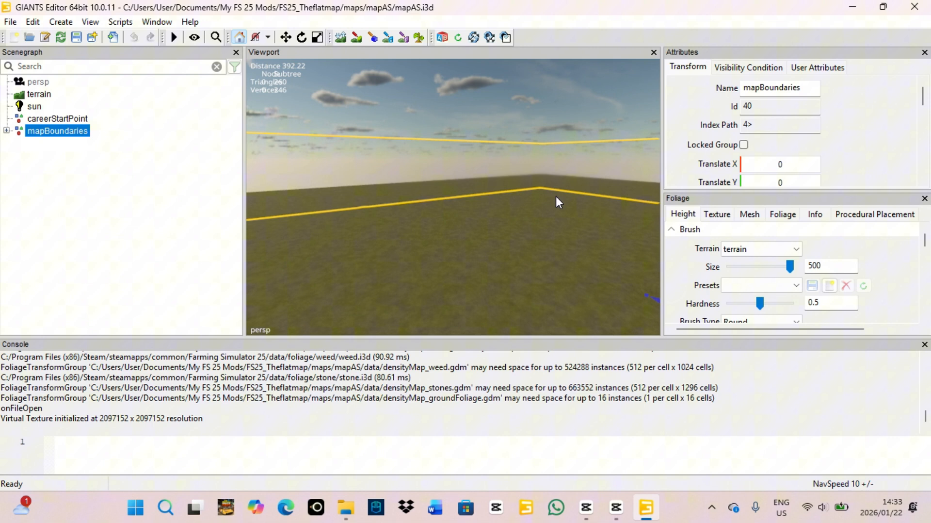
{"action": "left_click", "coordinate": [41, 173]}
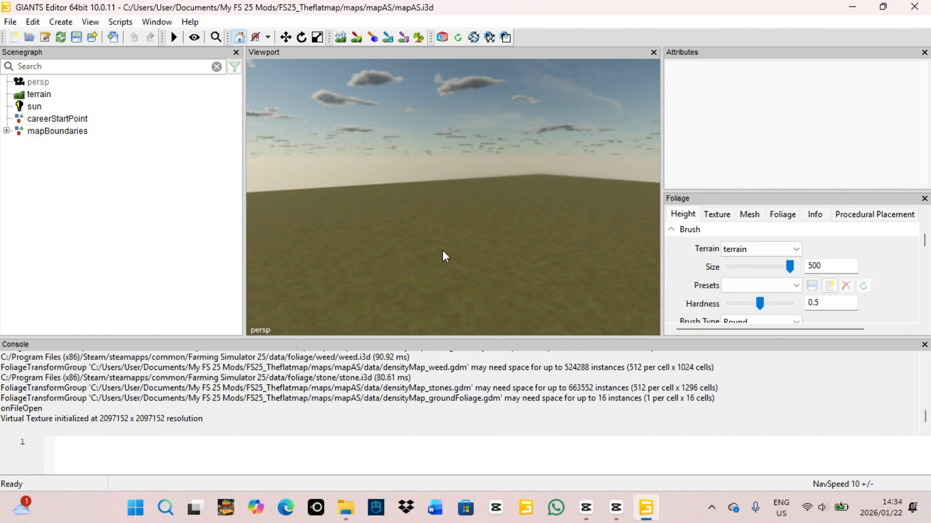
{"action": "left_click_drag", "start_coordinate": [443, 251], "coordinate": [503, 209], "text": "alt"}
{"action": "left_click_drag", "start_coordinate": [440, 233], "coordinate": [445, 177], "text": "alt"}
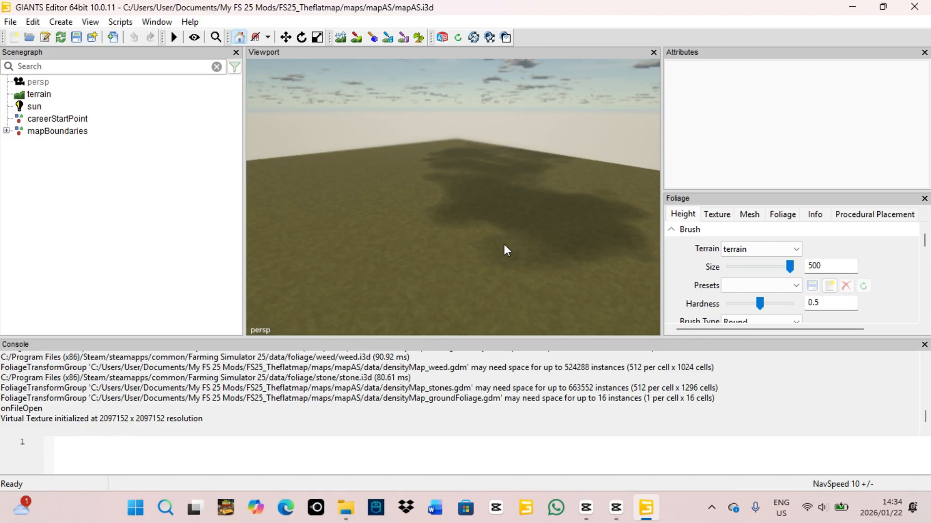
{"action": "mouse_move", "coordinate": [499, 214]}
{"action": "left_mouse_down", "text": "alt"}
{"action": "mouse_move", "coordinate": [440, 245]}
{"action": "mouse_move", "coordinate": [298, 292]}
{"action": "mouse_move", "coordinate": [291, 272]}
{"action": "mouse_move", "coordinate": [455, 226]}
{"action": "mouse_move", "coordinate": [507, 264]}
{"action": "mouse_move", "coordinate": [498, 193]}
{"action": "mouse_move", "coordinate": [499, 202]}
{"action": "mouse_move", "coordinate": [451, 194]}
{"action": "mouse_move", "coordinate": [488, 255]}
{"action": "mouse_move", "coordinate": [499, 246]}
{"action": "mouse_move", "coordinate": [487, 227]}
{"action": "left_mouse_up", "text": "alt"}
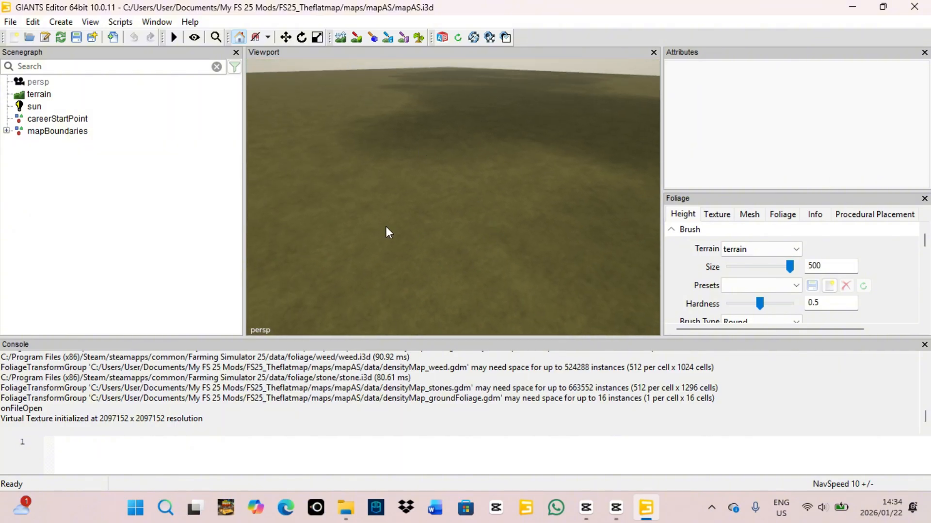
{"action": "left_click_drag", "start_coordinate": [386, 228], "coordinate": [857, 421], "text": "alt"}
{"action": "left_click_drag", "start_coordinate": [439, 310], "coordinate": [509, 205], "text": "alt"}
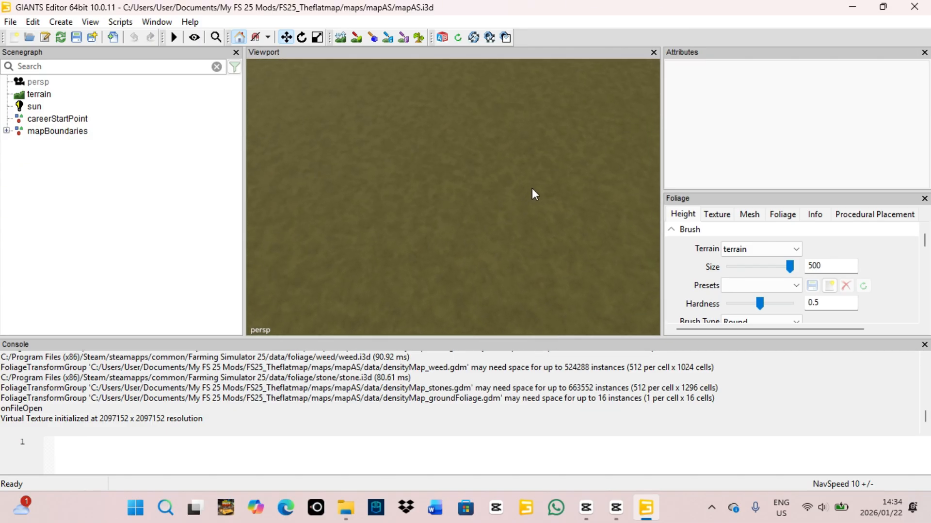
{"action": "left_click_drag", "start_coordinate": [591, 151], "coordinate": [435, 233], "text": "alt"}
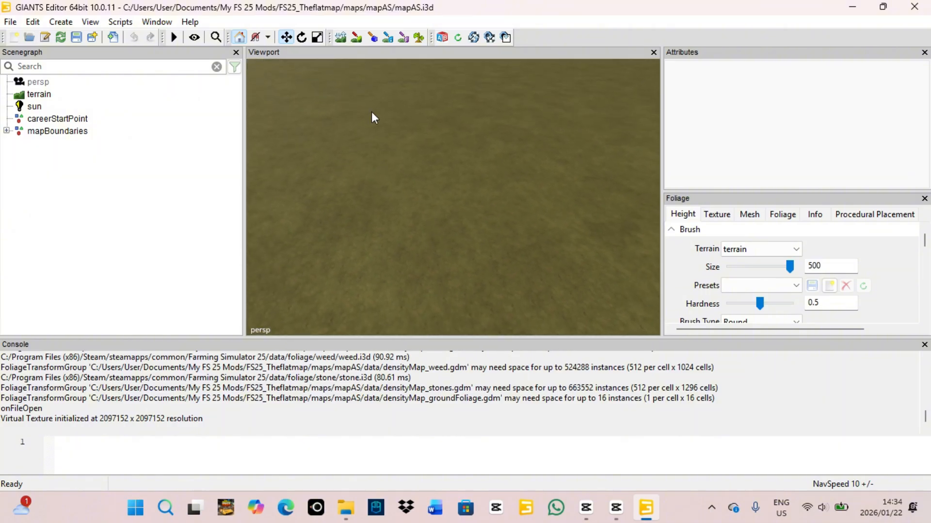
Activate terrain texture painting and set the texture layer to cementCracked01.
{"action": "left_click", "coordinate": [357, 40]}
{"action": "scroll", "coordinate": [689, 262], "scroll_direction": "down", "scroll_amount": 5}
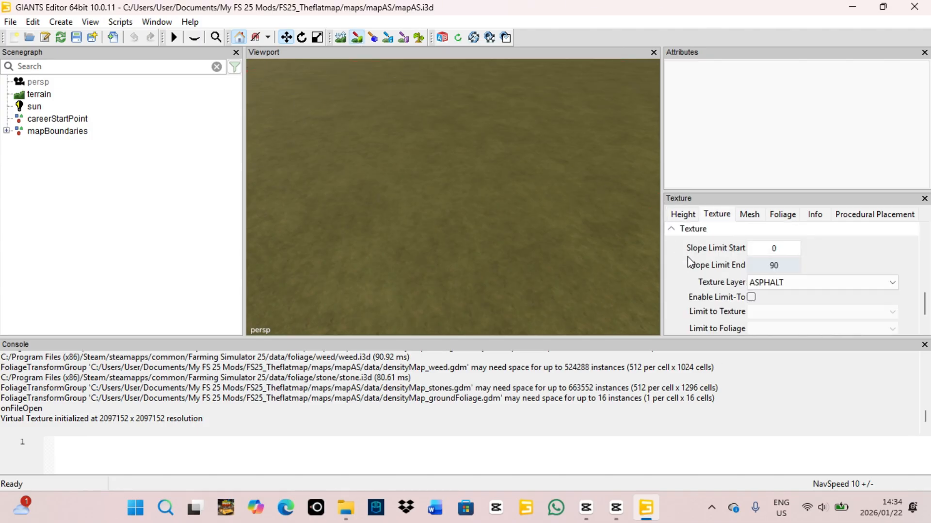
{"action": "scroll", "coordinate": [690, 262], "scroll_direction": "down", "scroll_amount": 2}
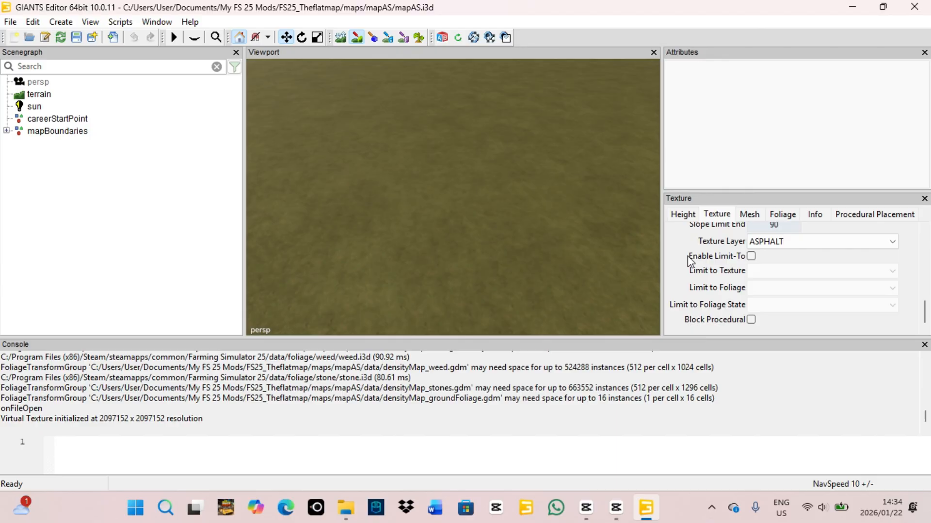
{"action": "left_click", "coordinate": [774, 242]}
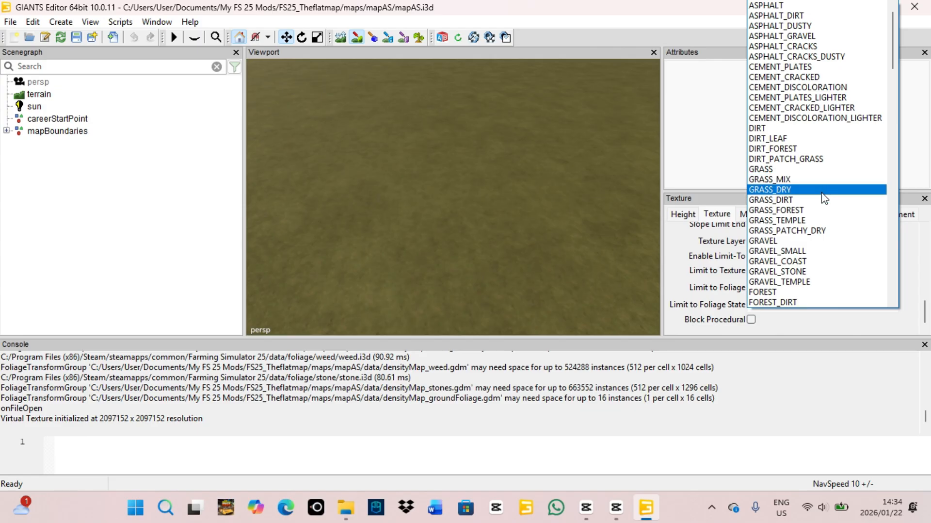
{"action": "scroll", "coordinate": [817, 186], "scroll_direction": "down", "scroll_amount": 2}
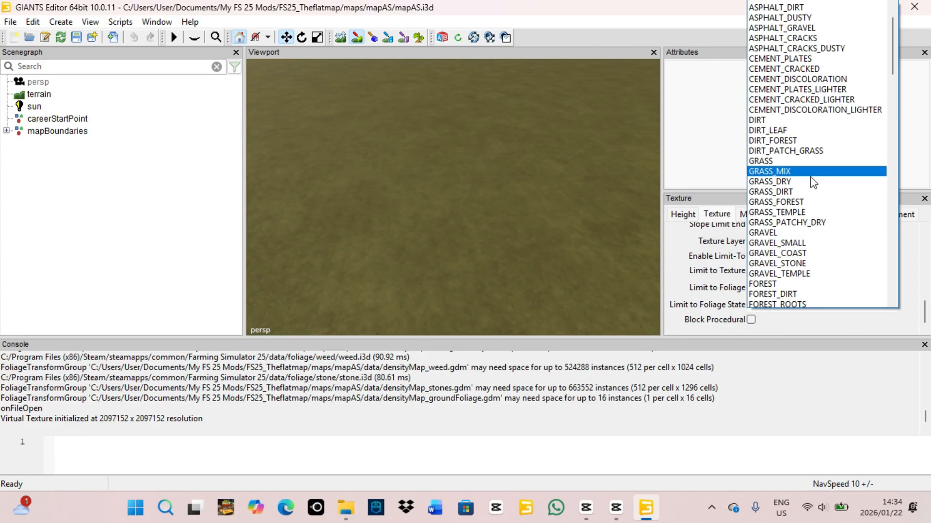
{"action": "scroll", "coordinate": [813, 182], "scroll_direction": "up", "scroll_amount": 2}
{"action": "scroll", "coordinate": [813, 183], "scroll_direction": "down", "scroll_amount": 4}
{"action": "scroll", "coordinate": [813, 185], "scroll_direction": "down", "scroll_amount": 3}
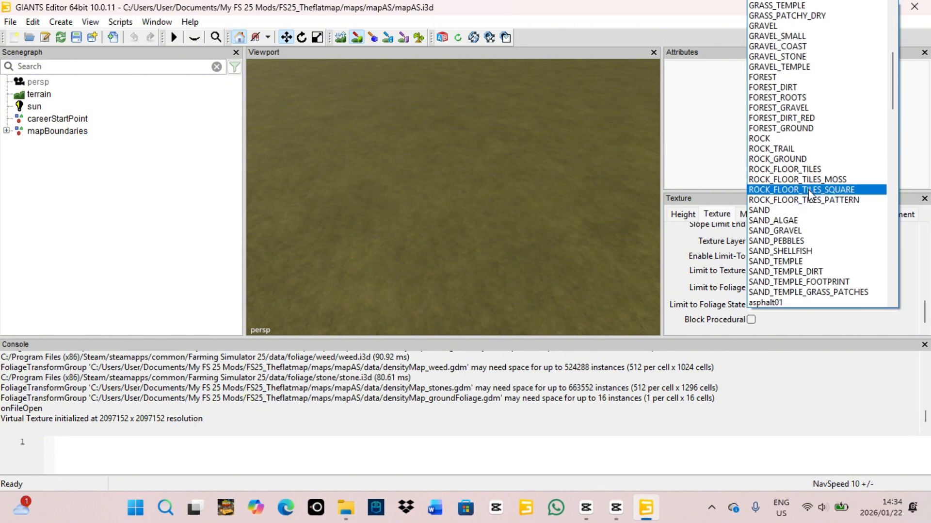
{"action": "scroll", "coordinate": [807, 199], "scroll_direction": "down", "scroll_amount": 1}
{"action": "scroll", "coordinate": [805, 204], "scroll_direction": "down", "scroll_amount": 4}
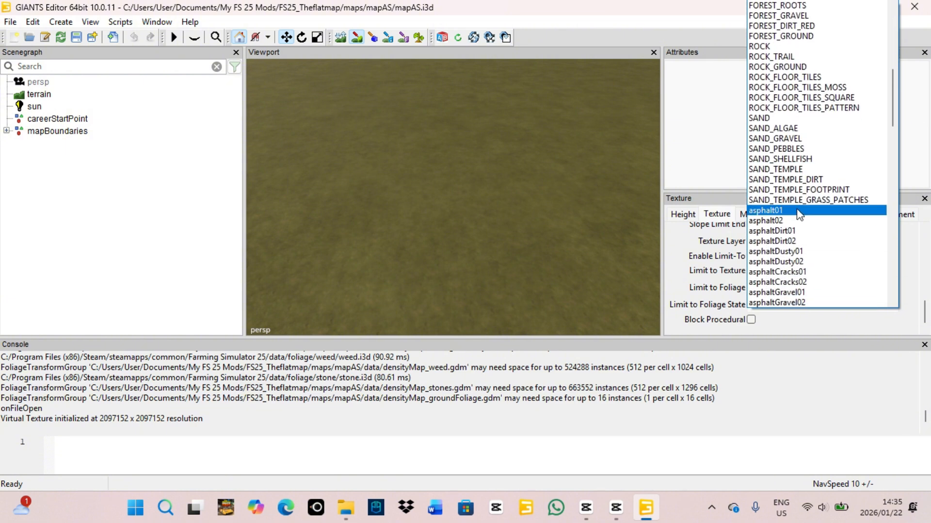
{"action": "scroll", "coordinate": [805, 236], "scroll_direction": "down", "scroll_amount": 3}
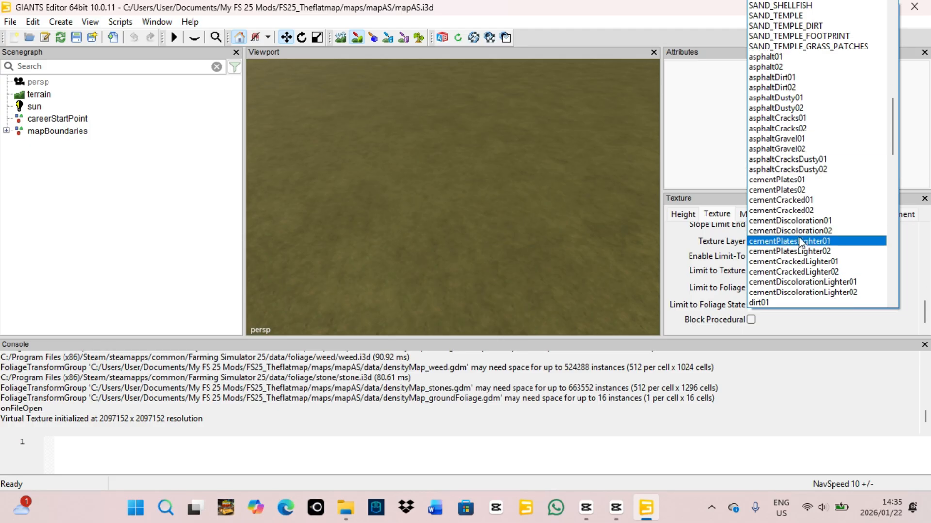
{"action": "scroll", "coordinate": [799, 245], "scroll_direction": "down", "scroll_amount": 6}
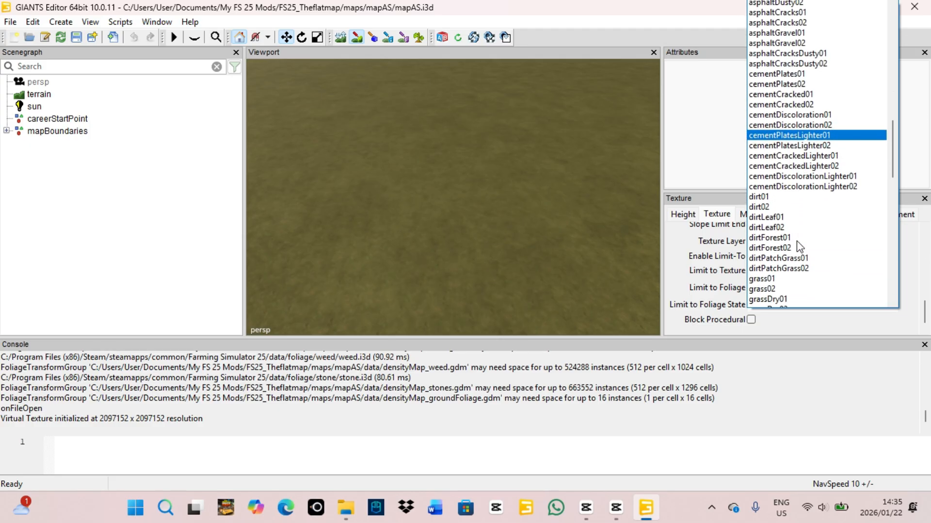
{"action": "scroll", "coordinate": [808, 201], "scroll_direction": "down", "scroll_amount": 2}
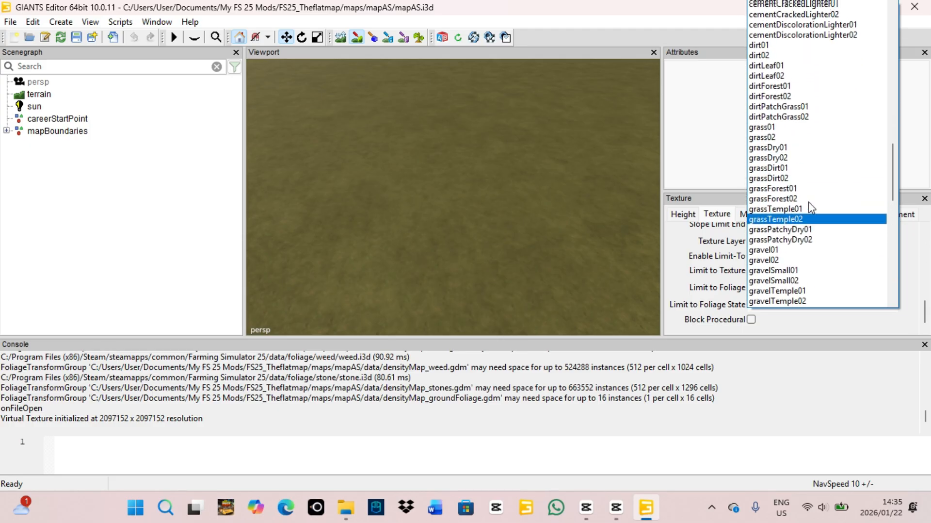
{"action": "scroll", "coordinate": [811, 208], "scroll_direction": "up", "scroll_amount": 11}
{"action": "scroll", "coordinate": [807, 184], "scroll_direction": "up", "scroll_amount": 9}
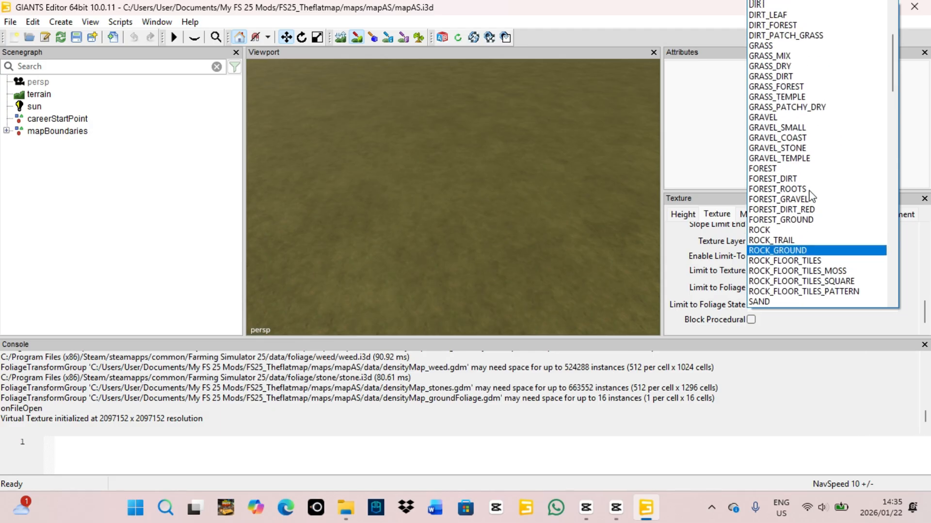
{"action": "scroll", "coordinate": [802, 136], "scroll_direction": "up", "scroll_amount": 3}
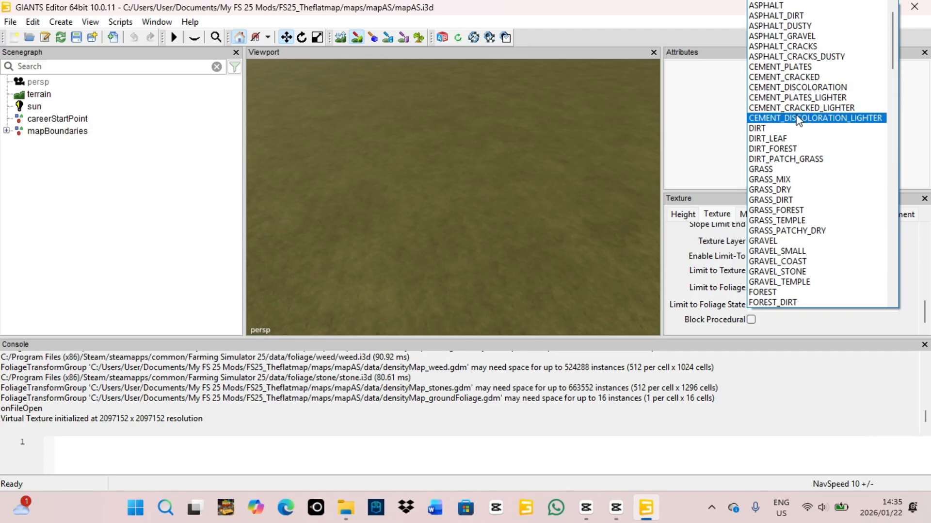
{"action": "scroll", "coordinate": [800, 203], "scroll_direction": "down", "scroll_amount": 2}
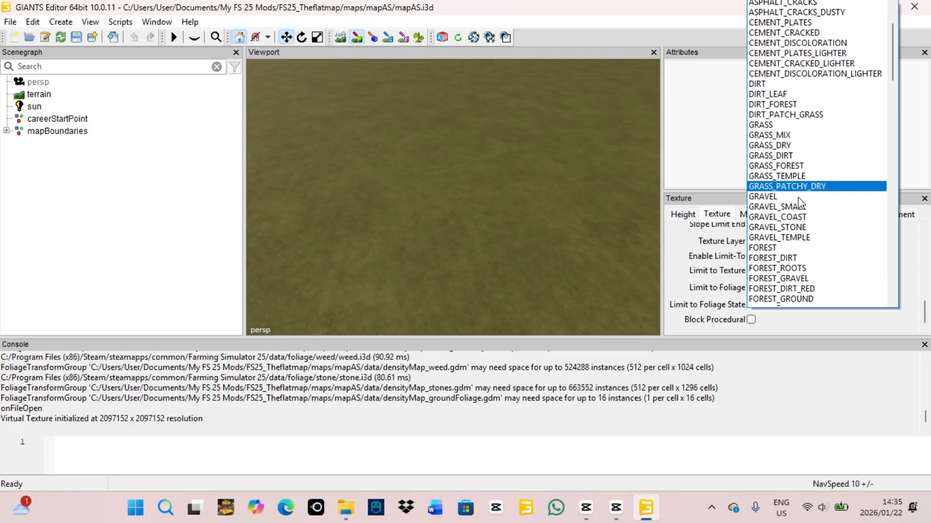
{"action": "scroll", "coordinate": [799, 203], "scroll_direction": "down", "scroll_amount": 5}
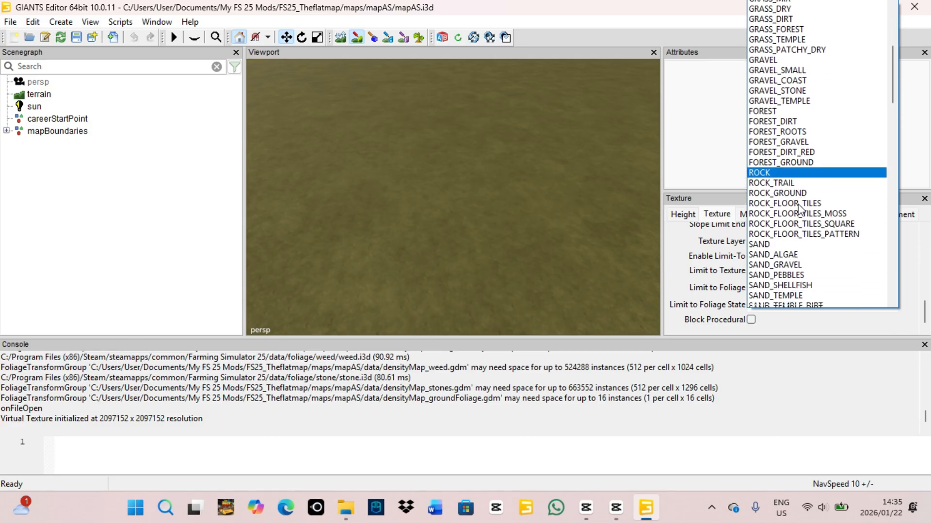
{"action": "scroll", "coordinate": [799, 204], "scroll_direction": "down", "scroll_amount": 7}
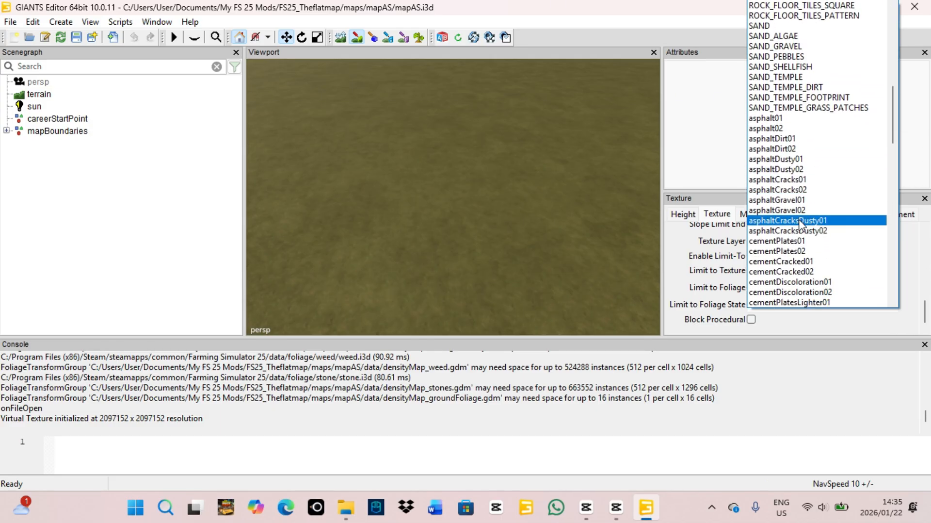
{"action": "scroll", "coordinate": [799, 224], "scroll_direction": "down", "scroll_amount": 6}
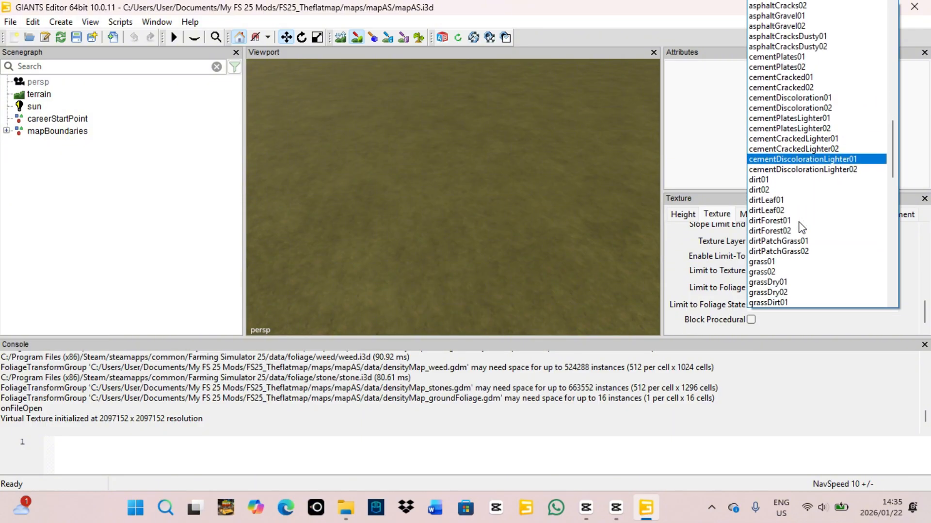
{"action": "scroll", "coordinate": [800, 228], "scroll_direction": "down", "scroll_amount": 7}
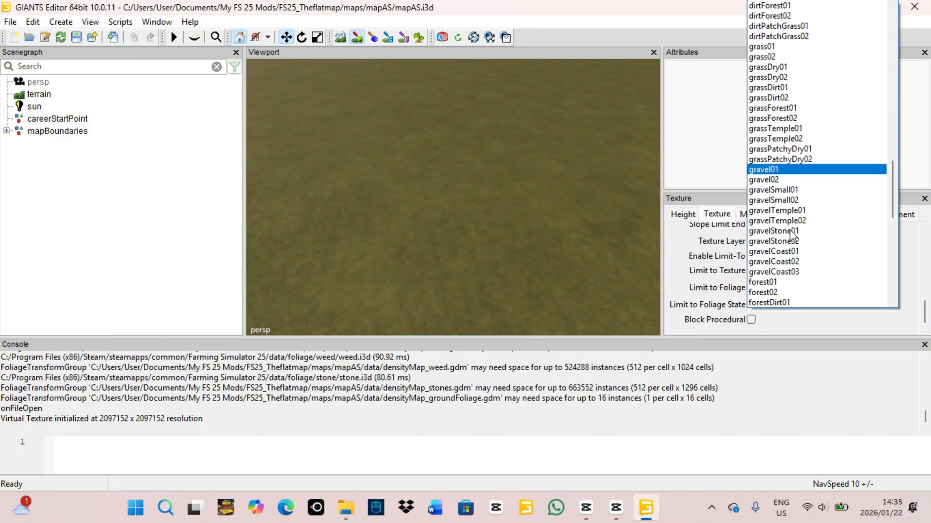
{"action": "scroll", "coordinate": [790, 229], "scroll_direction": "down", "scroll_amount": 6}
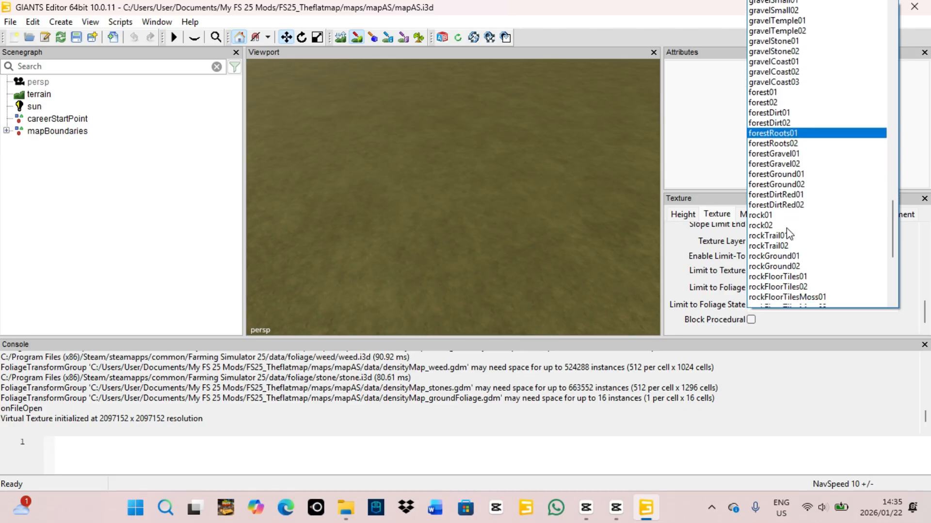
{"action": "scroll", "coordinate": [789, 233], "scroll_direction": "down", "scroll_amount": 7}
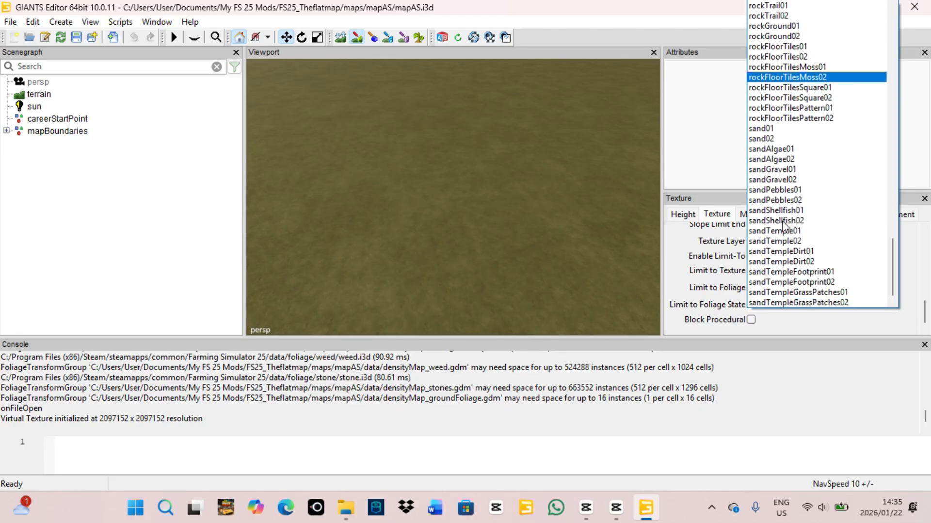
{"action": "scroll", "coordinate": [785, 262], "scroll_direction": "up", "scroll_amount": 12}
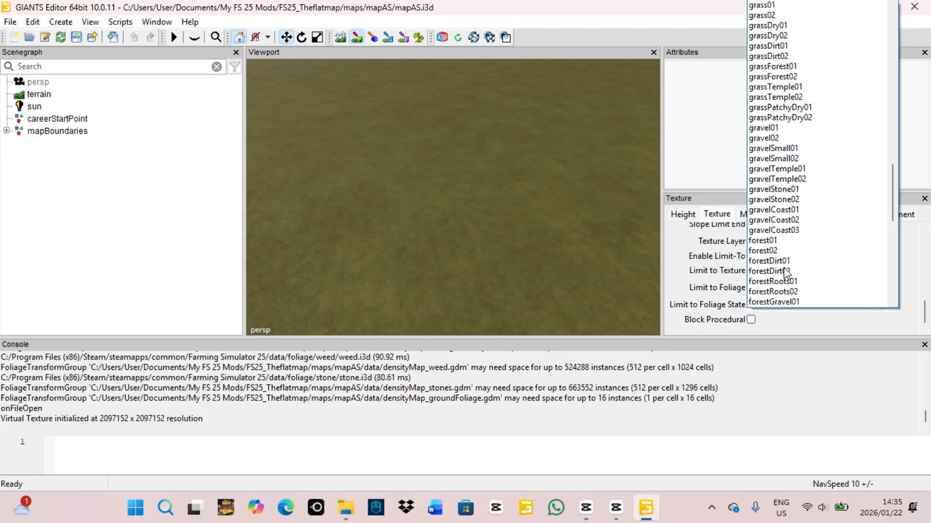
{"action": "scroll", "coordinate": [786, 273], "scroll_direction": "up", "scroll_amount": 9}
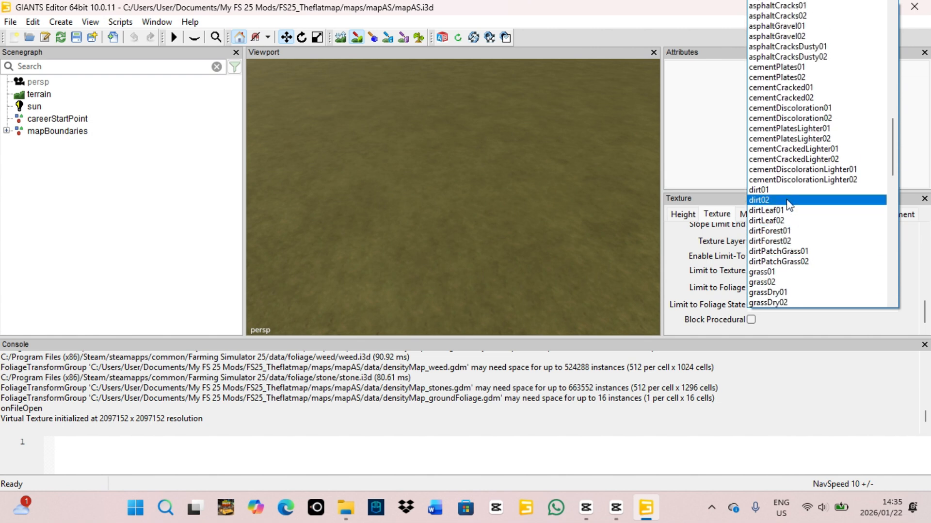
{"action": "scroll", "coordinate": [788, 204], "scroll_direction": "up", "scroll_amount": 1}
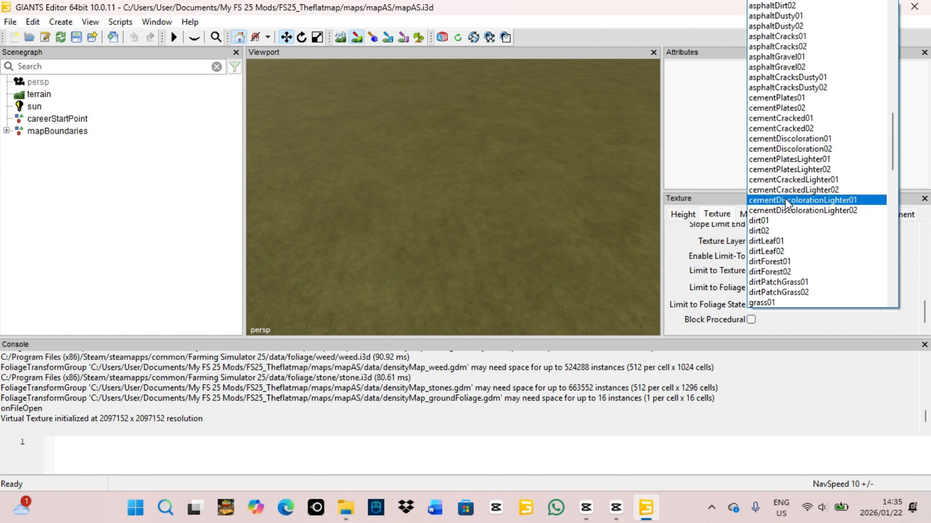
{"action": "left_click", "coordinate": [777, 120]}
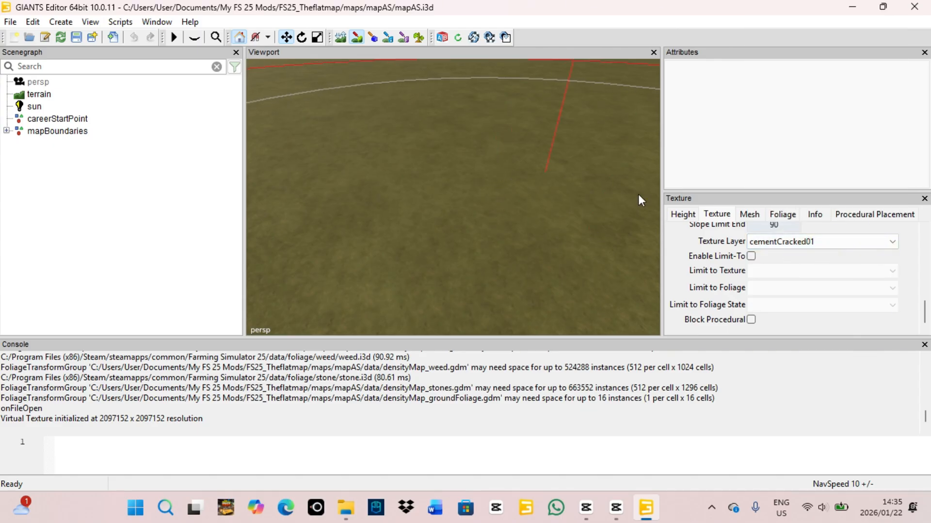
Set the texture brush to the Square type with a size of about 40.
{"action": "scroll", "coordinate": [706, 264], "scroll_direction": "up", "scroll_amount": 10}
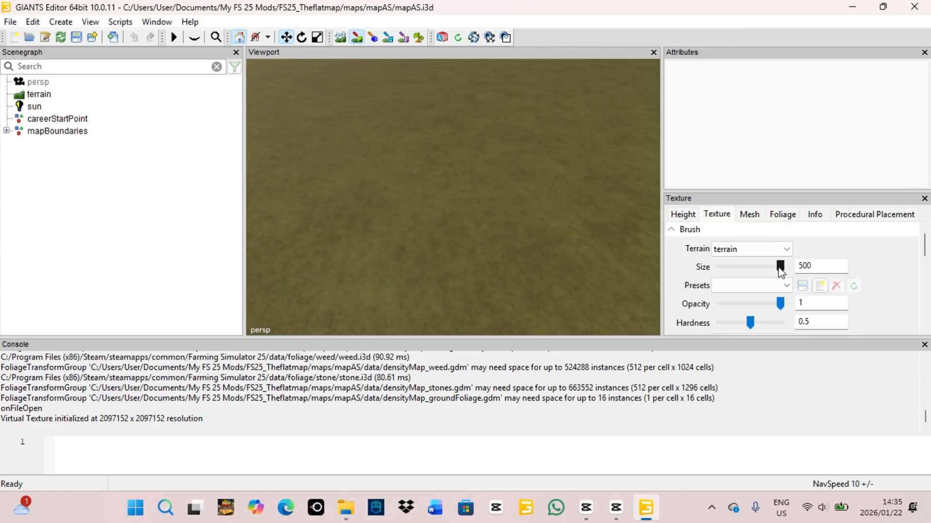
{"action": "left_click_drag", "start_coordinate": [780, 266], "coordinate": [746, 267]}
{"action": "scroll", "coordinate": [707, 277], "scroll_direction": "down", "scroll_amount": 1}
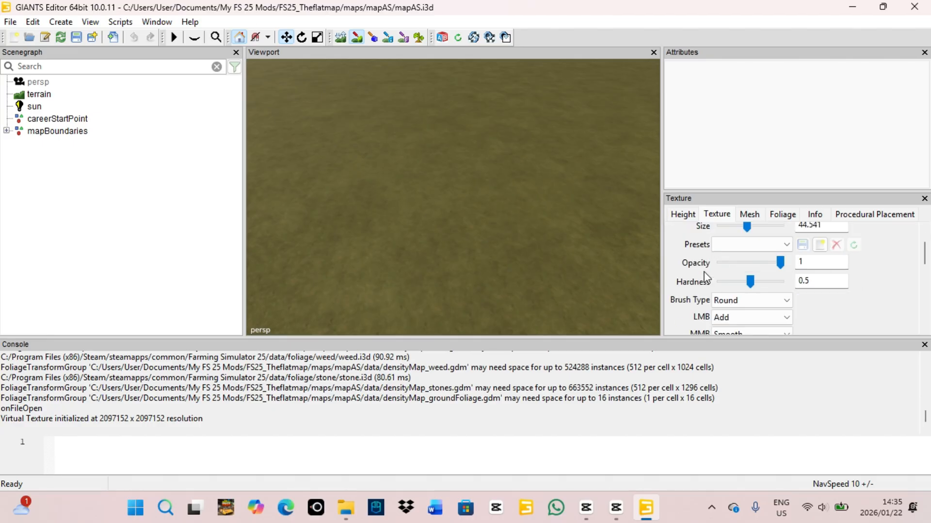
{"action": "left_click", "coordinate": [725, 303]}
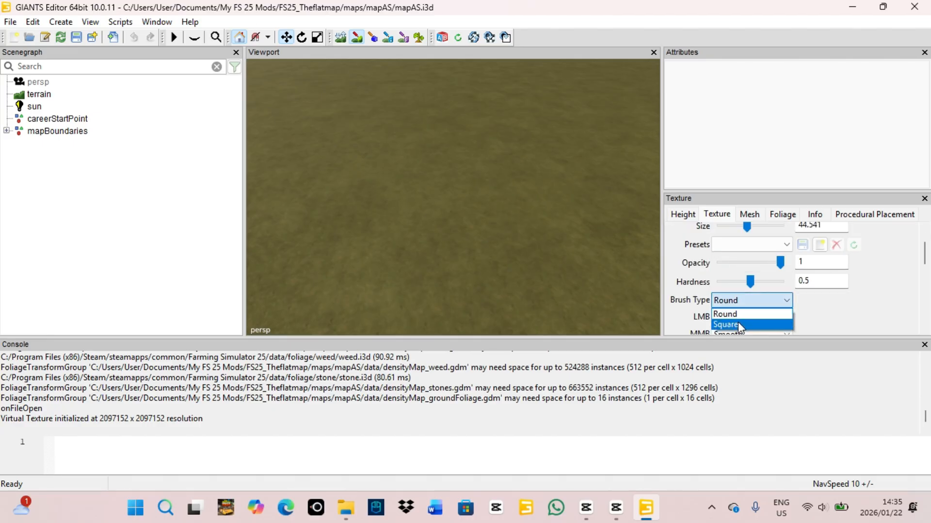
{"action": "left_click", "coordinate": [738, 323]}
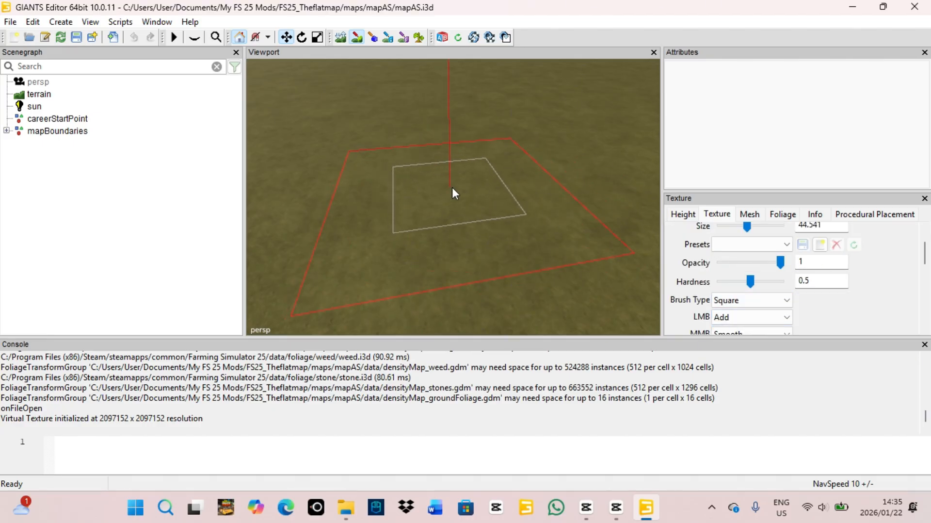
{"action": "scroll", "coordinate": [455, 187], "scroll_direction": "down", "scroll_amount": 9}
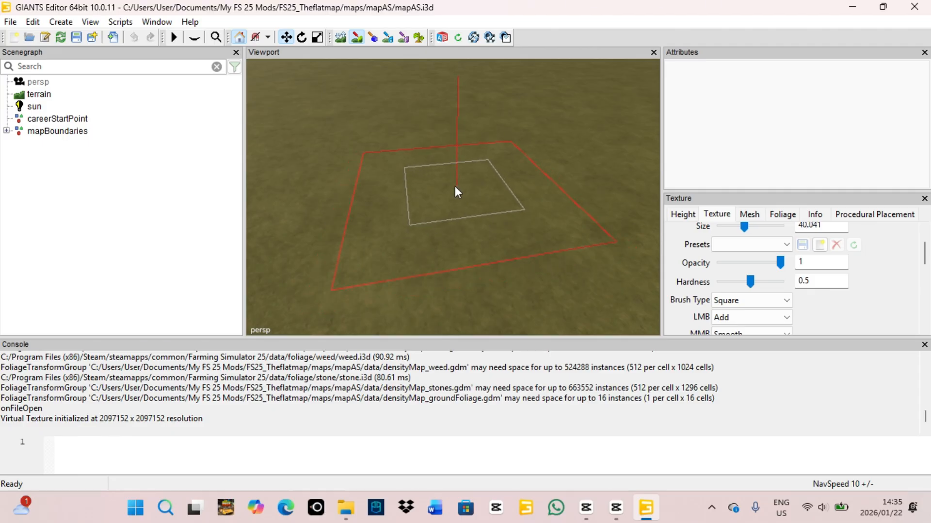
Paint one square cementCracked01 patch on the flat terrain and inspect it from several angles.
{"action": "left_click", "coordinate": [455, 186]}
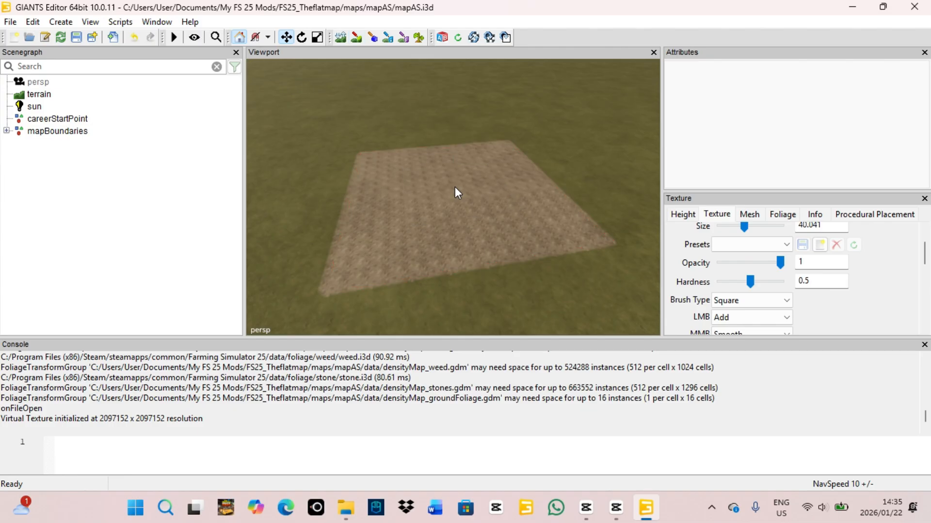
{"action": "mouse_move", "coordinate": [461, 205]}
{"action": "left_mouse_down", "text": "alt"}
{"action": "mouse_move", "coordinate": [455, 238]}
{"action": "mouse_move", "coordinate": [494, 205]}
{"action": "mouse_move", "coordinate": [487, 161]}
{"action": "mouse_move", "coordinate": [537, 235]}
{"action": "mouse_move", "coordinate": [467, 187]}
{"action": "mouse_move", "coordinate": [380, 185]}
{"action": "mouse_move", "coordinate": [359, 224]}
{"action": "mouse_move", "coordinate": [255, 207]}
{"action": "mouse_move", "coordinate": [554, 214]}
{"action": "mouse_move", "coordinate": [450, 219]}
{"action": "mouse_move", "coordinate": [460, 207]}
{"action": "left_mouse_up", "text": "alt"}
{"action": "scroll", "coordinate": [442, 252], "scroll_direction": "up", "scroll_amount": 8}
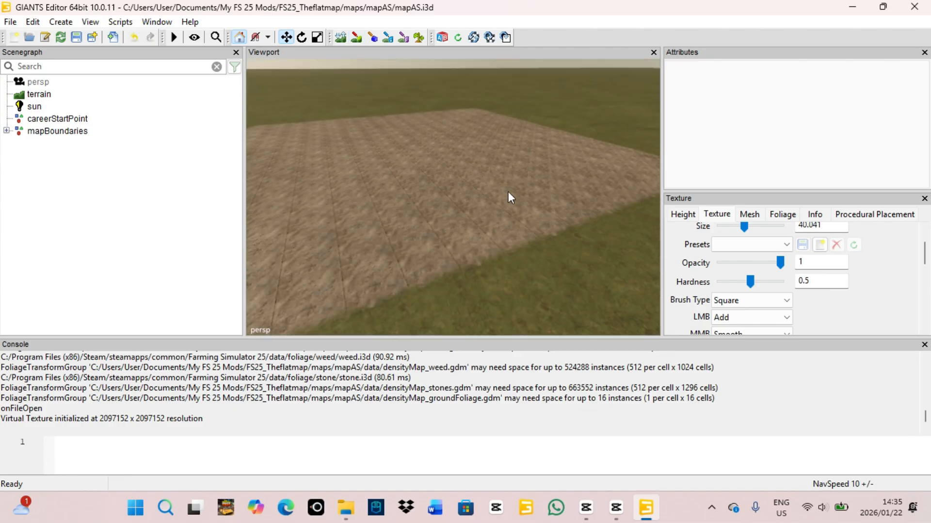
{"action": "scroll", "coordinate": [537, 234], "scroll_direction": "down", "scroll_amount": 5}
{"action": "scroll", "coordinate": [446, 219], "scroll_direction": "down", "scroll_amount": 3}
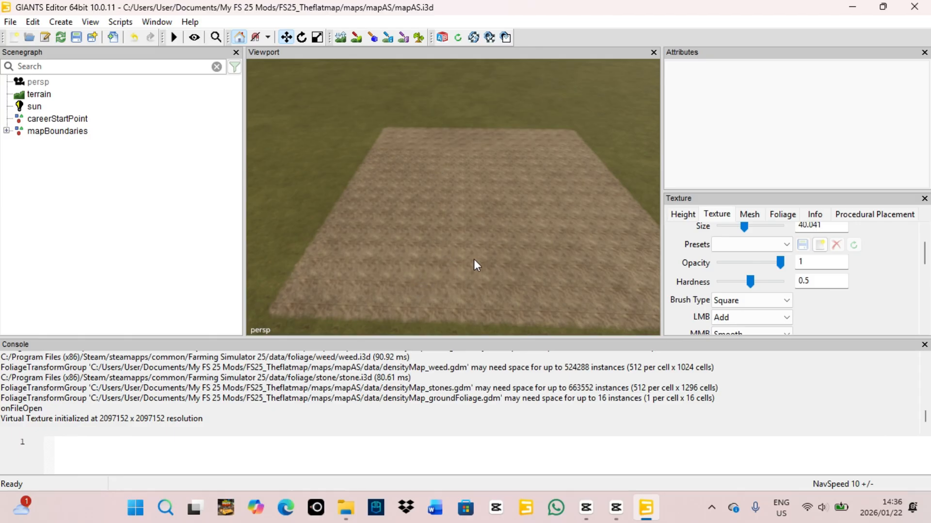
{"action": "left_click_drag", "start_coordinate": [476, 212], "coordinate": [411, 265], "text": "alt"}
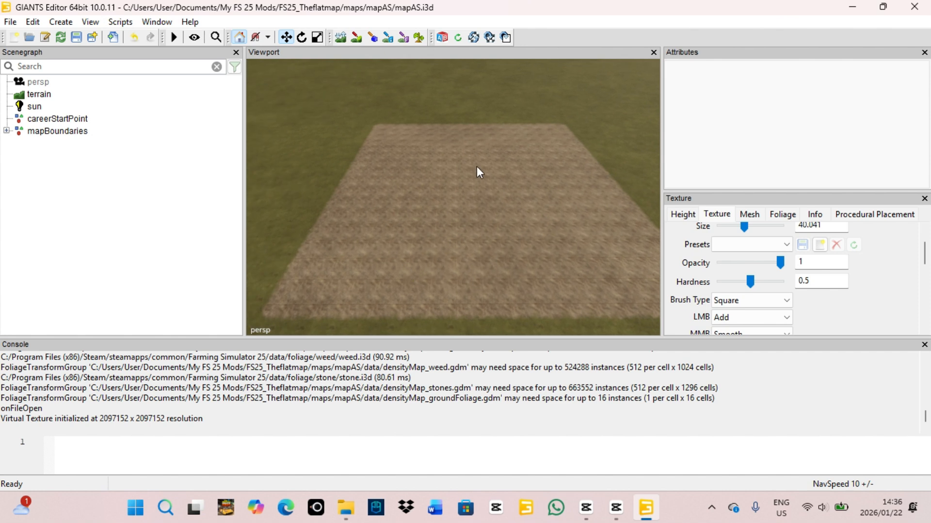
{"action": "mouse_move", "coordinate": [391, 217]}
{"action": "left_mouse_down", "text": "alt"}
{"action": "mouse_move", "coordinate": [422, 224]}
{"action": "mouse_move", "coordinate": [383, 213]}
{"action": "left_mouse_up", "text": "alt"}
Start a file import and browse the C: drive to the Program Files (x86)\Steam folder.
{"action": "left_click", "coordinate": [8, 25]}
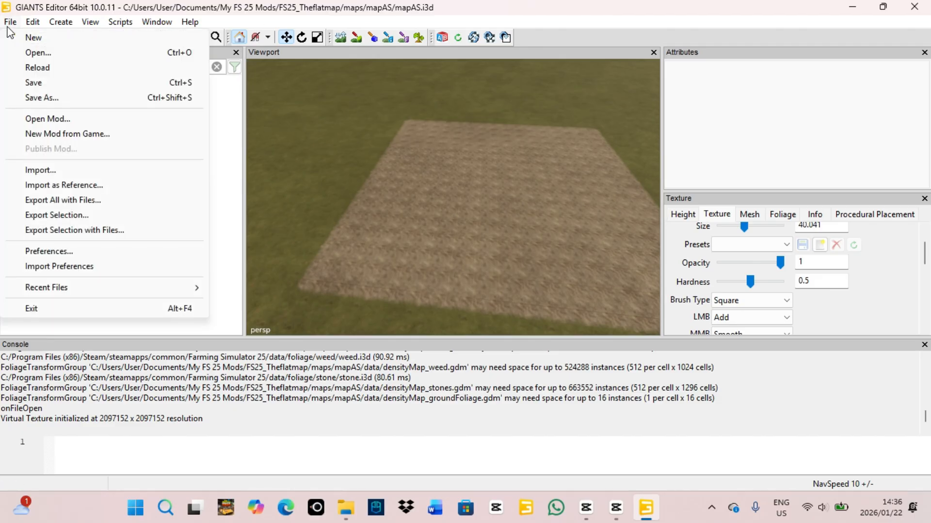
{"action": "left_click", "coordinate": [49, 180]}
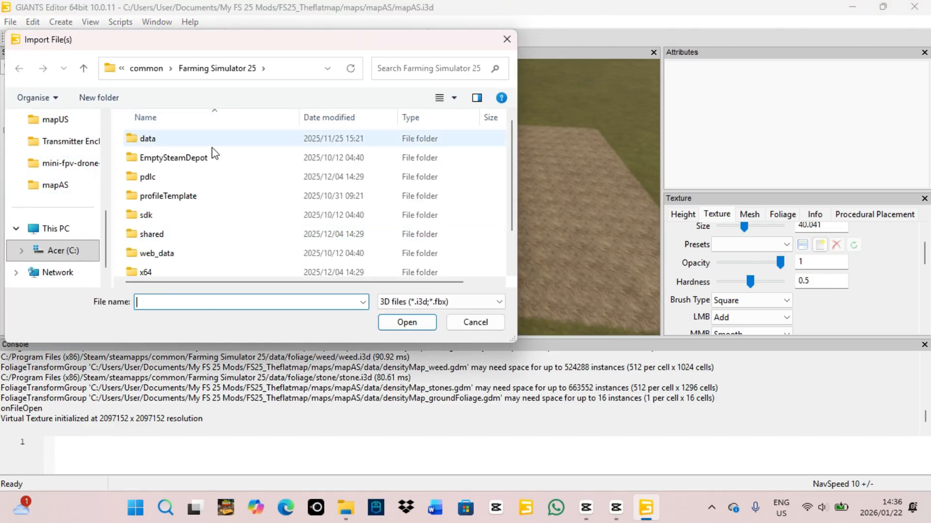
{"action": "left_click", "coordinate": [53, 250]}
{"action": "scroll", "coordinate": [177, 217], "scroll_direction": "down", "scroll_amount": 5}
{"action": "scroll", "coordinate": [184, 211], "scroll_direction": "up", "scroll_amount": 3}
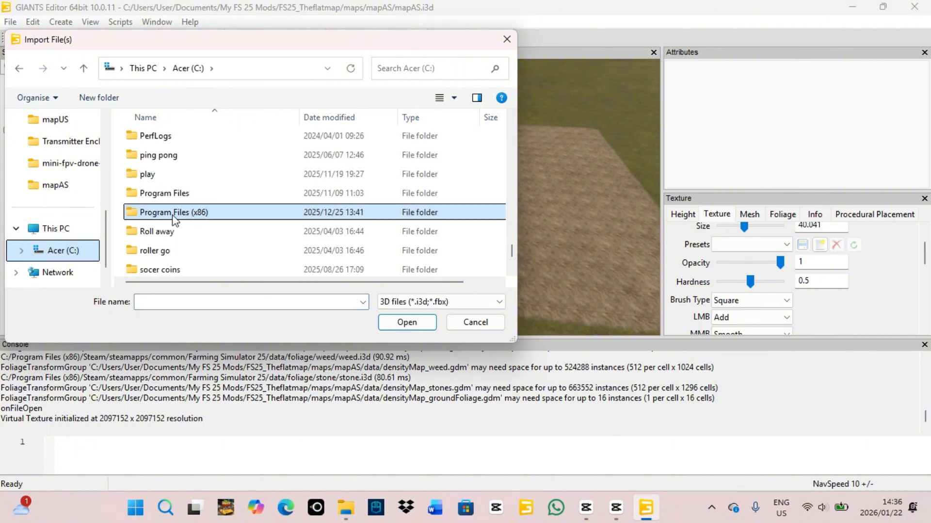
{"action": "double_click", "coordinate": [181, 211]}
{"action": "scroll", "coordinate": [194, 208], "scroll_direction": "down", "scroll_amount": 4}
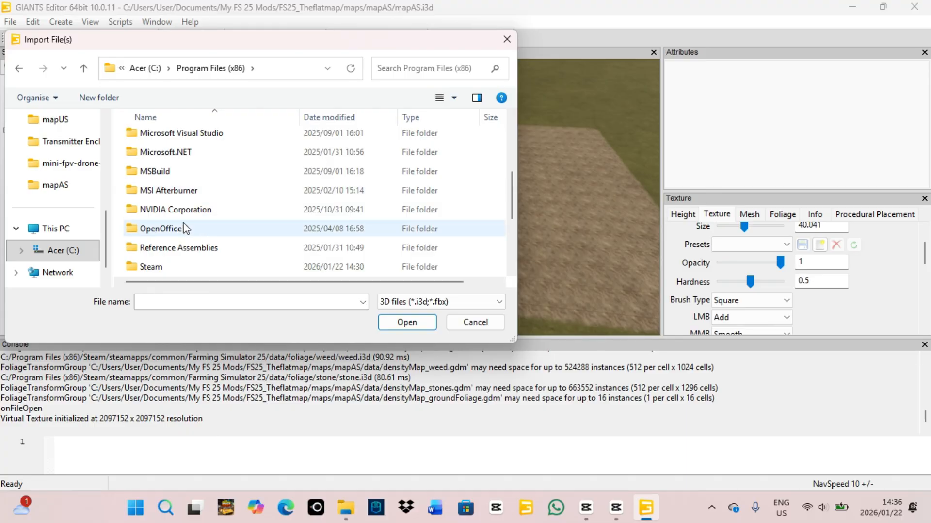
{"action": "double_click", "coordinate": [177, 209]}
Browse through steamapps\common to the Farming Simulator 25 game folder in the import dialog.
{"action": "scroll", "coordinate": [173, 211], "scroll_direction": "down", "scroll_amount": 2}
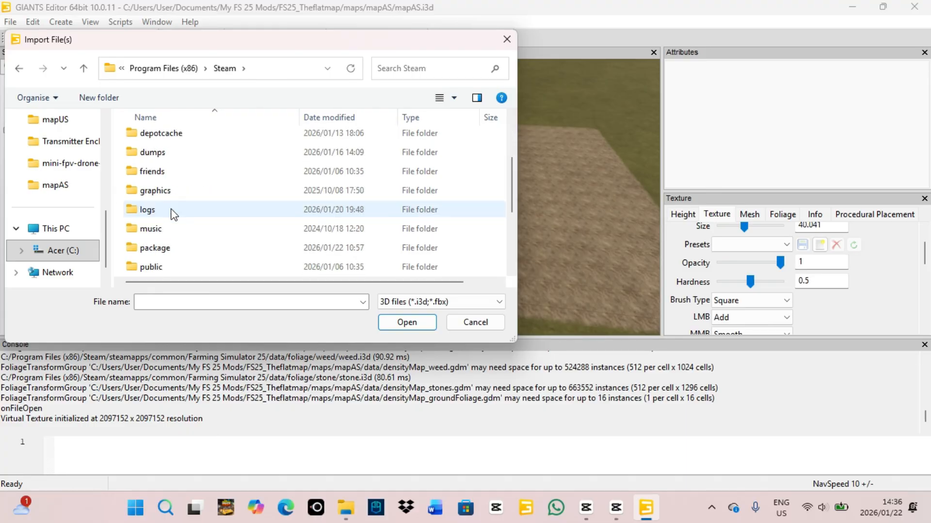
{"action": "scroll", "coordinate": [174, 214], "scroll_direction": "down", "scroll_amount": 2}
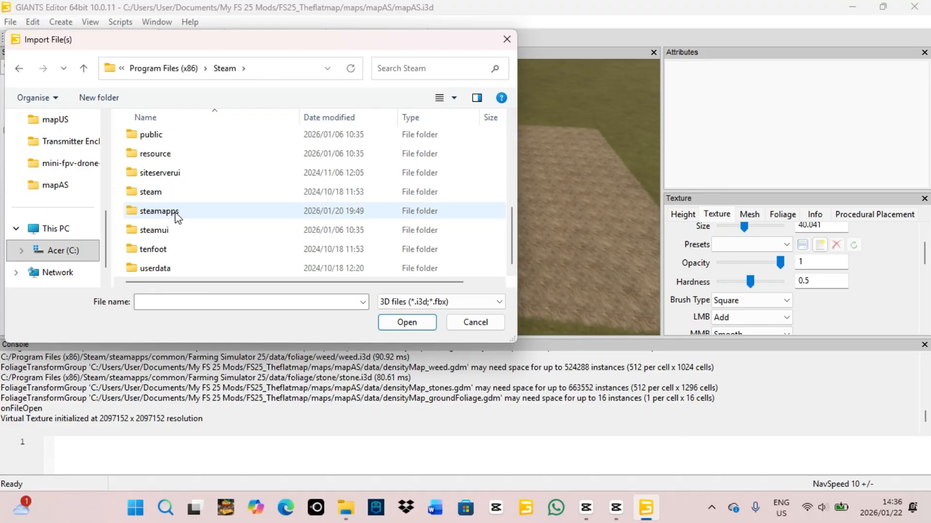
{"action": "double_click", "coordinate": [175, 214]}
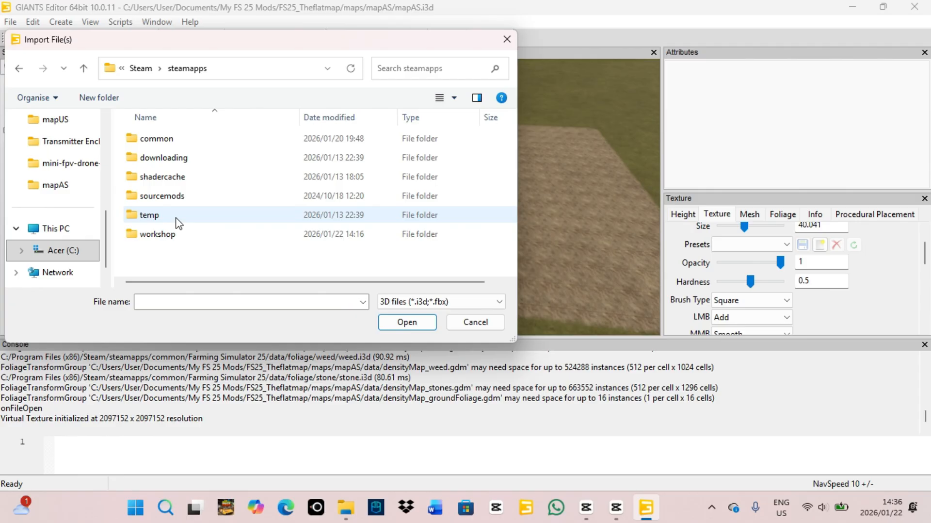
{"action": "double_click", "coordinate": [157, 139]}
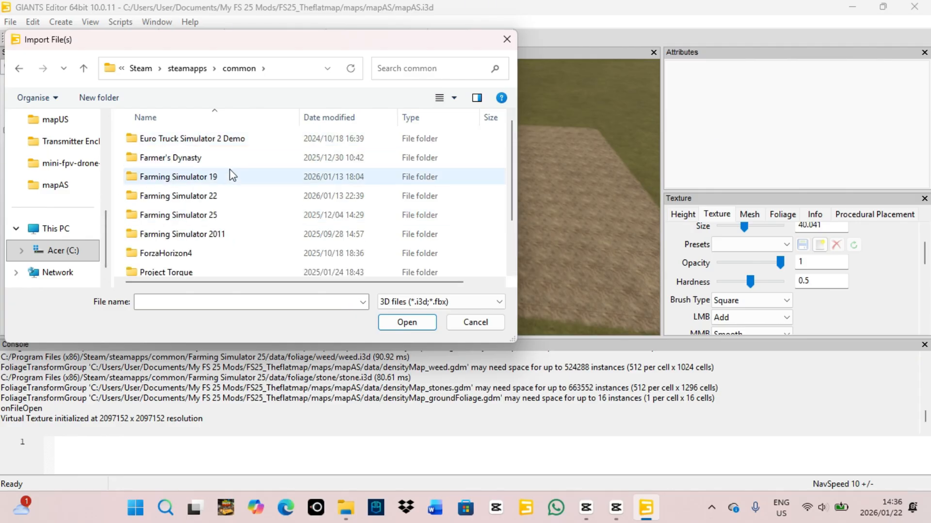
{"action": "left_click", "coordinate": [218, 213]}
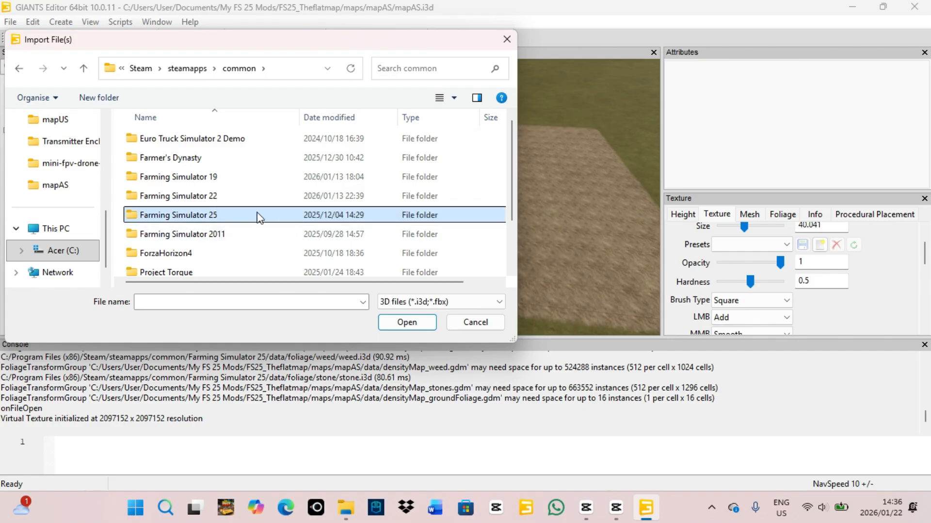
{"action": "double_click", "coordinate": [243, 219]}
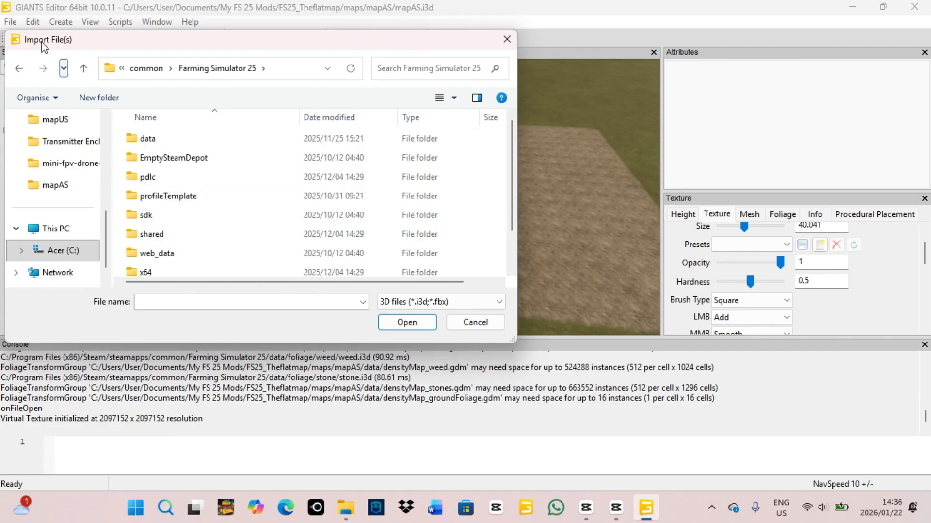
{"action": "left_click", "coordinate": [19, 68]}
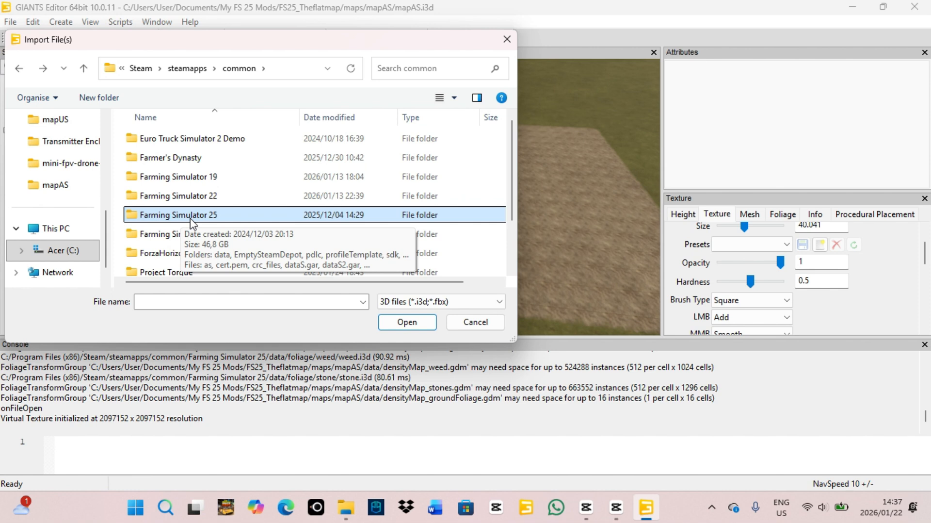
{"action": "double_click", "coordinate": [192, 219]}
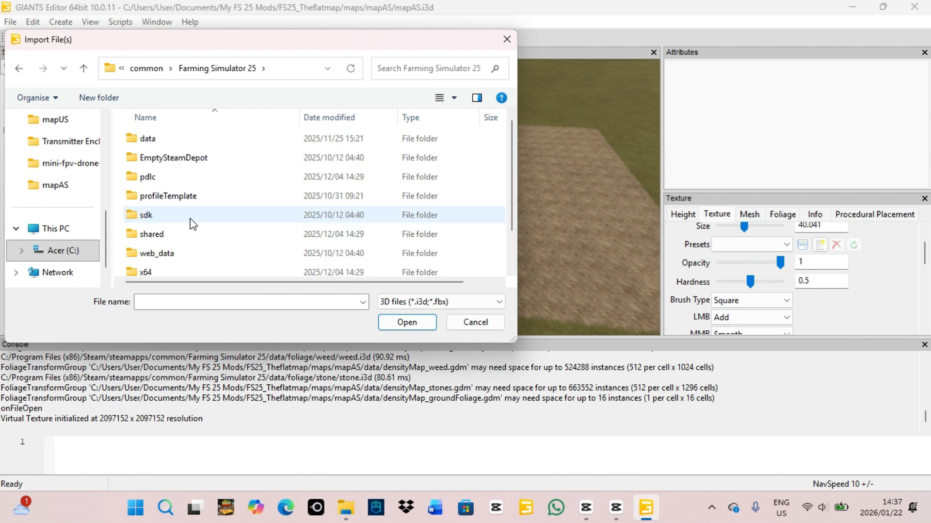
Open the data\placeables\mapUS folder of Farming Simulator 25 in the import dialog.
{"action": "double_click", "coordinate": [189, 139]}
{"action": "scroll", "coordinate": [177, 184], "scroll_direction": "down", "scroll_amount": 2}
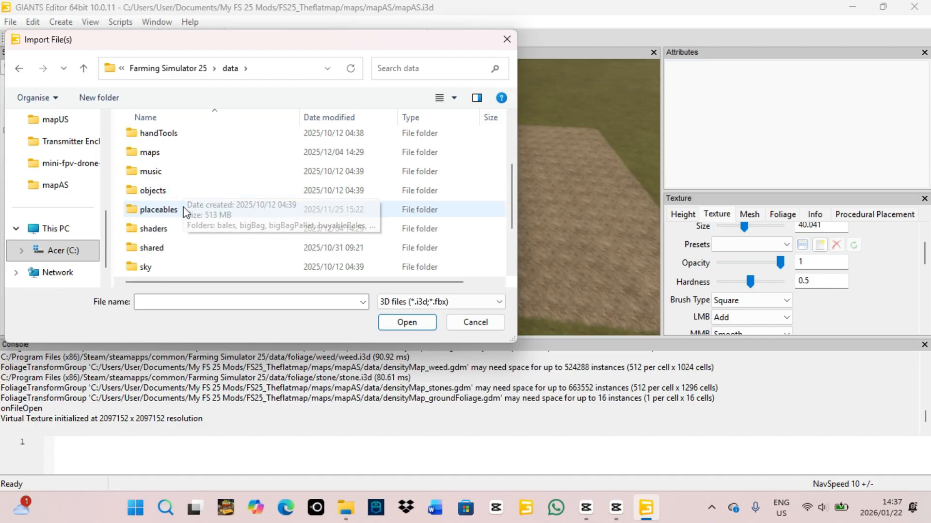
{"action": "double_click", "coordinate": [183, 209]}
{"action": "scroll", "coordinate": [182, 200], "scroll_direction": "down", "scroll_amount": 2}
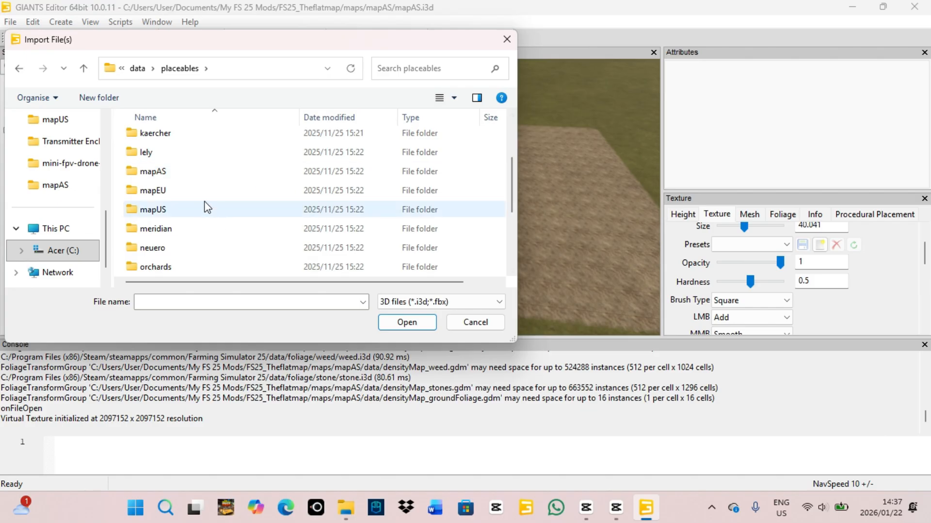
{"action": "double_click", "coordinate": [180, 210]}
Look through the mapUS placeable folders and open the sellingPoints folder.
{"action": "scroll", "coordinate": [189, 190], "scroll_direction": "down", "scroll_amount": 1}
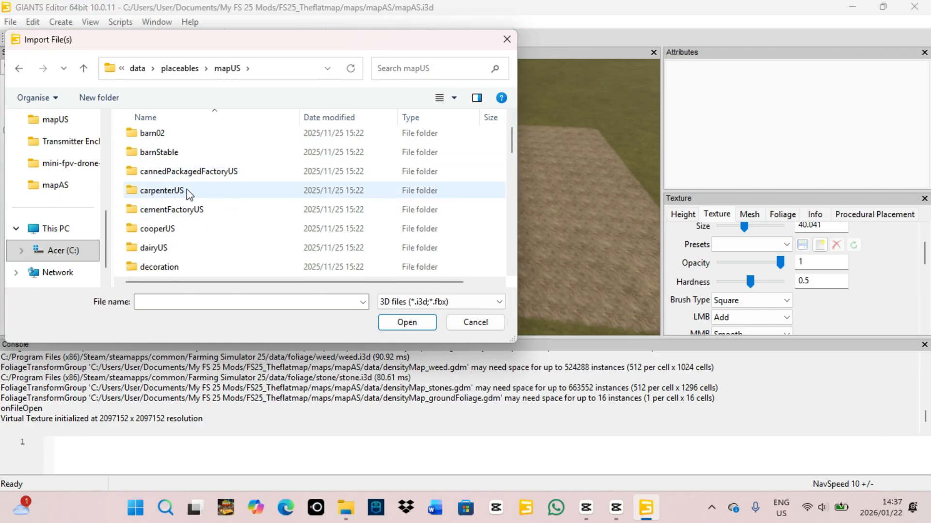
{"action": "scroll", "coordinate": [189, 192], "scroll_direction": "up", "scroll_amount": 1}
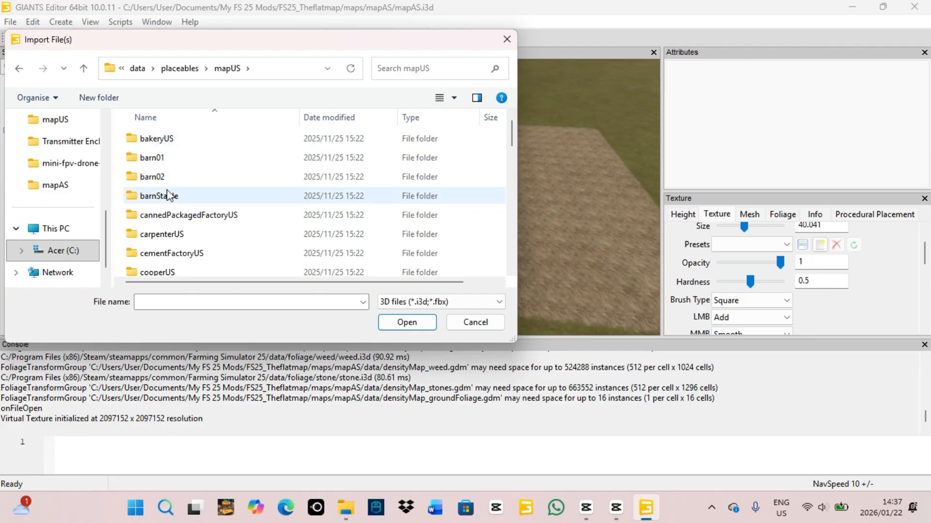
{"action": "scroll", "coordinate": [169, 209], "scroll_direction": "down", "scroll_amount": 5}
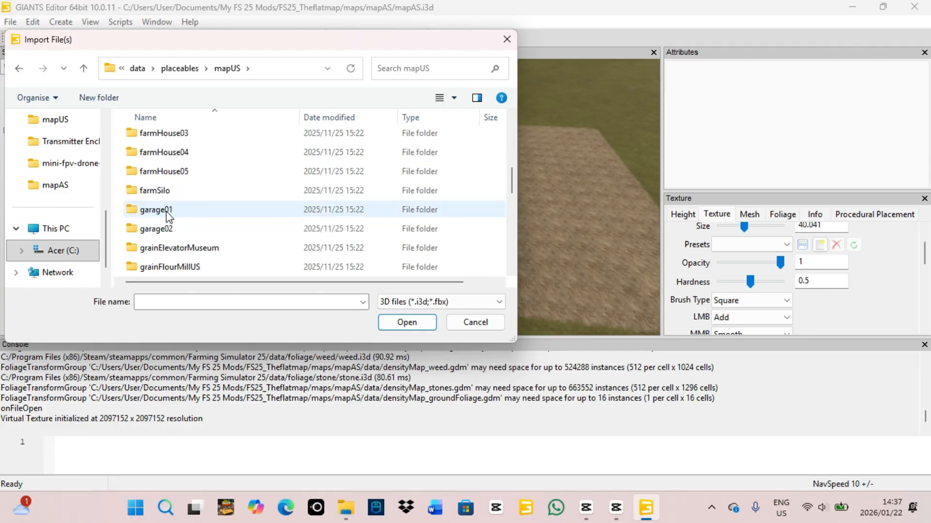
{"action": "scroll", "coordinate": [173, 225], "scroll_direction": "down", "scroll_amount": 4}
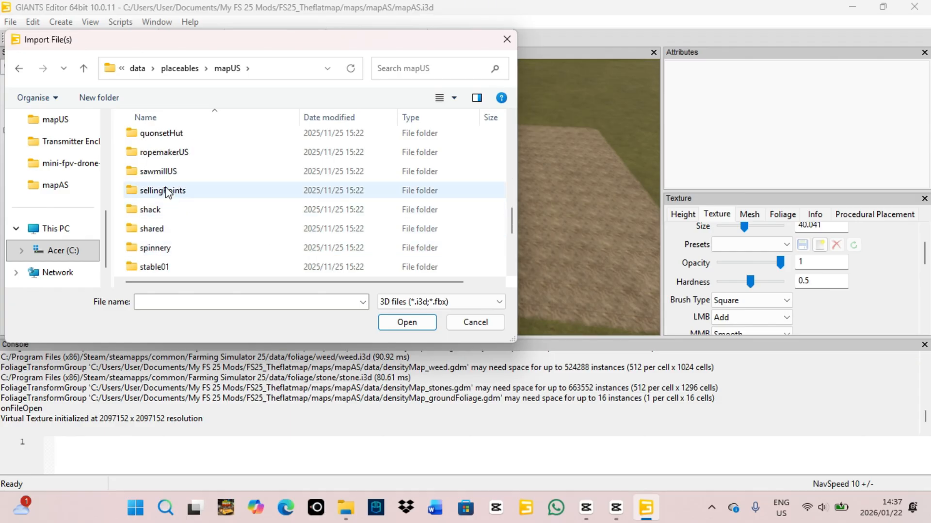
{"action": "double_click", "coordinate": [186, 189]}
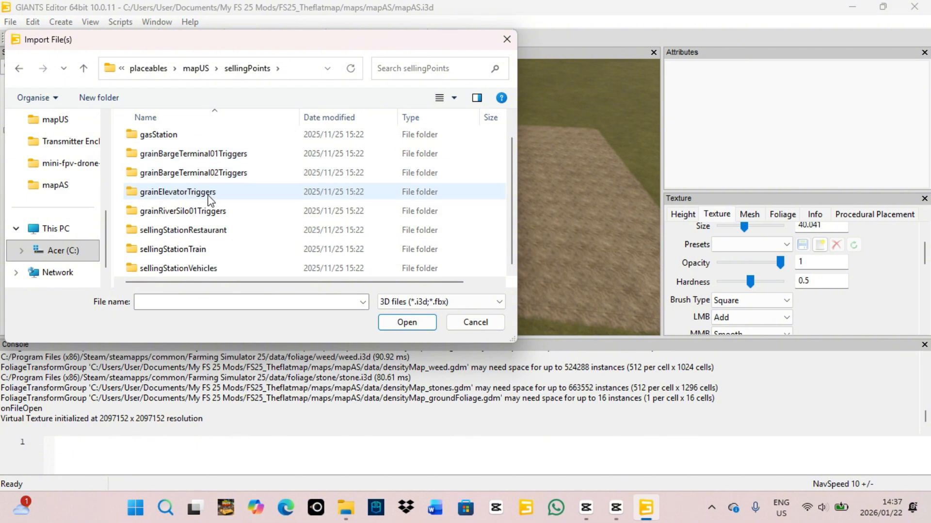
Check the sellingStationRestaurant folder for importable 3D files and return to the sellingPoints folders.
{"action": "scroll", "coordinate": [214, 199], "scroll_direction": "down", "scroll_amount": 1}
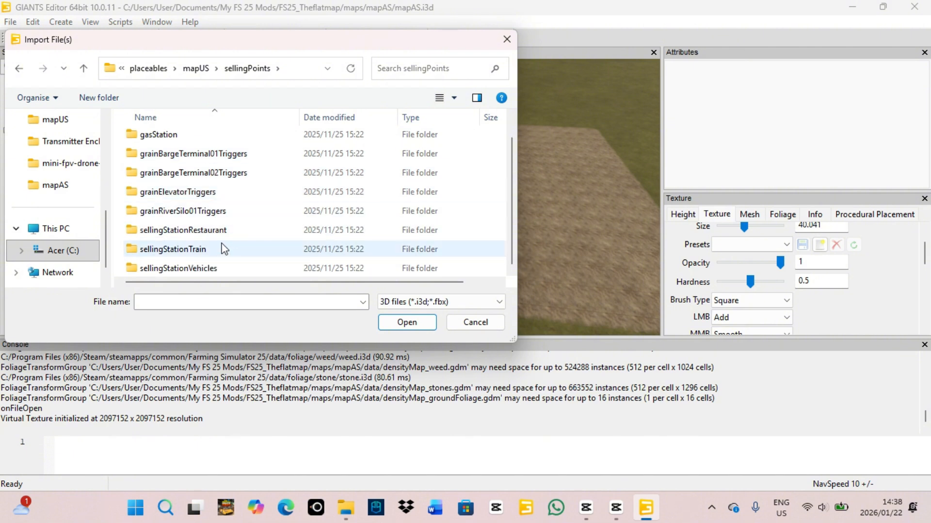
{"action": "double_click", "coordinate": [196, 232]}
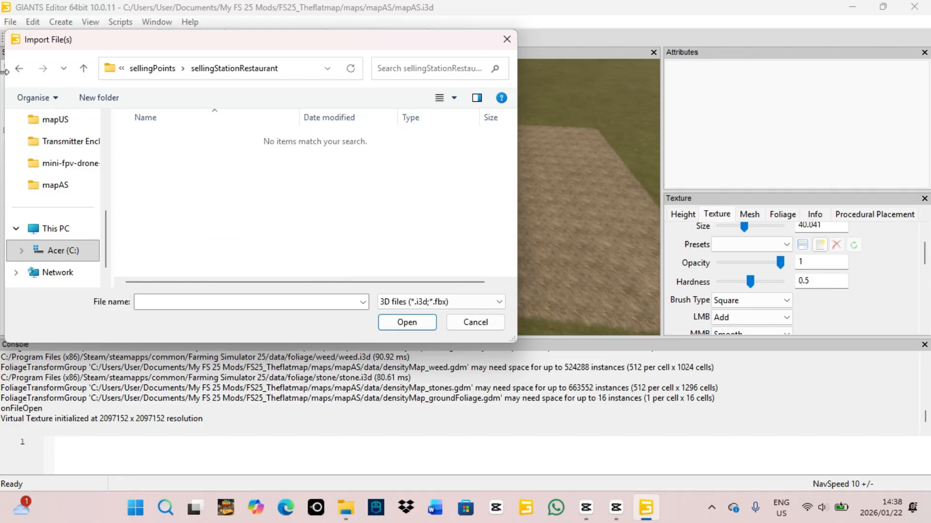
{"action": "left_click", "coordinate": [19, 68]}
{"action": "scroll", "coordinate": [225, 214], "scroll_direction": "down", "scroll_amount": 1}
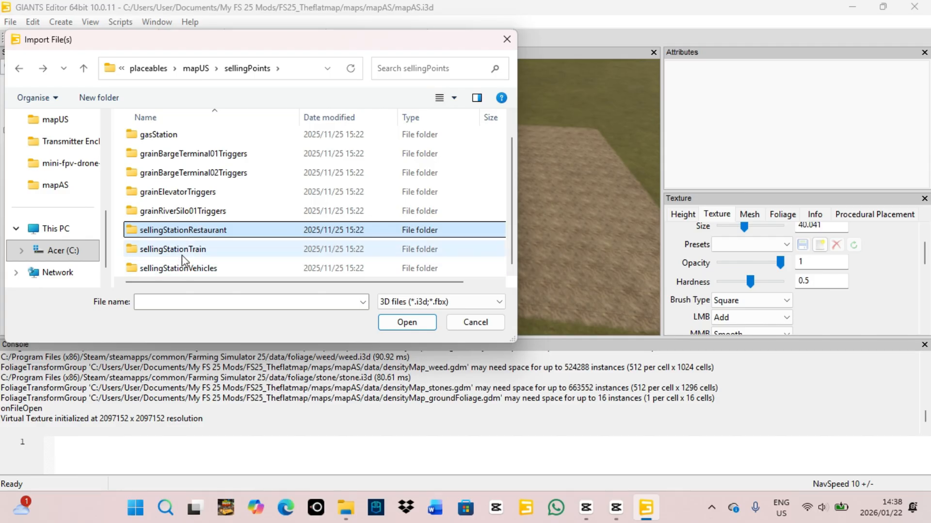
{"action": "scroll", "coordinate": [186, 249], "scroll_direction": "up", "scroll_amount": 1}
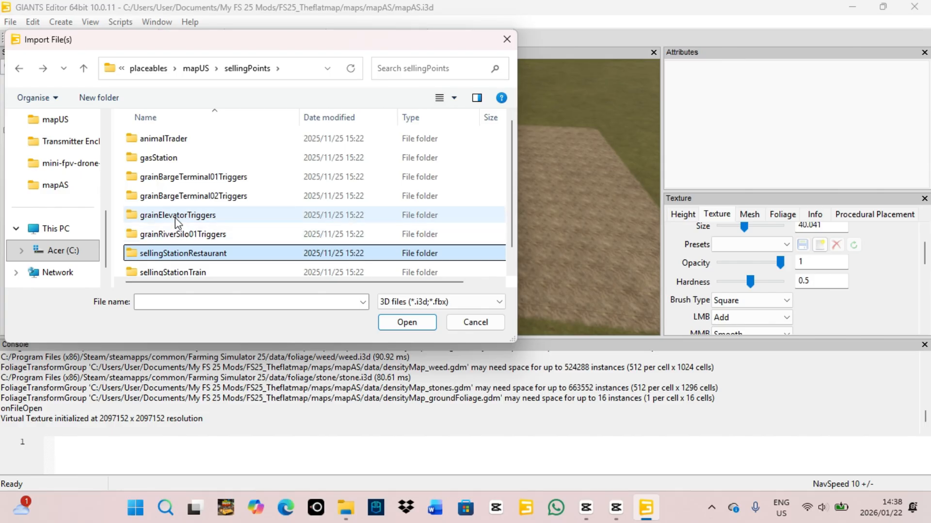
{"action": "left_click", "coordinate": [228, 219]}
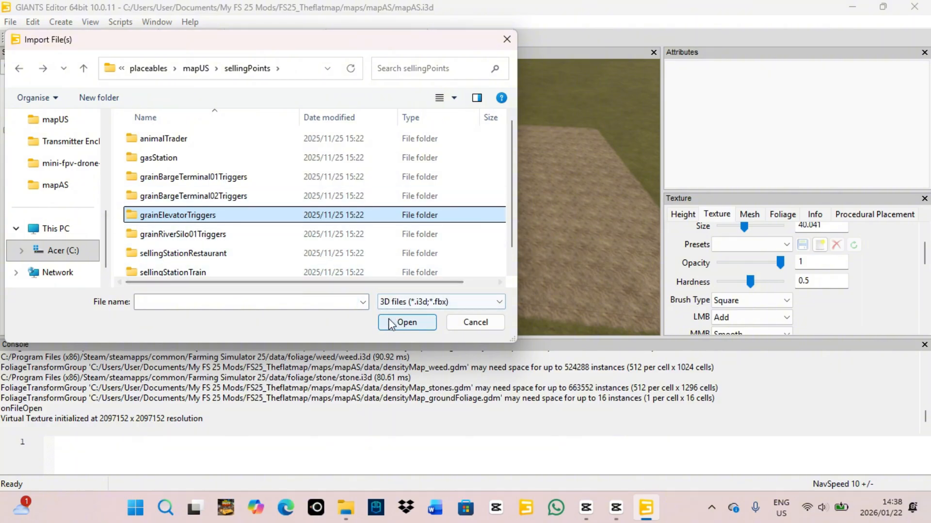
Import grainBargeTerminal01Triggers from its sellingPoints folder and place it on the cement patch at about X 480, Y 50.
{"action": "left_click", "coordinate": [171, 179]}
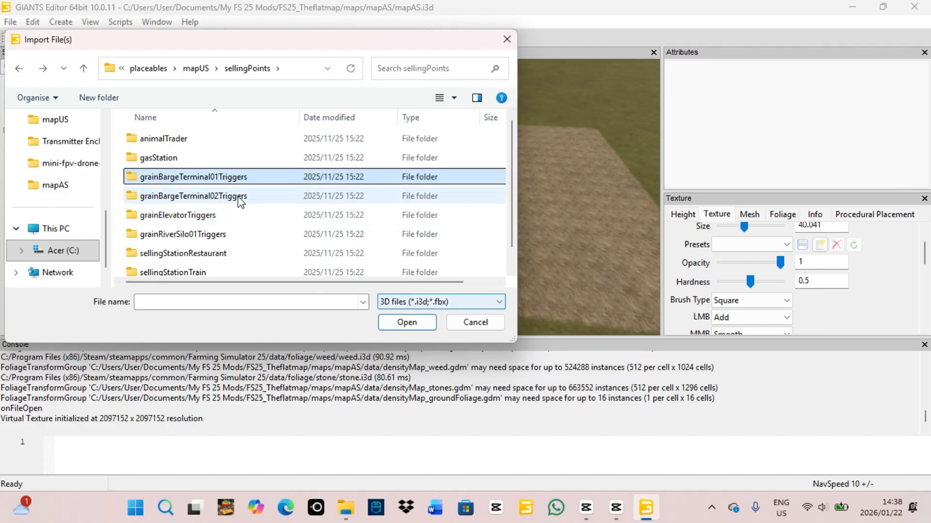
{"action": "double_click", "coordinate": [206, 178]}
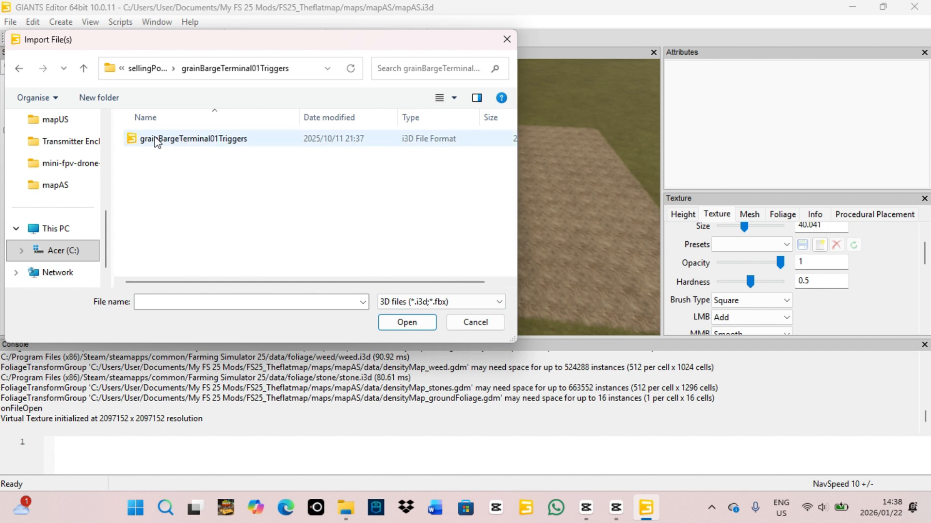
{"action": "left_click", "coordinate": [213, 141]}
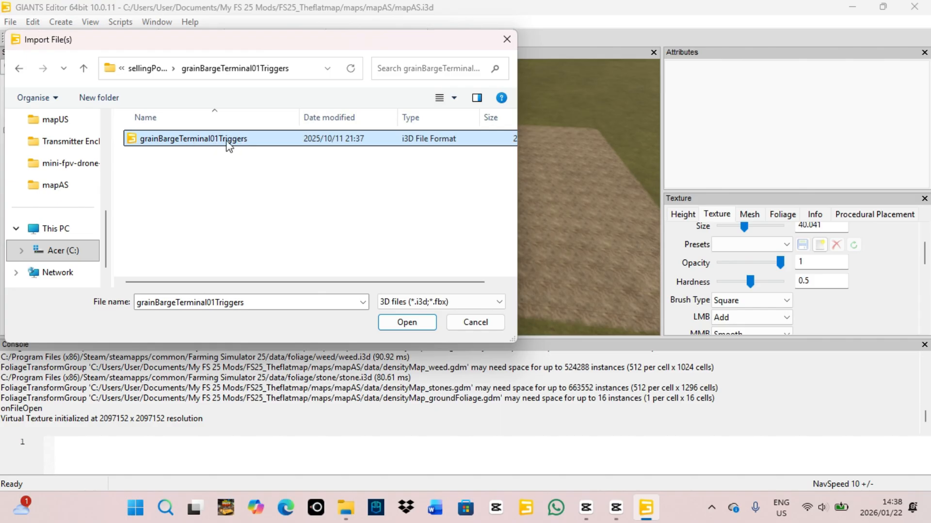
{"action": "left_click", "coordinate": [407, 322]}
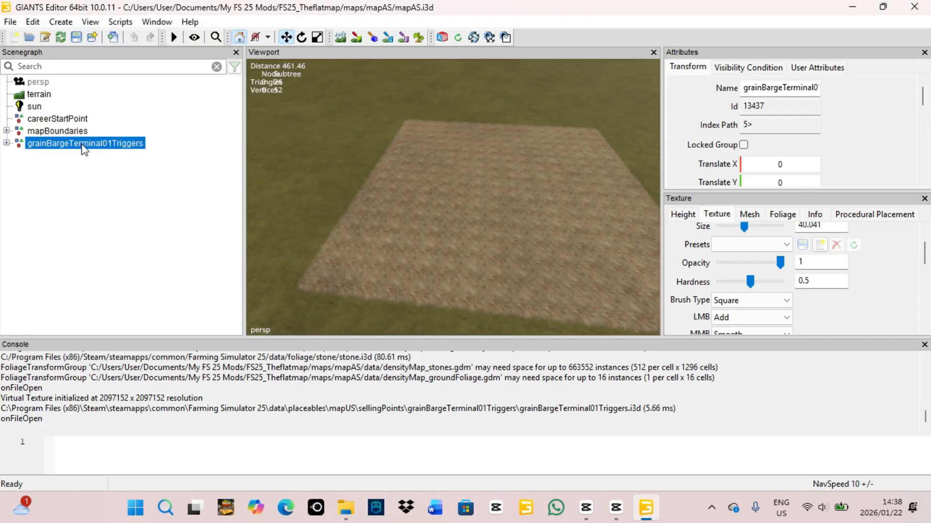
{"action": "mouse_move", "coordinate": [395, 208]}
{"action": "left_mouse_down", "text": "alt"}
{"action": "mouse_move", "coordinate": [412, 210]}
{"action": "mouse_move", "coordinate": [405, 214]}
{"action": "left_mouse_up", "text": "alt"}
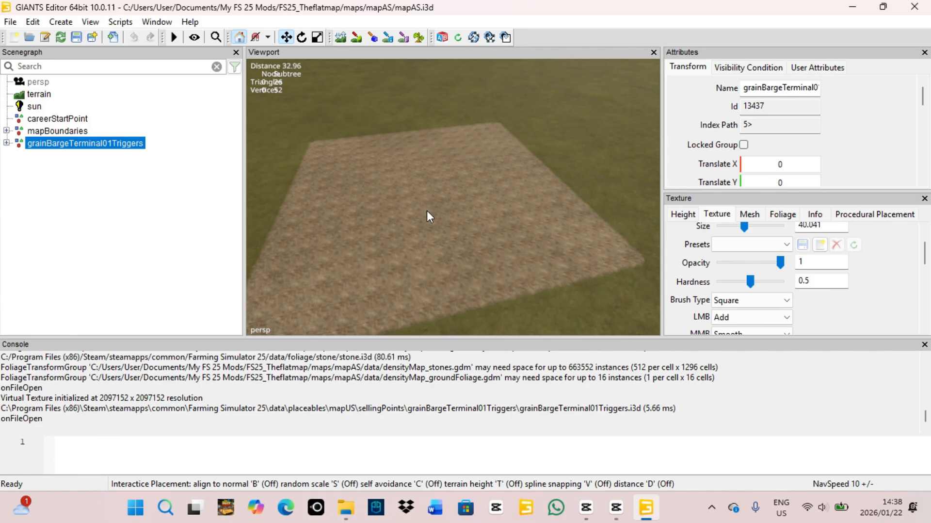
{"action": "left_click", "coordinate": [428, 208]}
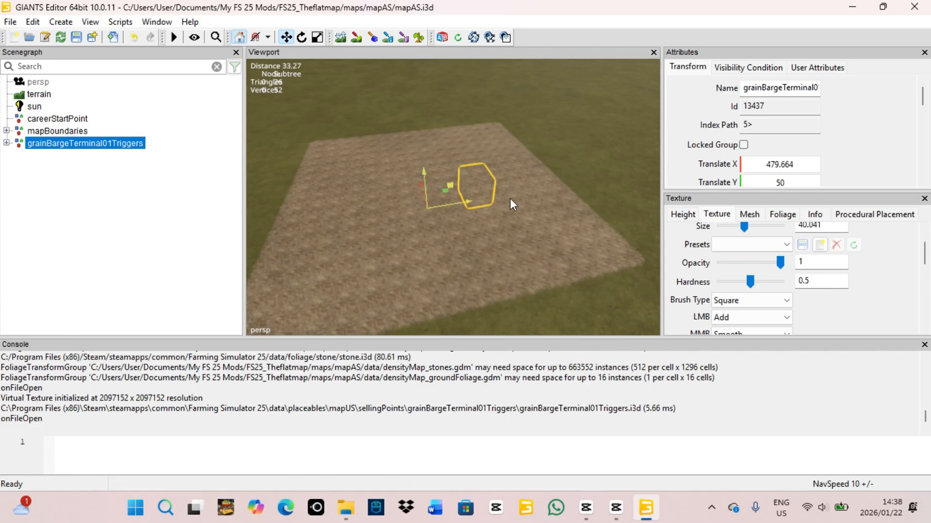
Examine the outline of grainBargeTerminal01Triggers on the cement patch from close, distant and overhead views.
{"action": "scroll", "coordinate": [496, 231], "scroll_direction": "up", "scroll_amount": 5}
{"action": "left_click_drag", "start_coordinate": [490, 248], "coordinate": [435, 150], "text": "alt"}
{"action": "scroll", "coordinate": [302, 228], "scroll_direction": "up", "scroll_amount": 2}
{"action": "scroll", "coordinate": [357, 225], "scroll_direction": "up", "scroll_amount": 3}
{"action": "scroll", "coordinate": [398, 286], "scroll_direction": "down", "scroll_amount": 5}
{"action": "scroll", "coordinate": [438, 262], "scroll_direction": "up", "scroll_amount": 6}
{"action": "scroll", "coordinate": [566, 257], "scroll_direction": "up", "scroll_amount": 3}
{"action": "scroll", "coordinate": [565, 263], "scroll_direction": "down", "scroll_amount": 4}
{"action": "scroll", "coordinate": [514, 196], "scroll_direction": "down", "scroll_amount": 6}
{"action": "scroll", "coordinate": [504, 330], "scroll_direction": "down", "scroll_amount": 3}
{"action": "scroll", "coordinate": [511, 331], "scroll_direction": "down", "scroll_amount": 3}
{"action": "scroll", "coordinate": [631, 339], "scroll_direction": "up", "scroll_amount": 8}
{"action": "scroll", "coordinate": [426, 235], "scroll_direction": "up", "scroll_amount": 3}
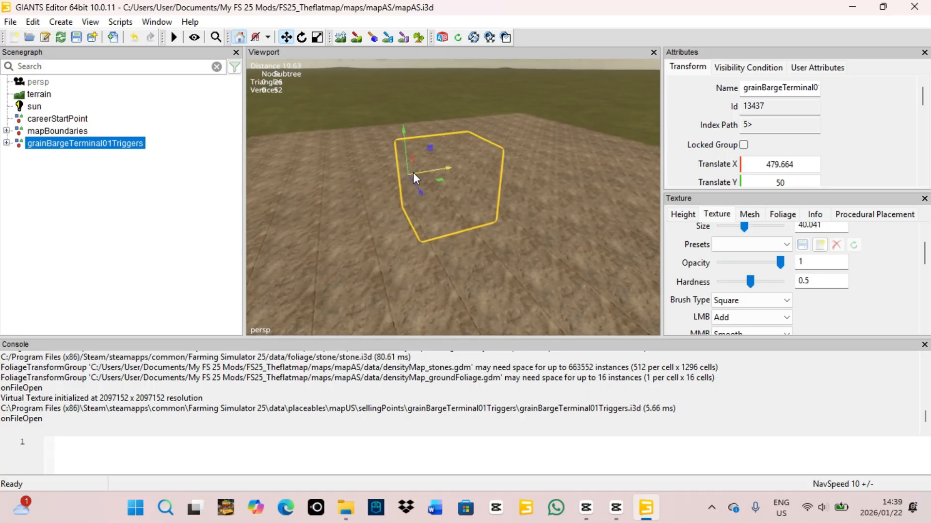
{"action": "left_click_drag", "start_coordinate": [364, 208], "coordinate": [544, 357], "text": "alt"}
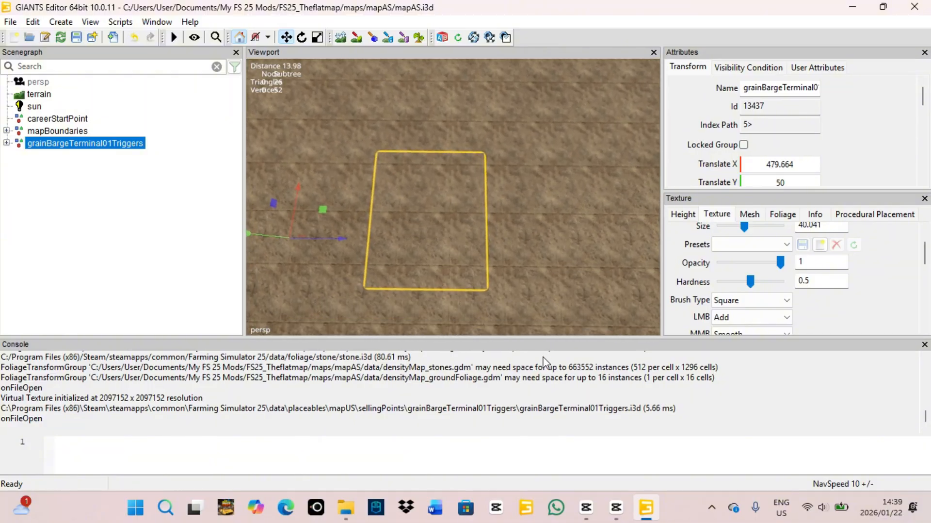
{"action": "scroll", "coordinate": [520, 203], "scroll_direction": "down", "scroll_amount": 5}
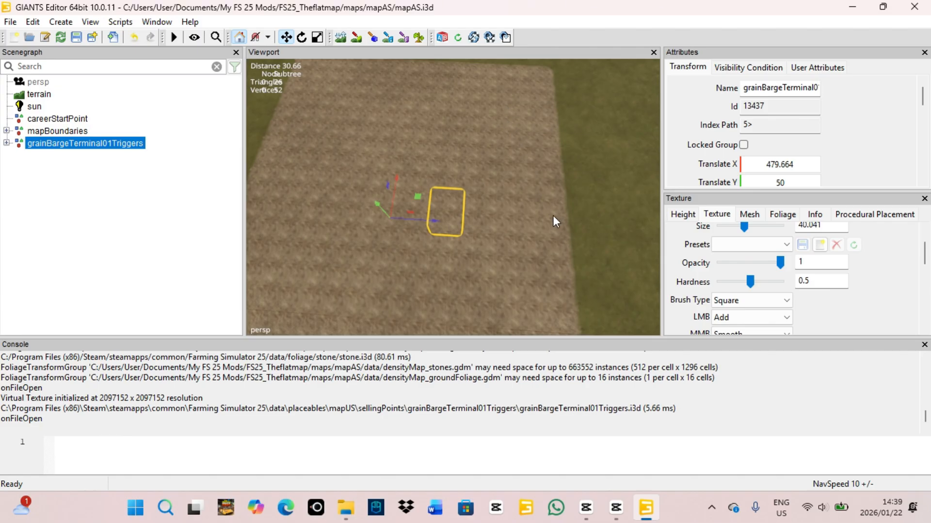
Show the rotation gizmo on grainBargeTerminal01Triggers and inspect the group from ground level and from above.
{"action": "left_click_drag", "start_coordinate": [554, 215], "coordinate": [516, 193], "text": "alt"}
{"action": "left_click_drag", "start_coordinate": [426, 234], "coordinate": [487, 239], "text": "alt"}
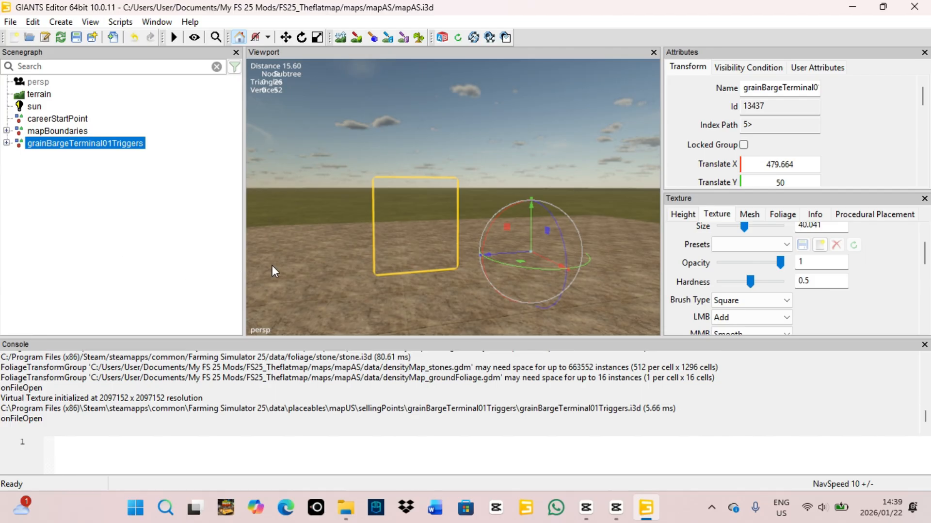
{"action": "scroll", "coordinate": [334, 240], "scroll_direction": "up", "scroll_amount": 4}
{"action": "left_click_drag", "start_coordinate": [333, 241], "coordinate": [399, 280], "text": "alt"}
{"action": "scroll", "coordinate": [706, 273], "scroll_direction": "down", "scroll_amount": 3}
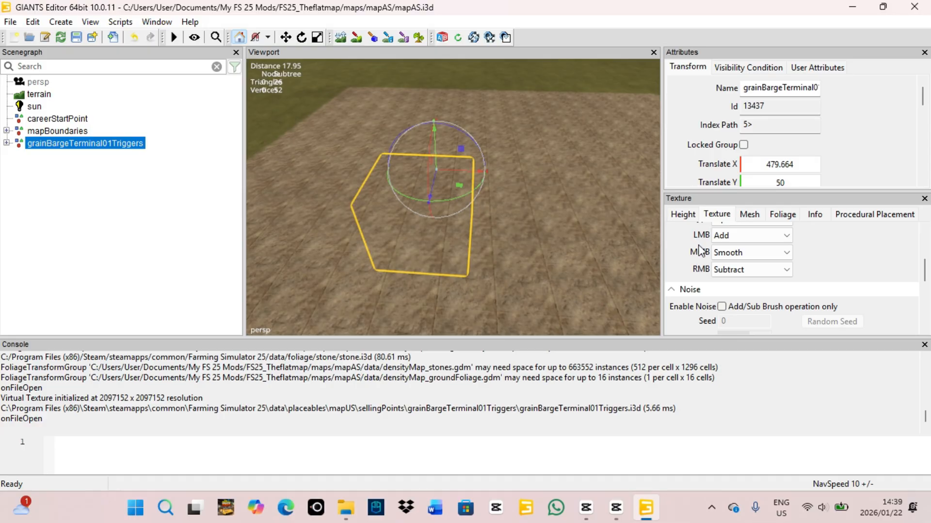
Switch to terrain texture painting and choose SAND as the texture layer.
{"action": "left_click", "coordinate": [356, 38]}
{"action": "scroll", "coordinate": [672, 240], "scroll_direction": "down", "scroll_amount": 5}
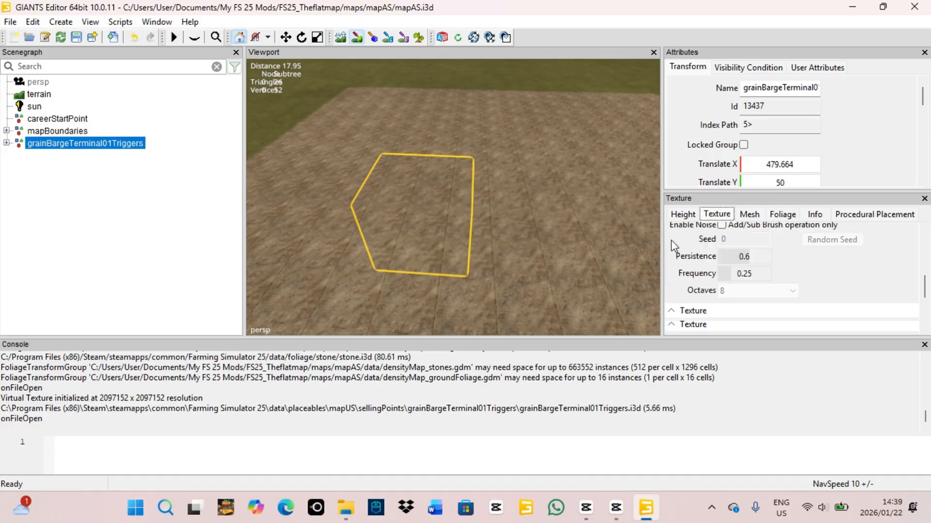
{"action": "scroll", "coordinate": [691, 271], "scroll_direction": "down", "scroll_amount": 3}
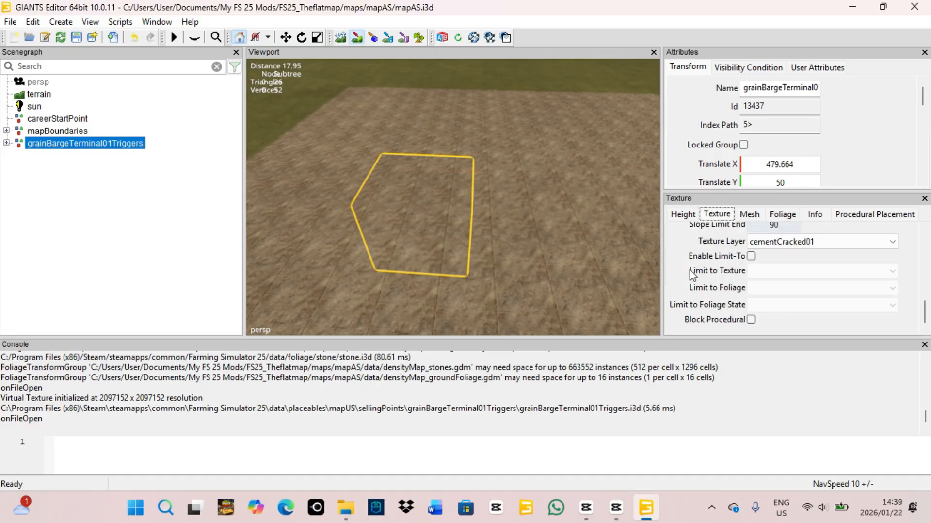
{"action": "left_click", "coordinate": [794, 241]}
{"action": "scroll", "coordinate": [795, 243], "scroll_direction": "up", "scroll_amount": 15}
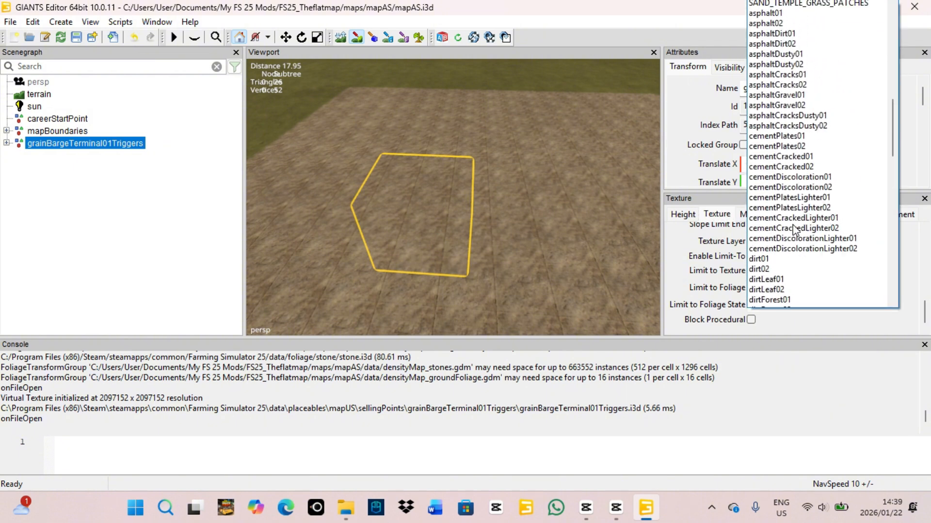
{"action": "scroll", "coordinate": [795, 229], "scroll_direction": "down", "scroll_amount": 2}
{"action": "left_click", "coordinate": [778, 264]}
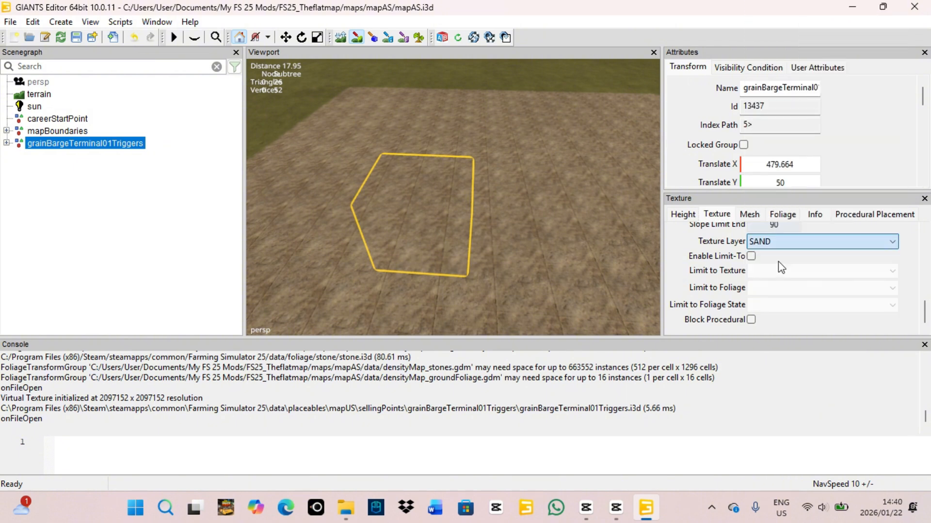
Reduce the brush size to 6.059 and paint a sand patch inside the grainBargeTerminal01Triggers outline.
{"action": "scroll", "coordinate": [709, 267], "scroll_direction": "up", "scroll_amount": 4}
{"action": "scroll", "coordinate": [709, 271], "scroll_direction": "up", "scroll_amount": 5}
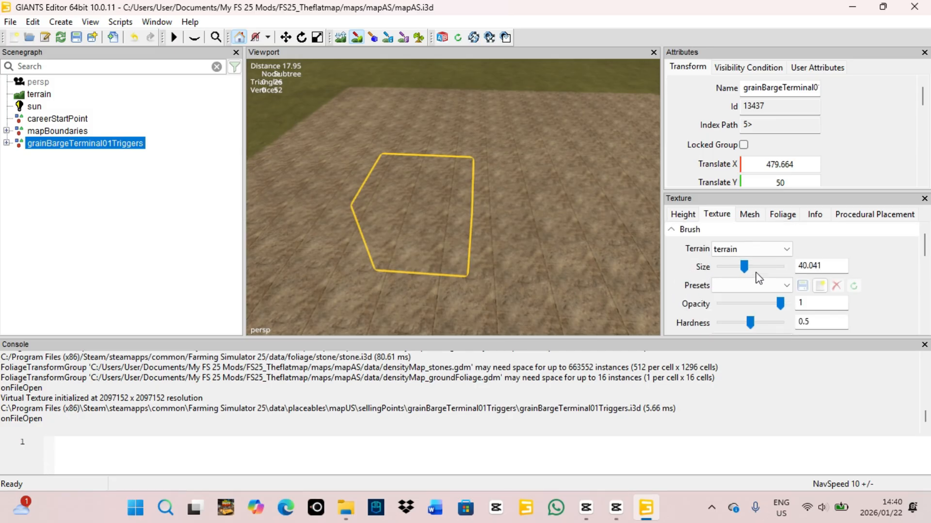
{"action": "left_click_drag", "start_coordinate": [759, 267], "coordinate": [724, 270]}
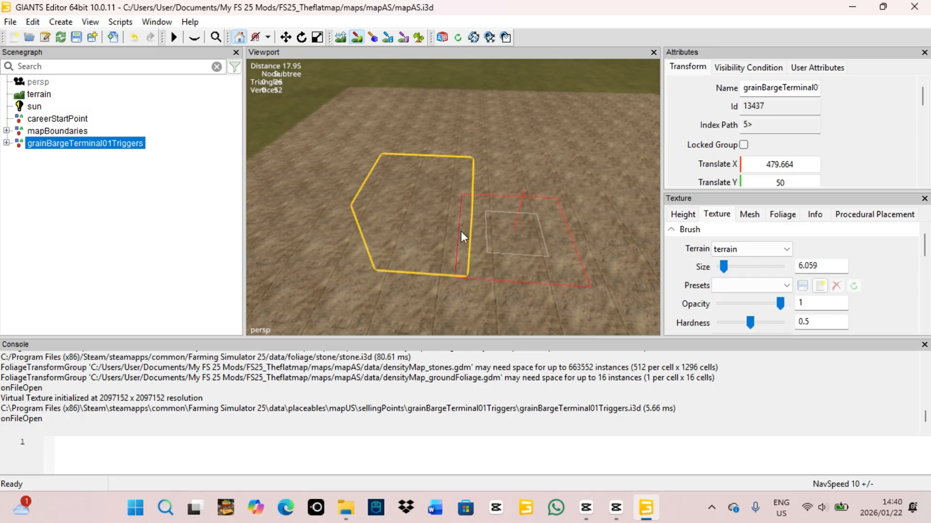
{"action": "mouse_move", "coordinate": [426, 231]}
{"action": "left_mouse_down"}
{"action": "mouse_move", "coordinate": [440, 211]}
{"action": "mouse_move", "coordinate": [443, 267]}
{"action": "mouse_move", "coordinate": [480, 251]}
{"action": "mouse_move", "coordinate": [458, 167]}
{"action": "left_mouse_up"}
Inspect the painted patch against the trigger outline from several angles and check the group's translate values.
{"action": "scroll", "coordinate": [480, 252], "scroll_direction": "down", "scroll_amount": 3}
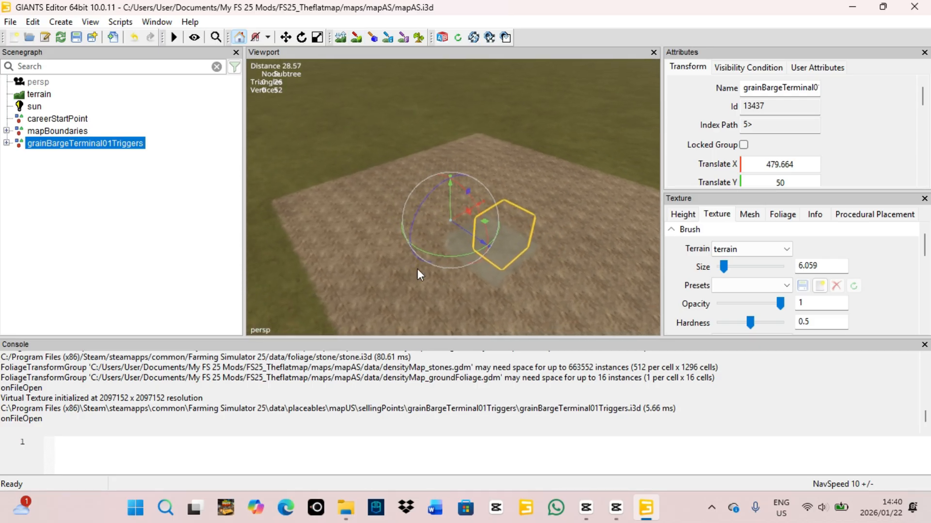
{"action": "left_click_drag", "start_coordinate": [417, 269], "coordinate": [465, 268], "text": "alt"}
{"action": "scroll", "coordinate": [465, 268], "scroll_direction": "up", "scroll_amount": 3}
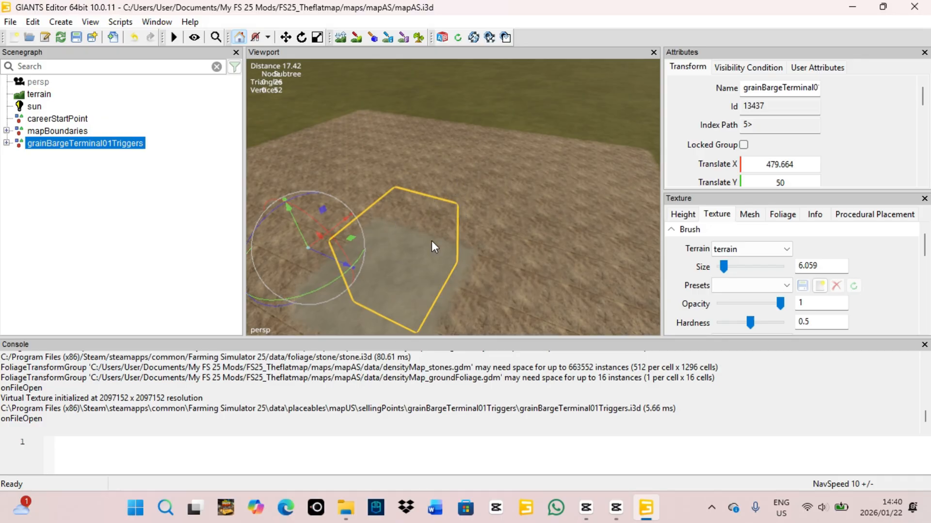
{"action": "left_click_drag", "start_coordinate": [466, 196], "coordinate": [464, 251], "text": "alt"}
{"action": "scroll", "coordinate": [463, 251], "scroll_direction": "down", "scroll_amount": 4}
{"action": "scroll", "coordinate": [470, 247], "scroll_direction": "up", "scroll_amount": 5}
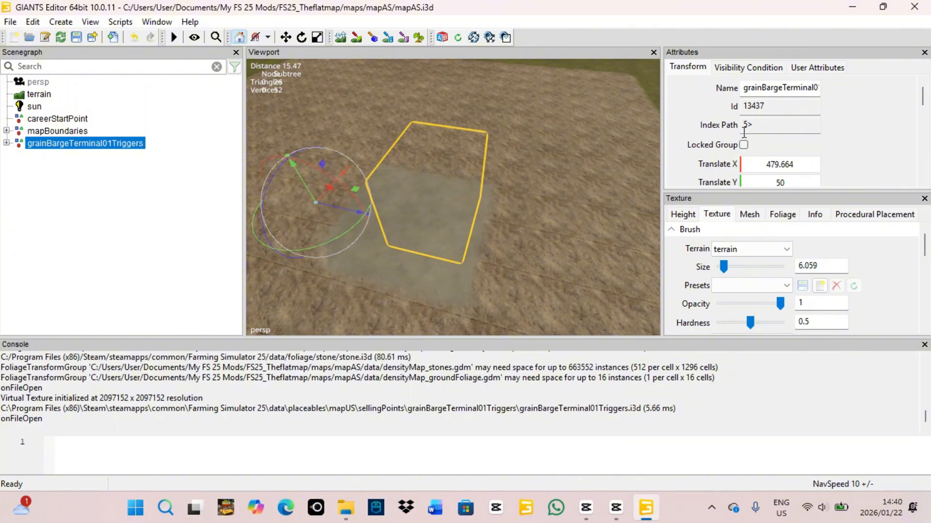
{"action": "scroll", "coordinate": [744, 132], "scroll_direction": "down", "scroll_amount": 1}
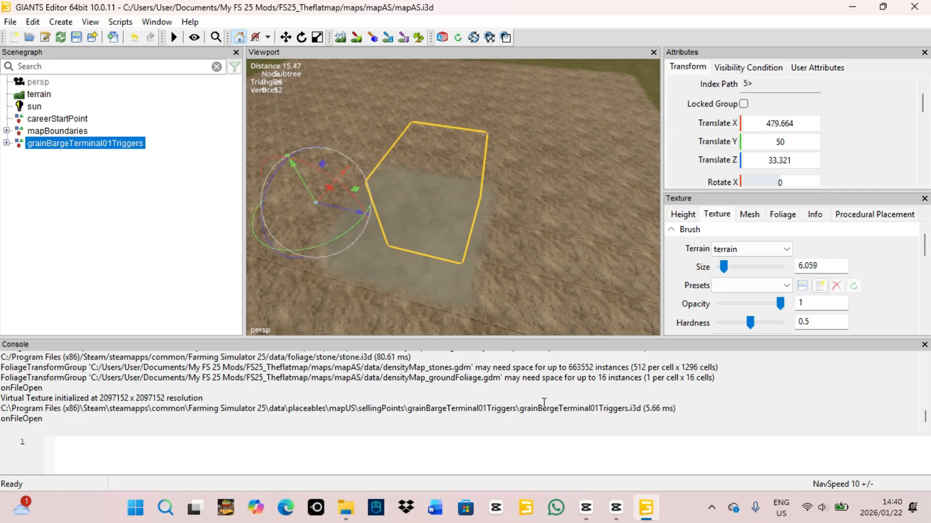
Switch to File Explorer and open the FS25_Theflatmap folder inside My FS 25 Mods.
{"action": "mouse_move", "coordinate": [347, 507]}
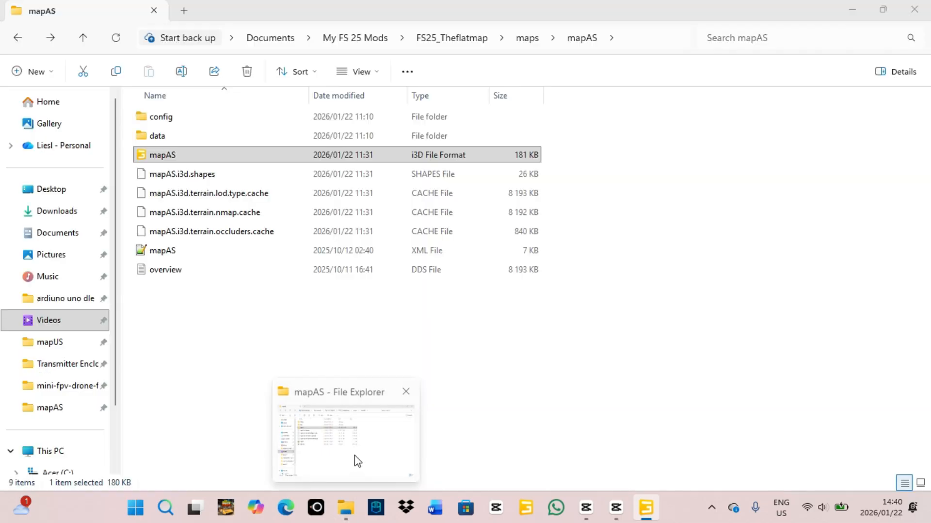
{"action": "left_click", "coordinate": [348, 460]}
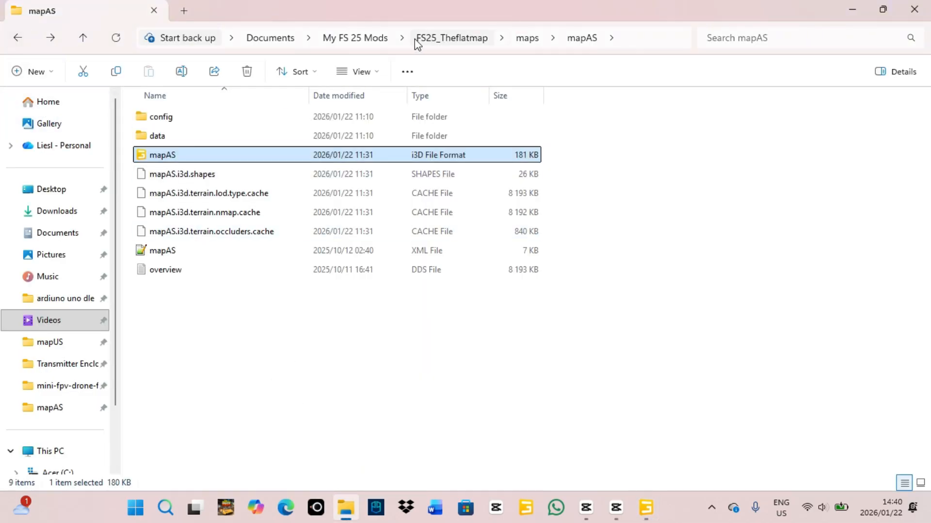
{"action": "left_click", "coordinate": [371, 39]}
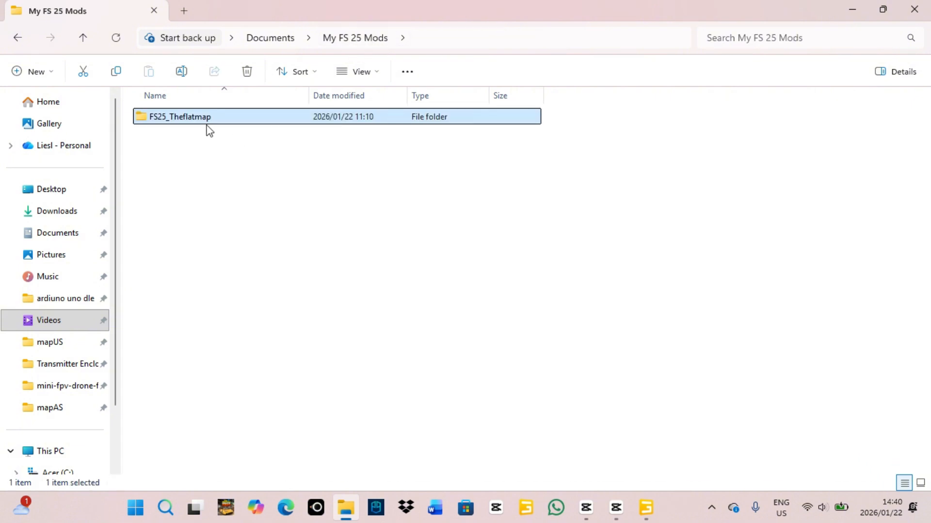
{"action": "double_click", "coordinate": [201, 121]}
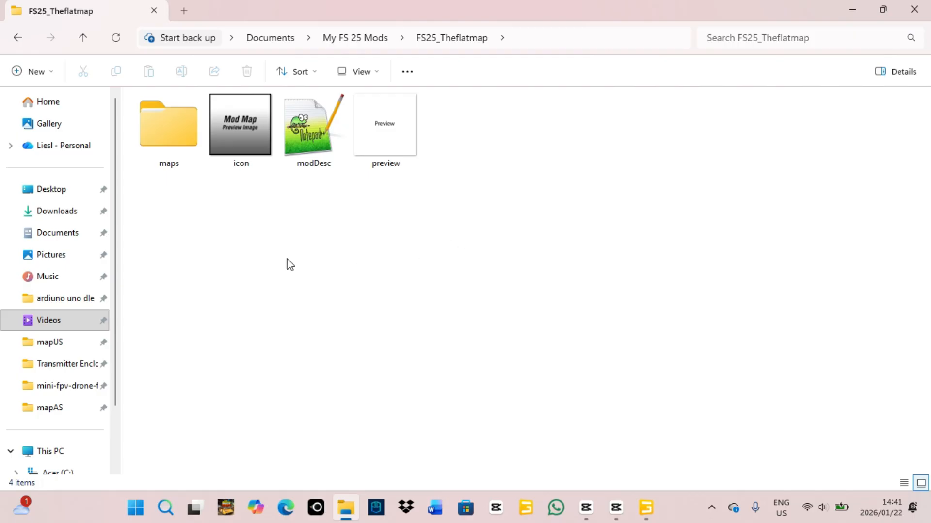
Create a folder named sell in FS25_Theflatmap, look inside it and return to the mod folder.
{"action": "left_click", "coordinate": [49, 76]}
{"action": "scroll", "coordinate": [62, 103], "scroll_direction": "up", "scroll_amount": 1}
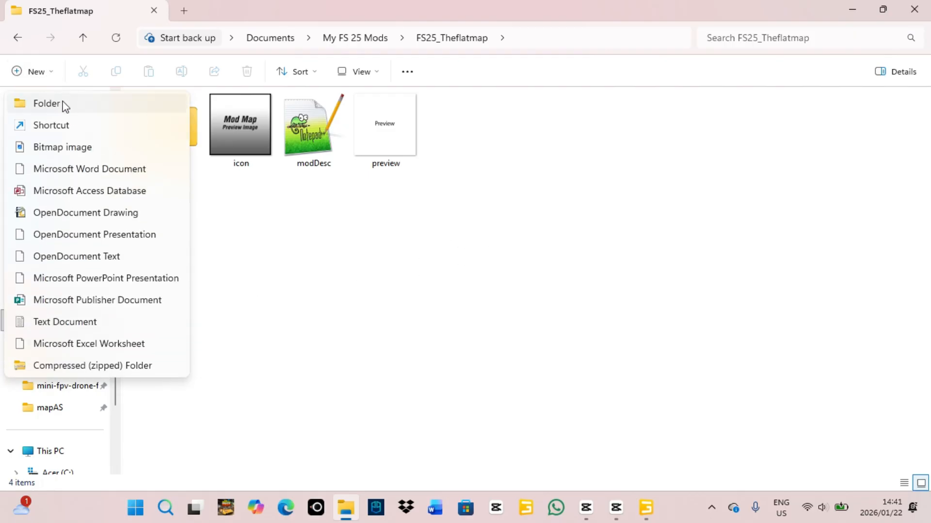
{"action": "left_click", "coordinate": [62, 103]}
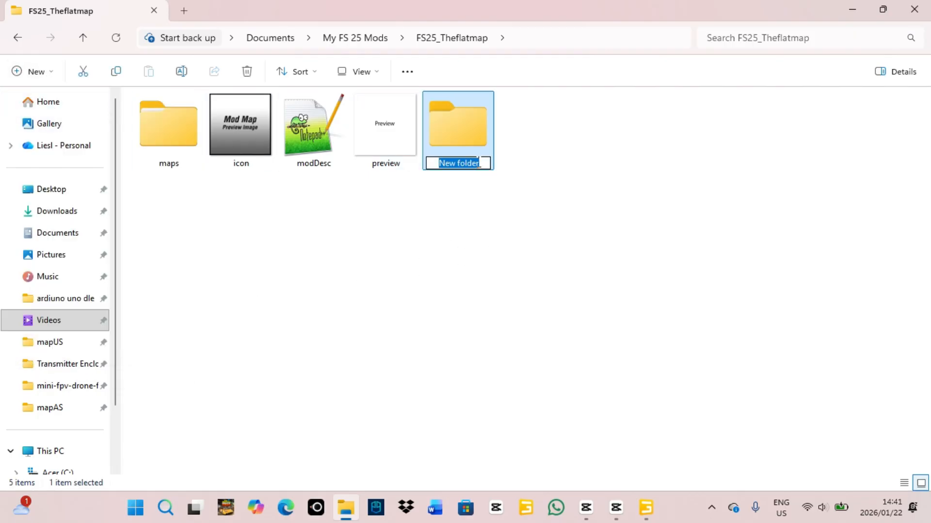
{"action": "type", "text": "sell"}
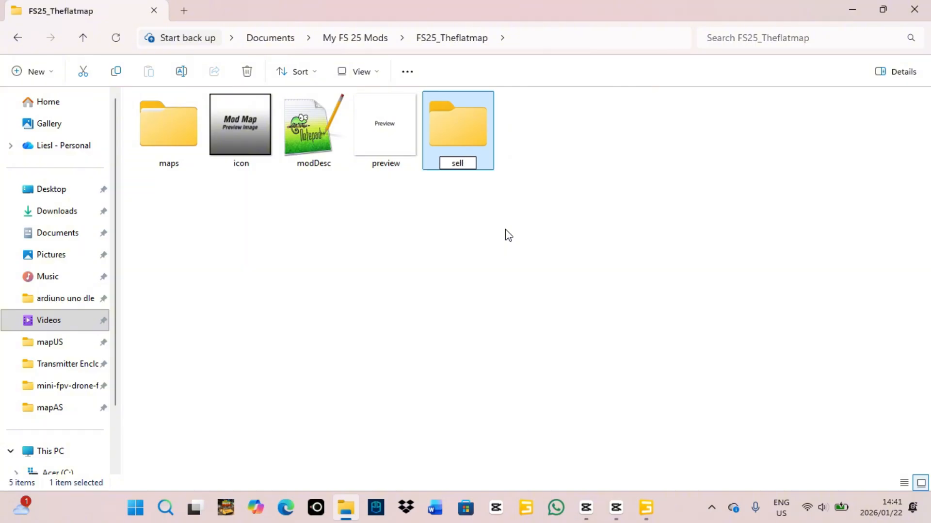
{"action": "key", "text": "Return"}
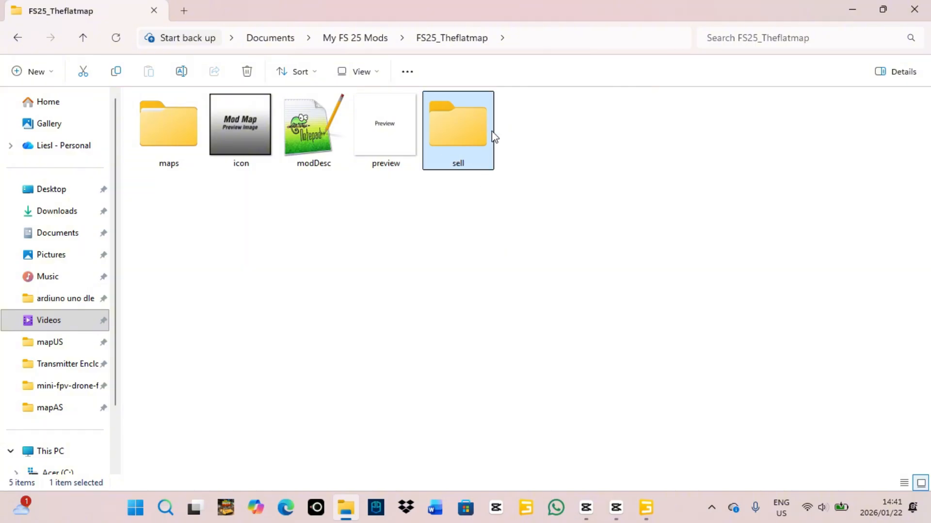
{"action": "double_click", "coordinate": [463, 152]}
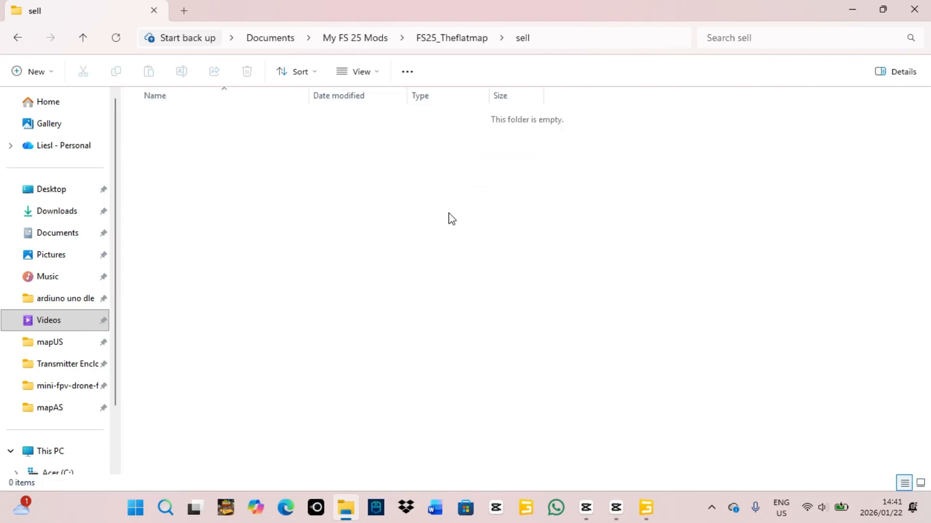
{"action": "left_click", "coordinate": [17, 38]}
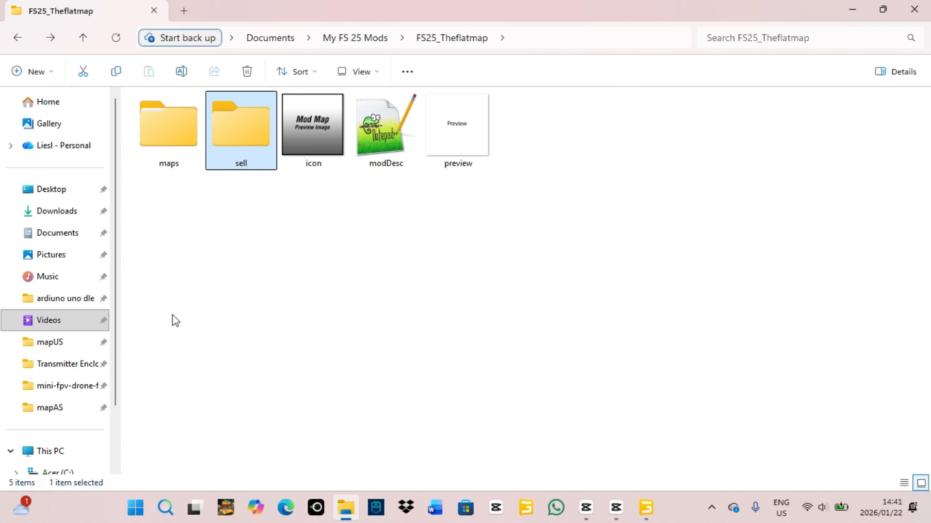
Open the Farming Simulator 25 installation folder under Program Files (x86)\Steam\steamapps\common on the C: drive.
{"action": "scroll", "coordinate": [68, 412], "scroll_direction": "down", "scroll_amount": 1}
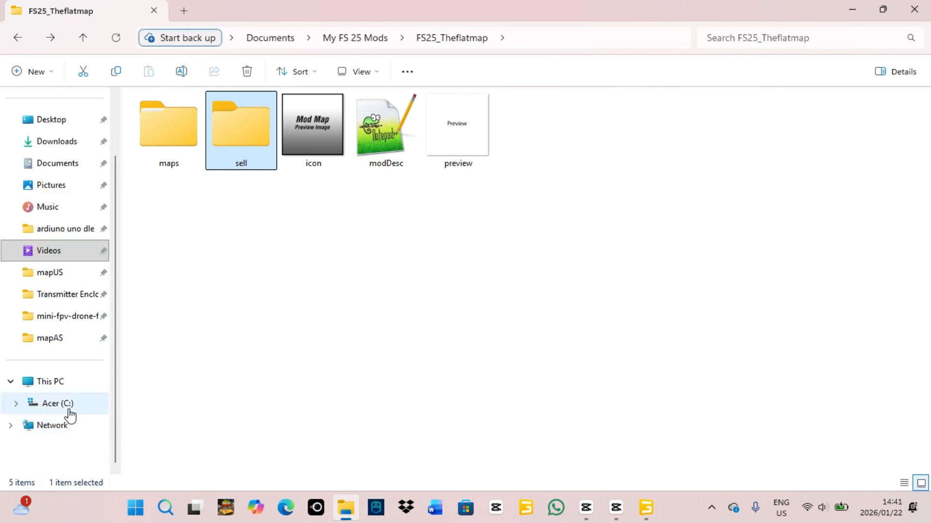
{"action": "left_click", "coordinate": [65, 407]}
{"action": "scroll", "coordinate": [228, 359], "scroll_direction": "down", "scroll_amount": 4}
{"action": "scroll", "coordinate": [223, 347], "scroll_direction": "down", "scroll_amount": 20}
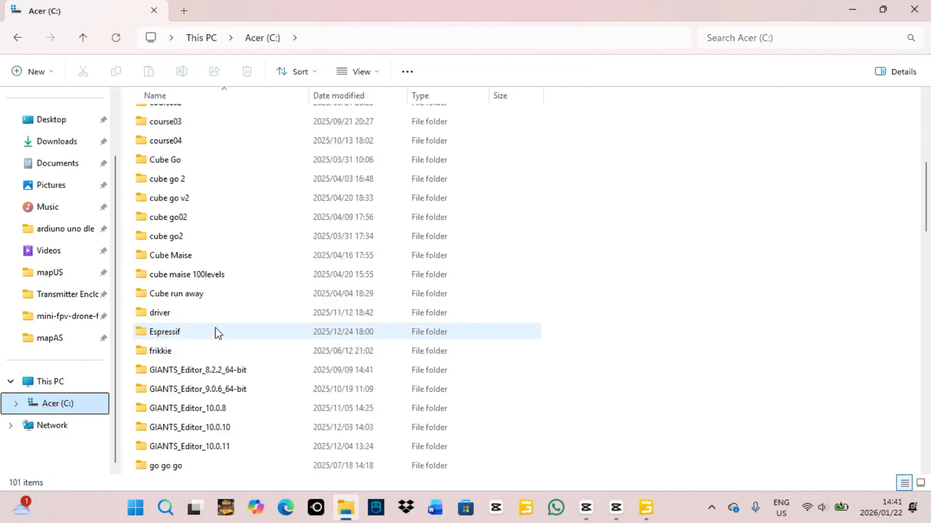
{"action": "scroll", "coordinate": [218, 346], "scroll_direction": "down", "scroll_amount": 5}
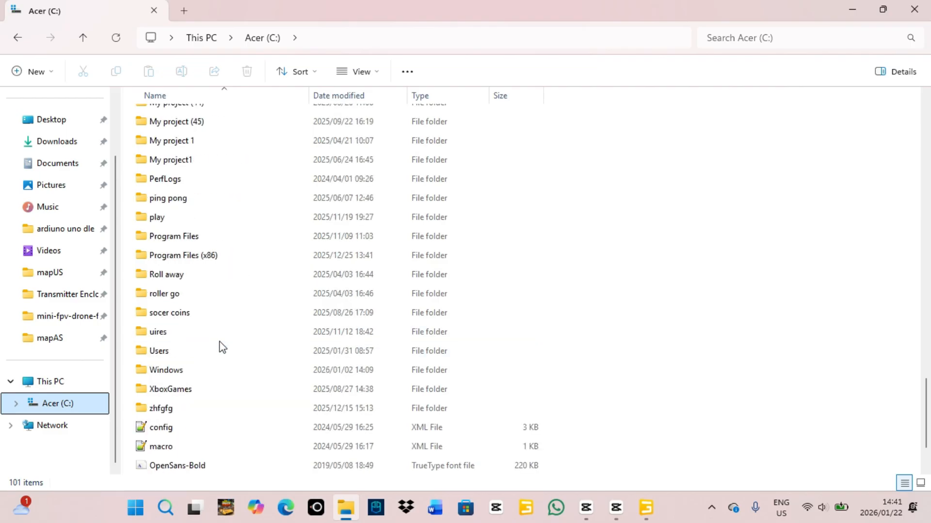
{"action": "double_click", "coordinate": [193, 253]}
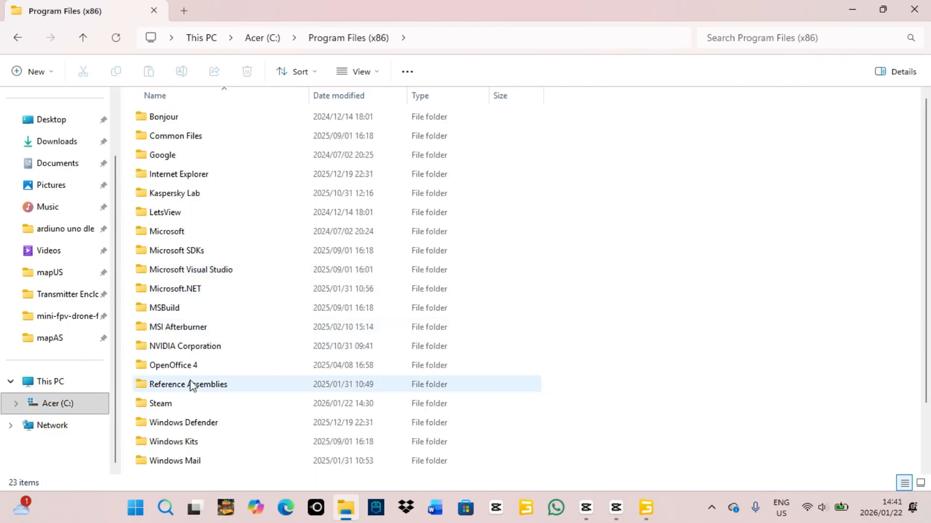
{"action": "double_click", "coordinate": [181, 408]}
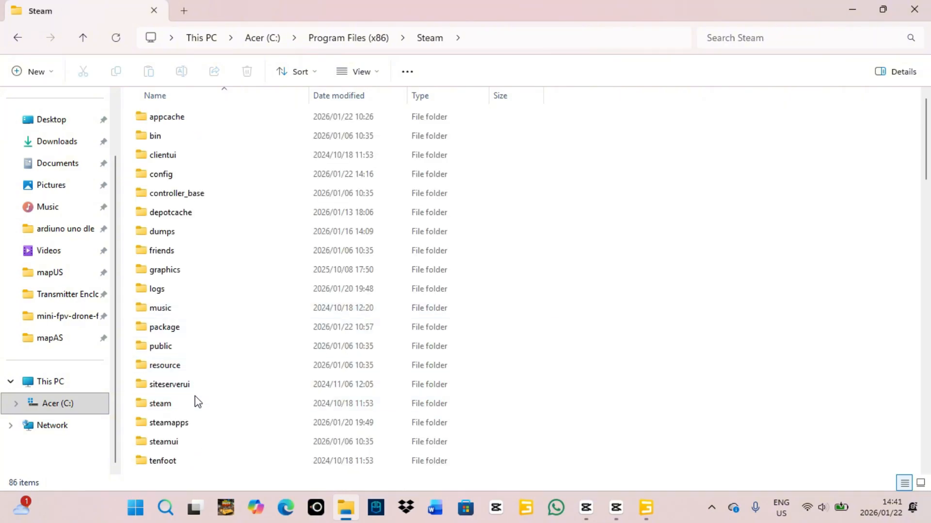
{"action": "double_click", "coordinate": [194, 422]}
{"action": "left_click", "coordinate": [167, 117]}
{"action": "double_click", "coordinate": [167, 118]}
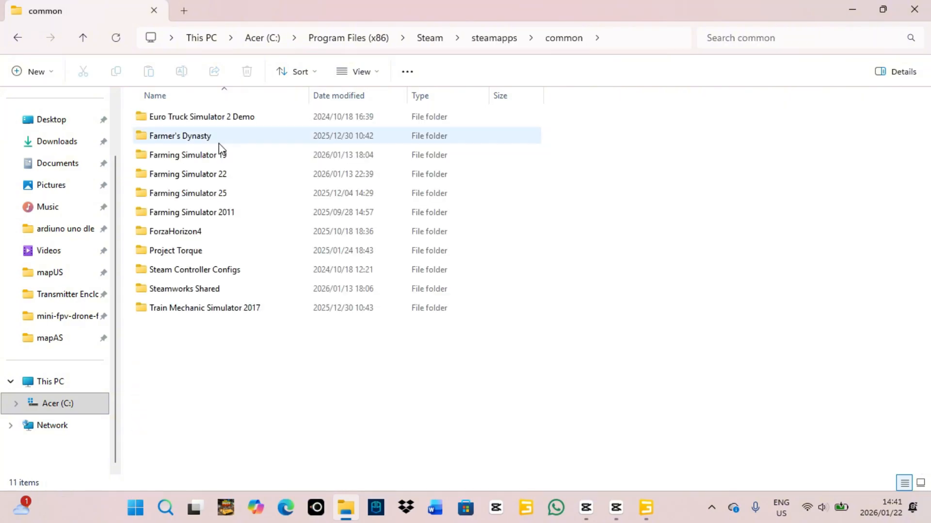
{"action": "double_click", "coordinate": [220, 195]}
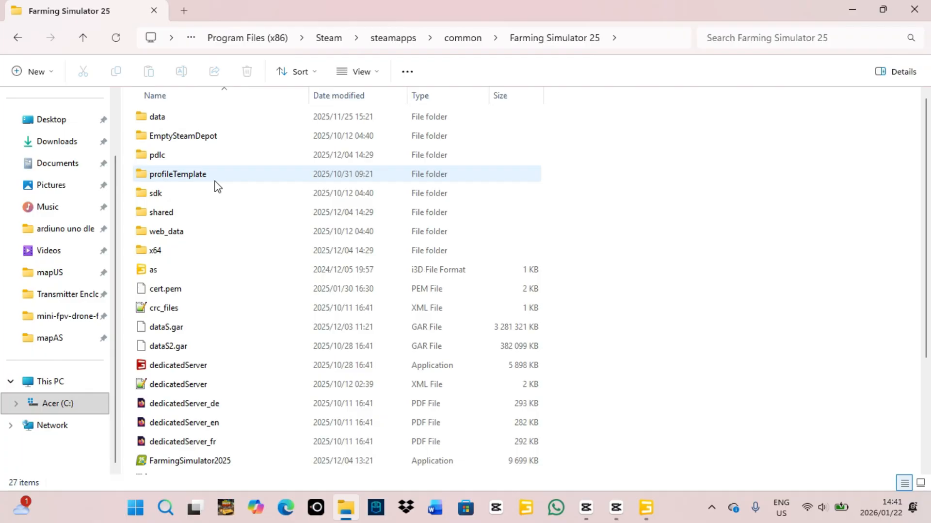
Open the grainBargeTerminal01Triggers folder under data\placeables\mapUS\sellingPoints.
{"action": "double_click", "coordinate": [173, 118]}
{"action": "left_click", "coordinate": [180, 289]}
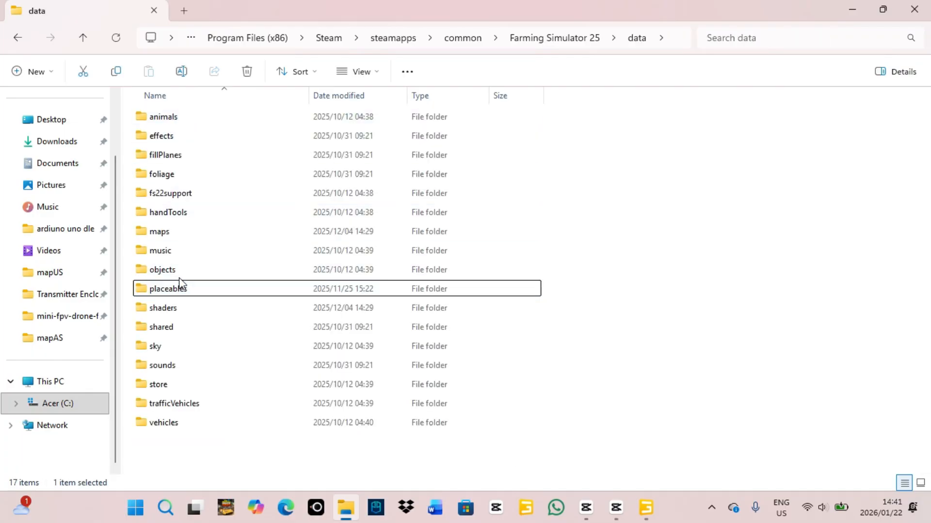
{"action": "double_click", "coordinate": [180, 289]}
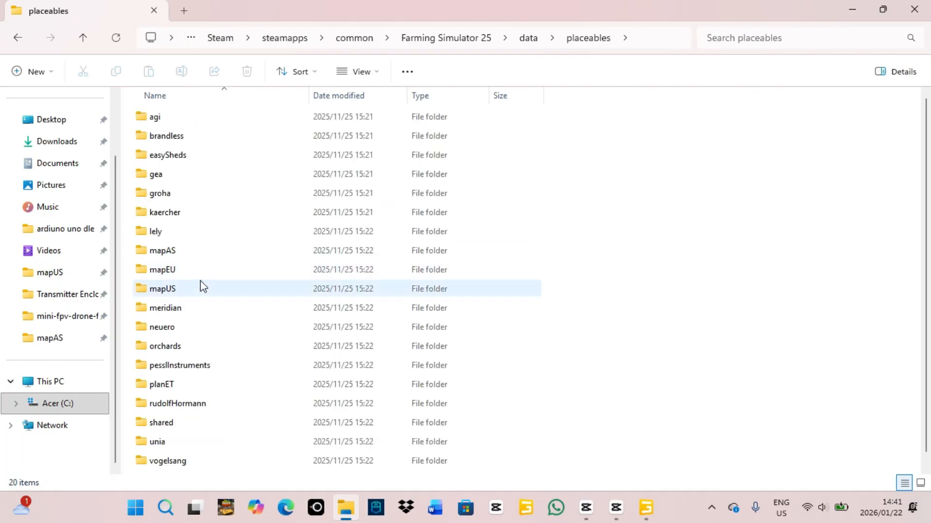
{"action": "double_click", "coordinate": [201, 288]}
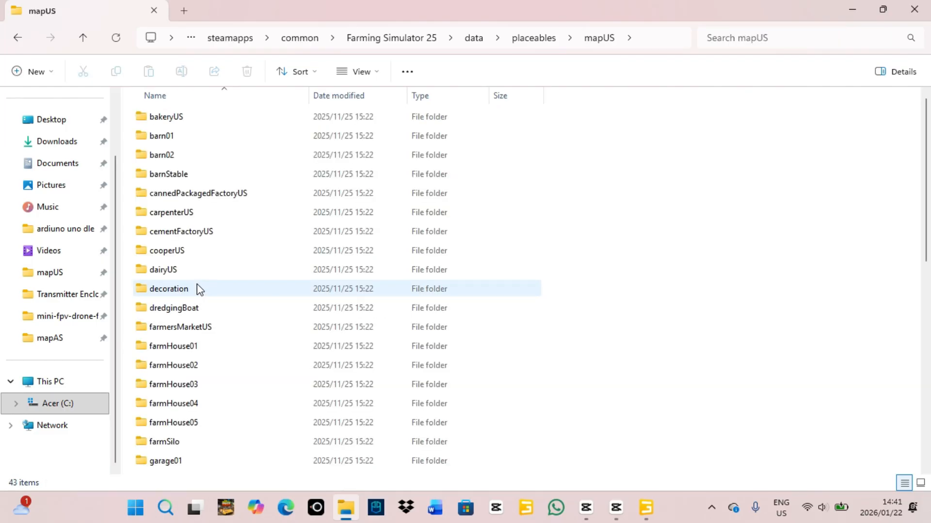
{"action": "scroll", "coordinate": [201, 289], "scroll_direction": "down", "scroll_amount": 6}
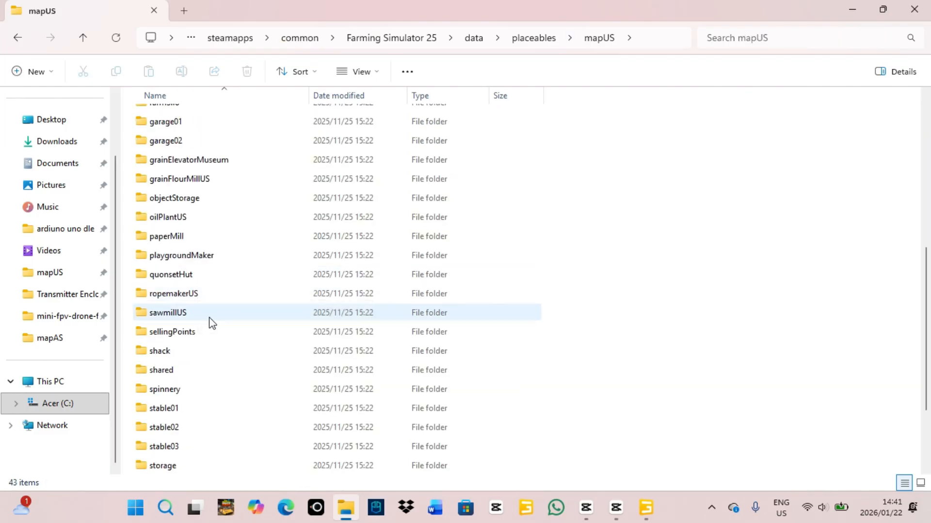
{"action": "left_click", "coordinate": [194, 331]}
{"action": "double_click", "coordinate": [196, 331]}
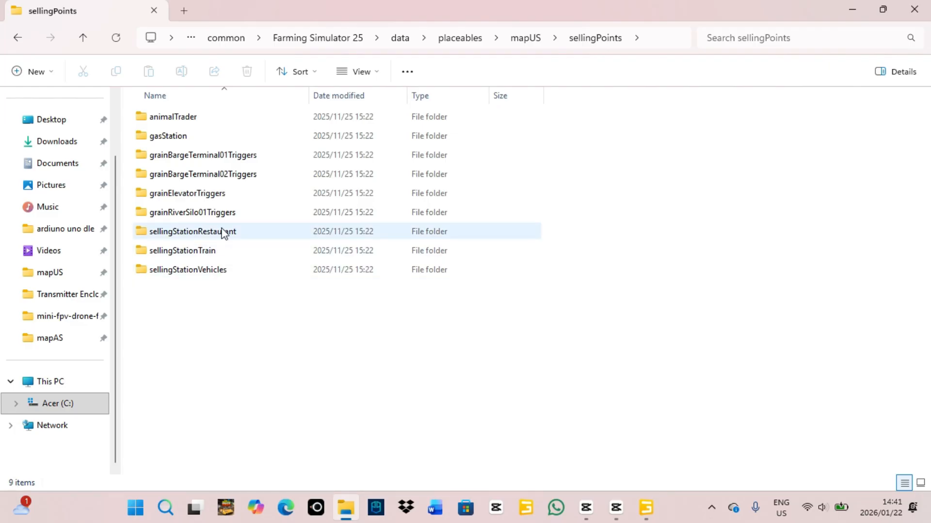
{"action": "double_click", "coordinate": [197, 156]}
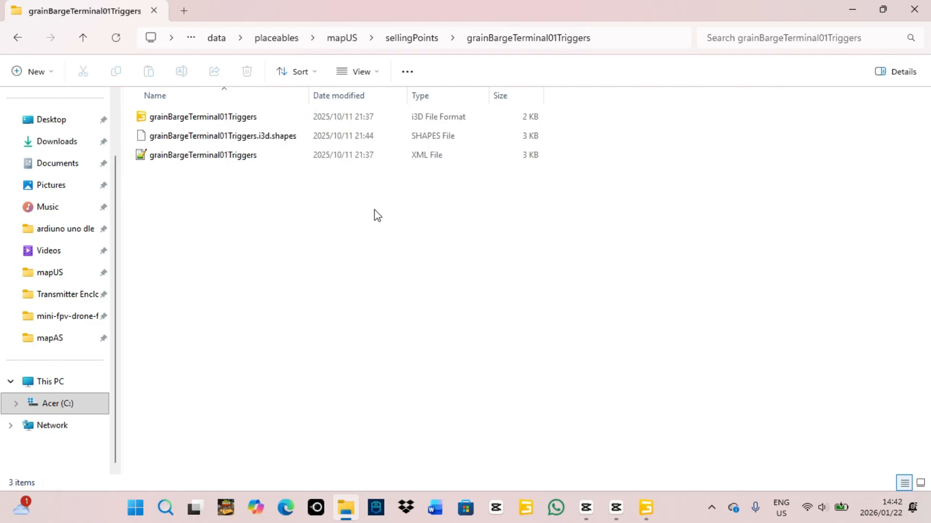
Switch back to GIANTS Editor with the mapAS map open.
{"action": "mouse_move", "coordinate": [647, 507]}
{"action": "mouse_move", "coordinate": [656, 421]}
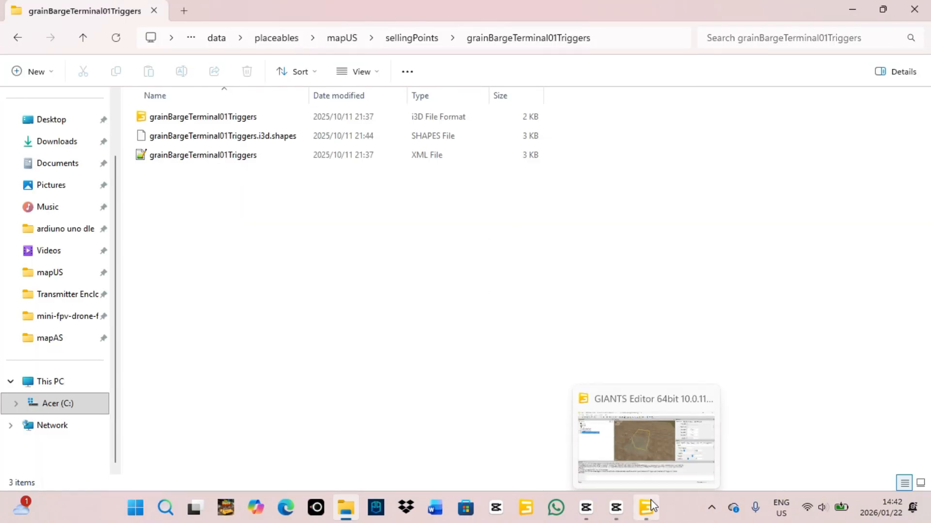
{"action": "left_click", "coordinate": [634, 465]}
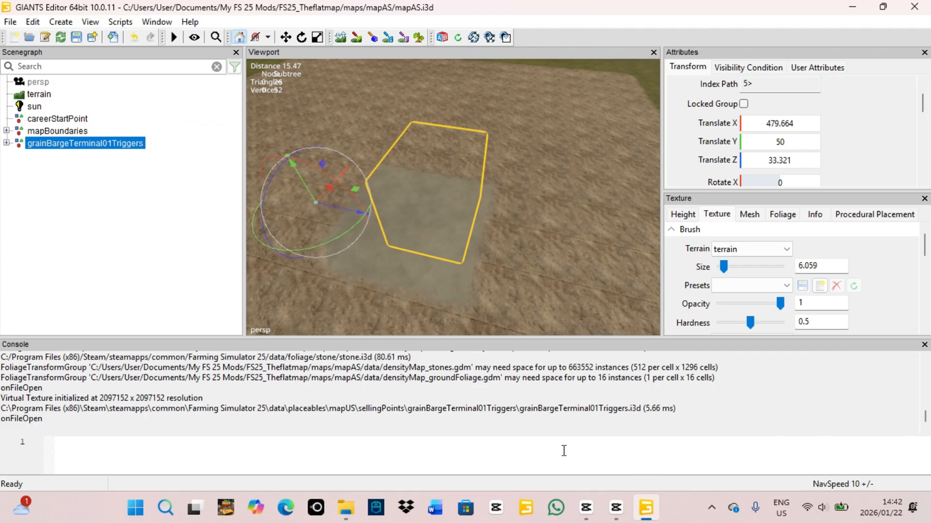
Open grainBargeTerminal01Triggers.xml from the game's sellingPoints folder in Notepad++, review its selling station and trigger settings, and close it.
{"action": "mouse_move", "coordinate": [648, 517]}
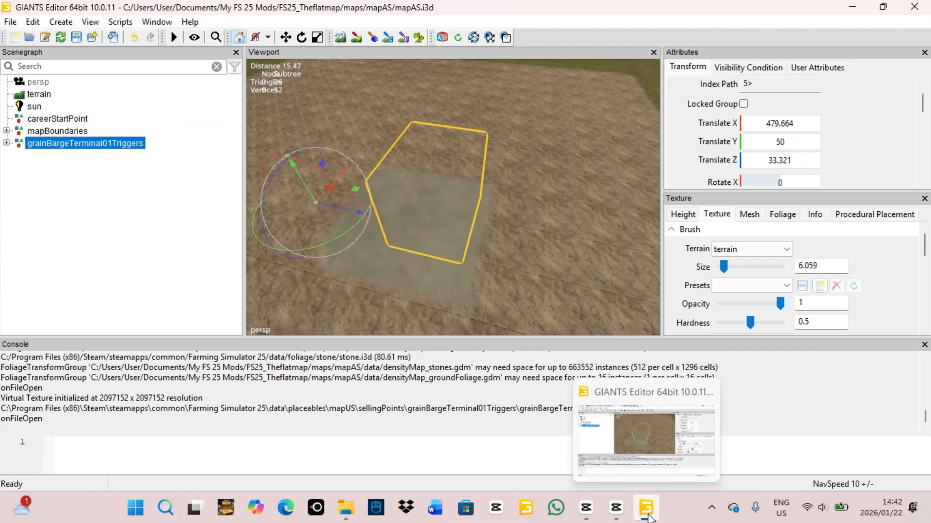
{"action": "left_click", "coordinate": [346, 508]}
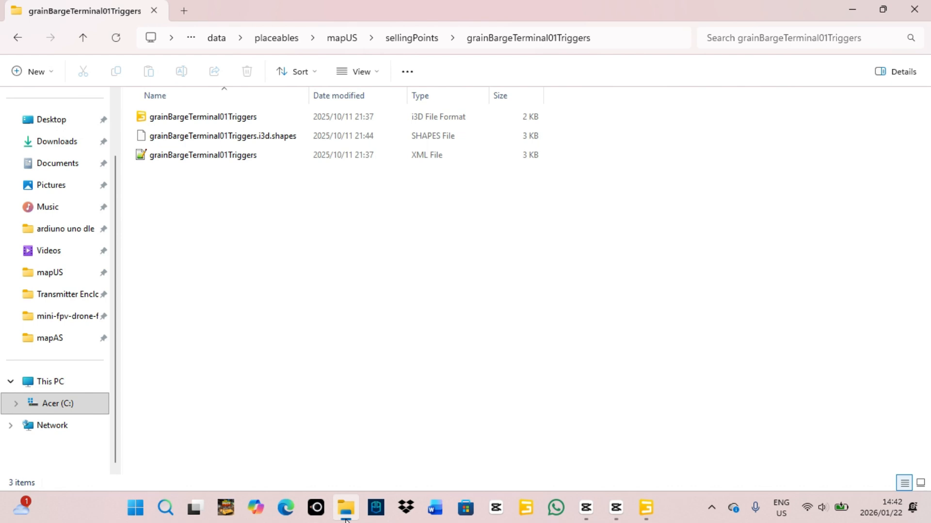
{"action": "double_click", "coordinate": [184, 155]}
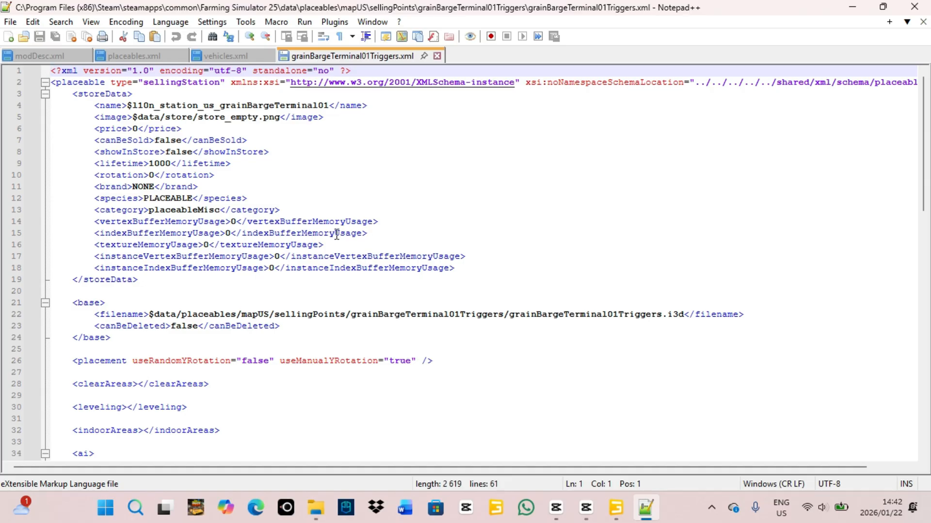
{"action": "scroll", "coordinate": [337, 234], "scroll_direction": "down", "scroll_amount": 10}
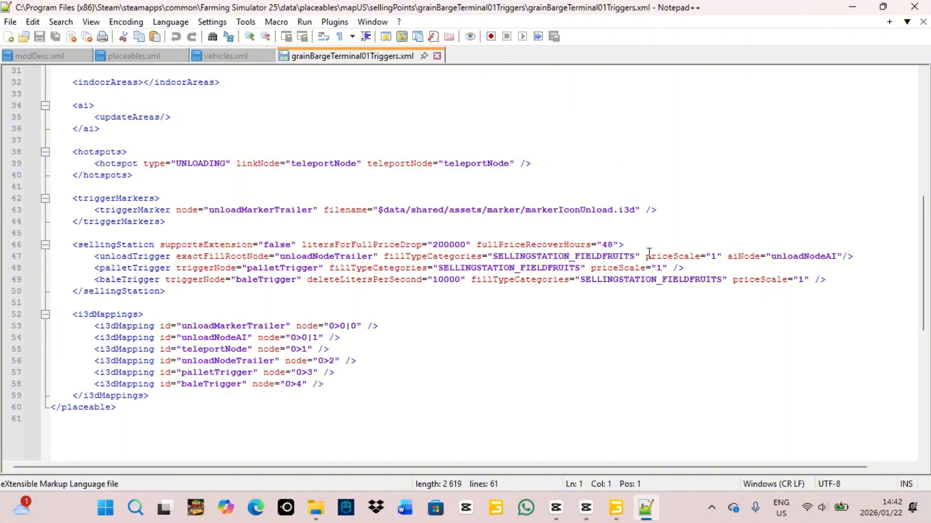
{"action": "scroll", "coordinate": [586, 263], "scroll_direction": "up", "scroll_amount": 1}
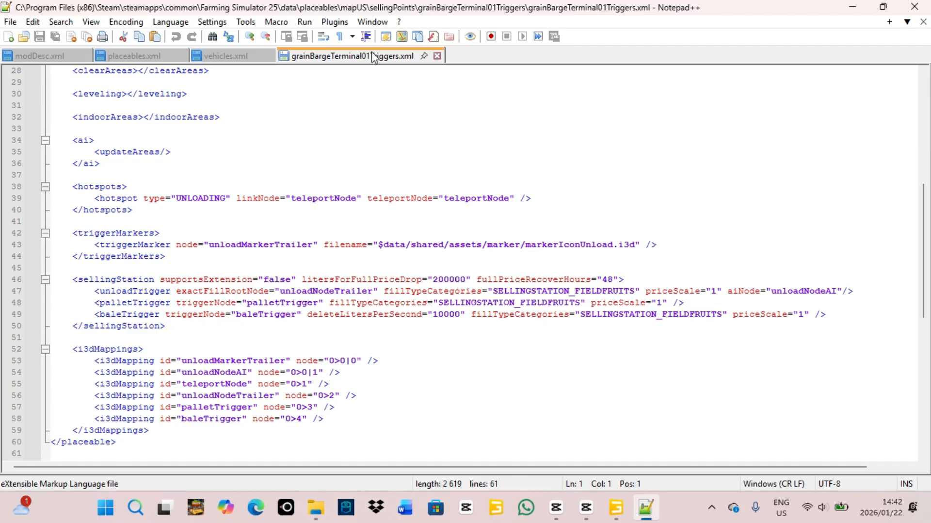
{"action": "left_click", "coordinate": [437, 55]}
{"action": "left_click", "coordinate": [914, 7]}
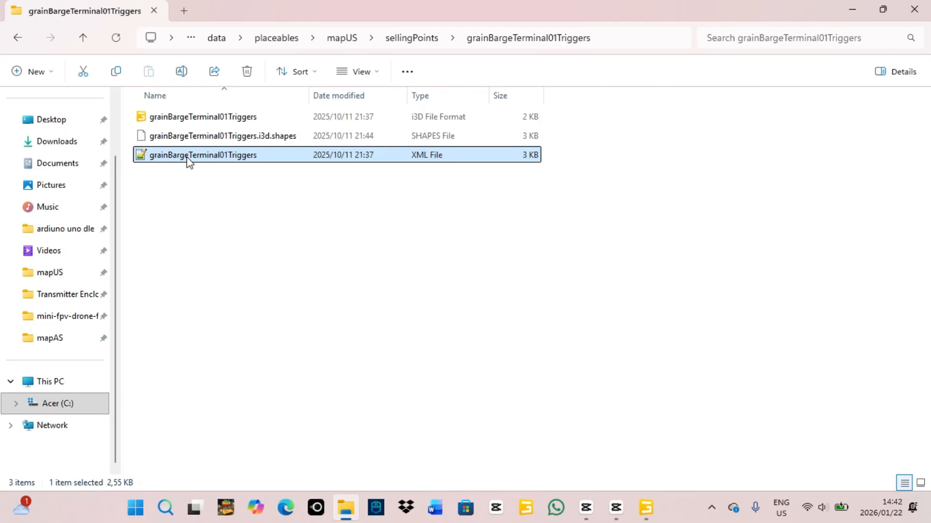
Copy the grainBargeTerminal01Triggers XML file into the sell folder of FS25_Theflatmap under Documents\My FS 25 Mods.
{"action": "left_click", "coordinate": [122, 76]}
{"action": "left_click", "coordinate": [44, 171]}
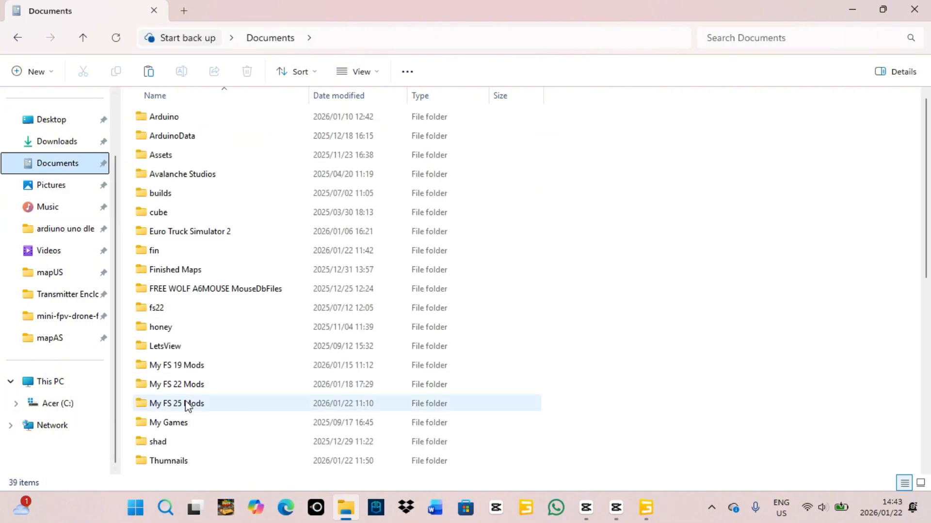
{"action": "double_click", "coordinate": [183, 403]}
{"action": "double_click", "coordinate": [211, 125]}
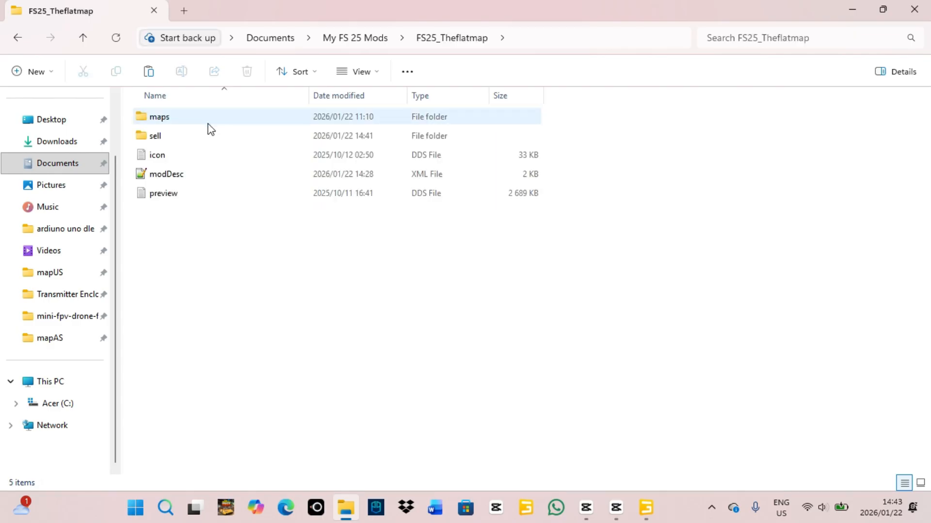
{"action": "double_click", "coordinate": [175, 137]}
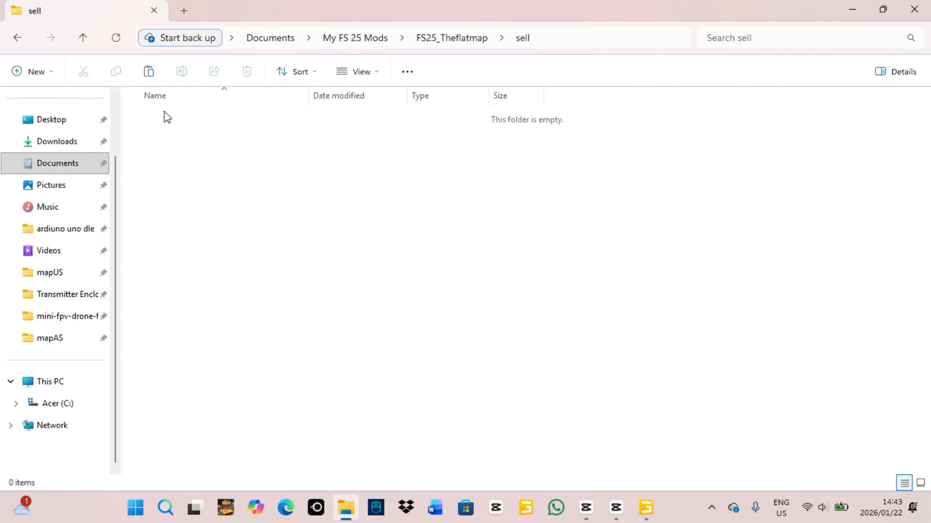
{"action": "left_click", "coordinate": [148, 71]}
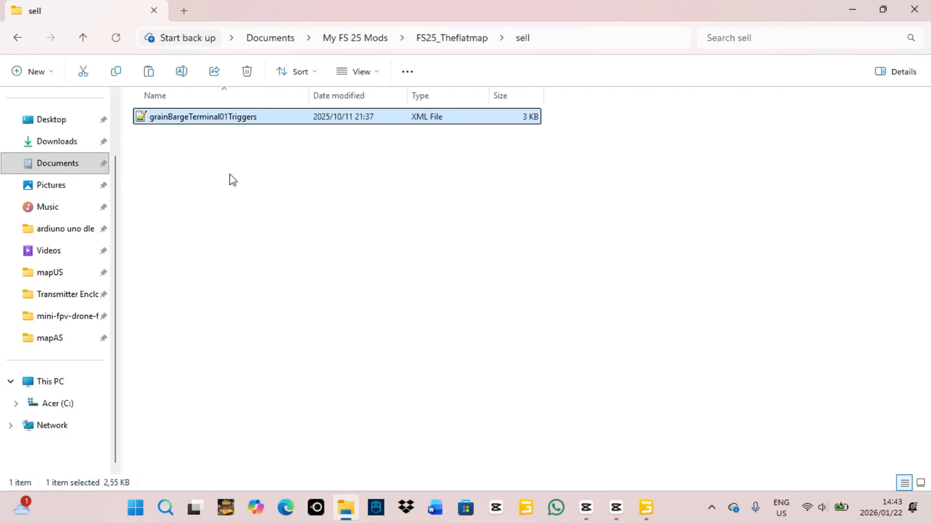
Look inside the mod's config folder under FS25_Theflatmap\maps\mapAS.
{"action": "left_click", "coordinate": [647, 507]}
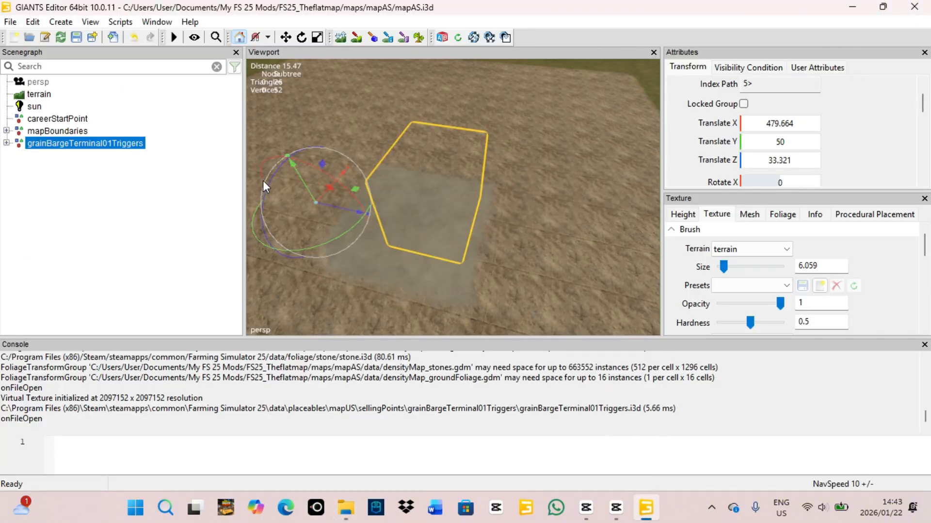
{"action": "left_click", "coordinate": [346, 507]}
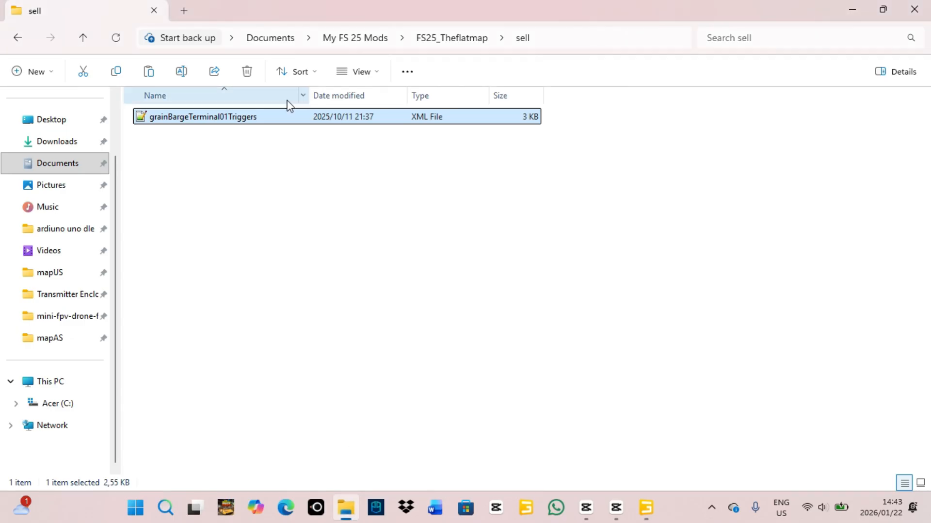
{"action": "left_click", "coordinate": [17, 37]}
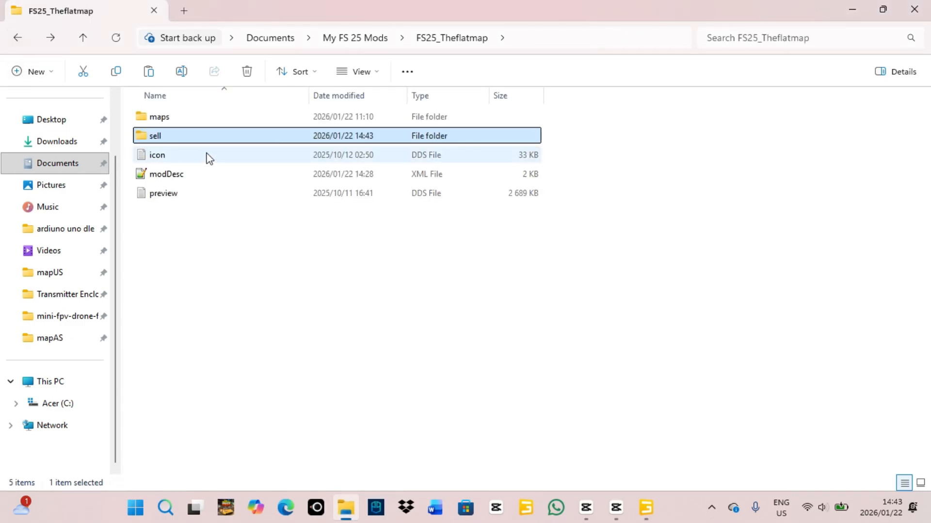
{"action": "double_click", "coordinate": [178, 125]}
{"action": "double_click", "coordinate": [176, 122]}
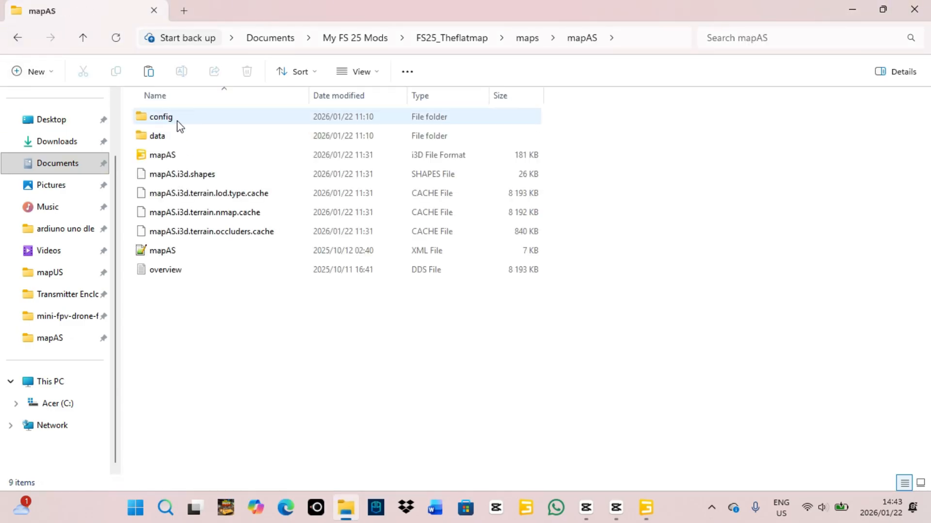
{"action": "left_click", "coordinate": [177, 120]}
{"action": "left_click", "coordinate": [179, 118]}
{"action": "left_click", "coordinate": [185, 120]}
{"action": "double_click", "coordinate": [209, 119]}
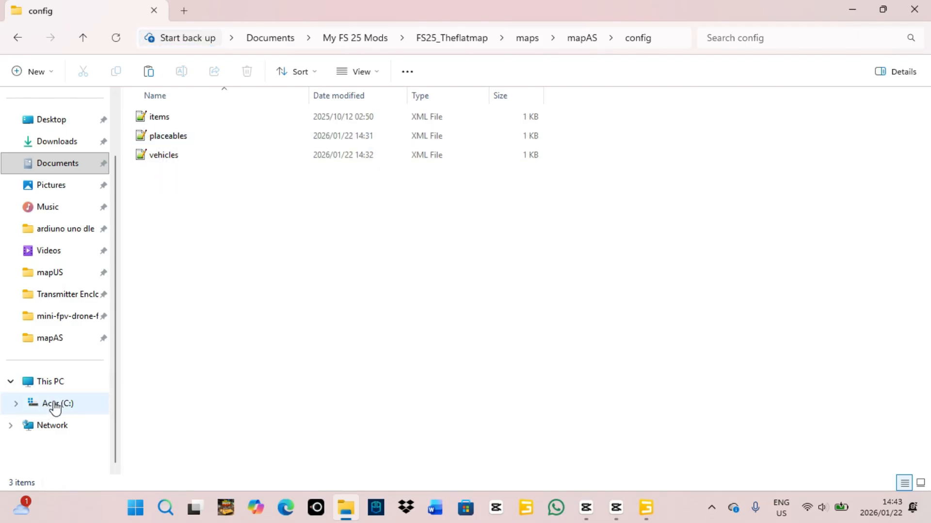
Open the Farming Simulator 25 installation folder under steamapps\common.
{"action": "left_click", "coordinate": [72, 344]}
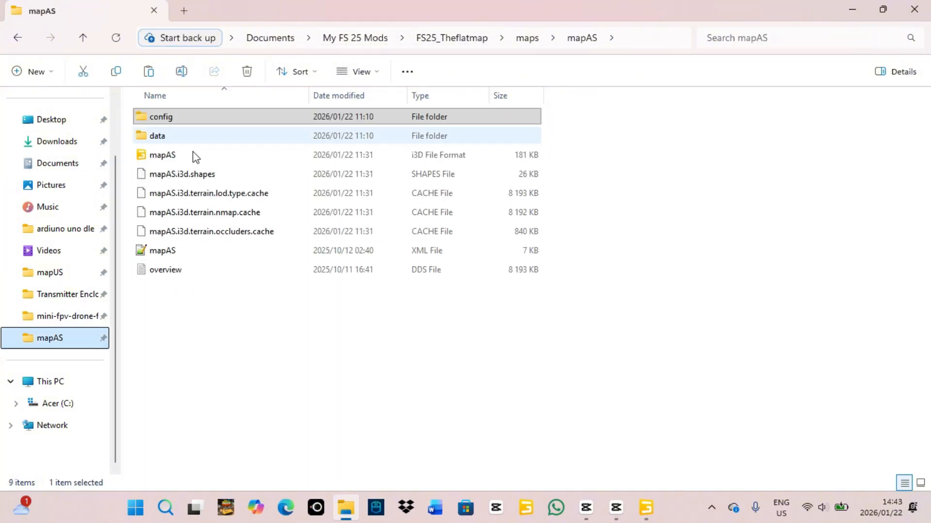
{"action": "left_click", "coordinate": [69, 272]}
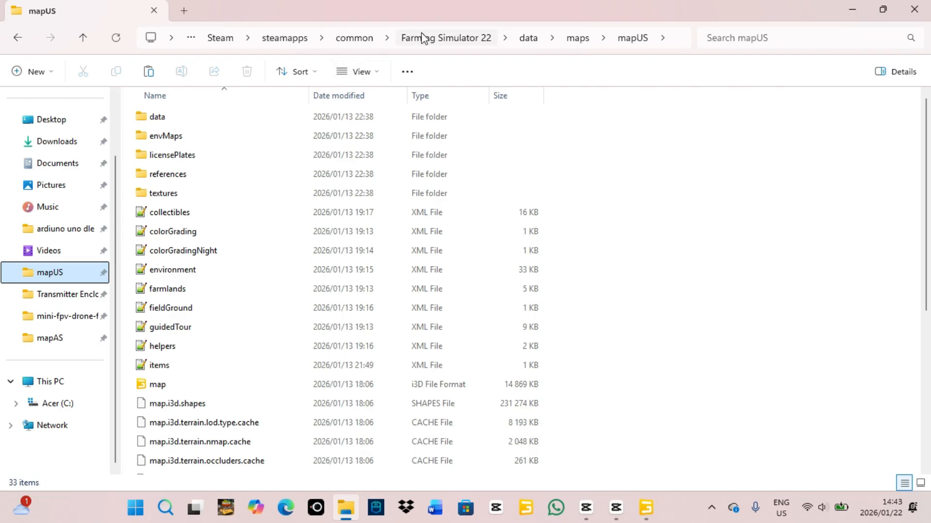
{"action": "left_click", "coordinate": [363, 40]}
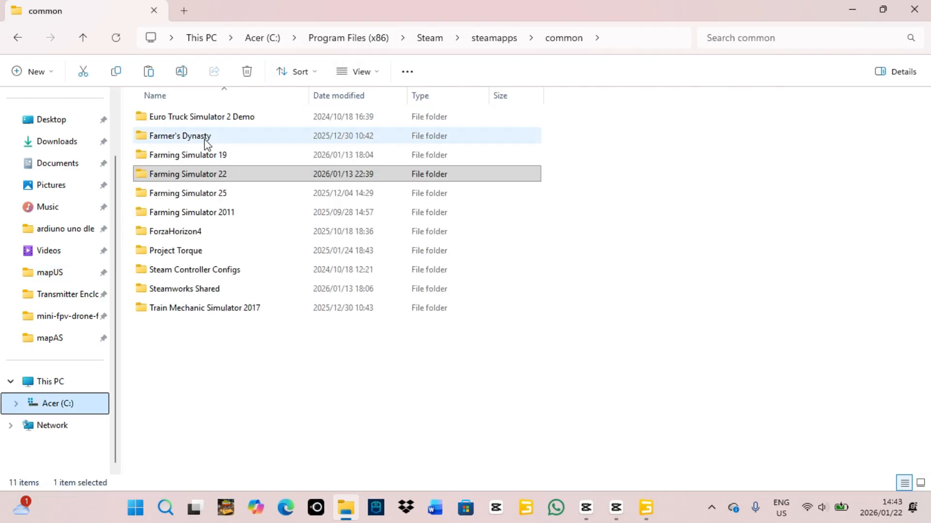
{"action": "left_click", "coordinate": [214, 194]}
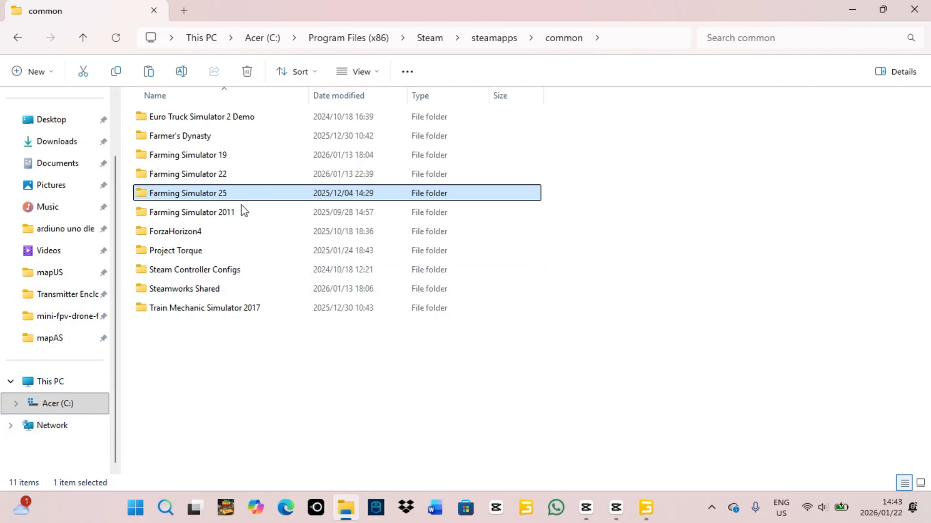
{"action": "double_click", "coordinate": [219, 198]}
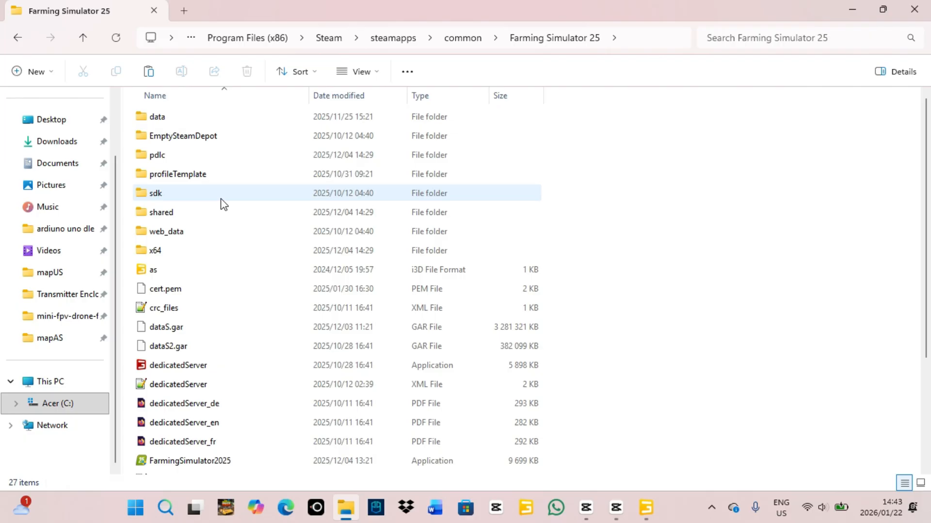
Open the base game's config folder under data\maps\mapUS.
{"action": "left_click", "coordinate": [187, 123]}
{"action": "double_click", "coordinate": [187, 122]}
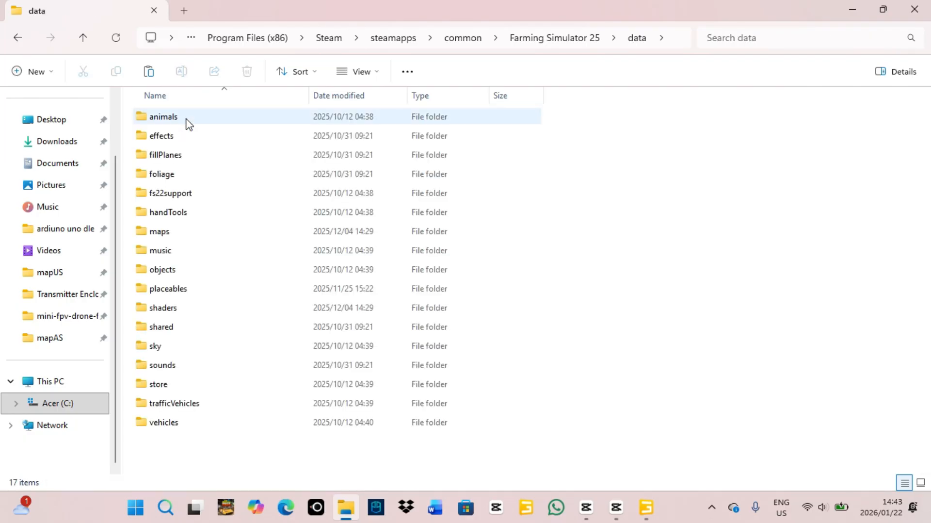
{"action": "double_click", "coordinate": [175, 233]}
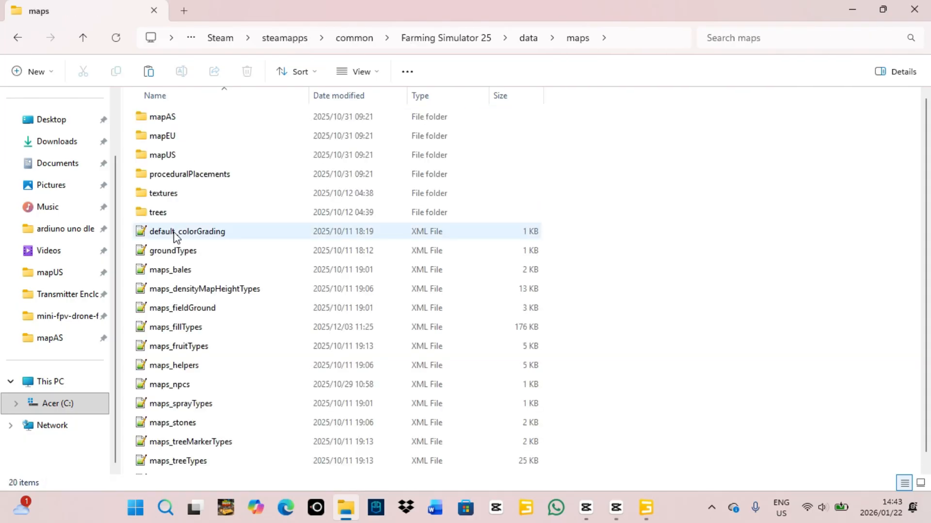
{"action": "double_click", "coordinate": [179, 160]}
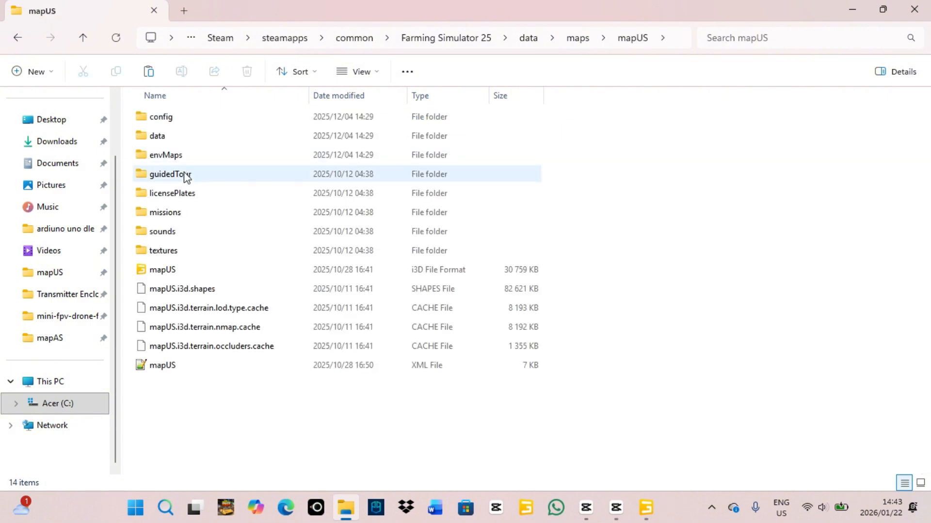
{"action": "double_click", "coordinate": [171, 121]}
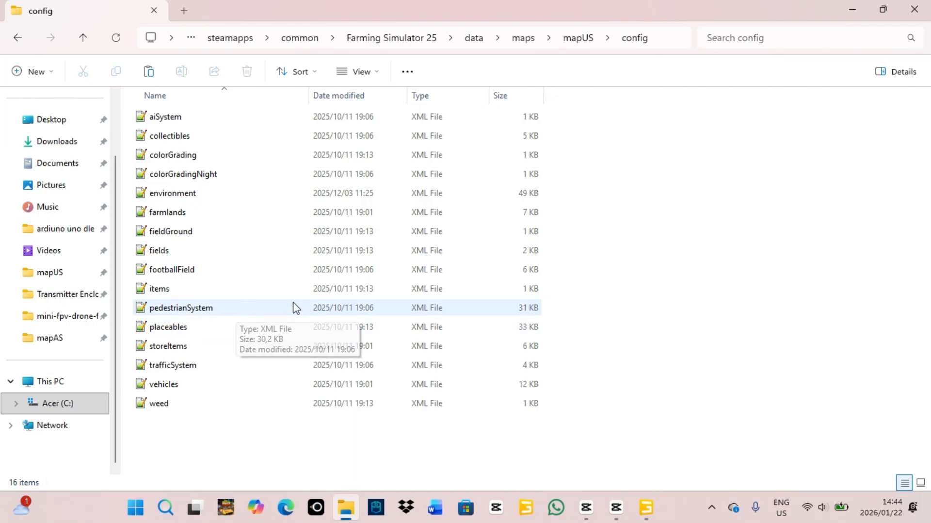
Open the mapUS placeables.xml in Notepad++ and examine its placeable entries through the buyingSellingPoints section.
{"action": "double_click", "coordinate": [158, 330]}
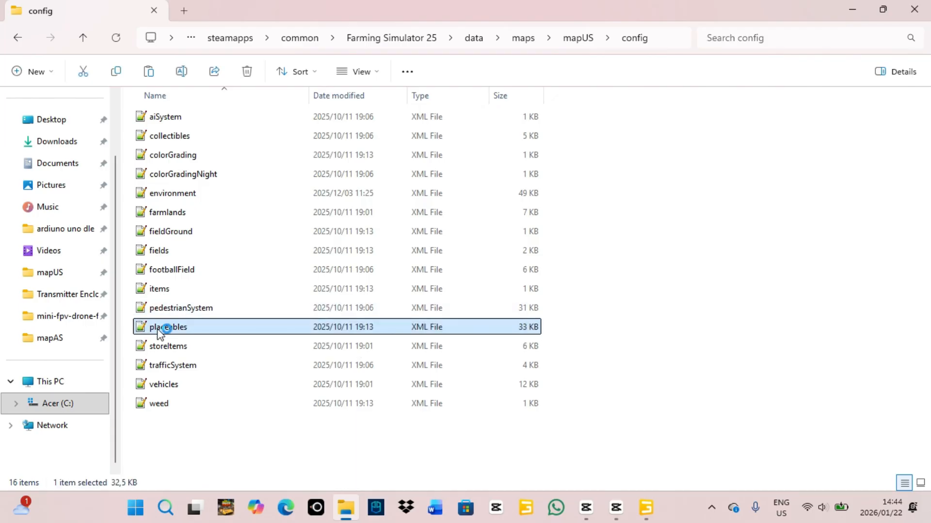
{"action": "scroll", "coordinate": [205, 186], "scroll_direction": "down", "scroll_amount": 3}
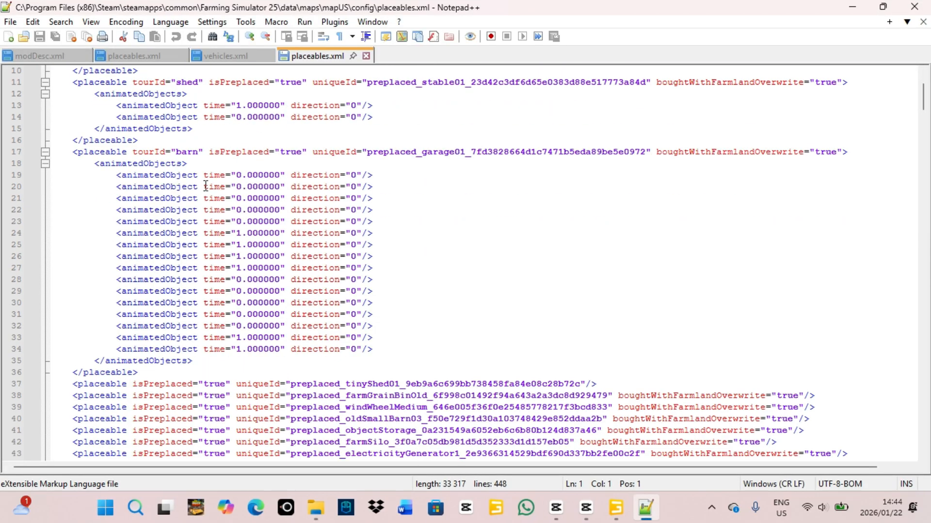
{"action": "scroll", "coordinate": [205, 186], "scroll_direction": "down", "scroll_amount": 1}
{"action": "scroll", "coordinate": [220, 221], "scroll_direction": "up", "scroll_amount": 4}
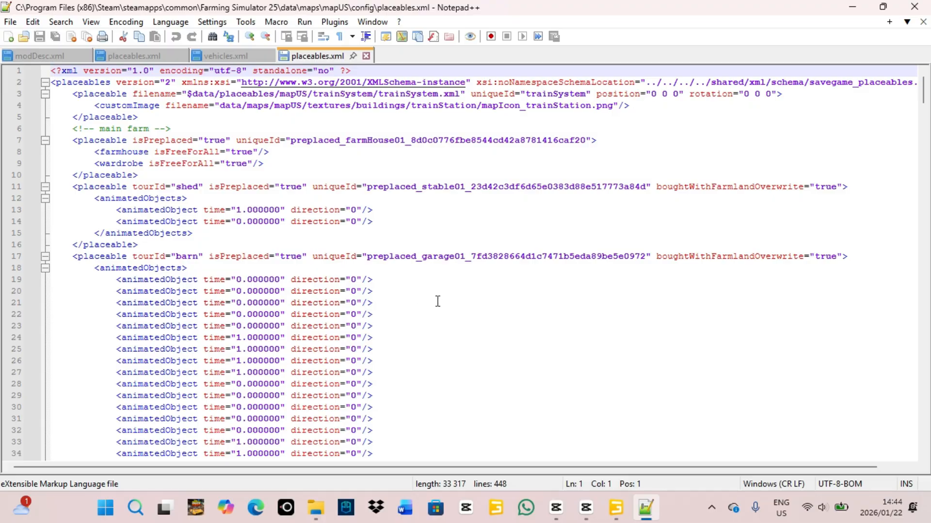
{"action": "scroll", "coordinate": [418, 295], "scroll_direction": "down", "scroll_amount": 9}
{"action": "scroll", "coordinate": [427, 296], "scroll_direction": "down", "scroll_amount": 13}
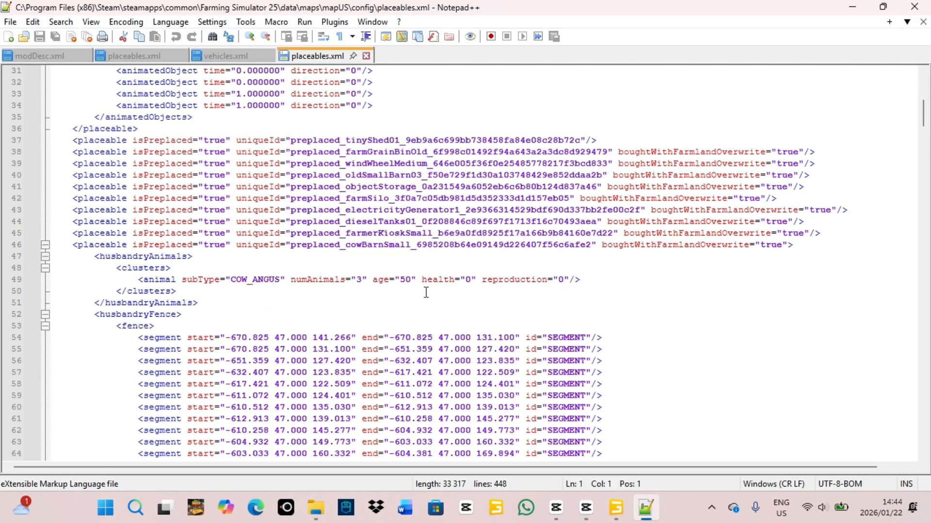
{"action": "scroll", "coordinate": [424, 291], "scroll_direction": "down", "scroll_amount": 12}
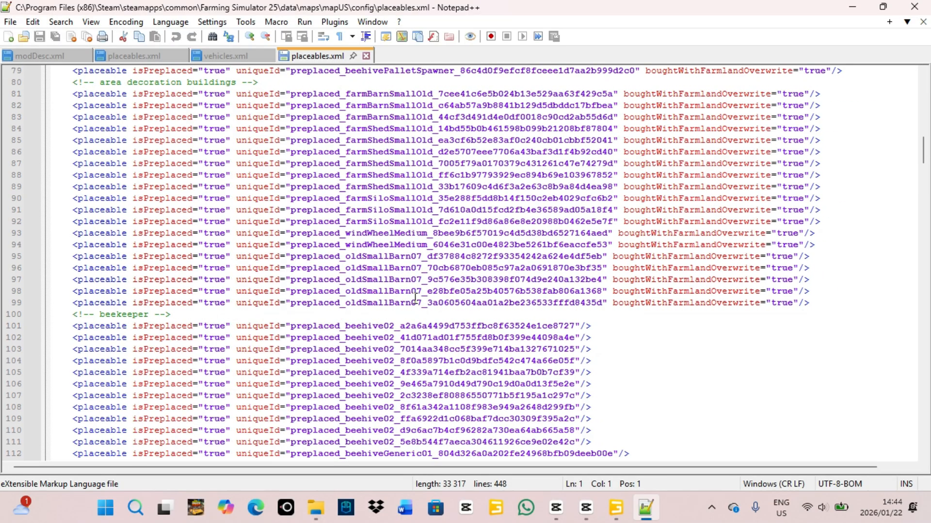
{"action": "scroll", "coordinate": [151, 385], "scroll_direction": "down", "scroll_amount": 8}
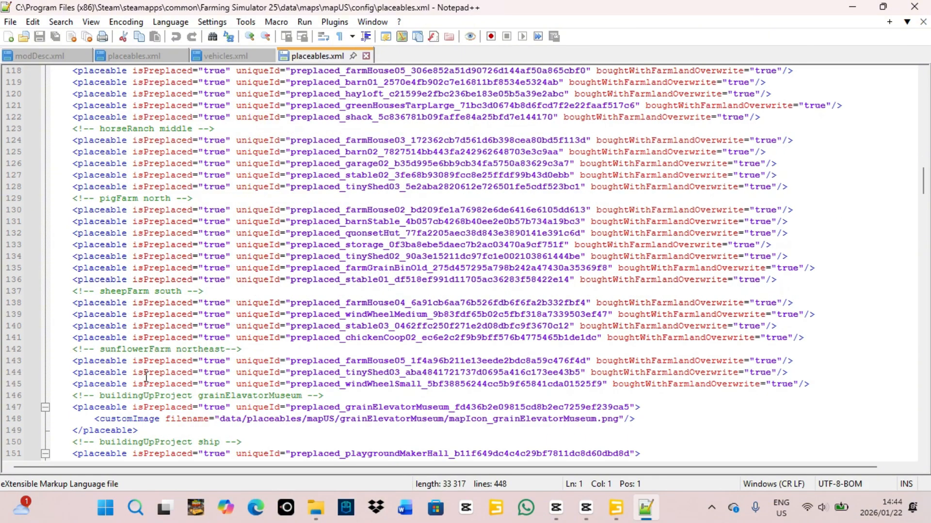
{"action": "scroll", "coordinate": [144, 375], "scroll_direction": "down", "scroll_amount": 9}
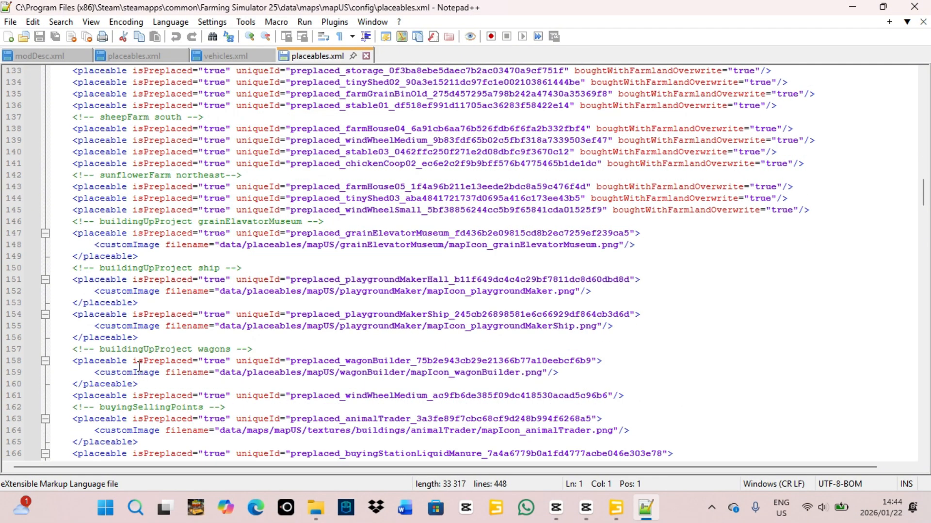
{"action": "scroll", "coordinate": [136, 365], "scroll_direction": "down", "scroll_amount": 6}
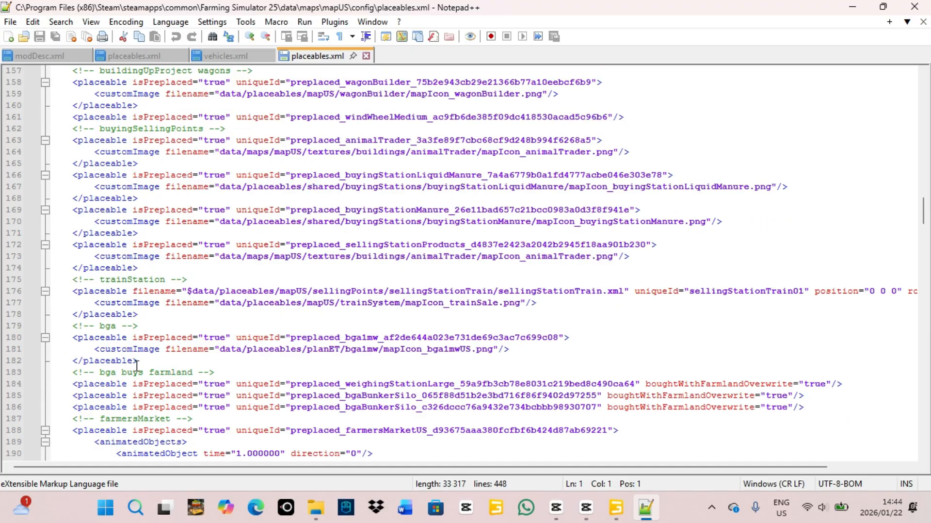
Copy the complete grainBargeTerminal01Triggers placeable entry under separatSellingPoints in mapUS placeables.xml, and close the file and editor.
{"action": "scroll", "coordinate": [122, 362], "scroll_direction": "down", "scroll_amount": 5}
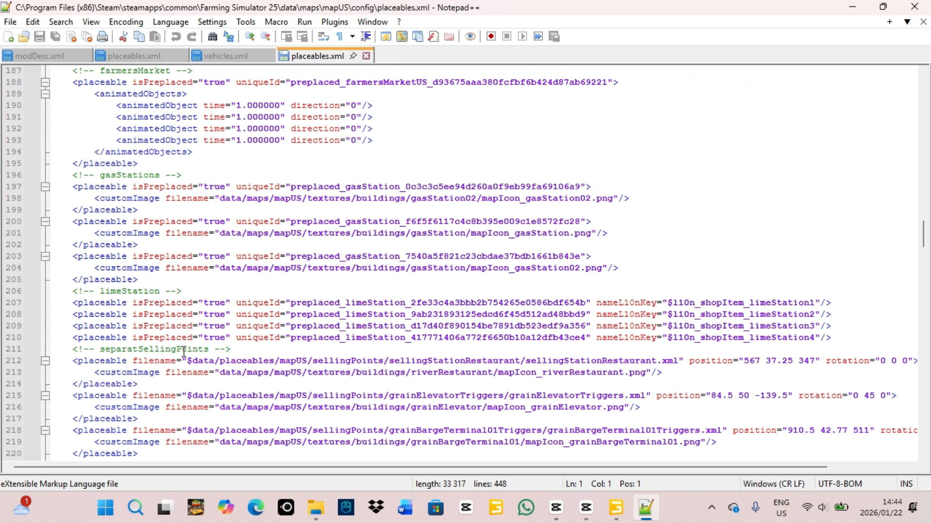
{"action": "scroll", "coordinate": [200, 352], "scroll_direction": "down", "scroll_amount": 1}
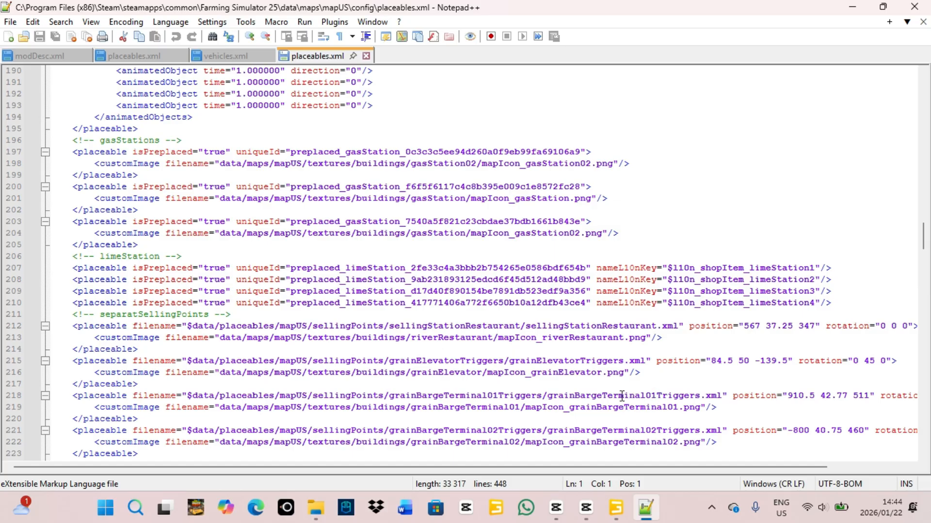
{"action": "scroll", "coordinate": [281, 388], "scroll_direction": "down", "scroll_amount": 1}
{"action": "scroll", "coordinate": [241, 388], "scroll_direction": "down", "scroll_amount": 1}
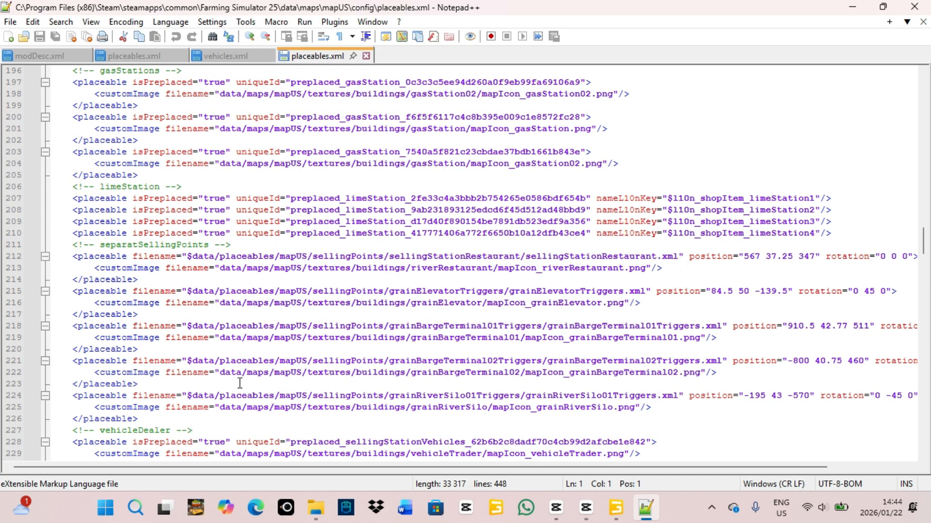
{"action": "scroll", "coordinate": [240, 383], "scroll_direction": "up", "scroll_amount": 1}
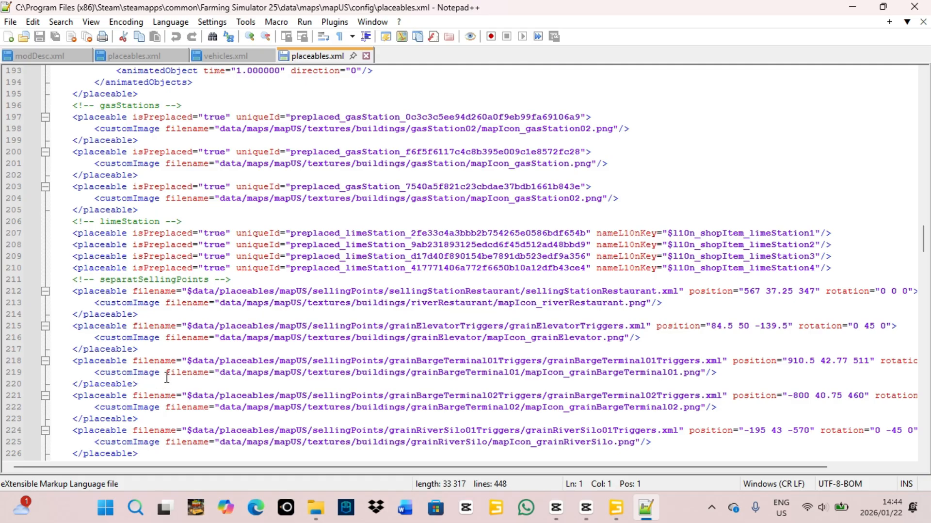
{"action": "left_click", "coordinate": [70, 359]}
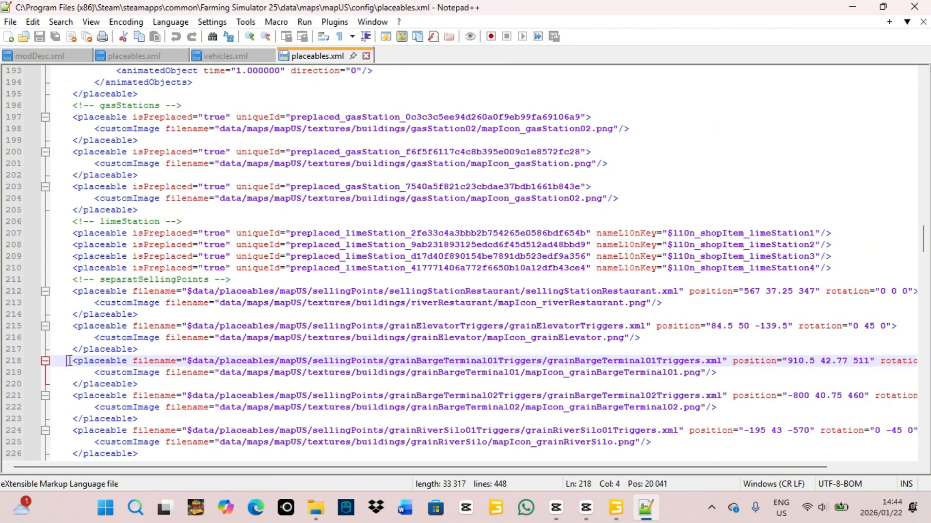
{"action": "mouse_move", "coordinate": [70, 360]}
{"action": "left_mouse_down"}
{"action": "mouse_move", "coordinate": [72, 383]}
{"action": "mouse_move", "coordinate": [154, 384]}
{"action": "mouse_move", "coordinate": [66, 359]}
{"action": "left_mouse_up"}
{"action": "left_click_drag", "start_coordinate": [68, 362], "coordinate": [152, 383]}
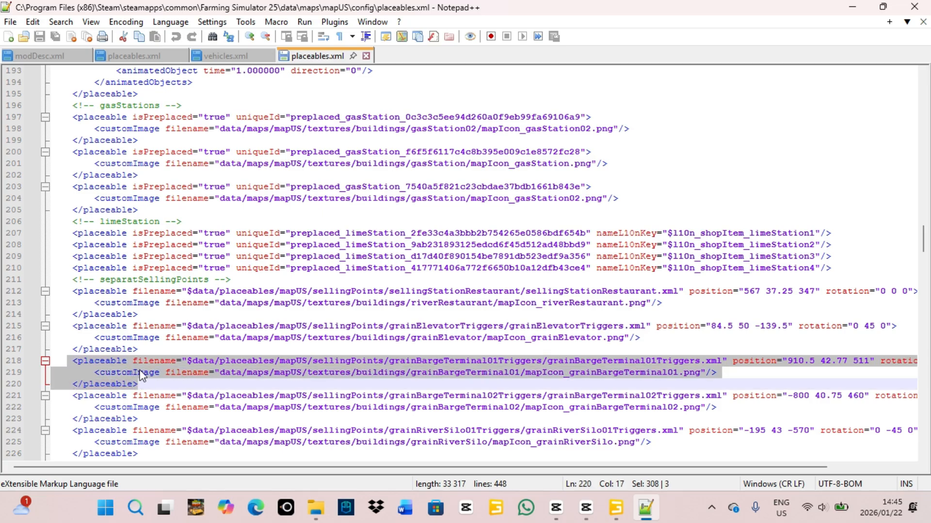
{"action": "right_click", "coordinate": [137, 374]}
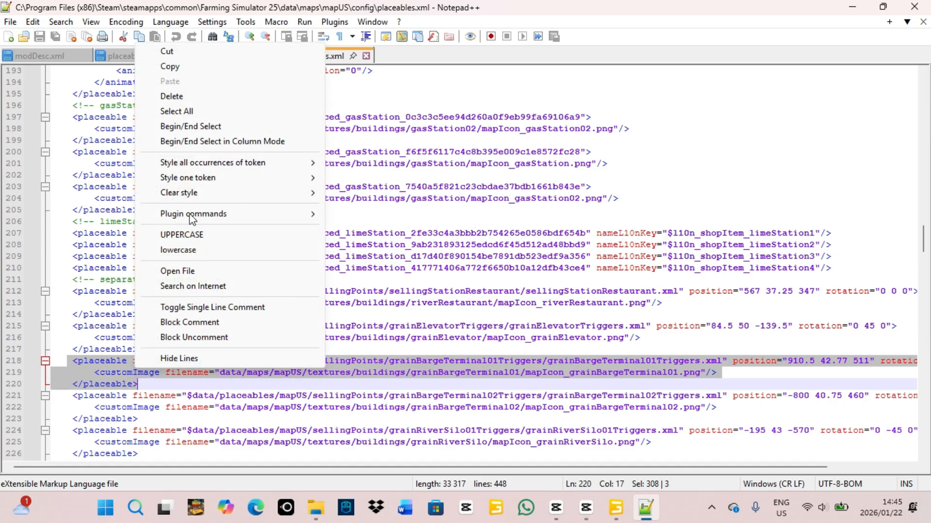
{"action": "left_click", "coordinate": [179, 68]}
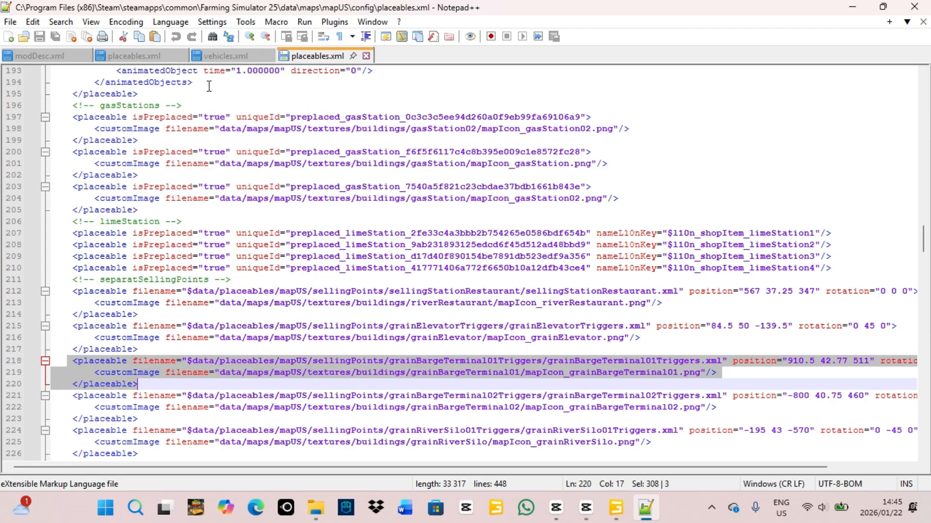
{"action": "left_click", "coordinate": [366, 56]}
{"action": "left_click", "coordinate": [914, 6]}
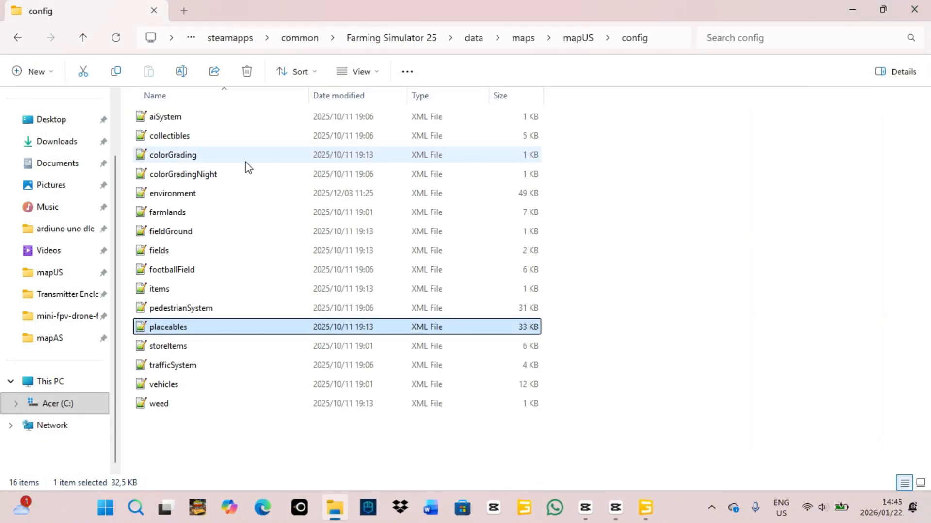
Open the placeables XML file in My FS 25 Mods, under FS25_Theflatmap/maps/mapAS/config in Documents.
{"action": "left_click", "coordinate": [47, 166]}
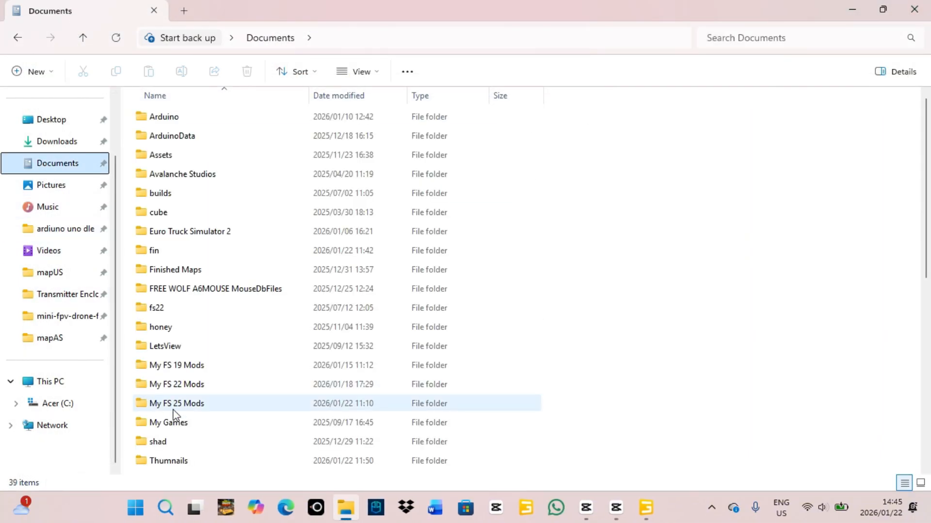
{"action": "double_click", "coordinate": [194, 400]}
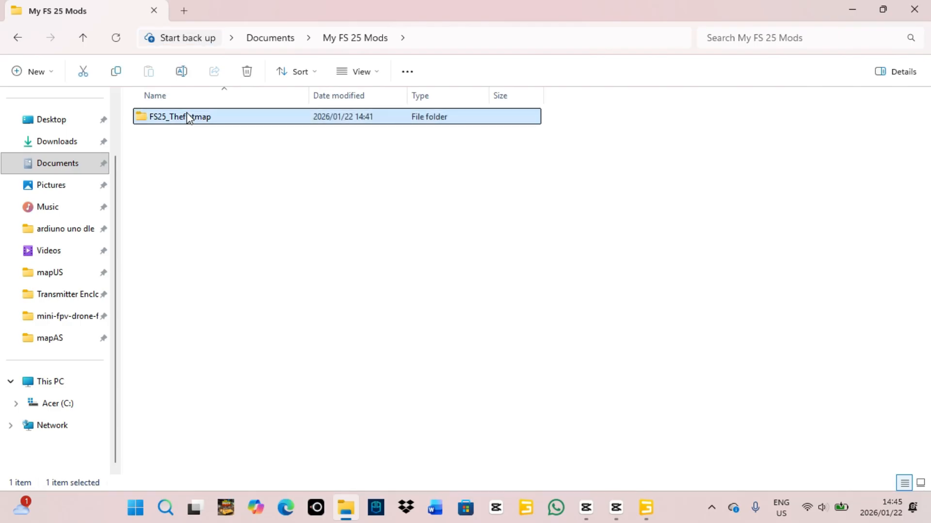
{"action": "double_click", "coordinate": [187, 117]}
{"action": "mouse_move", "coordinate": [180, 142]}
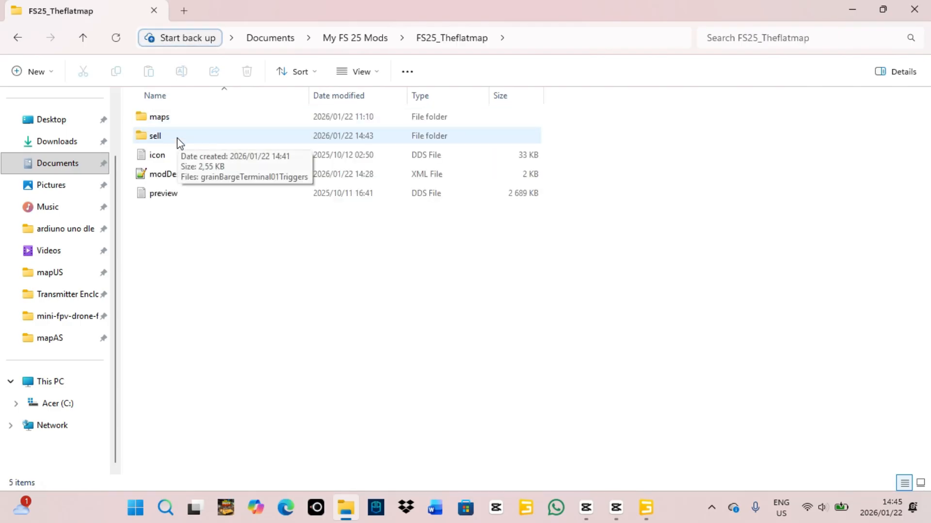
{"action": "double_click", "coordinate": [172, 120]}
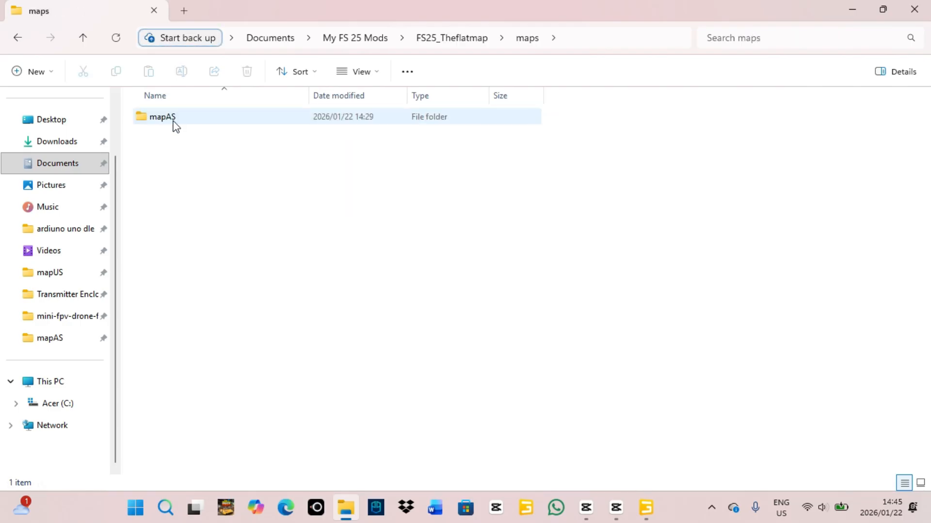
{"action": "double_click", "coordinate": [173, 120]}
{"action": "double_click", "coordinate": [175, 124]}
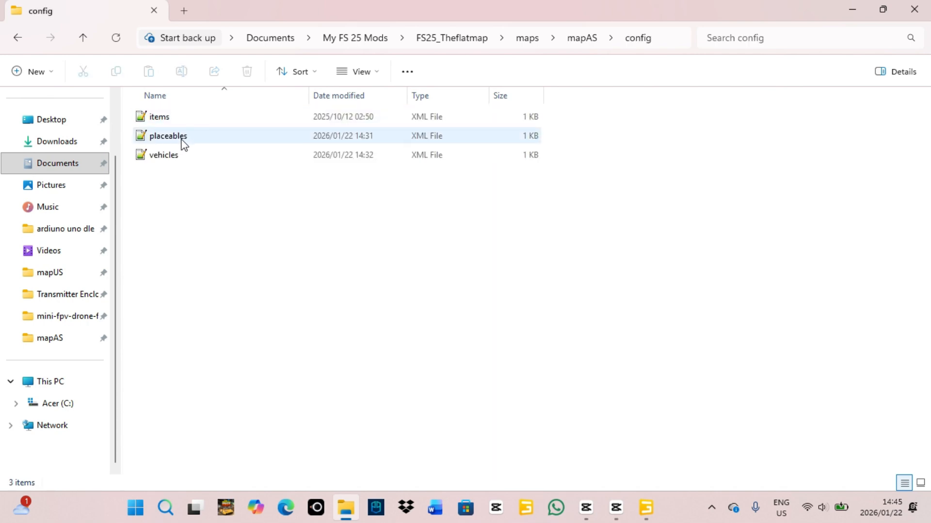
{"action": "double_click", "coordinate": [173, 138]}
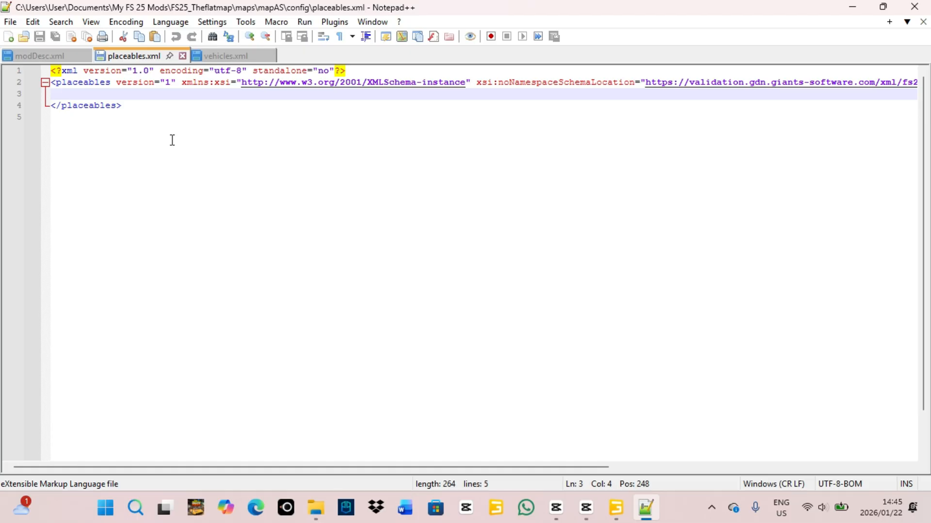
Paste the copied grainBargeTerminal01Triggers entry on the empty line inside the placeables element.
{"action": "right_click", "coordinate": [67, 92]}
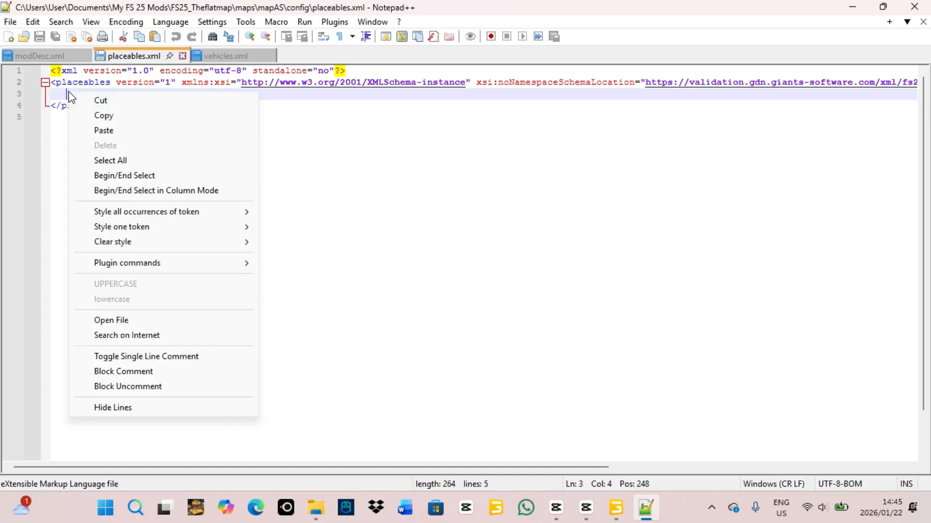
{"action": "left_click", "coordinate": [104, 131]}
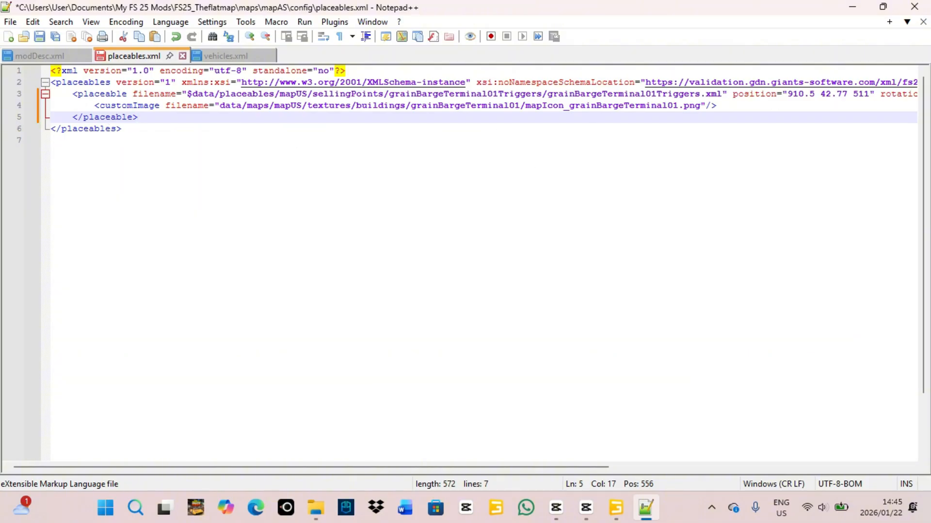
{"action": "left_click_drag", "start_coordinate": [285, 466], "coordinate": [228, 466]}
Switch to File Explorer and open the sell folder inside FS25_Theflatmap.
{"action": "left_click", "coordinate": [852, 9]}
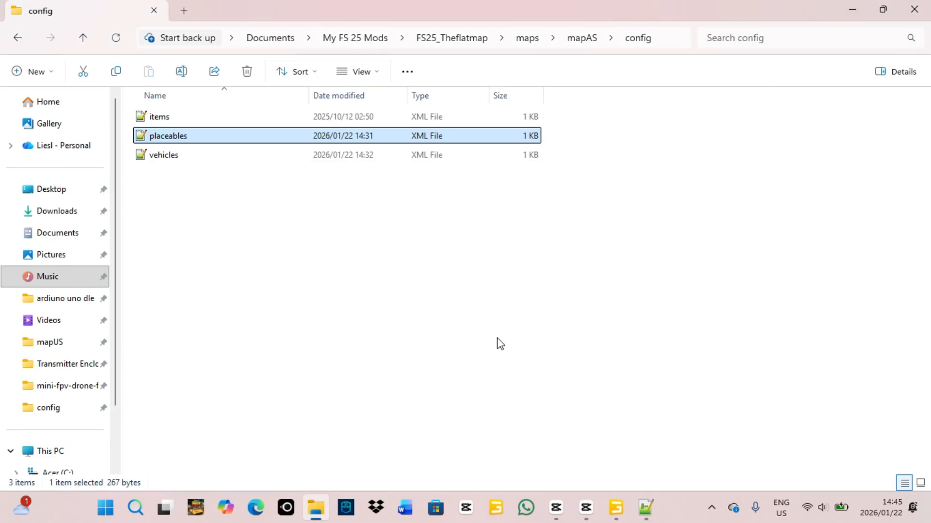
{"action": "left_click", "coordinate": [26, 44]}
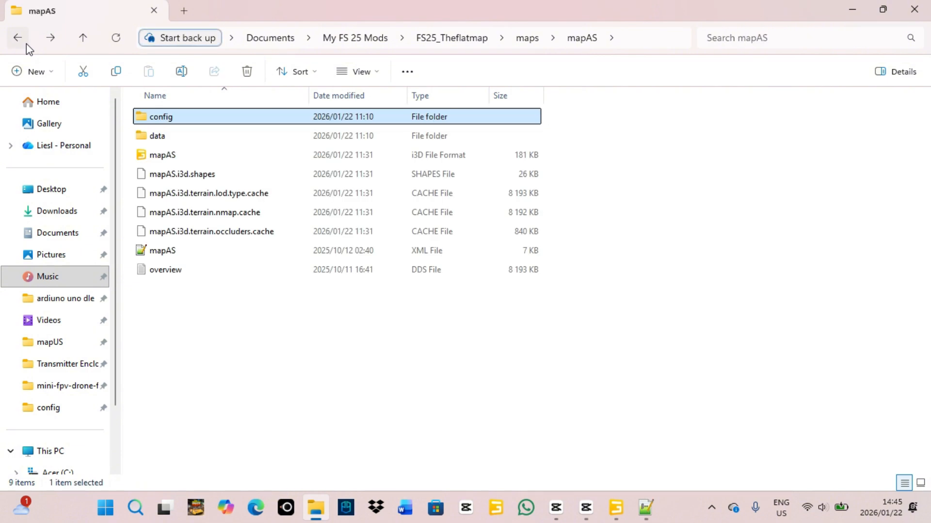
{"action": "left_click", "coordinate": [16, 42]}
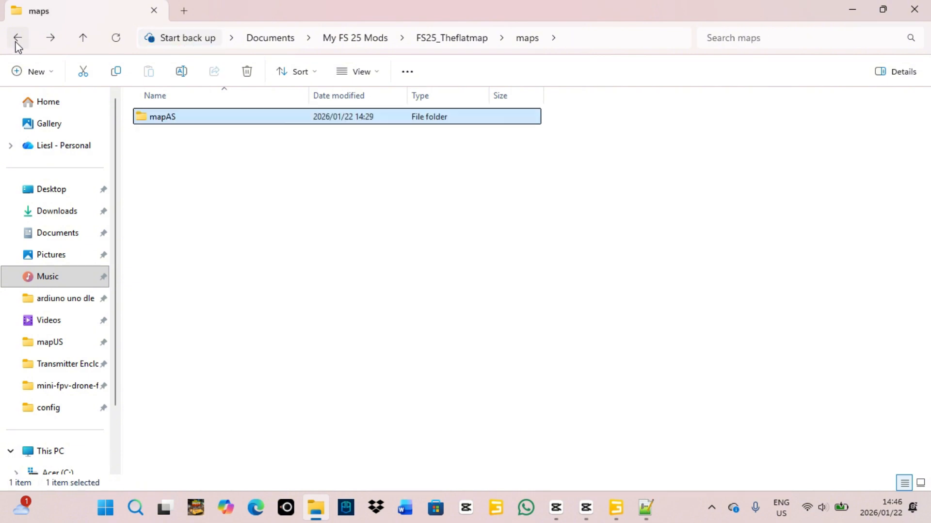
{"action": "left_click", "coordinate": [16, 43]}
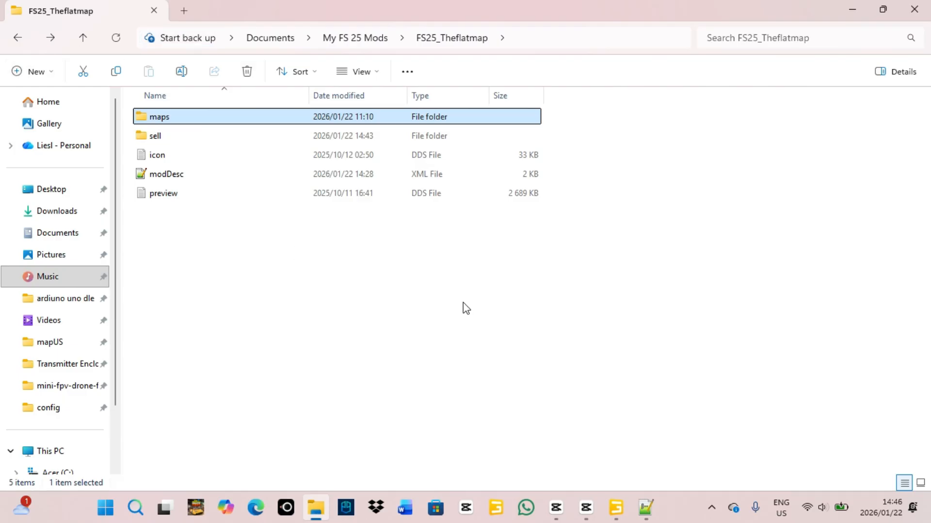
{"action": "left_click", "coordinate": [169, 139]}
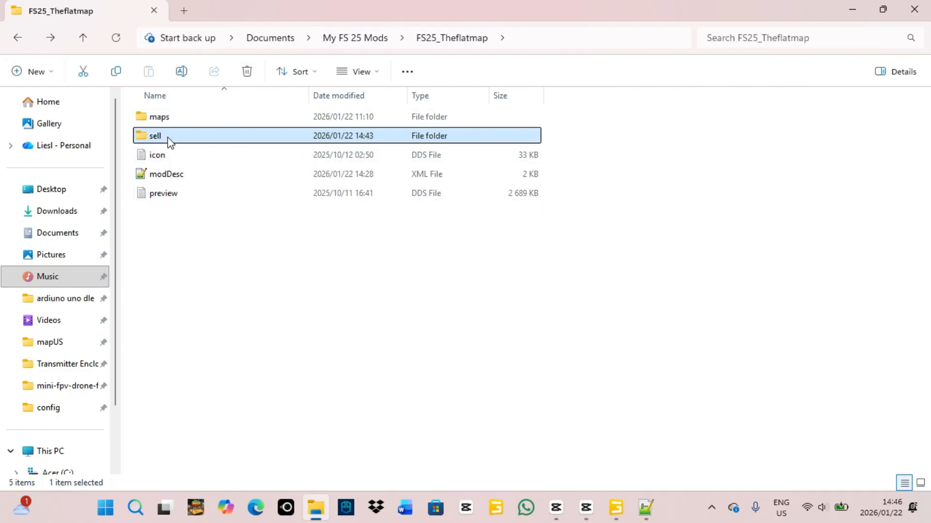
{"action": "double_click", "coordinate": [169, 140]}
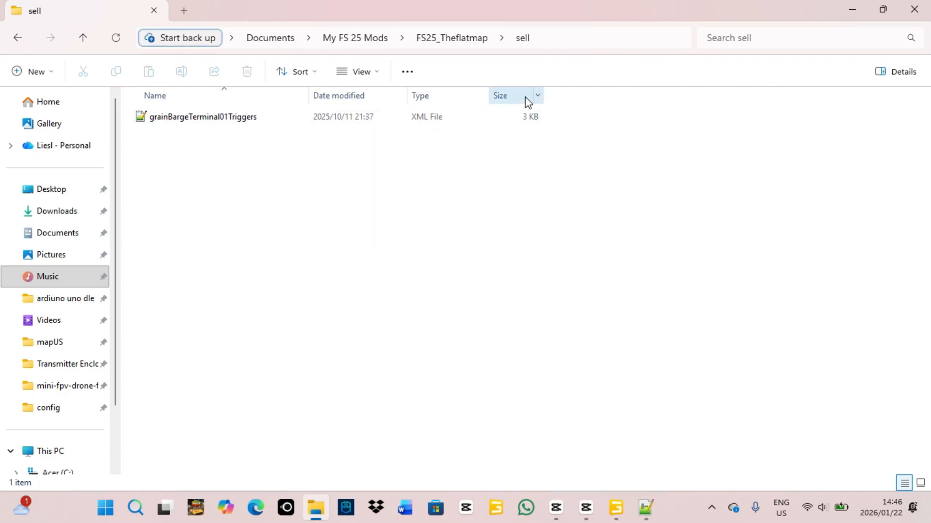
Display the sell folder's full path to examine it, leaving the location unchanged.
{"action": "left_click", "coordinate": [550, 37]}
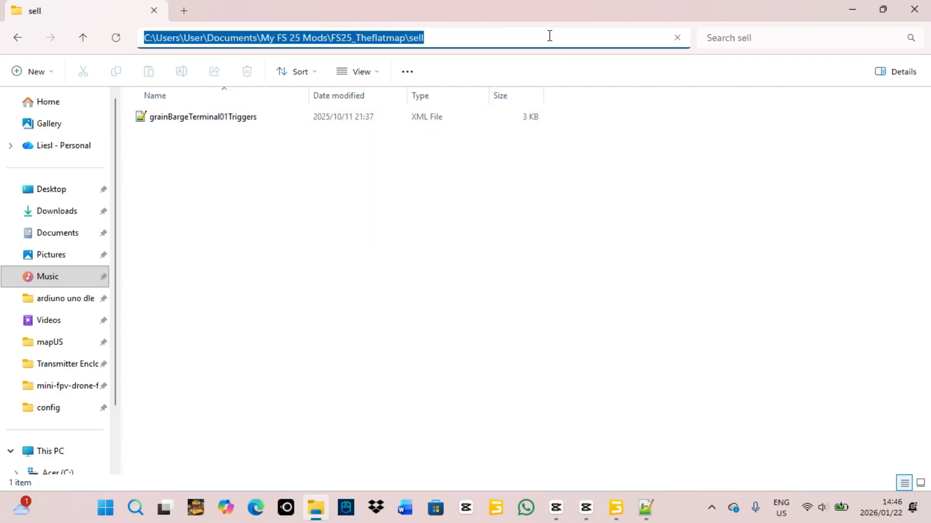
{"action": "left_click", "coordinate": [438, 42]}
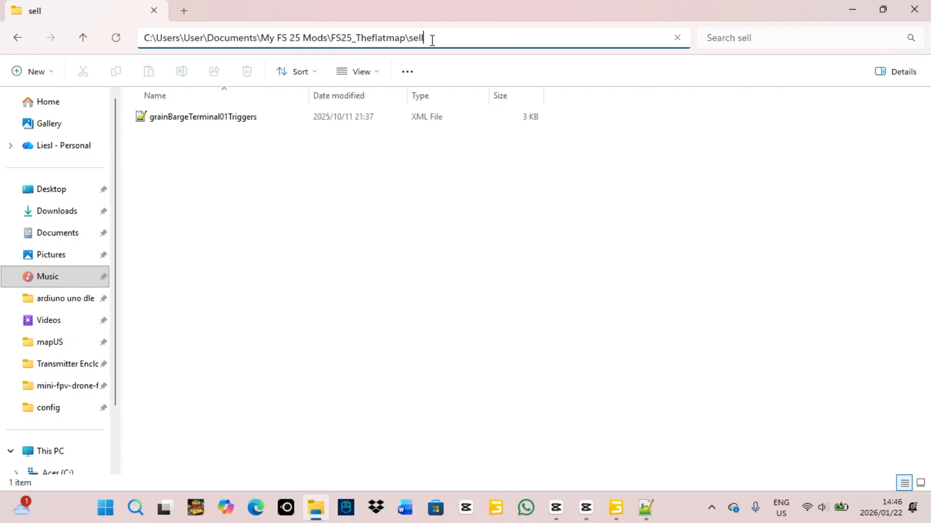
{"action": "left_click", "coordinate": [346, 218]}
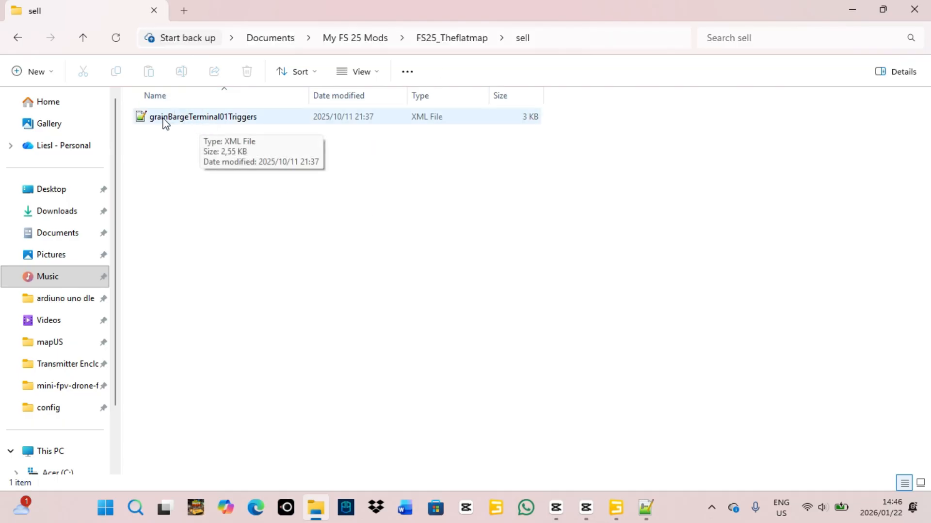
Enter "Grain selling point" as the new name of the grainBargeTerminal01Triggers XML file.
{"action": "left_click", "coordinate": [212, 125]}
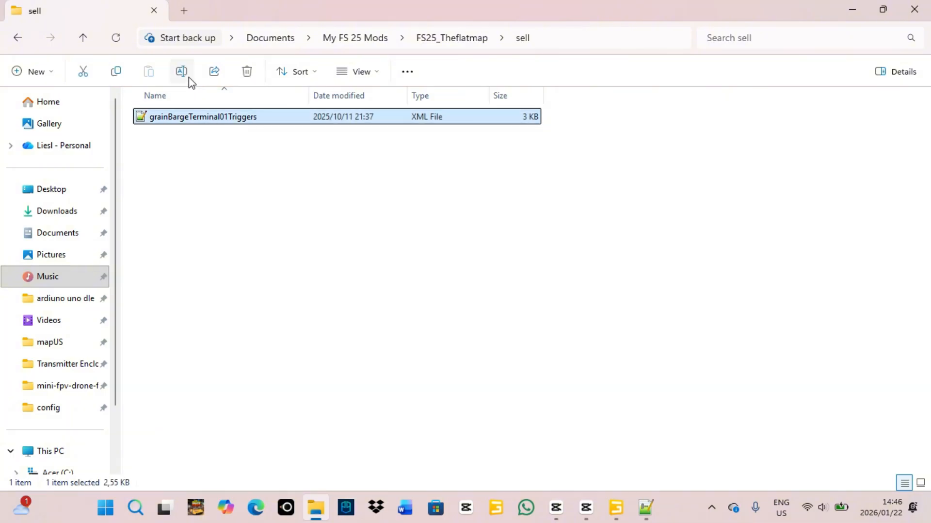
{"action": "right_click", "coordinate": [230, 118]}
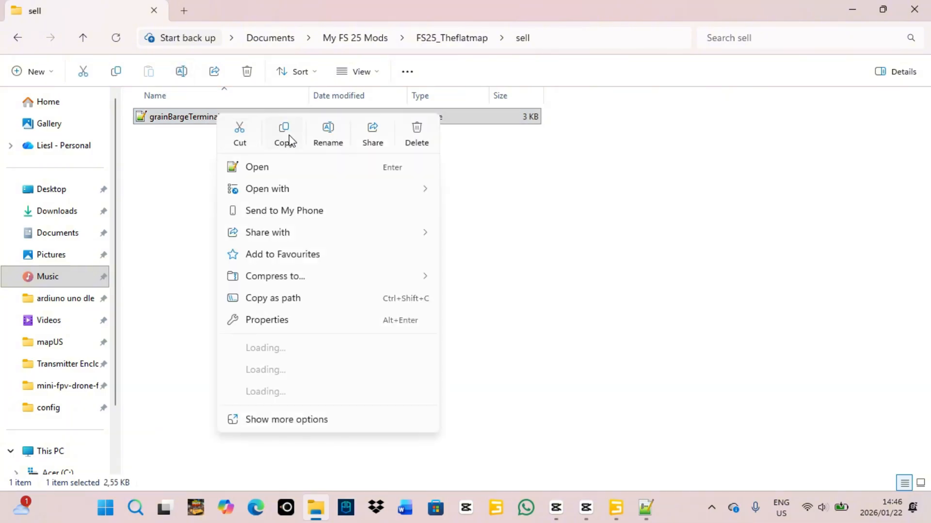
{"action": "left_click", "coordinate": [326, 138]}
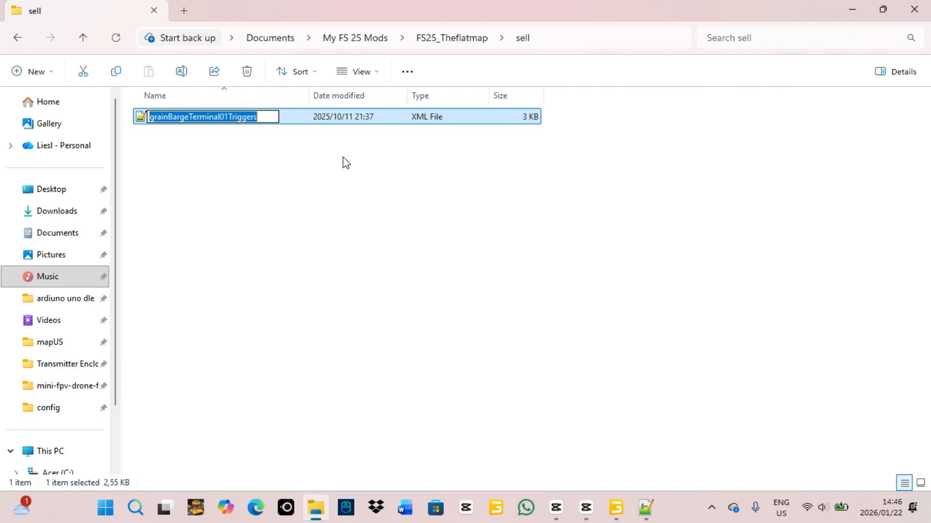
{"action": "type", "text": "G"}
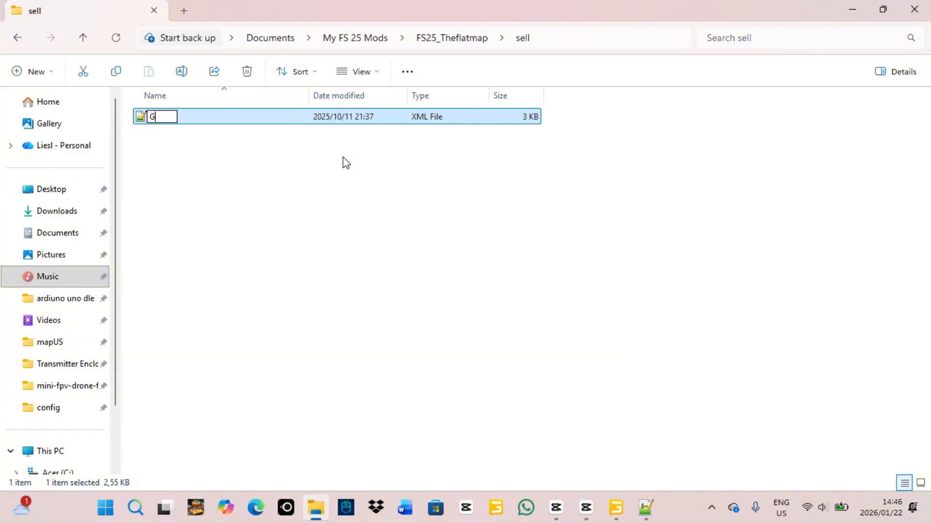
{"action": "type", "text": "rain selli"}
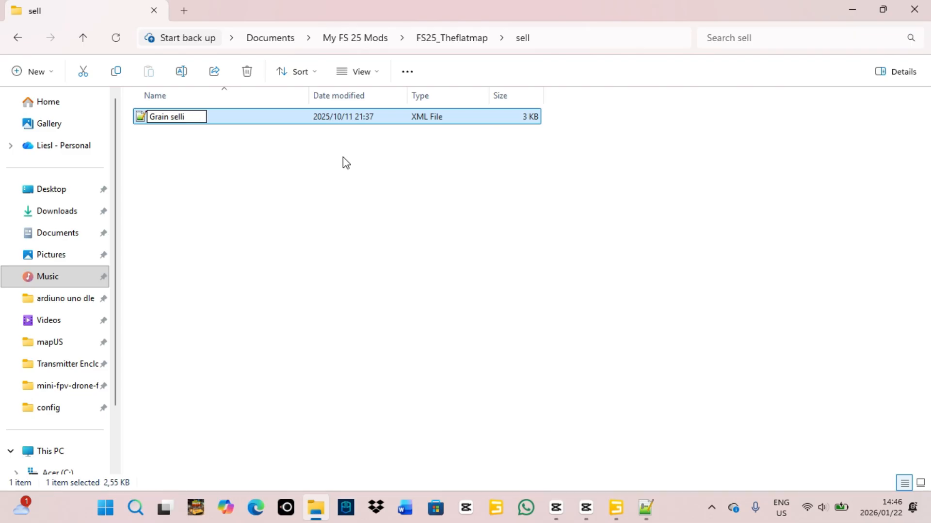
{"action": "type", "text": "ng point"}
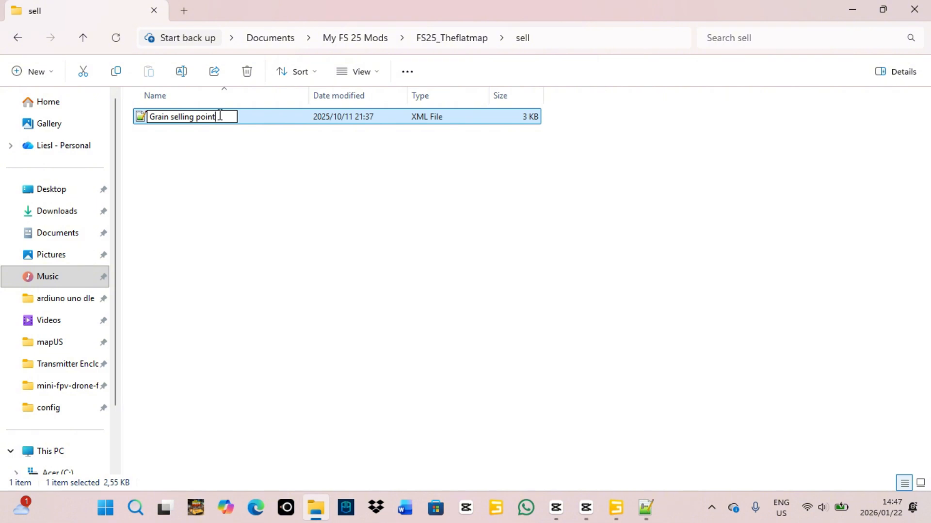
Copy the entire new file name, "Grain selling point", to the clipboard.
{"action": "left_click_drag", "start_coordinate": [218, 115], "coordinate": [148, 118]}
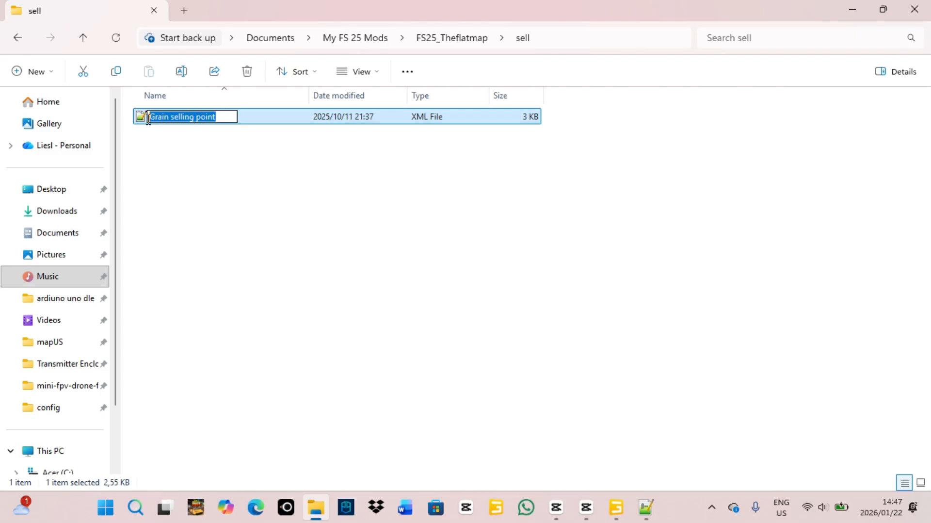
{"action": "right_click", "coordinate": [179, 117]}
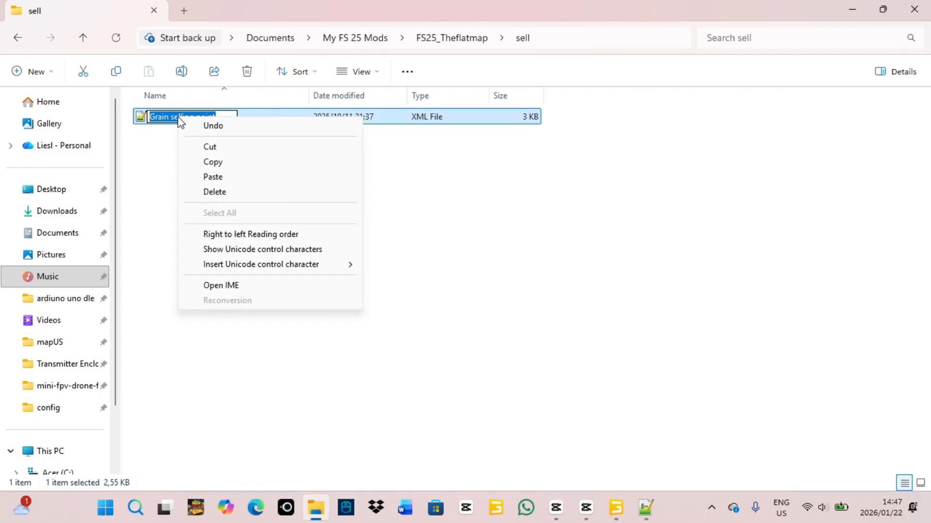
{"action": "left_click", "coordinate": [214, 162]}
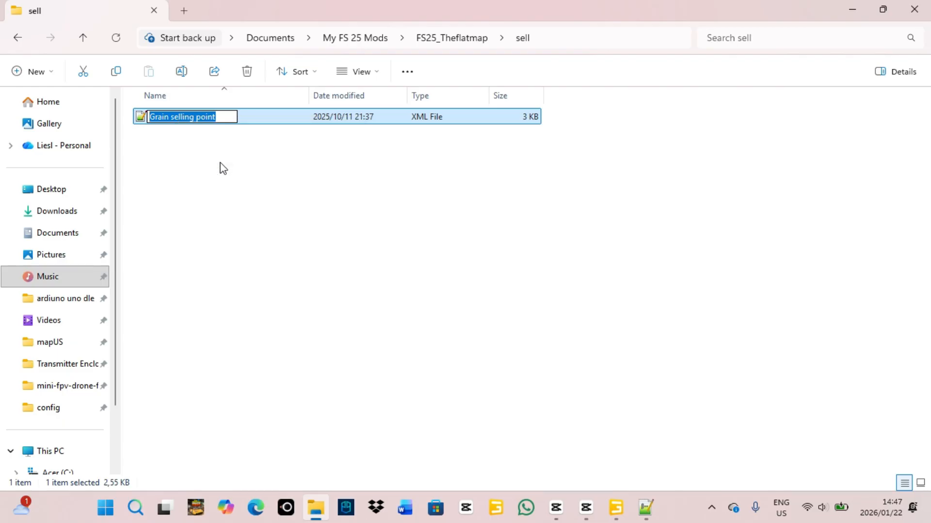
Close the file name editing and open placeables.xml from the maps/mapAS/config folder of FS25_Theflatmap in Notepad++.
{"action": "left_click", "coordinate": [141, 140]}
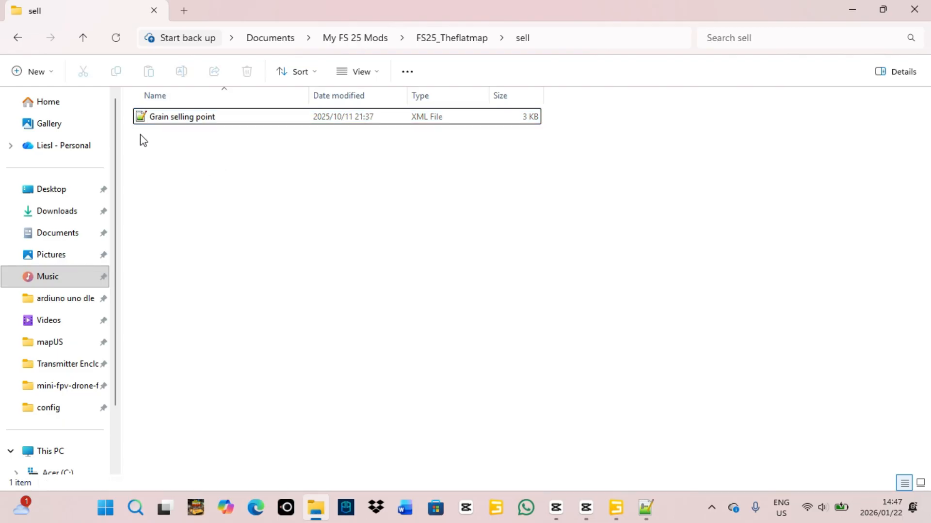
{"action": "left_click", "coordinate": [17, 38]}
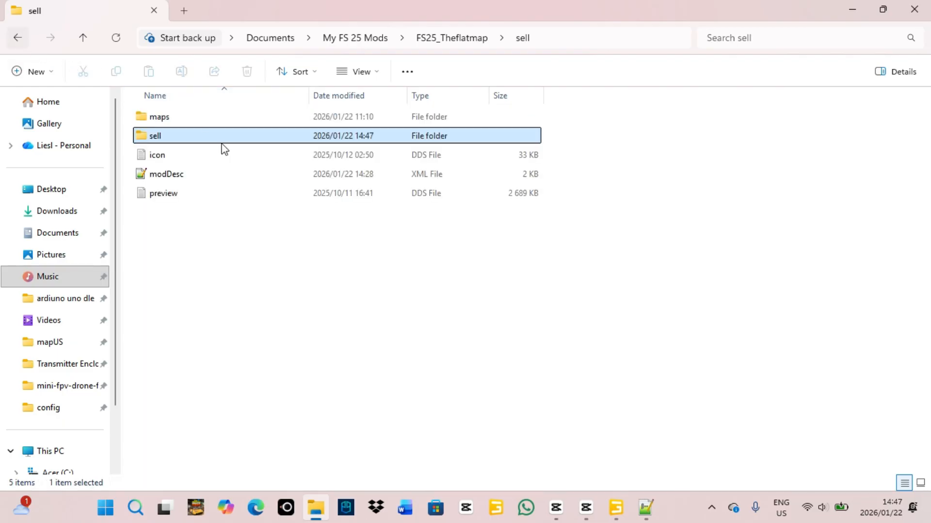
{"action": "double_click", "coordinate": [167, 122]}
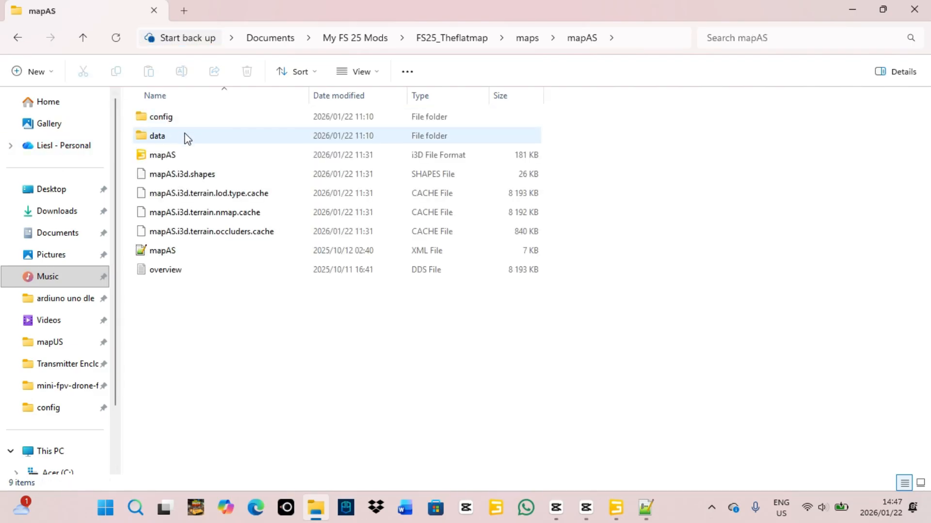
{"action": "double_click", "coordinate": [176, 122]}
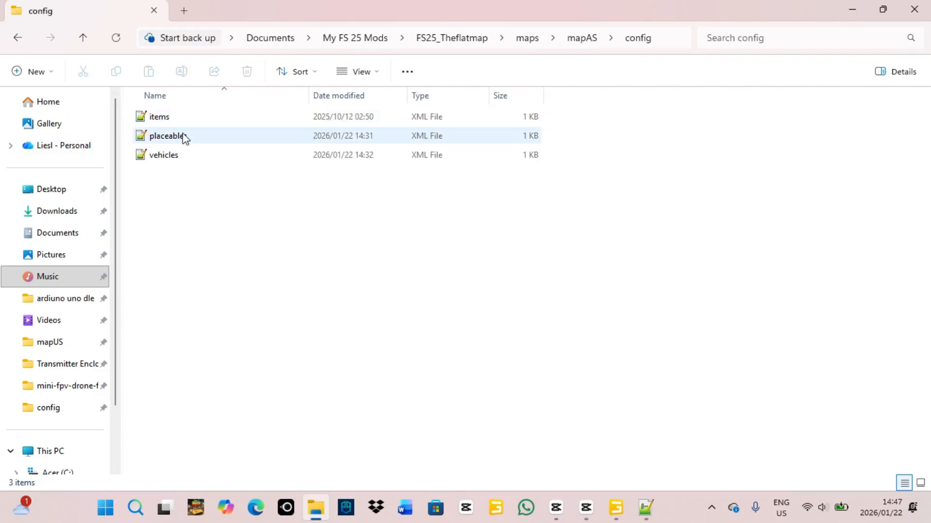
{"action": "double_click", "coordinate": [187, 135]}
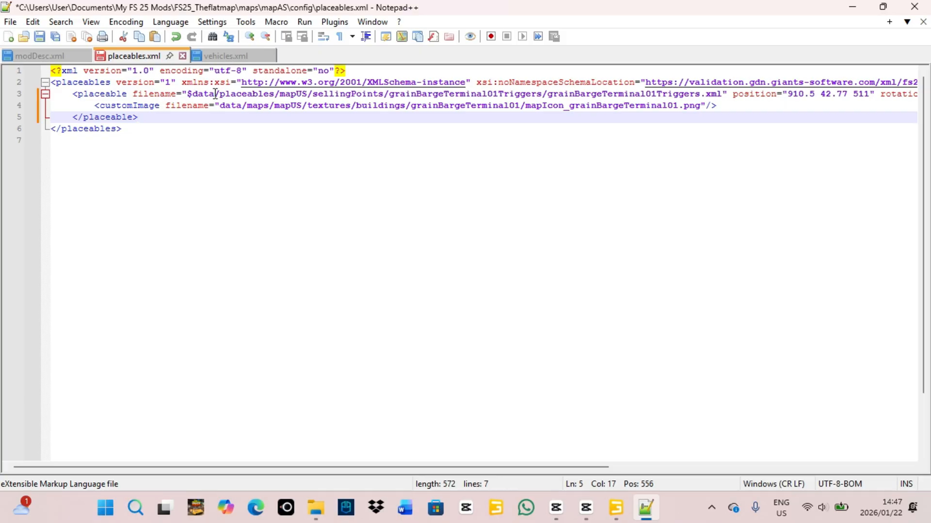
Replace $data with $mapdir$ at the start of the placeable's filename path on line 3.
{"action": "left_click", "coordinate": [215, 94]}
{"action": "key", "text": "BackSpace"}
{"action": "key", "text": "BackSpace"}
{"action": "key", "text": "BackSpace"}
{"action": "key", "text": "BackSpace"}
{"action": "key", "text": "BackSpace"}
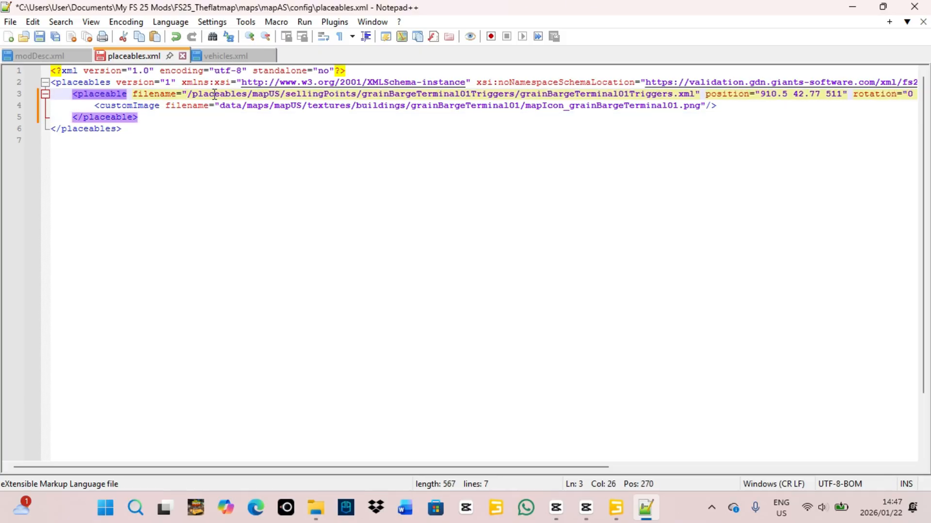
{"action": "type", "text": "$"}
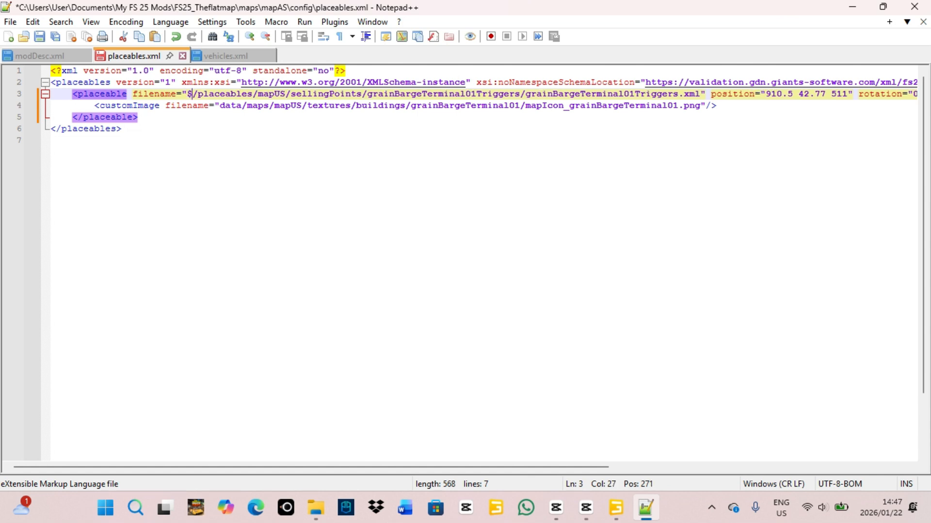
{"action": "type", "text": "map"}
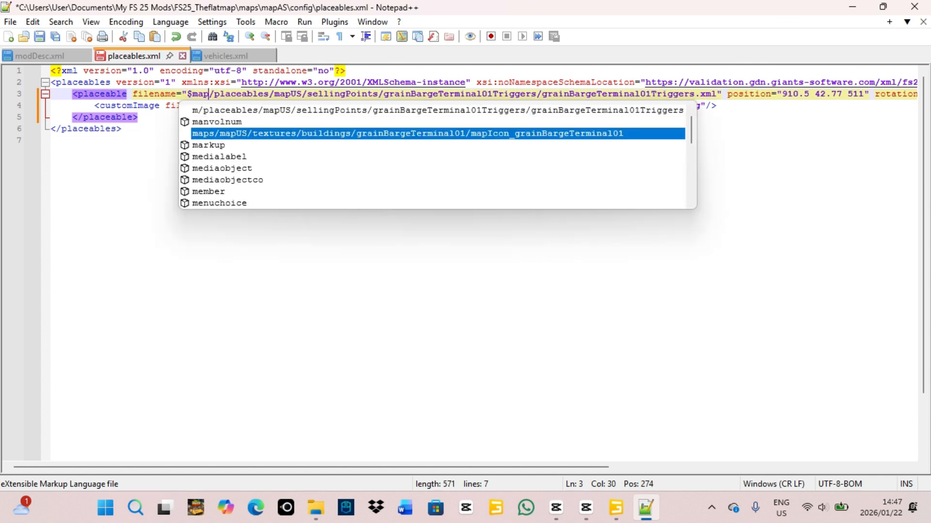
{"action": "type", "text": "dir"}
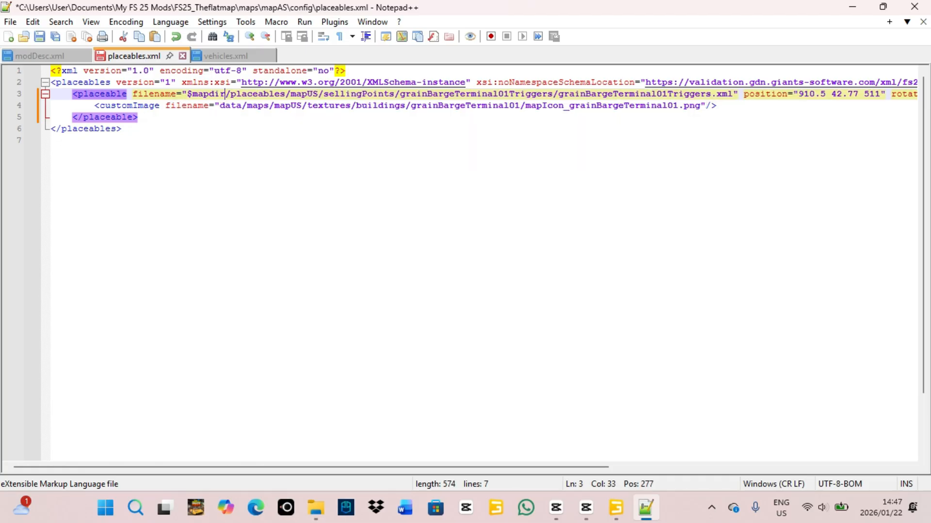
{"action": "type", "text": "$"}
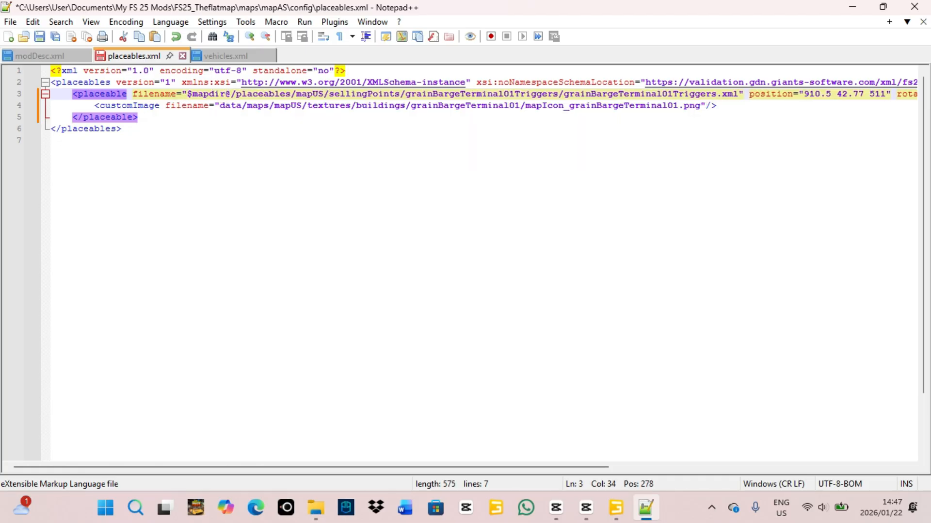
{"action": "key", "text": "BackSpace"}
{"action": "type", "text": "$"}
In the placeable's filename path, replace the placeables folder with "sell" and mapUS with the copied name "Grain selling point".
{"action": "left_click_drag", "start_coordinate": [291, 95], "coordinate": [236, 94]}
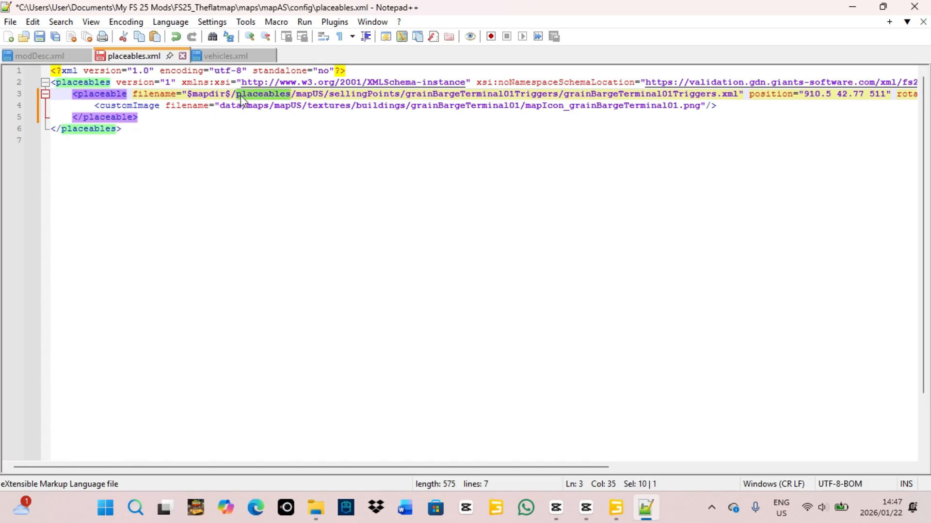
{"action": "type", "text": "sell"}
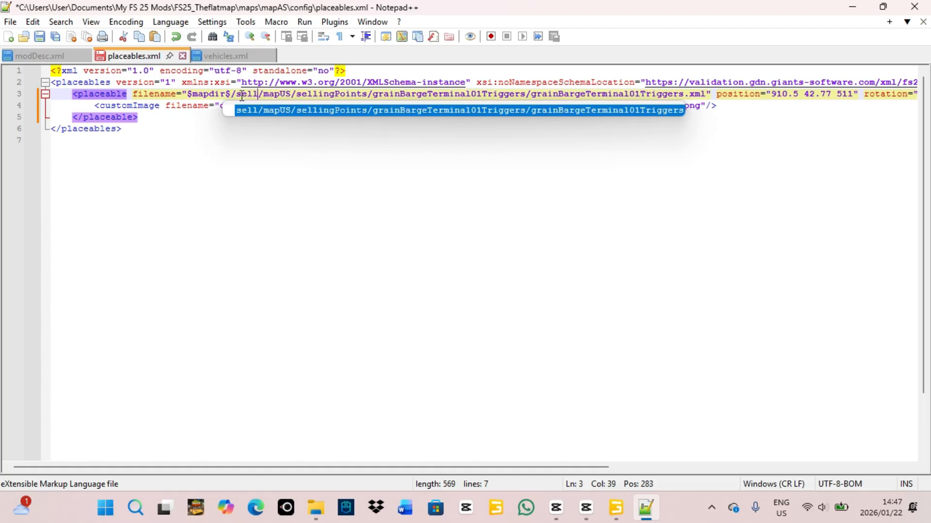
{"action": "left_click_drag", "start_coordinate": [291, 95], "coordinate": [263, 94]}
{"action": "right_click", "coordinate": [276, 94]}
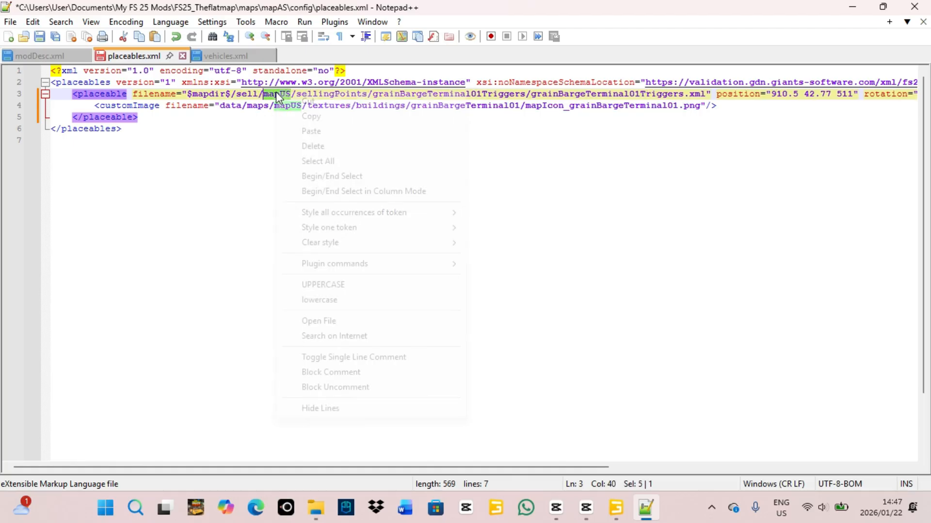
{"action": "left_click", "coordinate": [311, 131]}
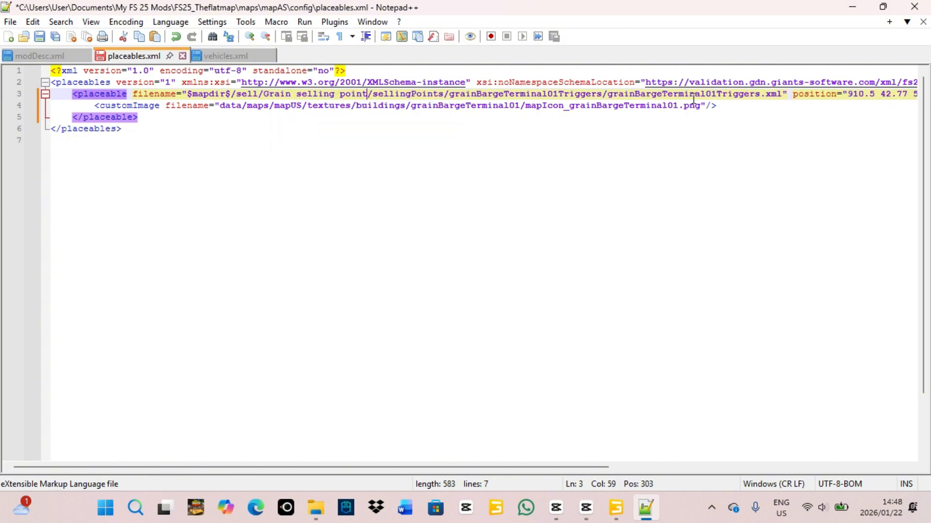
Delete /sellingPoints/grainBargeTerminal01Triggers/grainBargeTerminal01Triggers from the placeable's filename path, keeping the .xml extension.
{"action": "left_click", "coordinate": [762, 94]}
{"action": "left_click_drag", "start_coordinate": [762, 93], "coordinate": [369, 92]}
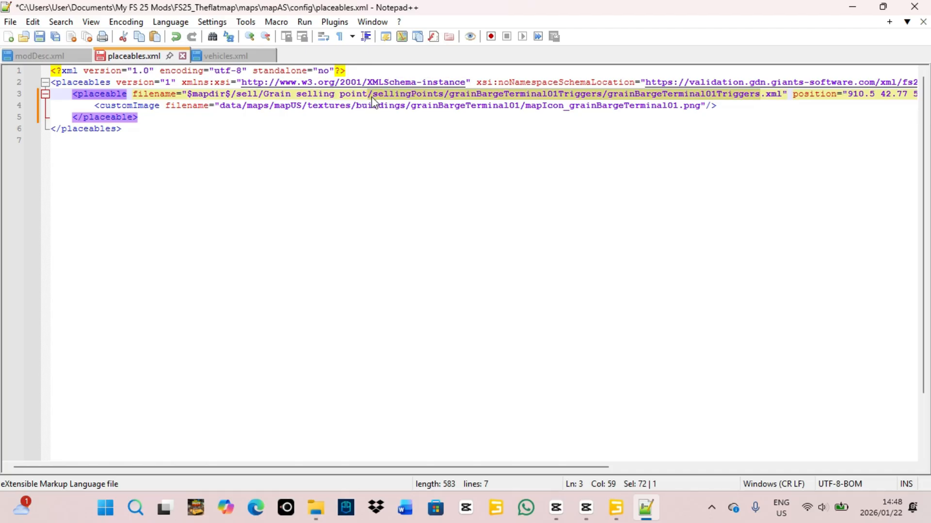
{"action": "key", "text": "Delete"}
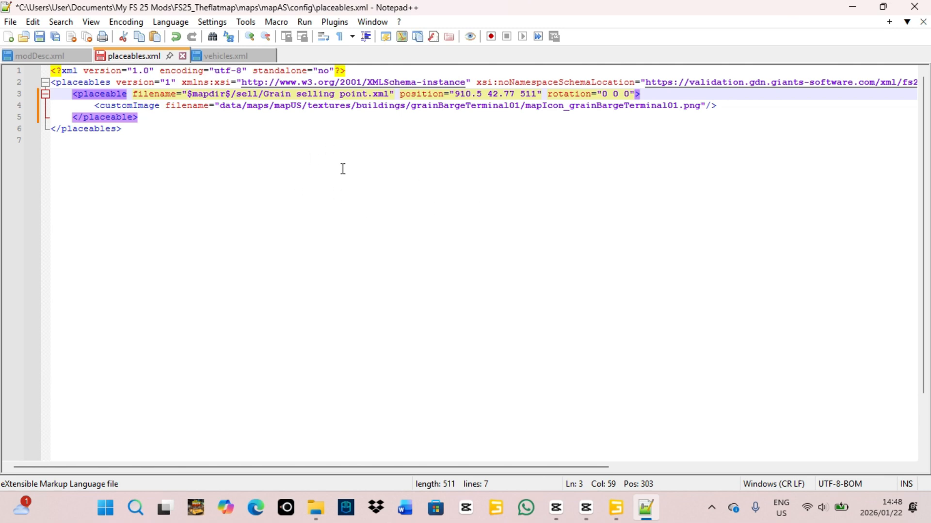
Switch to GIANTS Editor and examine the translate, rotate and scale values of grainBargeTerminal01Triggers against the placeable's position and rotation.
{"action": "mouse_move", "coordinate": [615, 507]}
{"action": "left_click", "coordinate": [622, 447]}
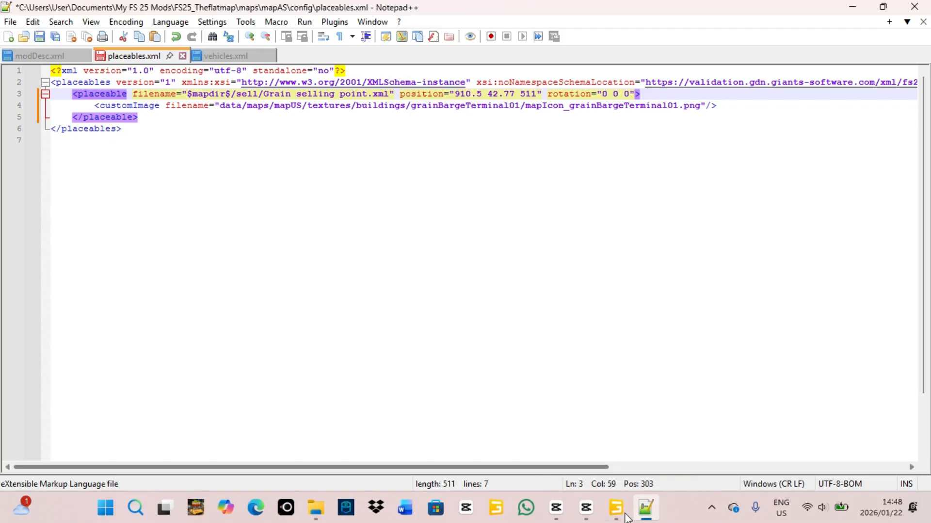
{"action": "mouse_move", "coordinate": [617, 509]}
{"action": "left_click", "coordinate": [612, 404]}
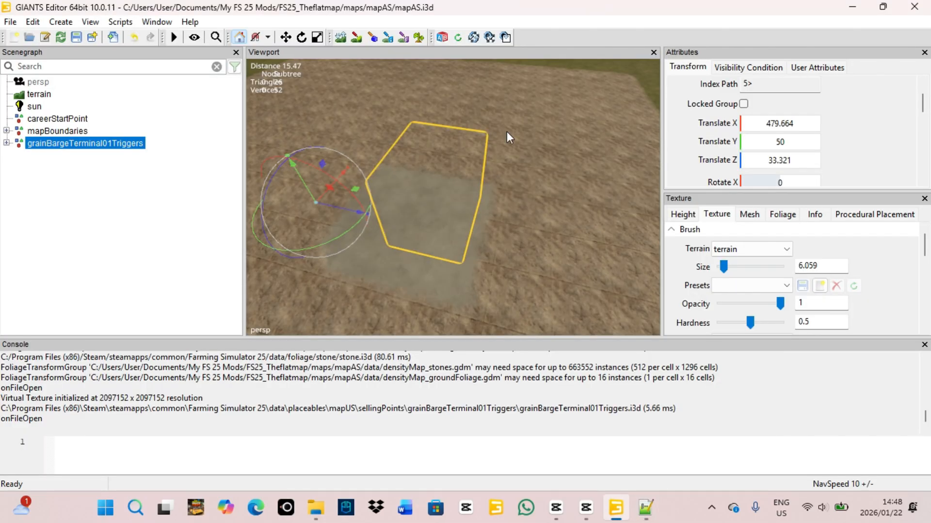
{"action": "mouse_move", "coordinate": [646, 507]}
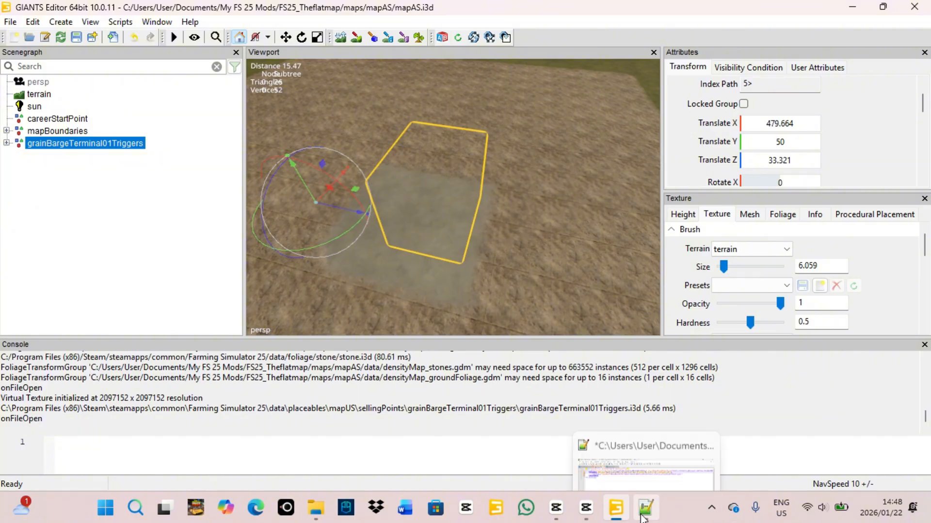
{"action": "left_click", "coordinate": [638, 460]}
{"action": "left_click", "coordinate": [626, 516]}
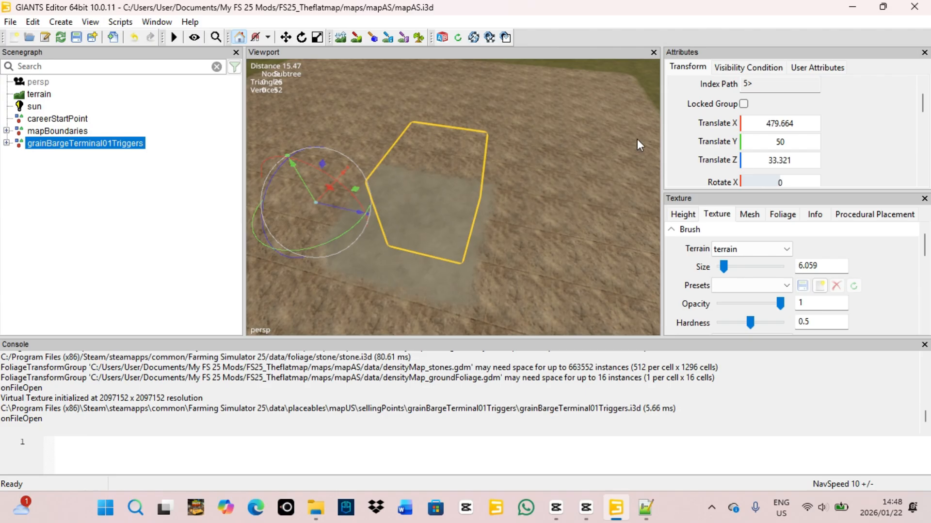
{"action": "scroll", "coordinate": [704, 138], "scroll_direction": "down", "scroll_amount": 1}
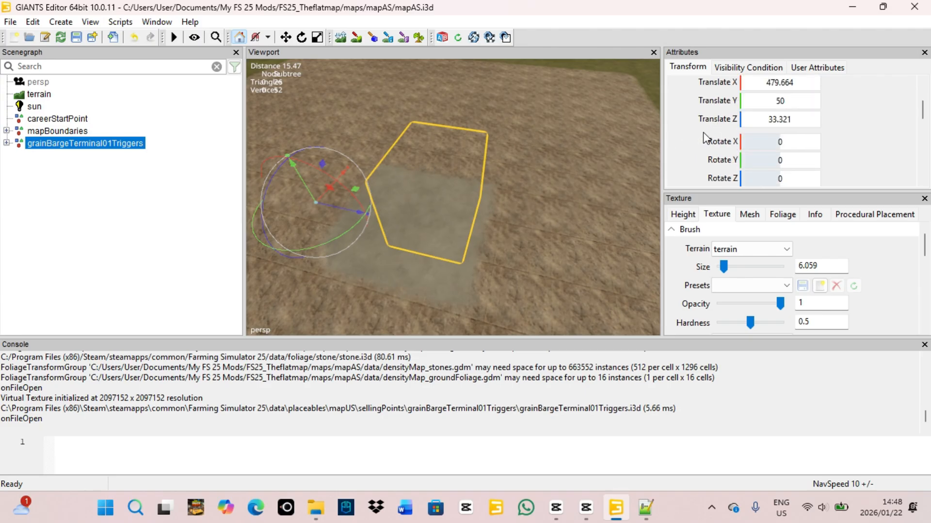
{"action": "scroll", "coordinate": [704, 138], "scroll_direction": "down", "scroll_amount": 1}
{"action": "scroll", "coordinate": [701, 131], "scroll_direction": "down", "scroll_amount": 1}
{"action": "scroll", "coordinate": [699, 130], "scroll_direction": "up", "scroll_amount": 1}
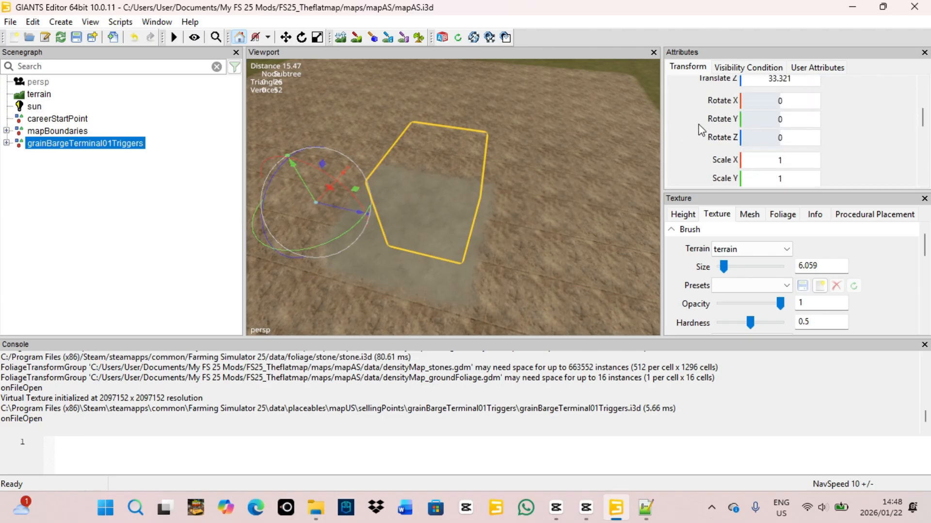
{"action": "scroll", "coordinate": [700, 130], "scroll_direction": "up", "scroll_amount": 2}
Copy the trigger's Translate X value, 479.664, into the first position value of the placeable in placeables.xml in Notepad++.
{"action": "double_click", "coordinate": [781, 124]}
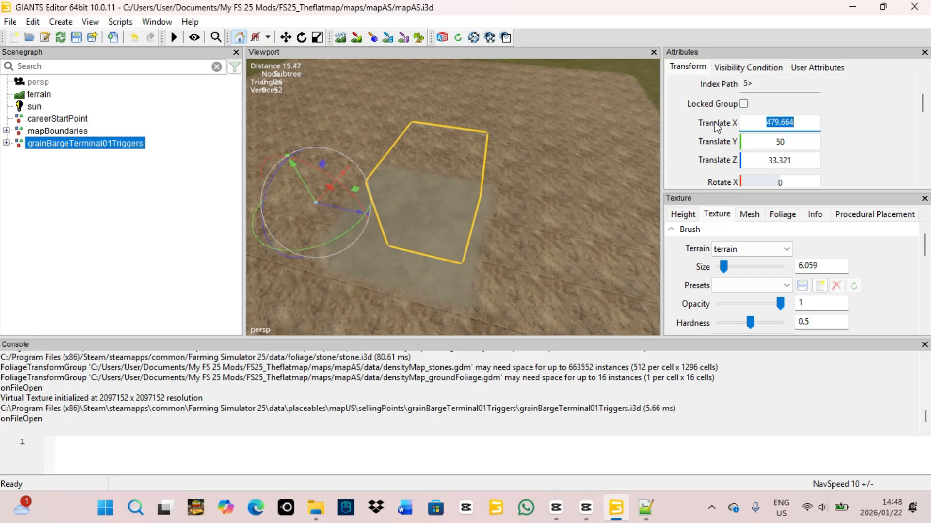
{"action": "right_click", "coordinate": [786, 122]}
{"action": "left_click", "coordinate": [792, 173]}
{"action": "left_click", "coordinate": [646, 517]}
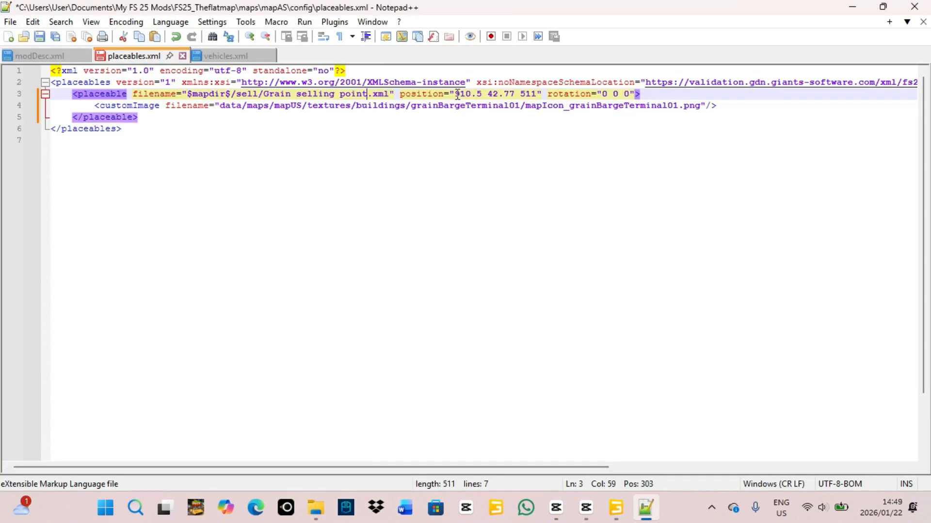
{"action": "left_click_drag", "start_coordinate": [456, 93], "coordinate": [479, 97]}
{"action": "right_click", "coordinate": [479, 97]}
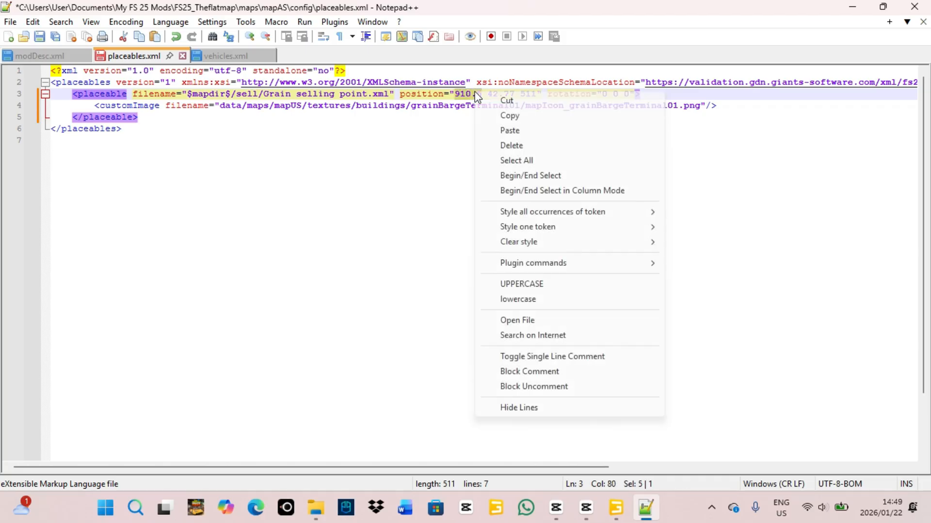
{"action": "left_click", "coordinate": [527, 132]}
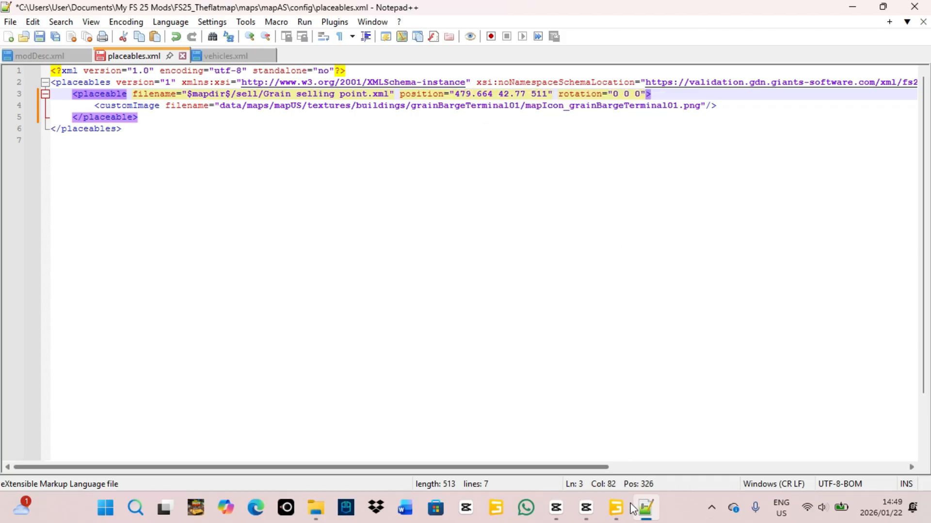
Copy the trigger's Translate Y value, 50, from GIANTS Editor into the placeable's second position value in Notepad++.
{"action": "mouse_move", "coordinate": [616, 507]}
{"action": "left_click", "coordinate": [626, 465]}
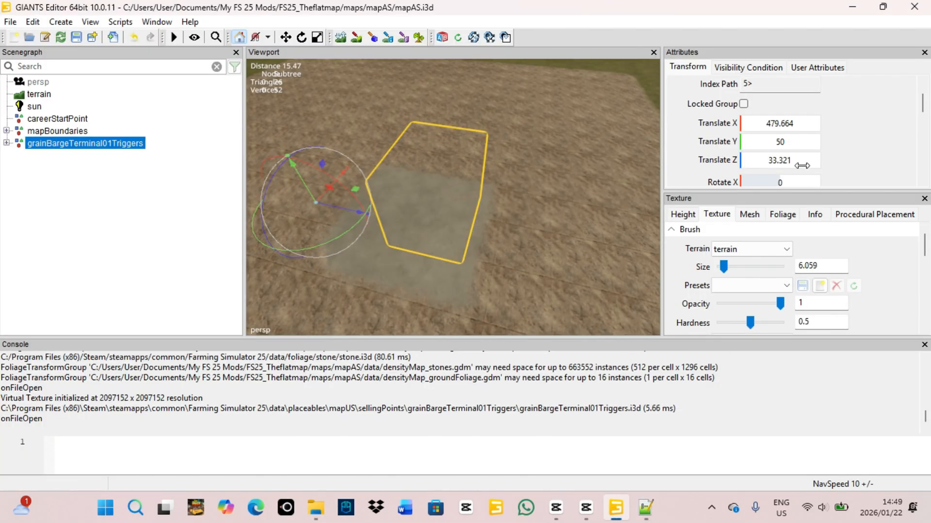
{"action": "double_click", "coordinate": [794, 146]}
{"action": "right_click", "coordinate": [790, 142]}
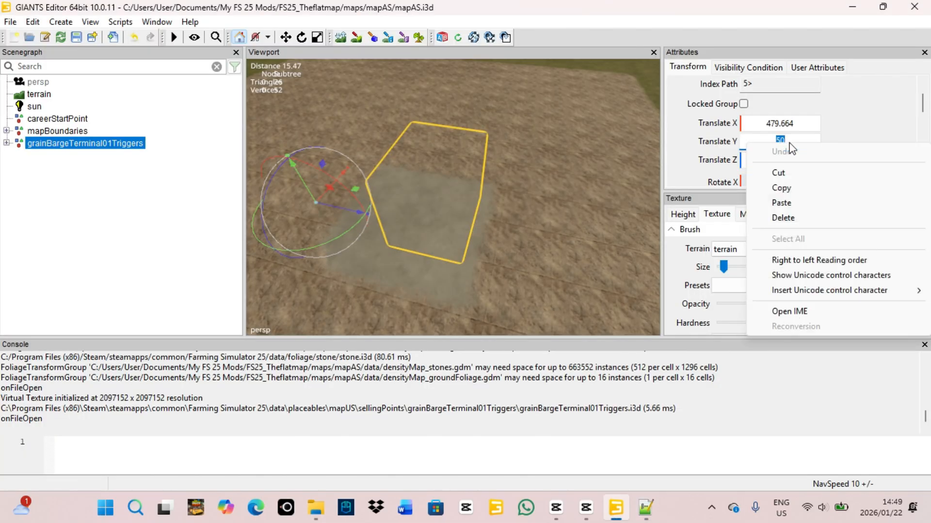
{"action": "left_click", "coordinate": [798, 192]}
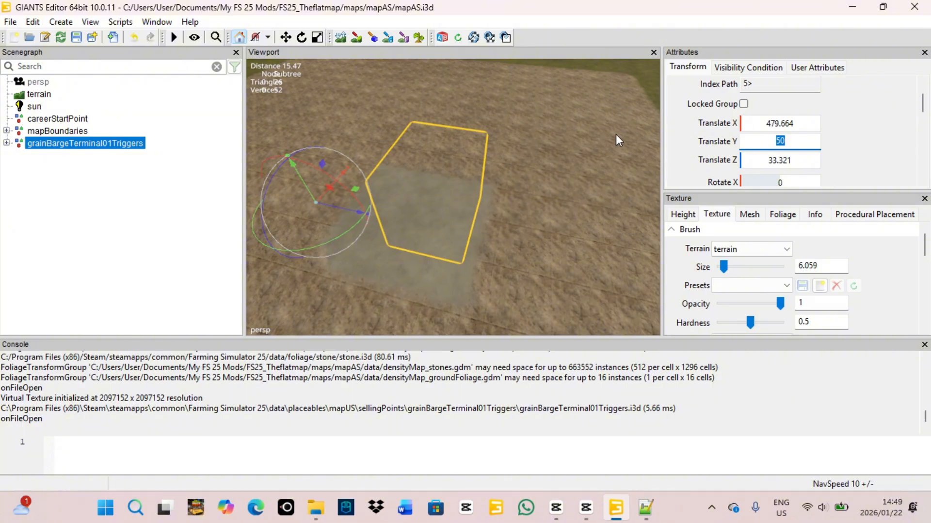
{"action": "mouse_move", "coordinate": [647, 510]}
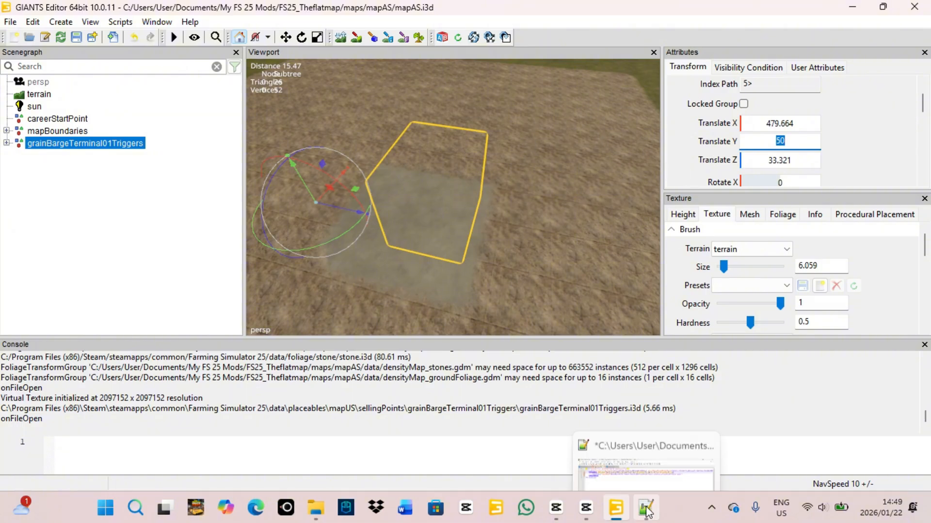
{"action": "left_click", "coordinate": [631, 452]}
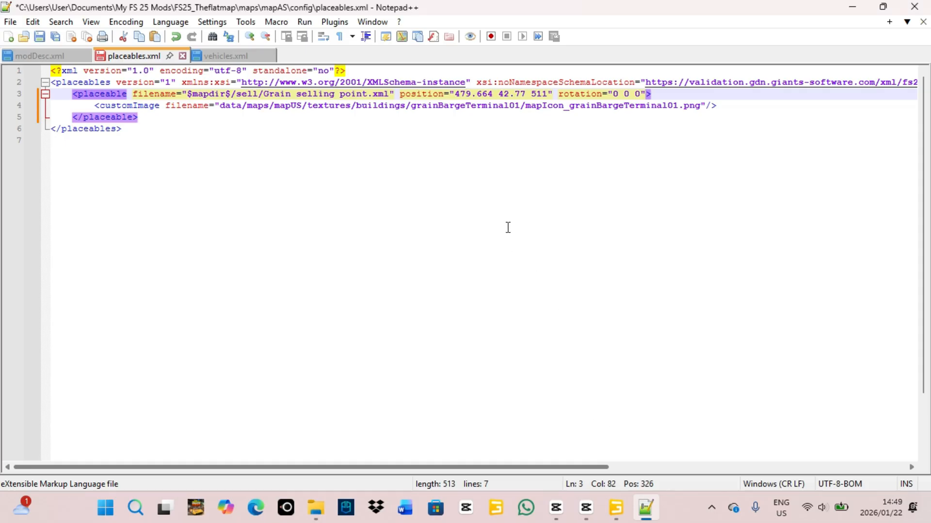
{"action": "left_click_drag", "start_coordinate": [527, 94], "coordinate": [499, 96]}
{"action": "right_click", "coordinate": [508, 93]}
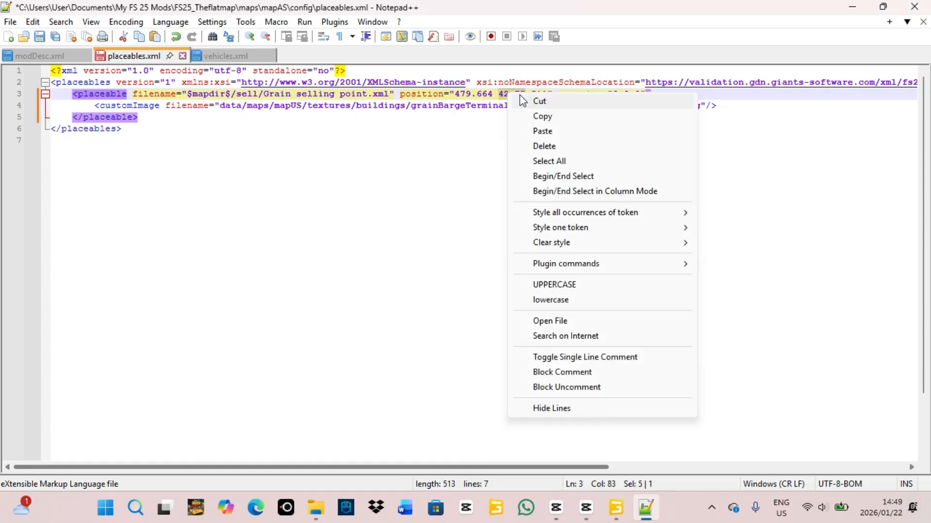
{"action": "left_click", "coordinate": [542, 131]}
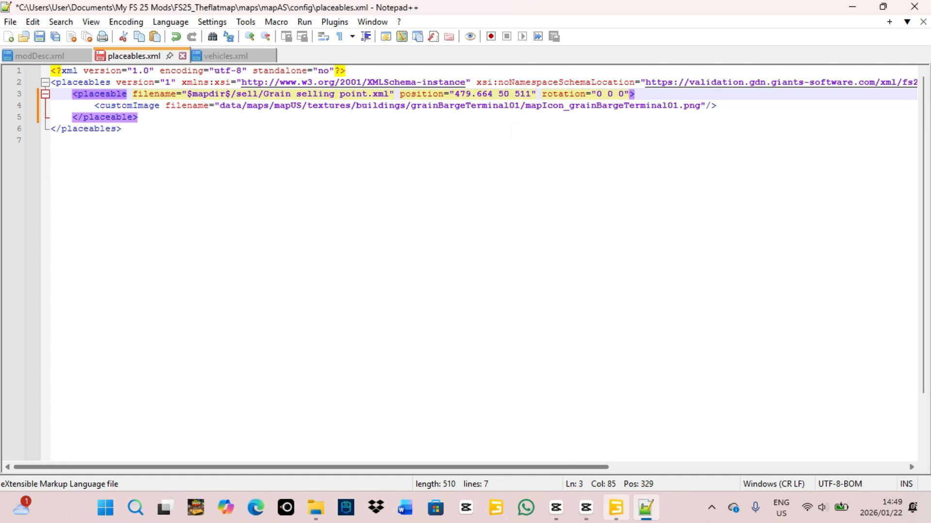
Copy the trigger's Translate Z value, 33.321, from GIANTS Editor into the placeable's third position value in Notepad++.
{"action": "left_click", "coordinate": [616, 507]}
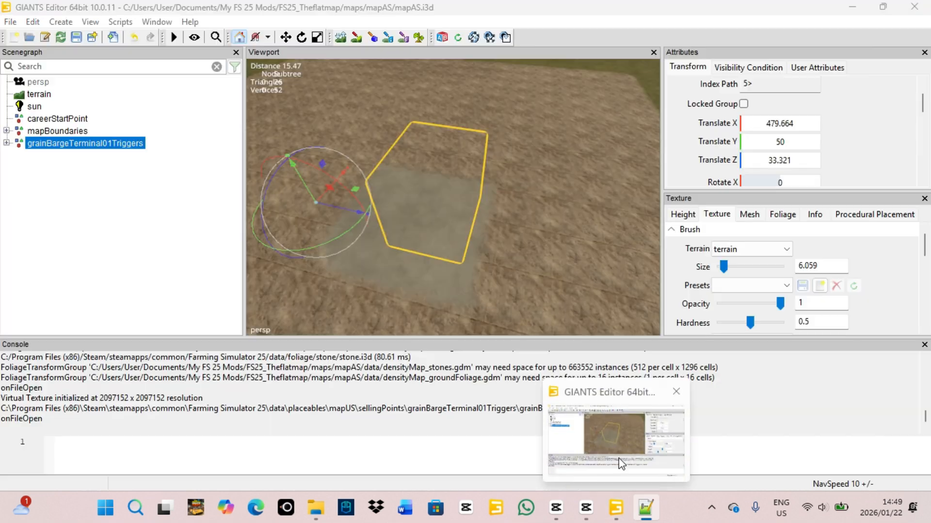
{"action": "double_click", "coordinate": [790, 160]}
{"action": "right_click", "coordinate": [789, 160]}
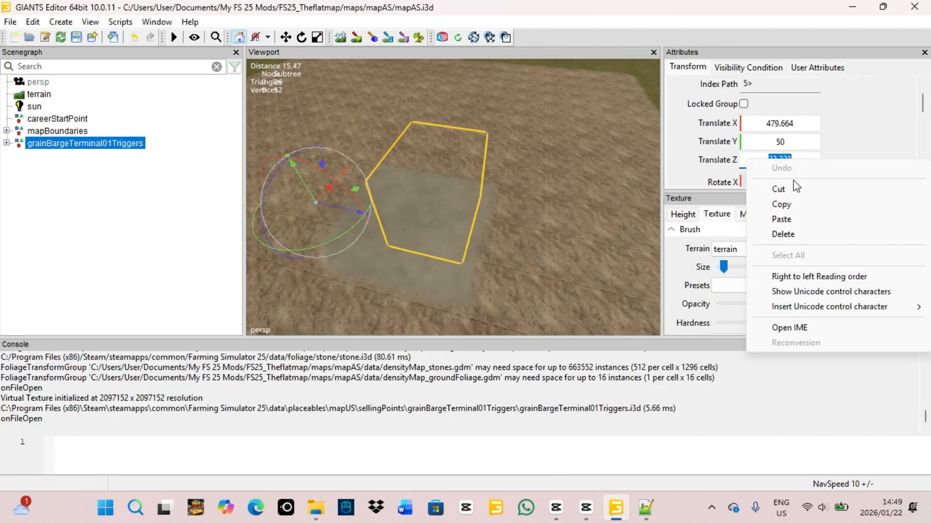
{"action": "left_click", "coordinate": [781, 204]}
{"action": "left_click", "coordinate": [646, 507]}
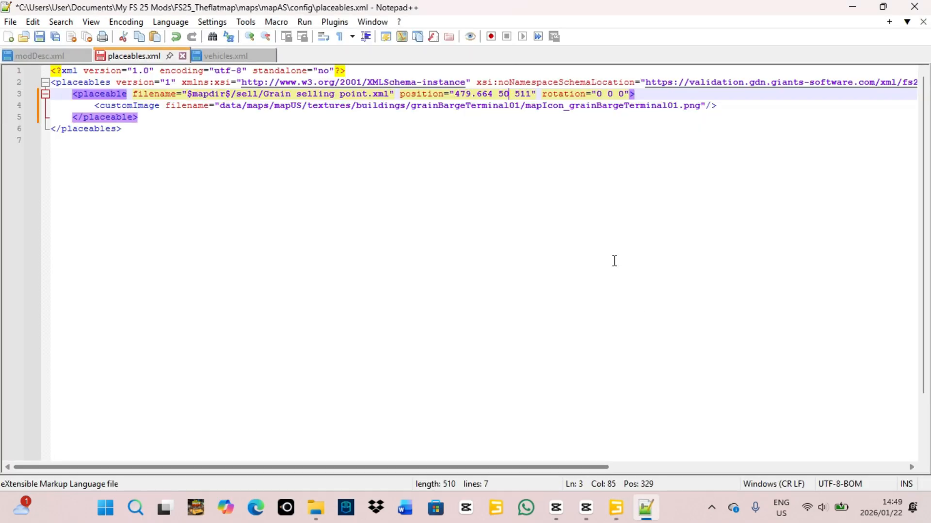
{"action": "left_click_drag", "start_coordinate": [533, 94], "coordinate": [516, 93]}
{"action": "right_click", "coordinate": [518, 96]}
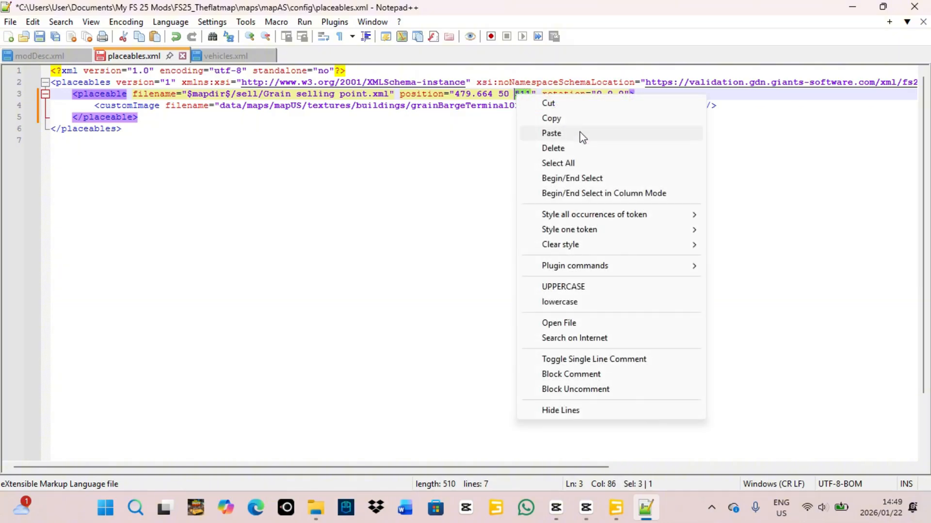
{"action": "left_click", "coordinate": [568, 134]}
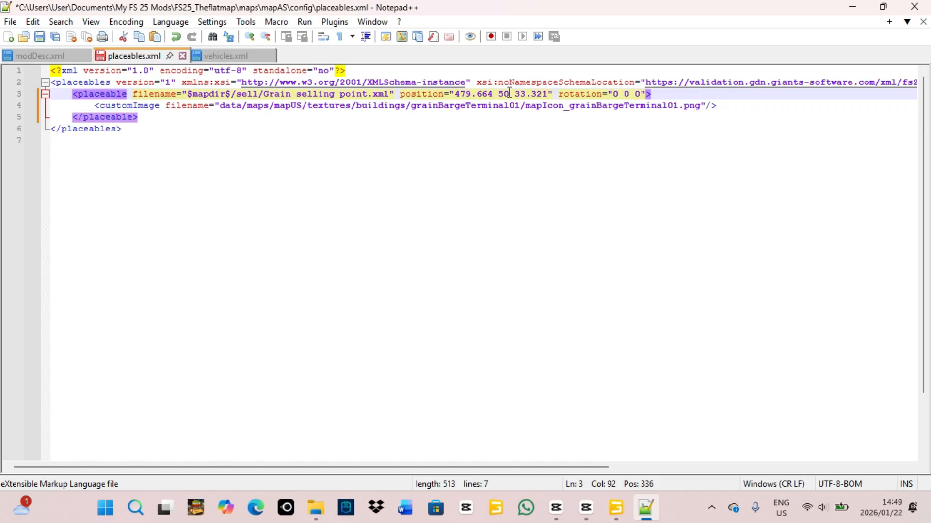
Paste the copied 33.321 over the third position value again and restore the space after 50.
{"action": "left_click_drag", "start_coordinate": [509, 94], "coordinate": [547, 92]}
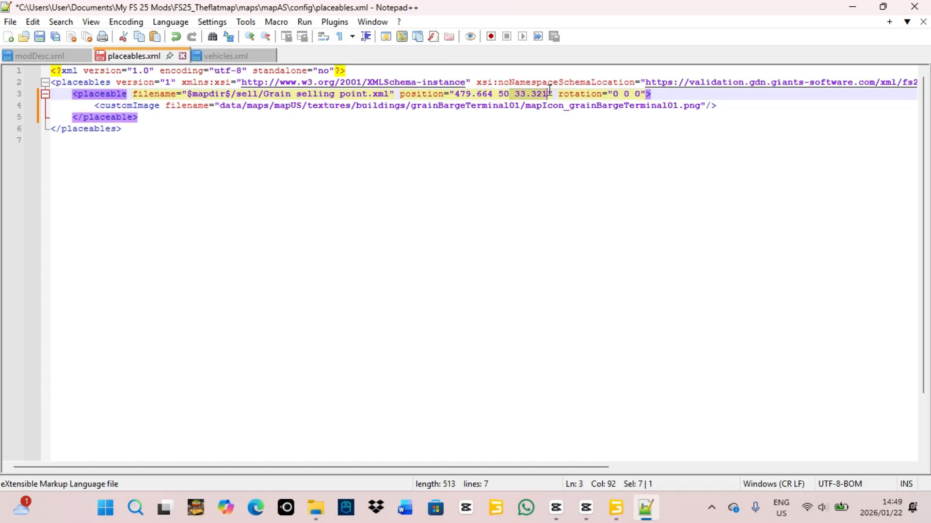
{"action": "right_click", "coordinate": [516, 95]}
{"action": "left_click", "coordinate": [553, 133]}
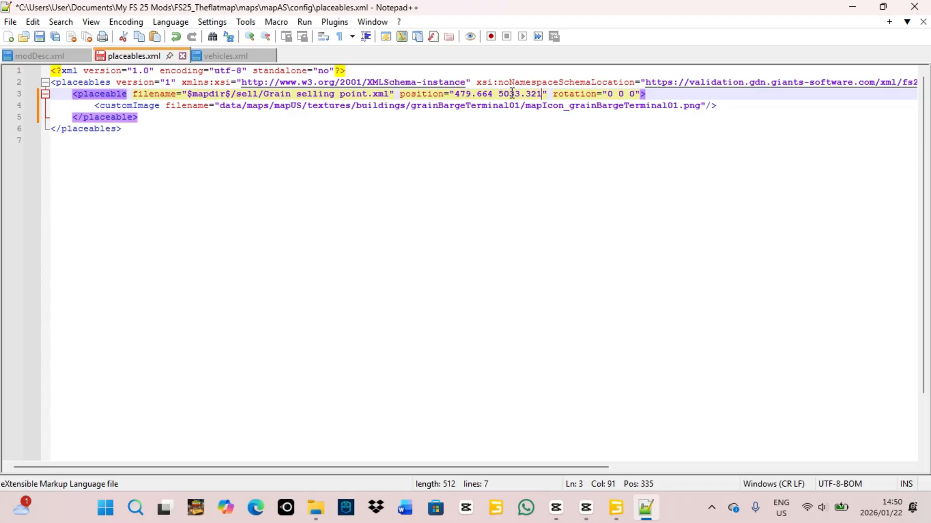
{"action": "left_click", "coordinate": [508, 94]}
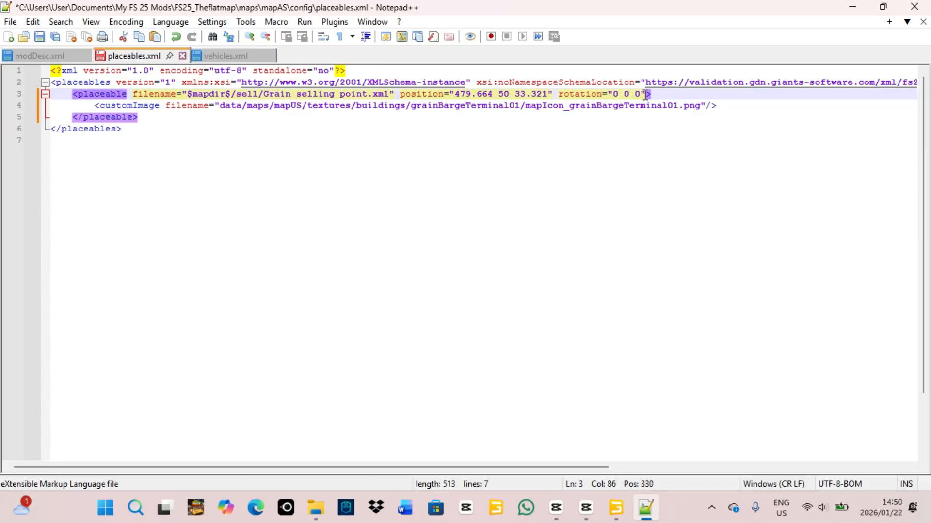
Compare the trigger's rotation in GIANTS Editor with the placeable's rotation, and save placeables.xml before closing Notepad++.
{"action": "mouse_move", "coordinate": [616, 506]}
{"action": "left_click", "coordinate": [625, 454]}
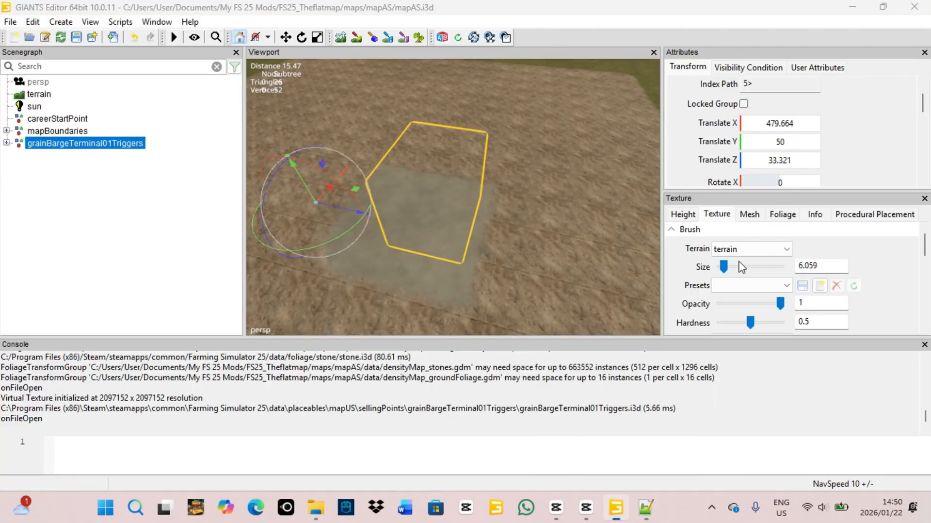
{"action": "scroll", "coordinate": [737, 131], "scroll_direction": "down", "scroll_amount": 2}
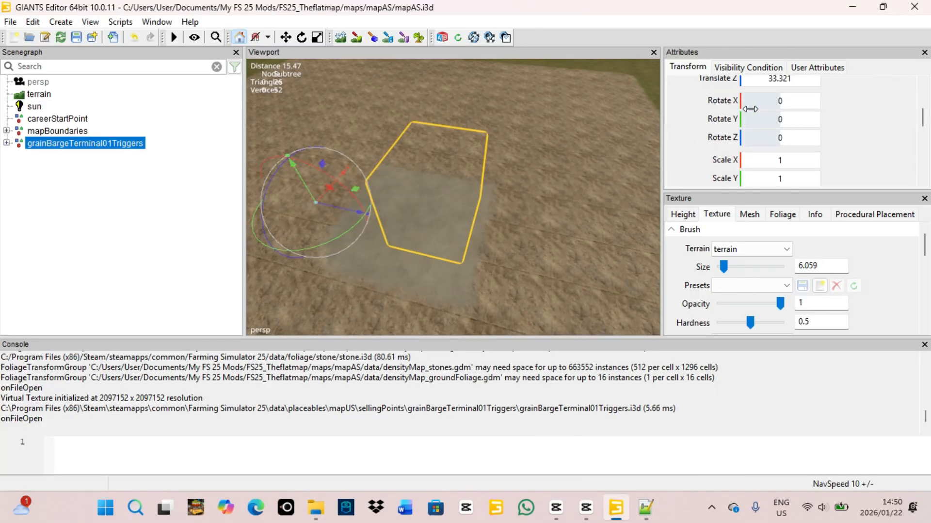
{"action": "left_click", "coordinate": [646, 515]}
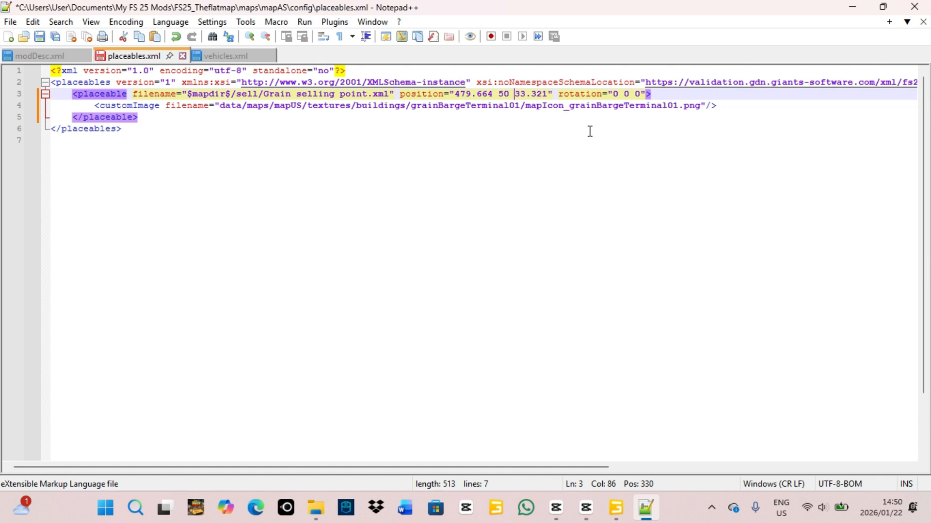
{"action": "key", "text": "ctrl+s"}
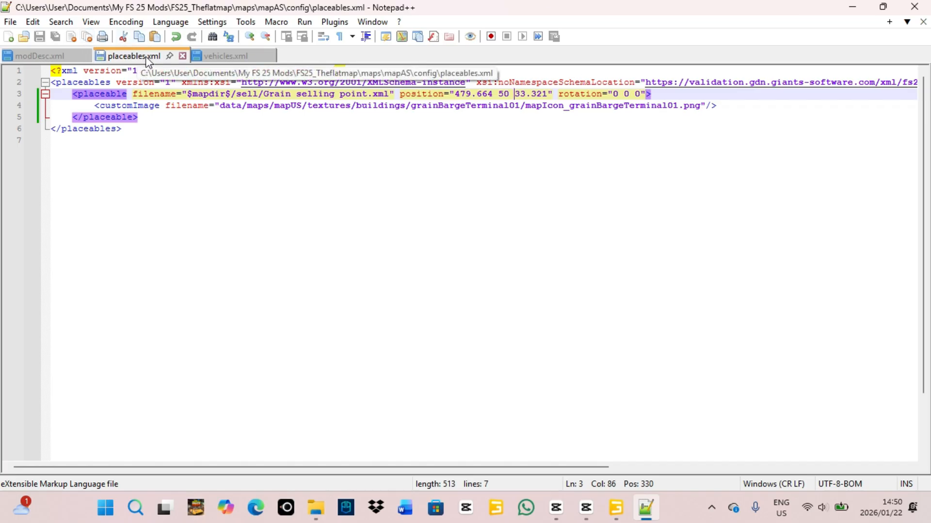
{"action": "left_click", "coordinate": [915, 7]}
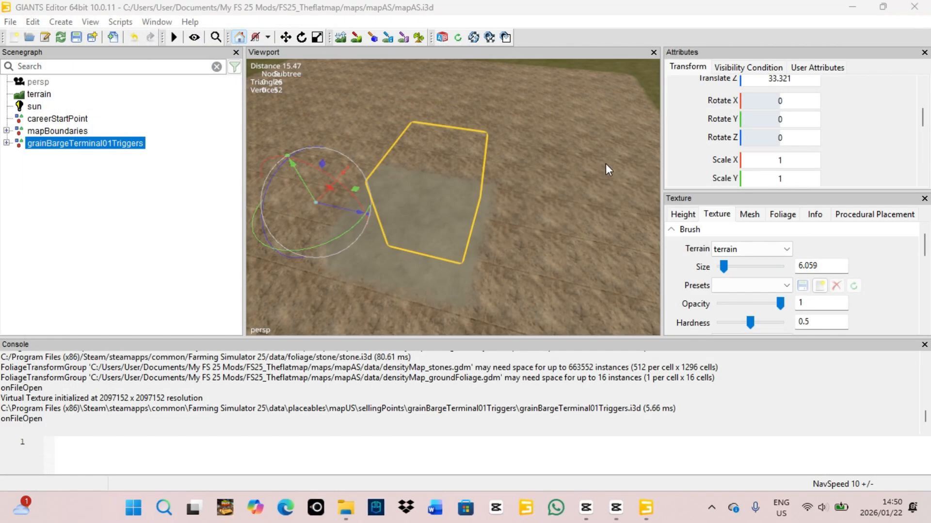
Switch to File Explorer and open the Farming Simulator 25 folder inside Steam's steamapps common folder.
{"action": "mouse_move", "coordinate": [346, 507]}
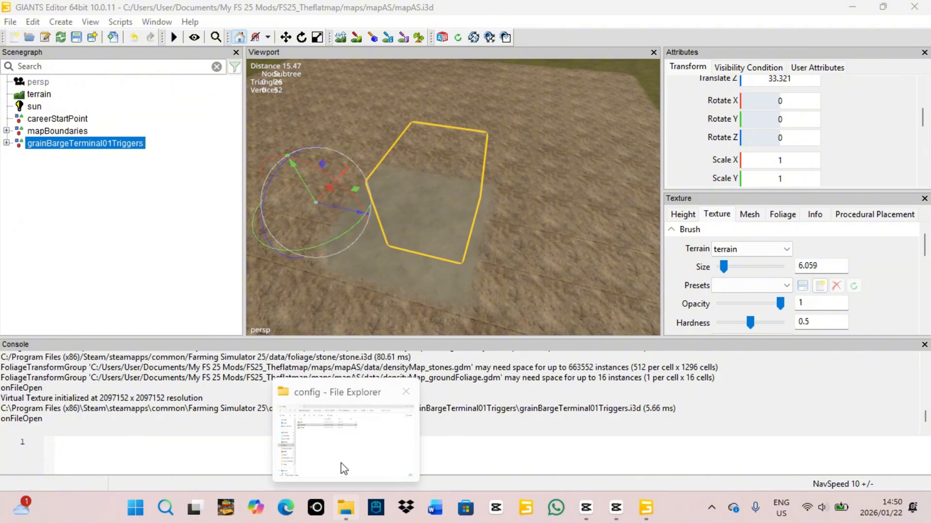
{"action": "left_click", "coordinate": [344, 450]}
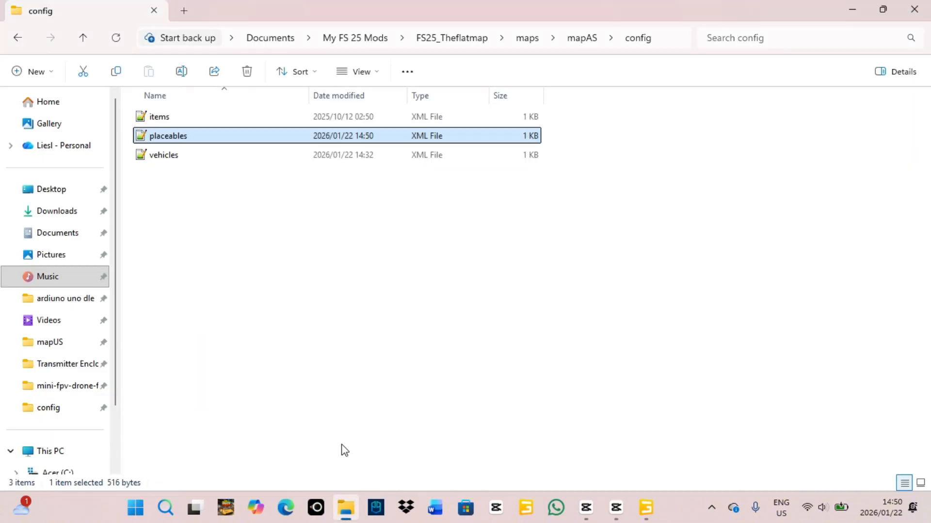
{"action": "left_click", "coordinate": [18, 39]}
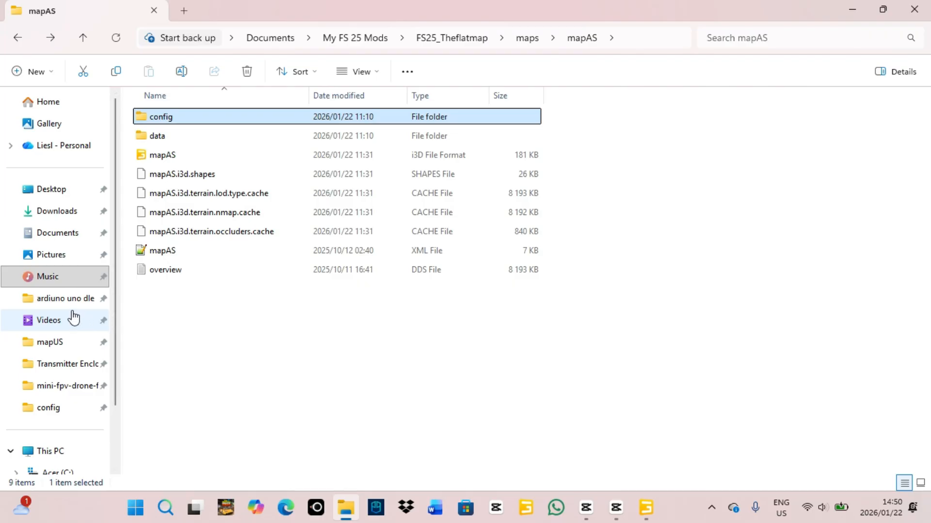
{"action": "left_click", "coordinate": [76, 343]}
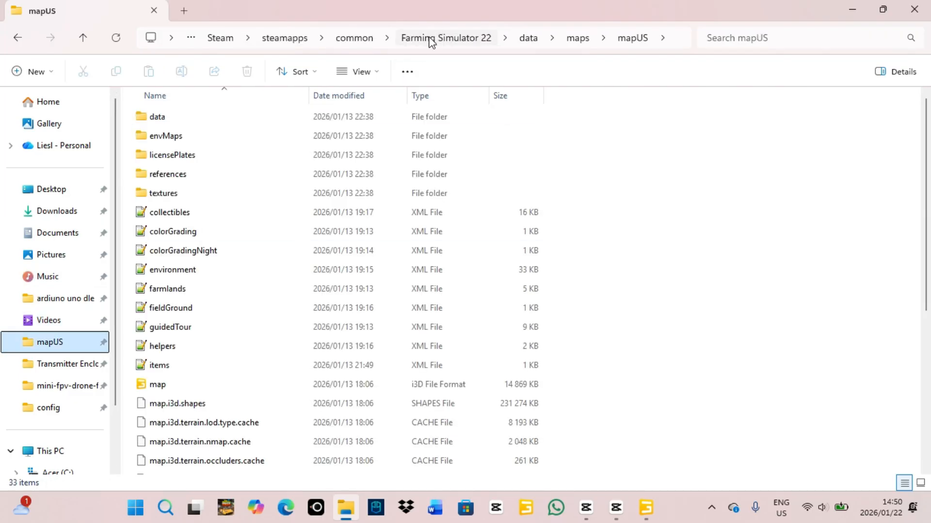
{"action": "left_click", "coordinate": [429, 39]}
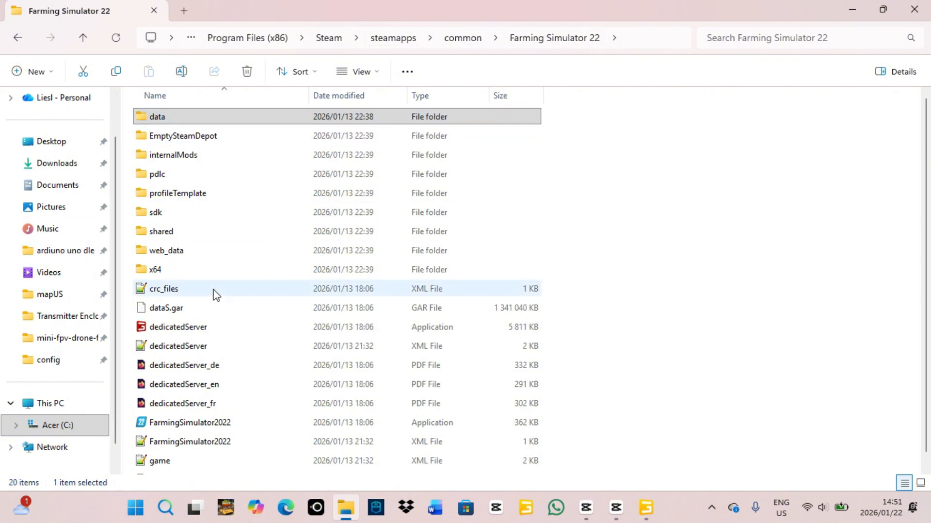
{"action": "left_click", "coordinate": [458, 39]}
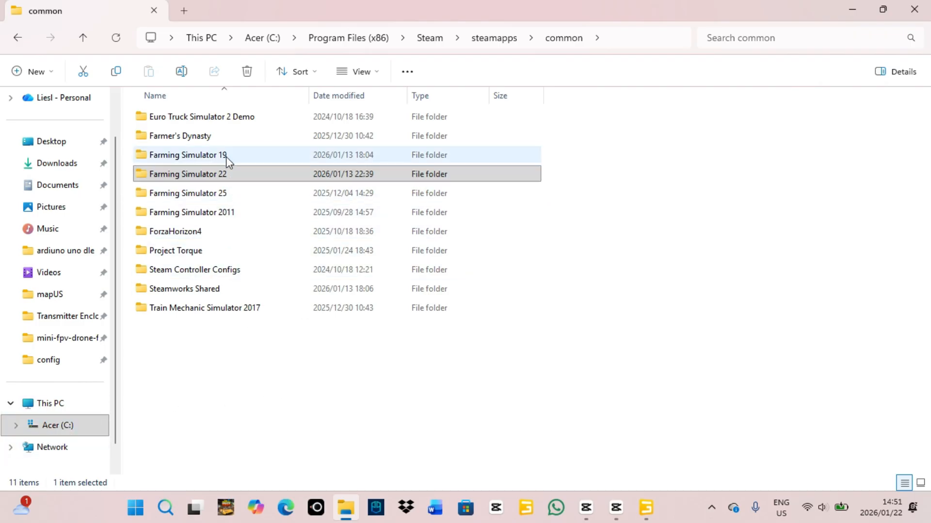
{"action": "double_click", "coordinate": [217, 194]}
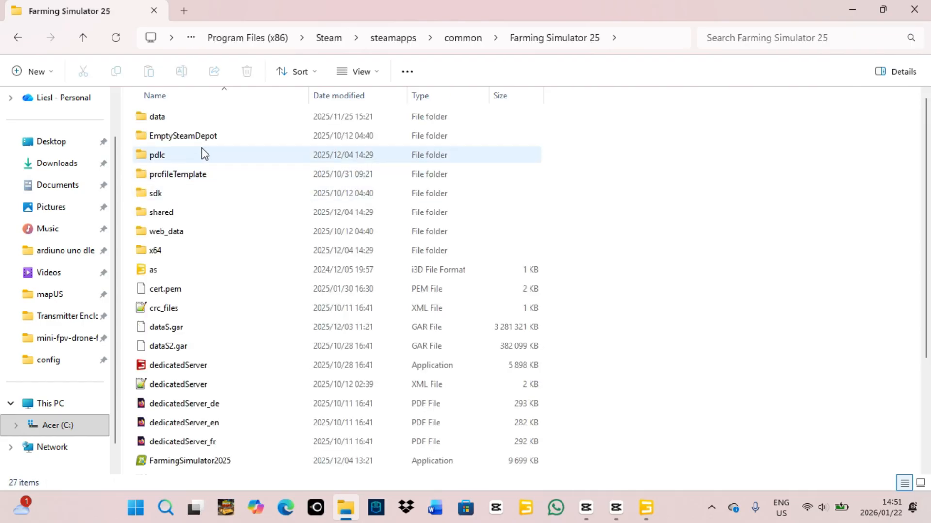
Open storeItems.xml from the game's data/maps/mapAS/config folder in Notepad++.
{"action": "double_click", "coordinate": [175, 122]}
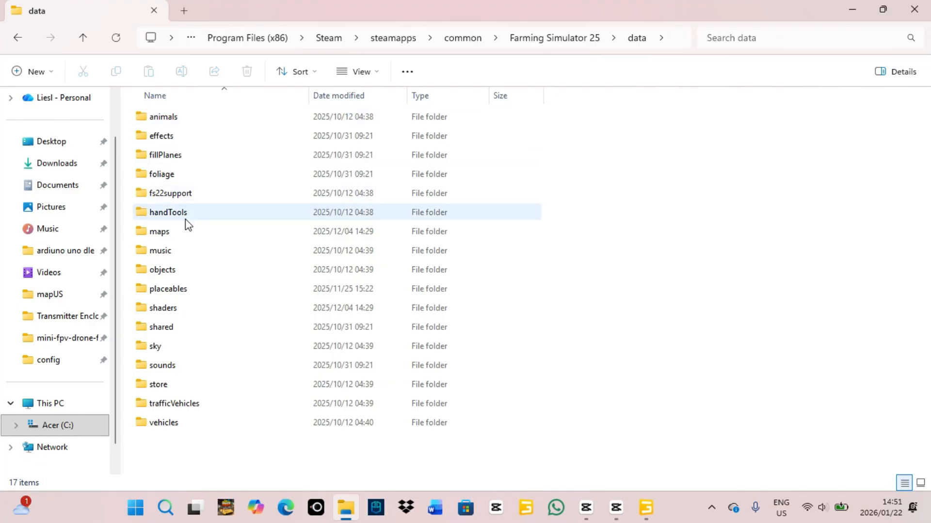
{"action": "double_click", "coordinate": [184, 237]}
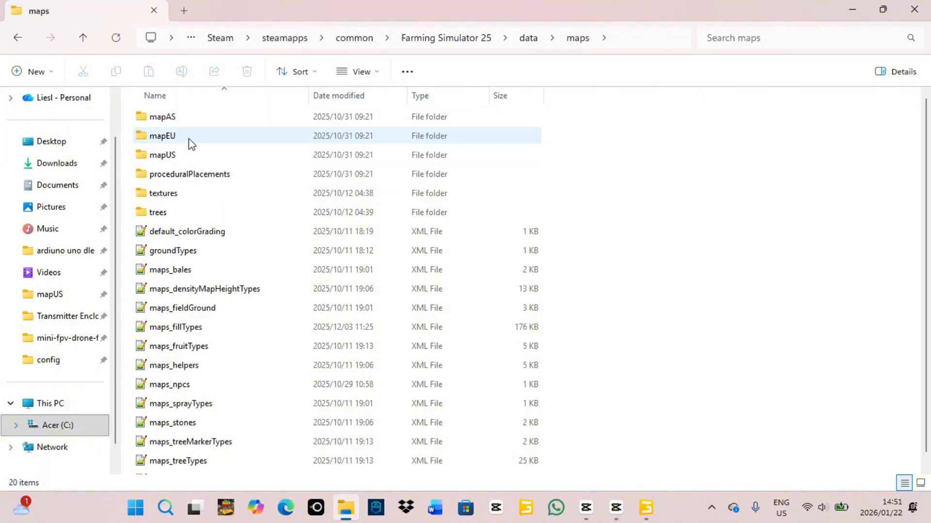
{"action": "left_click", "coordinate": [184, 120]}
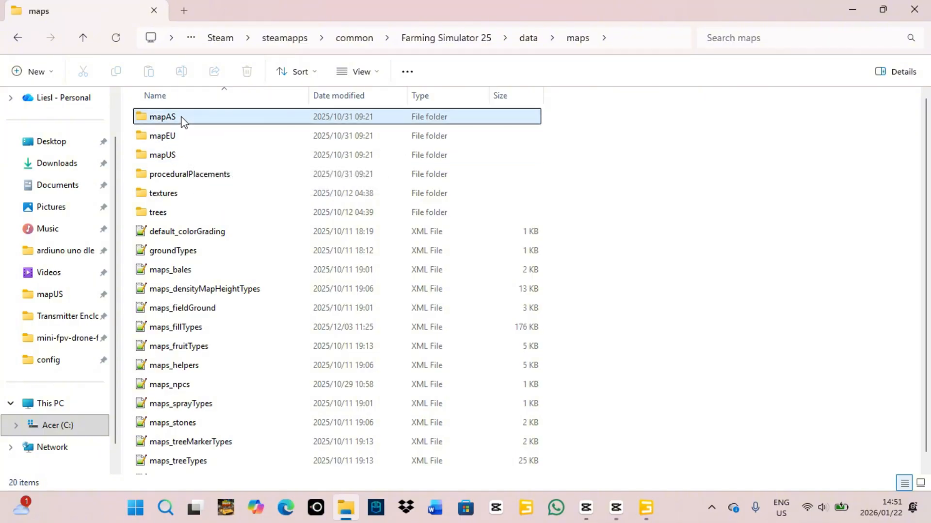
{"action": "double_click", "coordinate": [183, 121]}
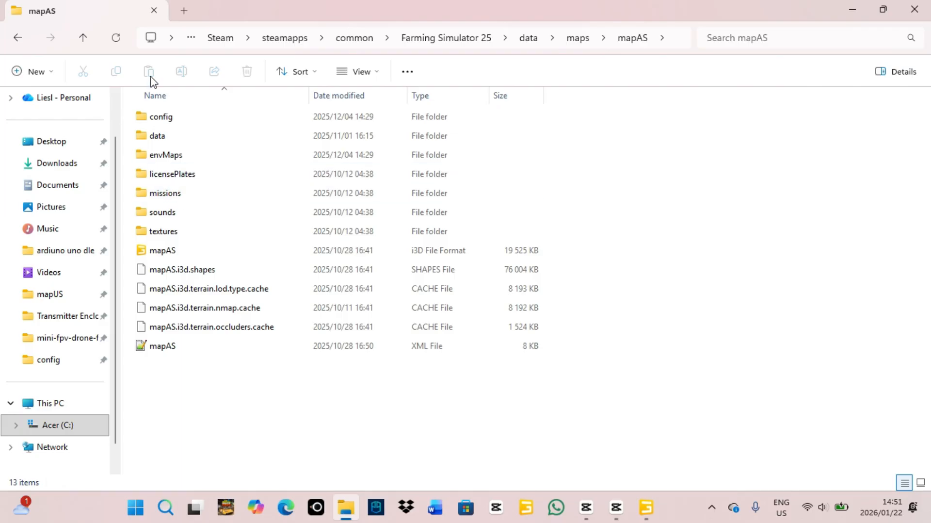
{"action": "double_click", "coordinate": [174, 120]}
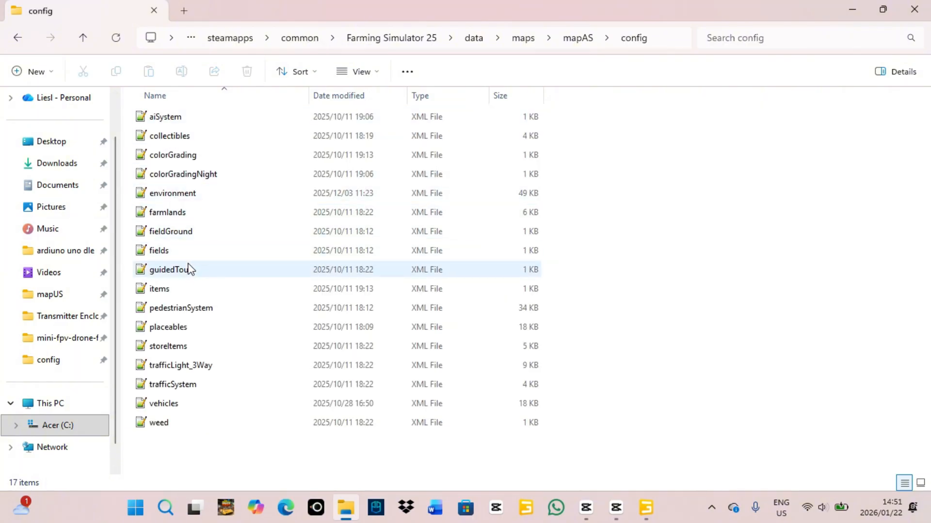
{"action": "double_click", "coordinate": [177, 346]}
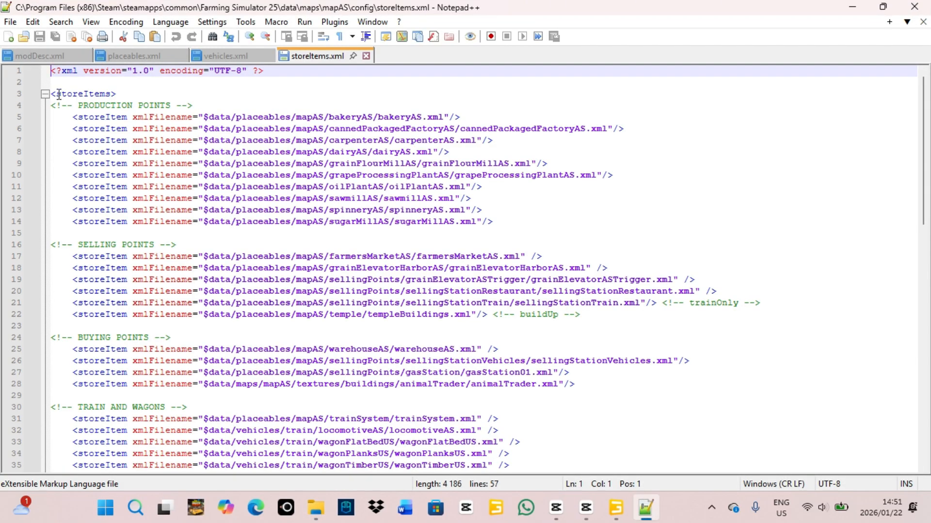
Copy the opening <storeItems> tag from storeItems.xml onto a new line below </maps> in modDesc.xml, adding a blank line after </map>.
{"action": "left_click_drag", "start_coordinate": [52, 93], "coordinate": [119, 94]}
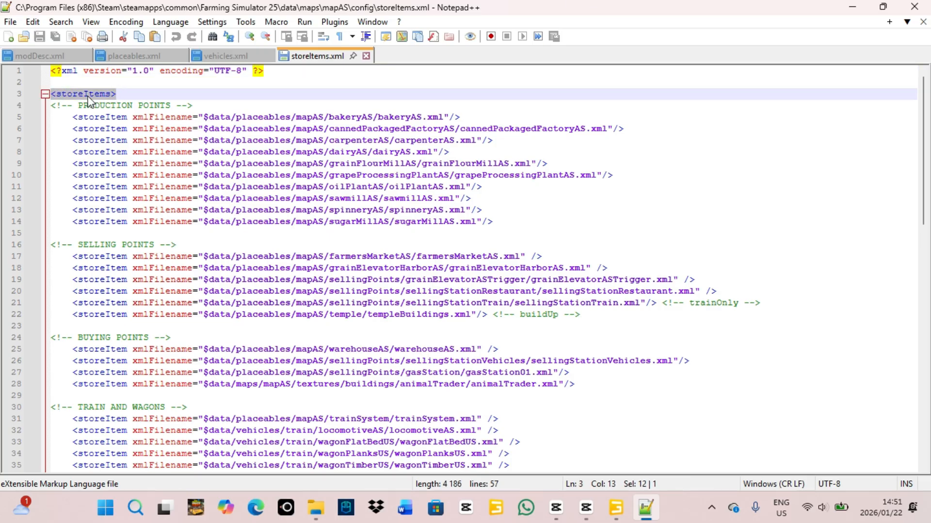
{"action": "right_click", "coordinate": [100, 98]}
{"action": "left_click", "coordinate": [121, 120]}
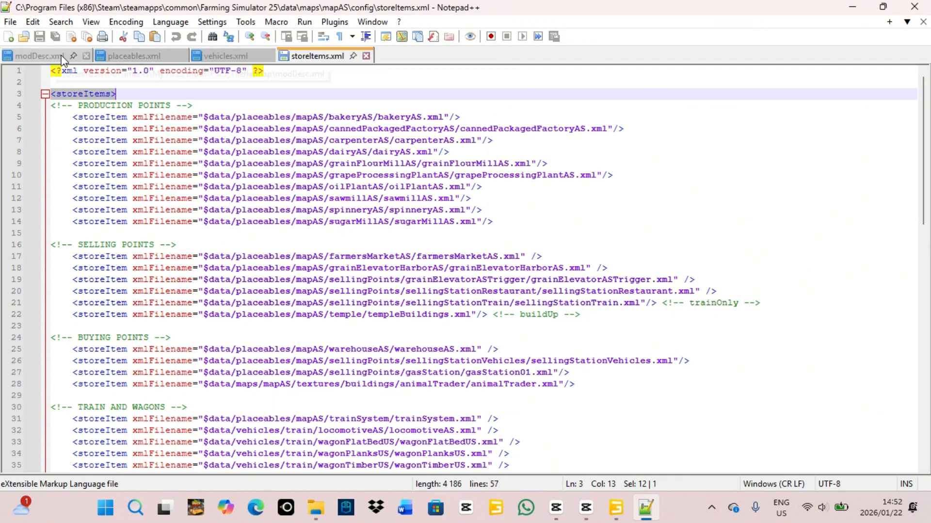
{"action": "left_click", "coordinate": [28, 56]}
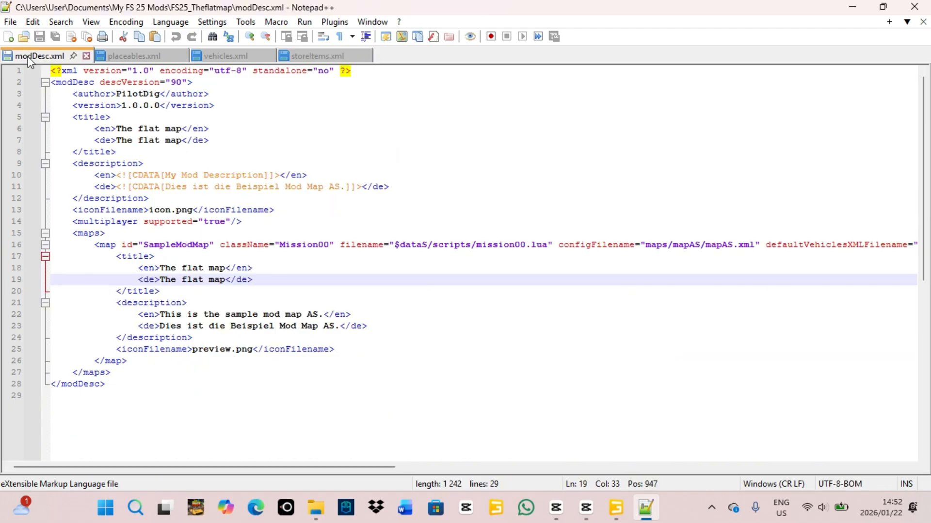
{"action": "left_click", "coordinate": [130, 361]}
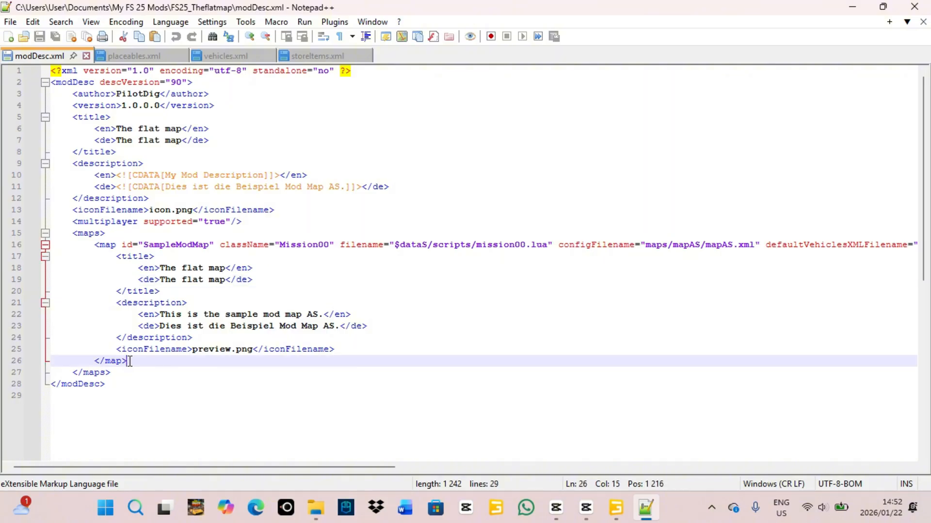
{"action": "key", "text": "Return"}
{"action": "left_click", "coordinate": [111, 384]}
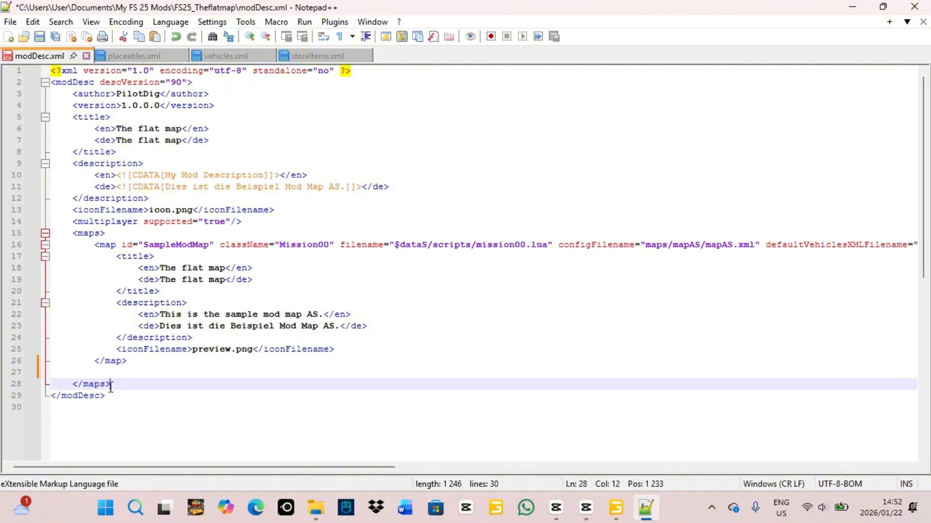
{"action": "key", "text": "Return"}
{"action": "right_click", "coordinate": [73, 394]}
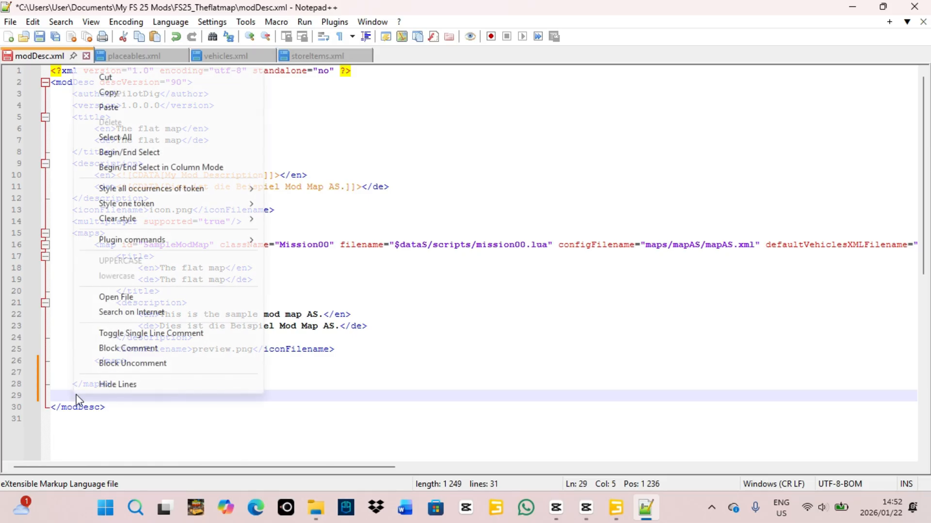
{"action": "left_click", "coordinate": [109, 107]}
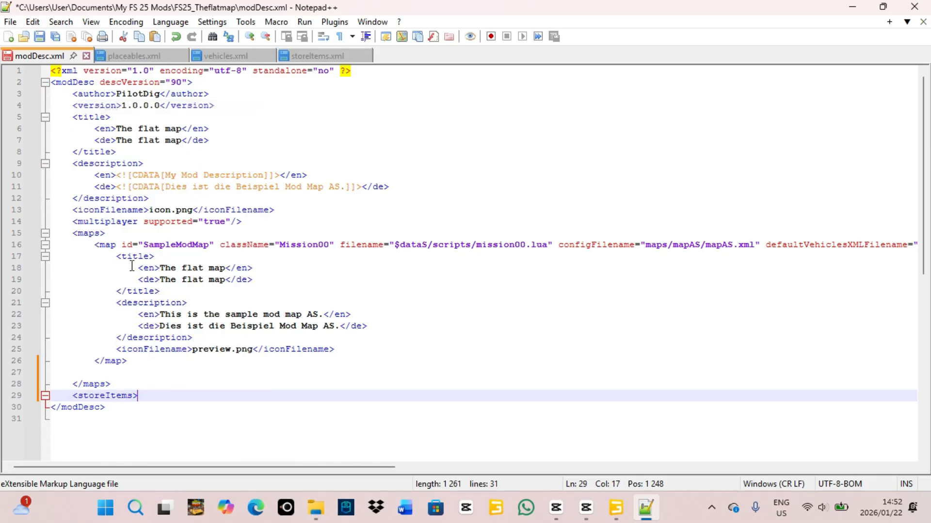
Copy the closing </storeItems> tag from storeItems.xml onto a new line below <storeItems> in modDesc.xml.
{"action": "left_click", "coordinate": [315, 55]}
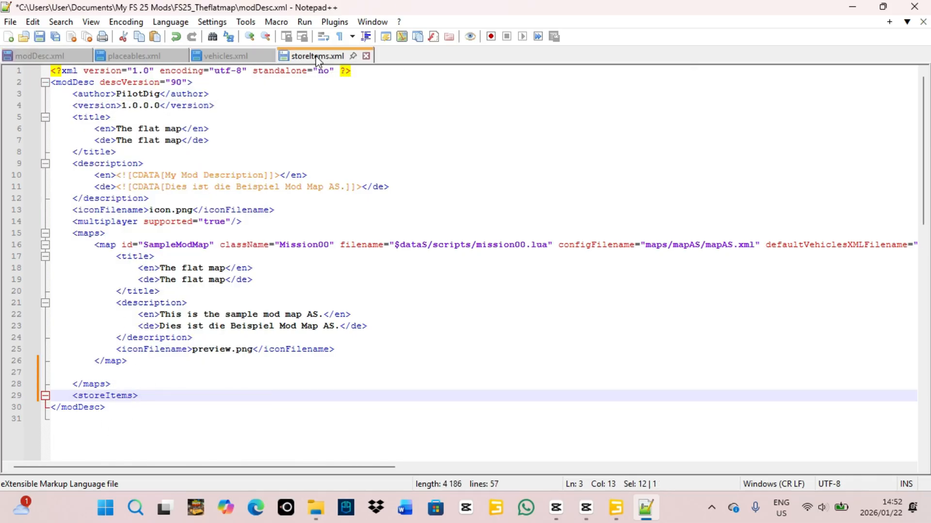
{"action": "scroll", "coordinate": [176, 332], "scroll_direction": "down", "scroll_amount": 10}
{"action": "scroll", "coordinate": [167, 316], "scroll_direction": "up", "scroll_amount": 4}
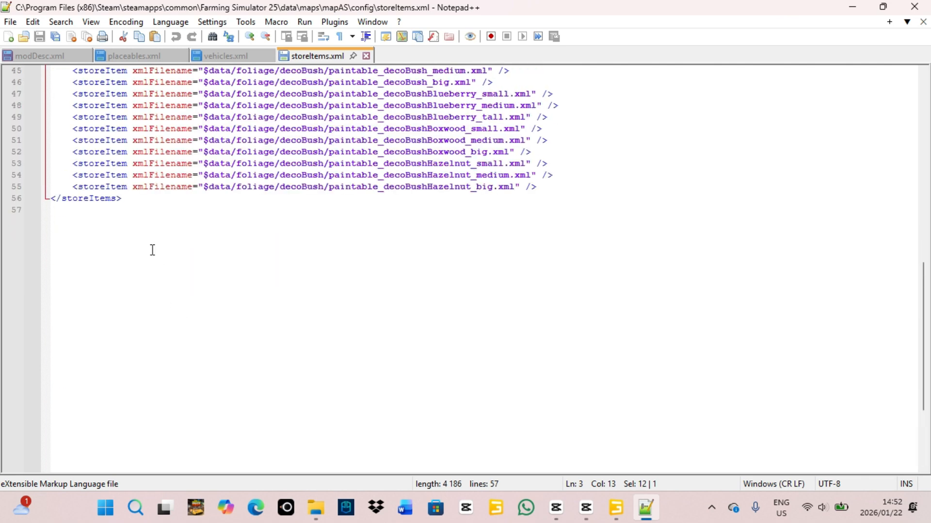
{"action": "scroll", "coordinate": [148, 255], "scroll_direction": "up", "scroll_amount": 2}
{"action": "left_click", "coordinate": [129, 273]}
{"action": "left_click_drag", "start_coordinate": [129, 273], "coordinate": [52, 270]}
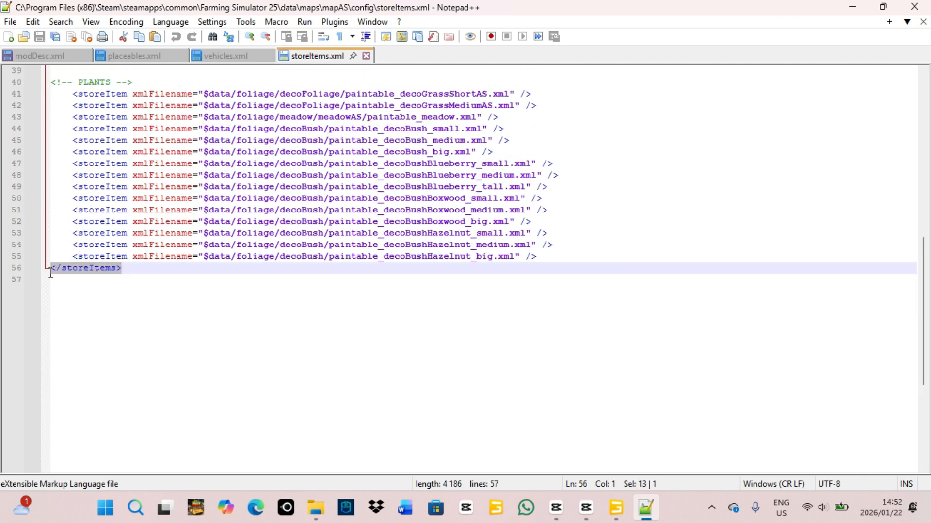
{"action": "right_click", "coordinate": [63, 274]}
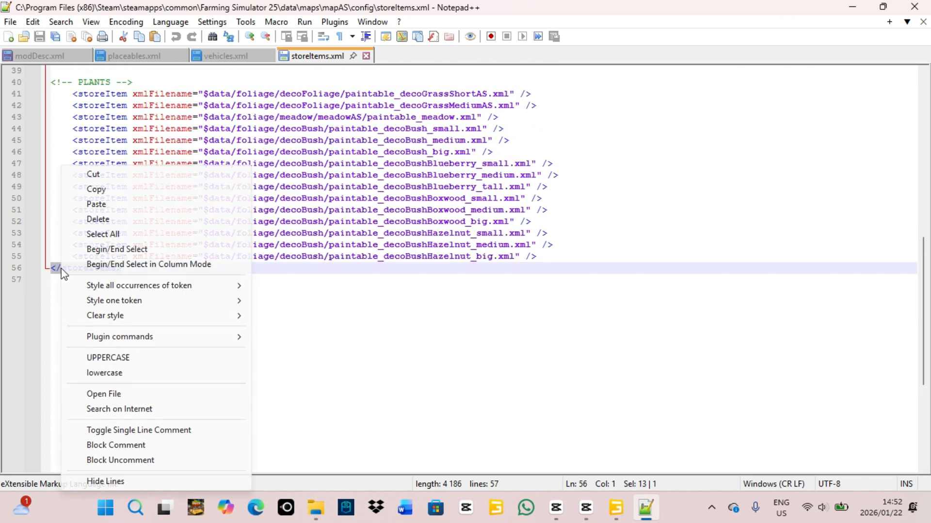
{"action": "left_click", "coordinate": [121, 190]}
{"action": "left_click", "coordinate": [22, 56]}
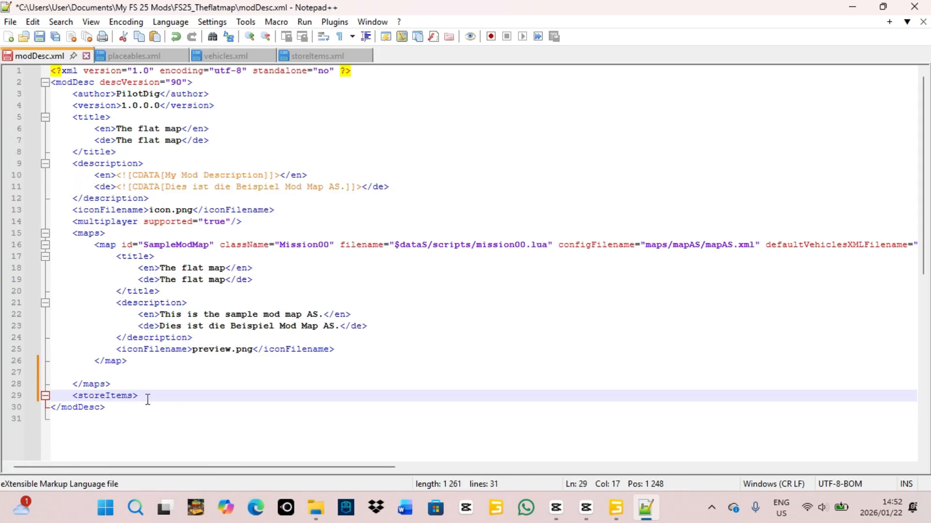
{"action": "key", "text": "Return"}
{"action": "right_click", "coordinate": [78, 405]}
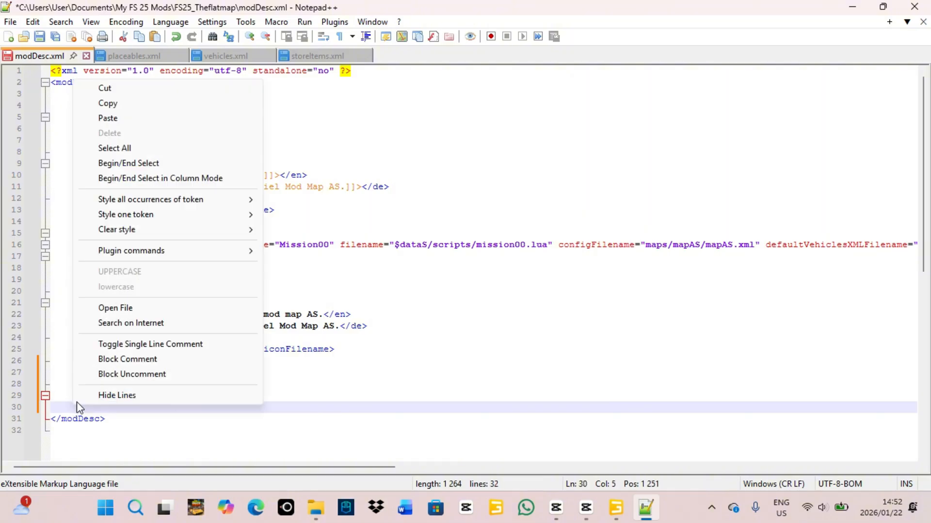
{"action": "left_click", "coordinate": [116, 118]}
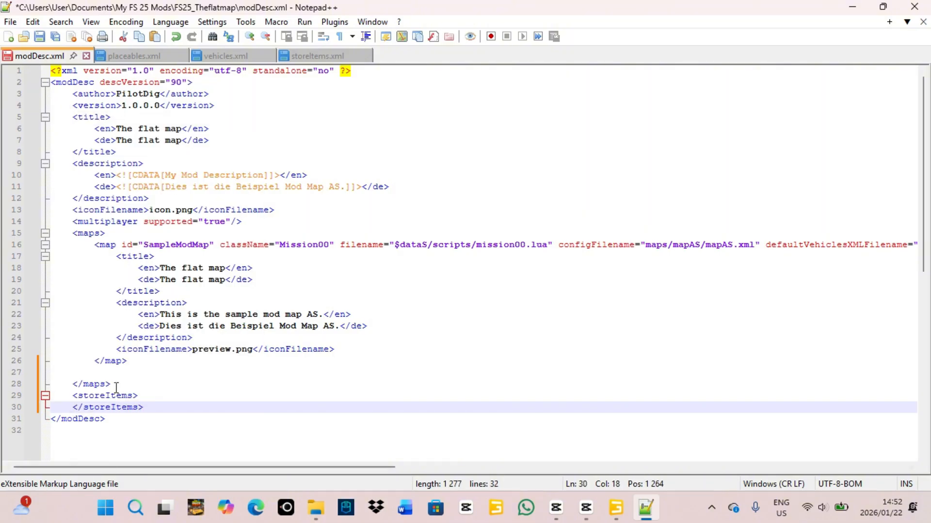
Copy the paintable_decoBushHazelnut_big.xml storeItem line from storeItems.xml onto a new line between the storeItems tags in modDesc.xml, closing storeItems.xml.
{"action": "left_click", "coordinate": [138, 396]}
{"action": "key", "text": "Return"}
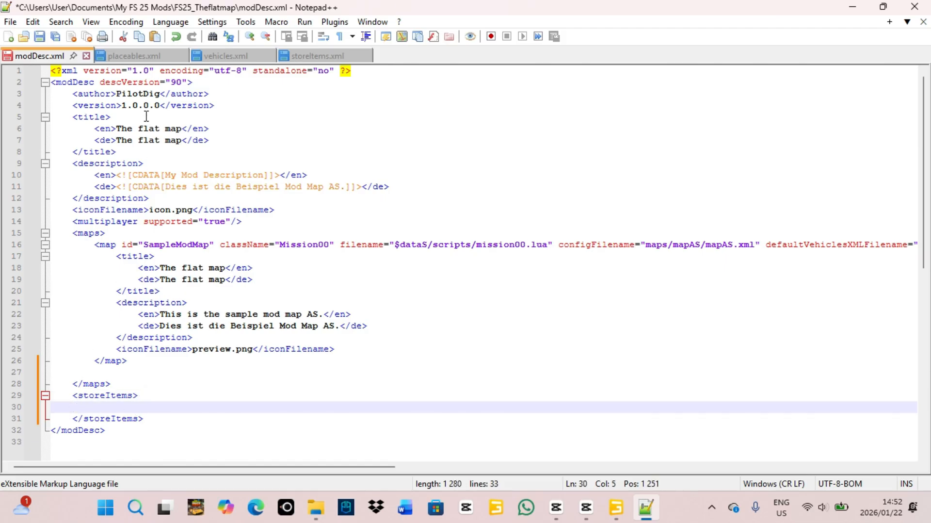
{"action": "left_click", "coordinate": [319, 56]}
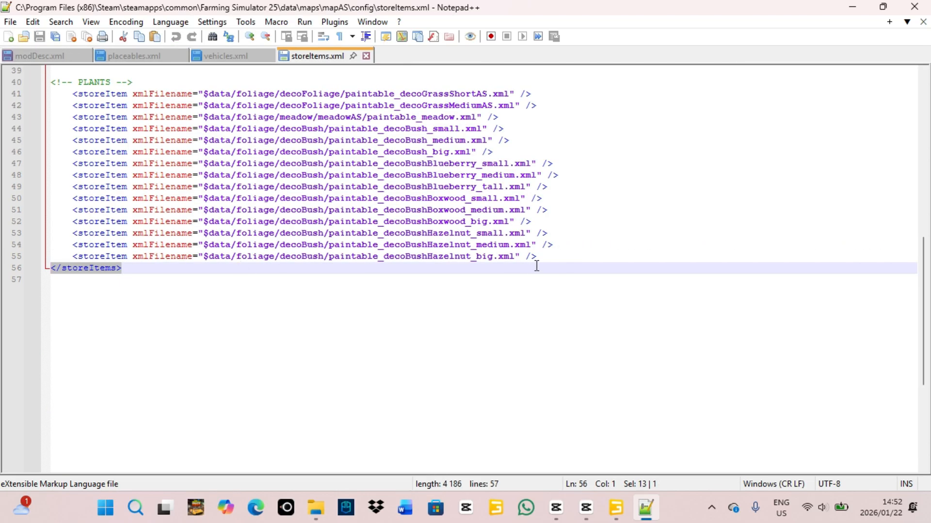
{"action": "left_click_drag", "start_coordinate": [541, 258], "coordinate": [56, 258]}
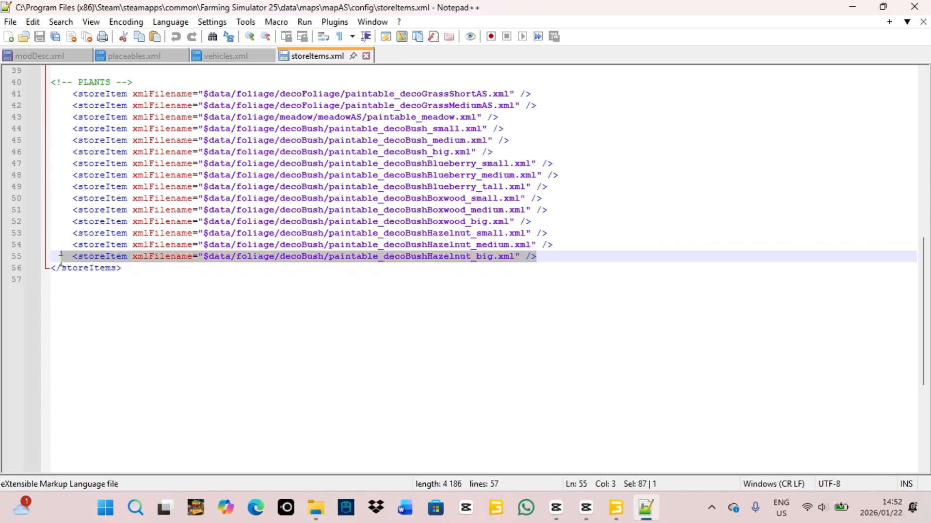
{"action": "right_click", "coordinate": [113, 262]}
{"action": "left_click", "coordinate": [168, 191]}
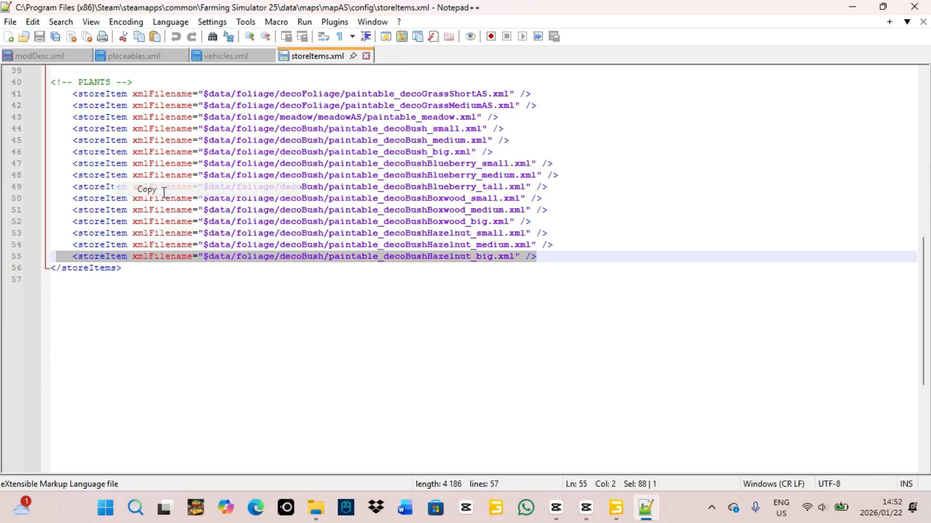
{"action": "left_click", "coordinate": [367, 56]}
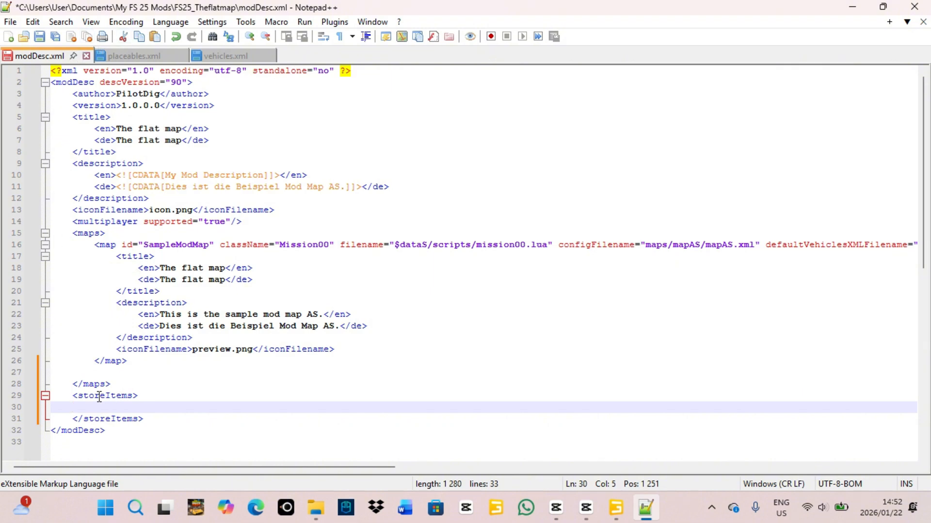
{"action": "right_click", "coordinate": [78, 406]}
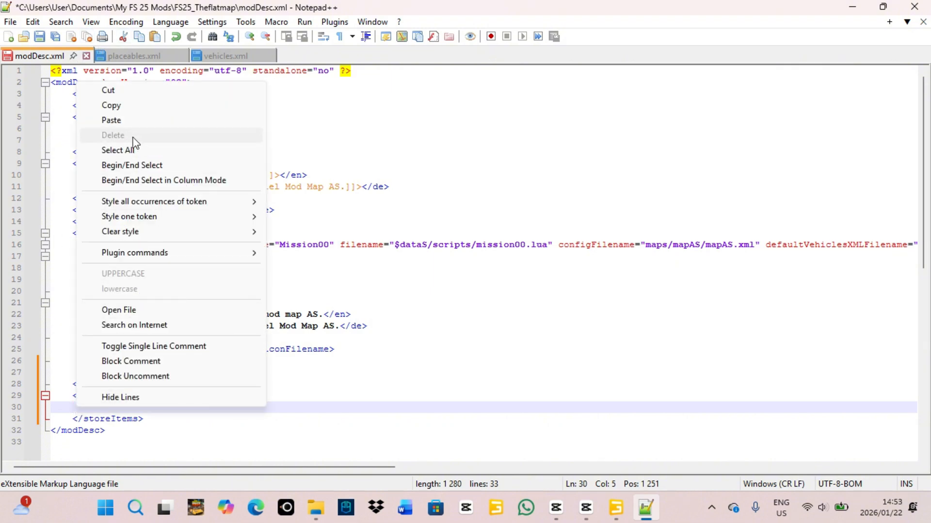
{"action": "left_click", "coordinate": [127, 120]}
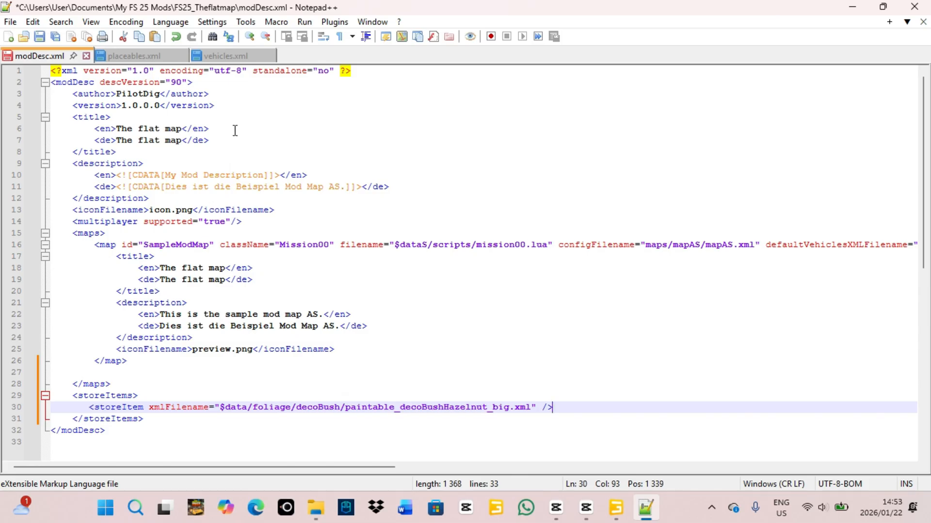
{"action": "key", "text": "ctrl+s"}
Copy the path sell/Grain selling point.xml, without the $mapdir$/ prefix, from the placeable's filename in placeables.xml.
{"action": "left_click", "coordinate": [140, 56]}
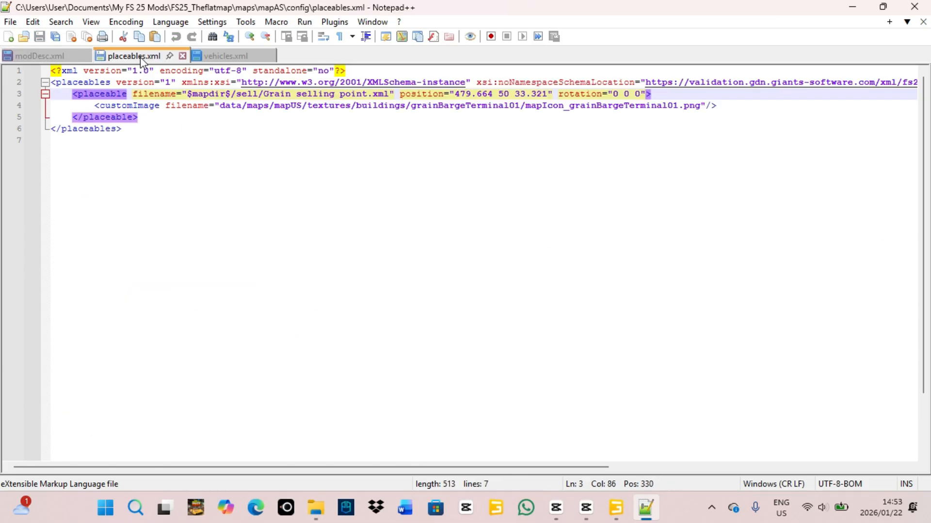
{"action": "left_click", "coordinate": [36, 56]}
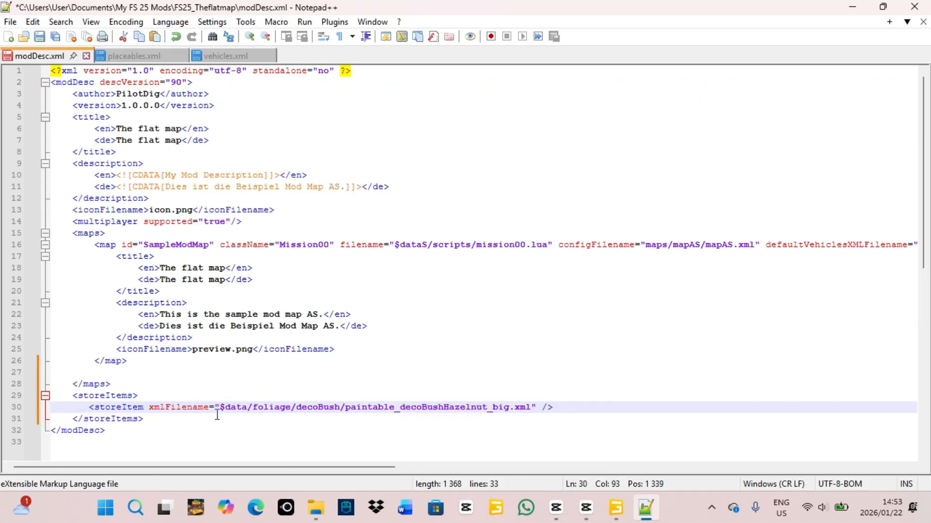
{"action": "key", "text": "ctrl+s"}
{"action": "left_click", "coordinate": [135, 57]}
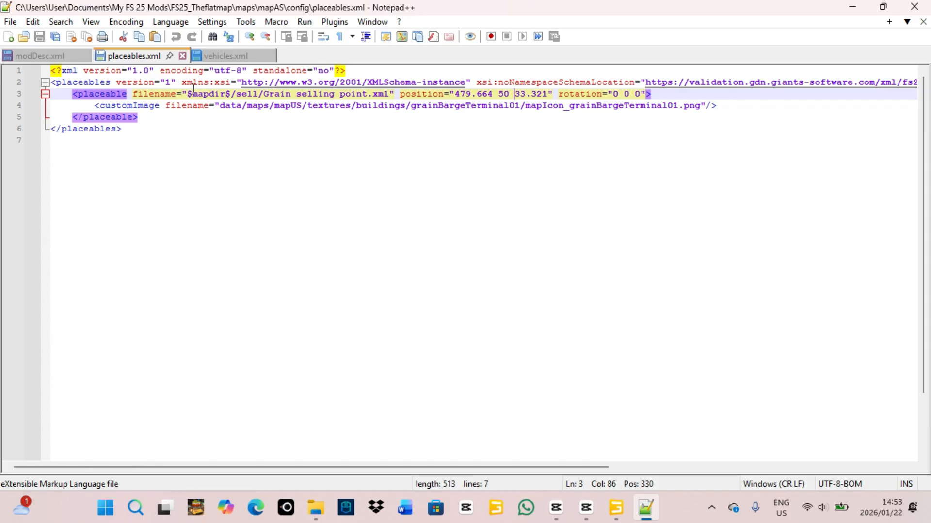
{"action": "left_click", "coordinate": [149, 119]}
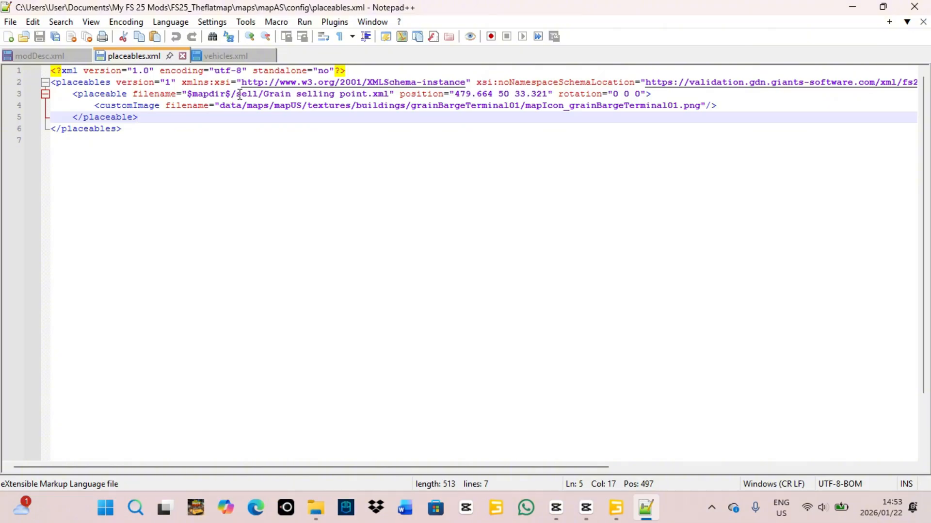
{"action": "left_click_drag", "start_coordinate": [236, 93], "coordinate": [392, 95]}
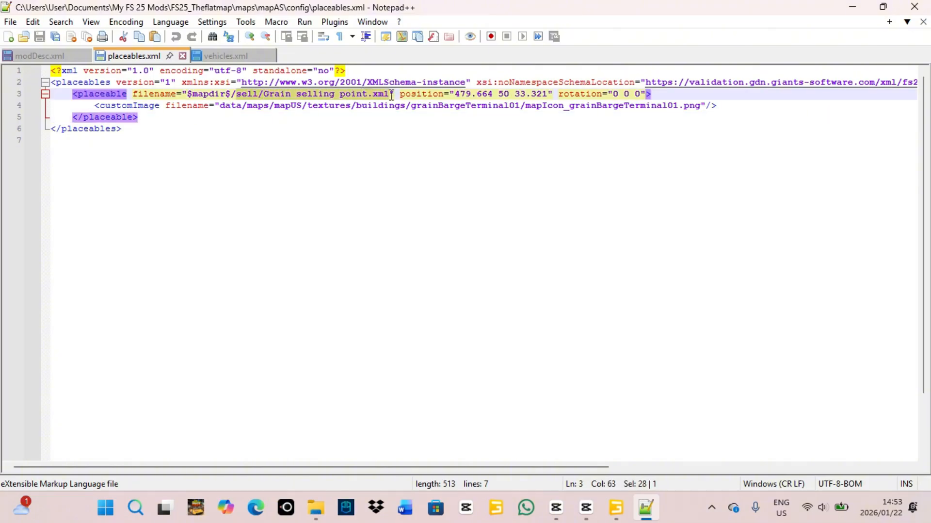
{"action": "right_click", "coordinate": [331, 100]}
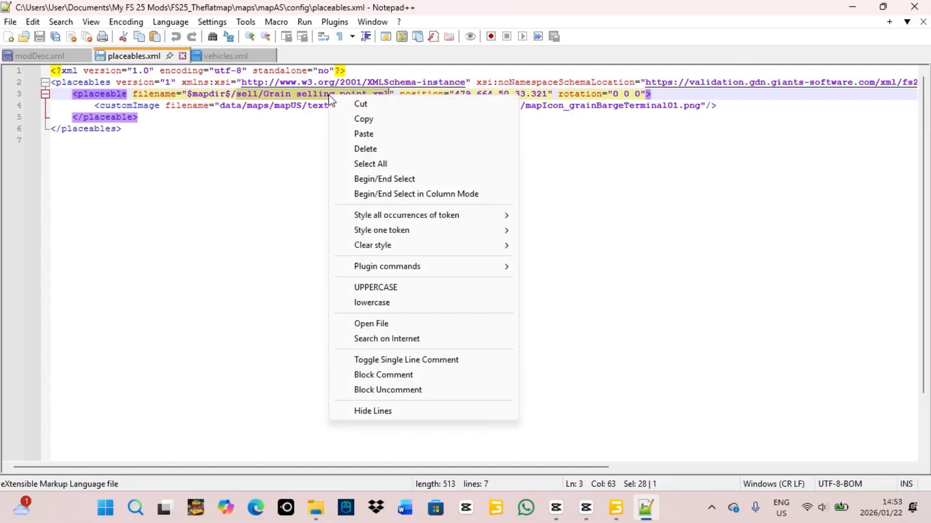
{"action": "left_click", "coordinate": [361, 118]}
Replace the storeItem's xmlFilename value in modDesc.xml with sell/Grain selling point.xml and save the file.
{"action": "left_click", "coordinate": [32, 55]}
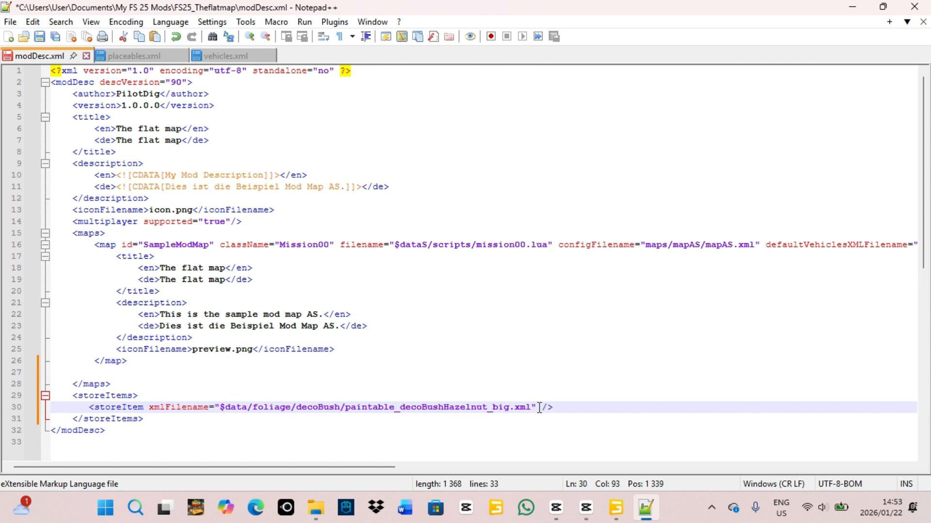
{"action": "left_click_drag", "start_coordinate": [217, 408], "coordinate": [280, 408]}
{"action": "left_click_drag", "start_coordinate": [225, 405], "coordinate": [531, 409]}
{"action": "double_click", "coordinate": [218, 408]}
{"action": "left_click", "coordinate": [221, 406]}
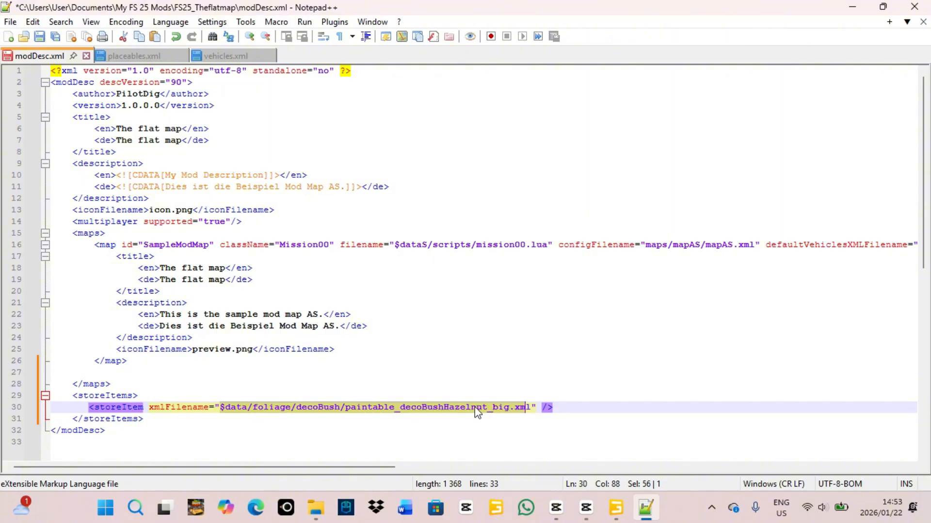
{"action": "left_click_drag", "start_coordinate": [532, 407], "coordinate": [223, 408]}
{"action": "right_click", "coordinate": [245, 408]}
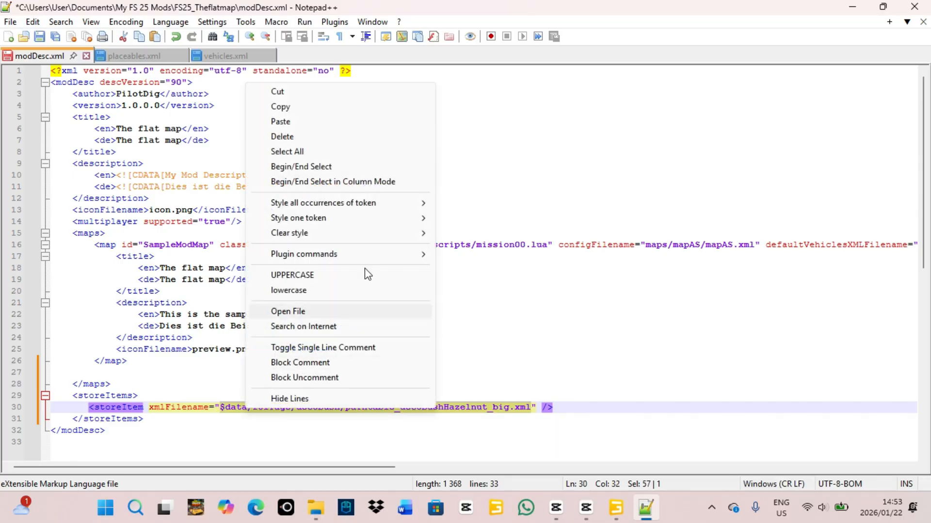
{"action": "left_click", "coordinate": [306, 126]}
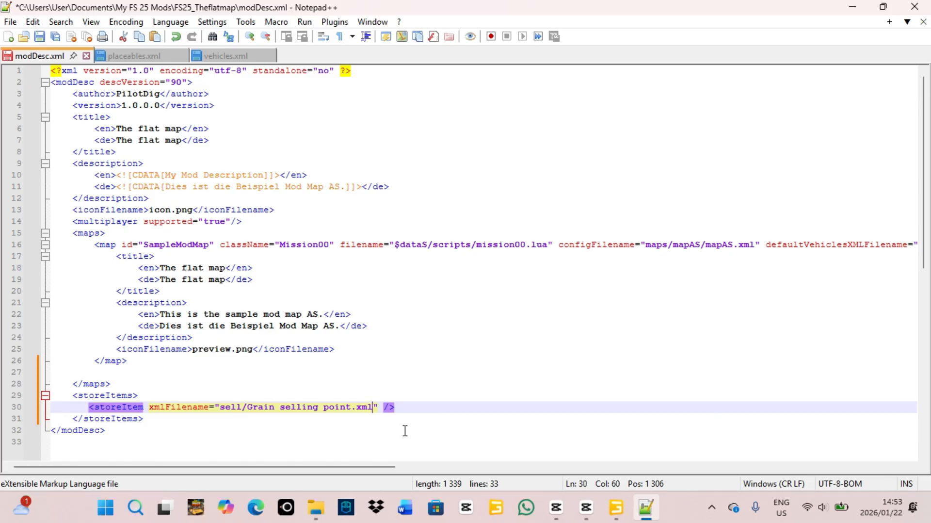
{"action": "key", "text": "ctrl+s"}
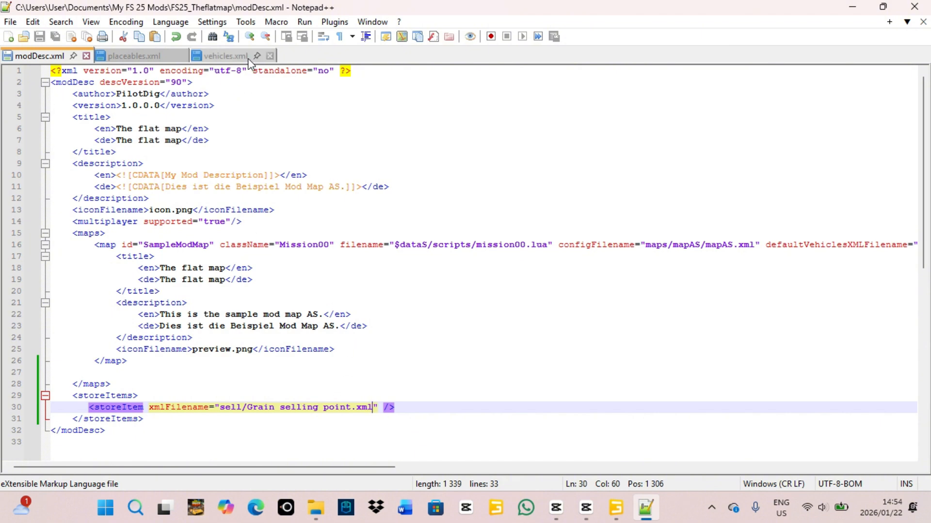
Close vehicles.xml, placeables.xml and modDesc.xml, and close Notepad++ and the config folder window to return to GIANTS Editor.
{"action": "left_click", "coordinate": [270, 57]}
{"action": "left_click", "coordinate": [182, 57]}
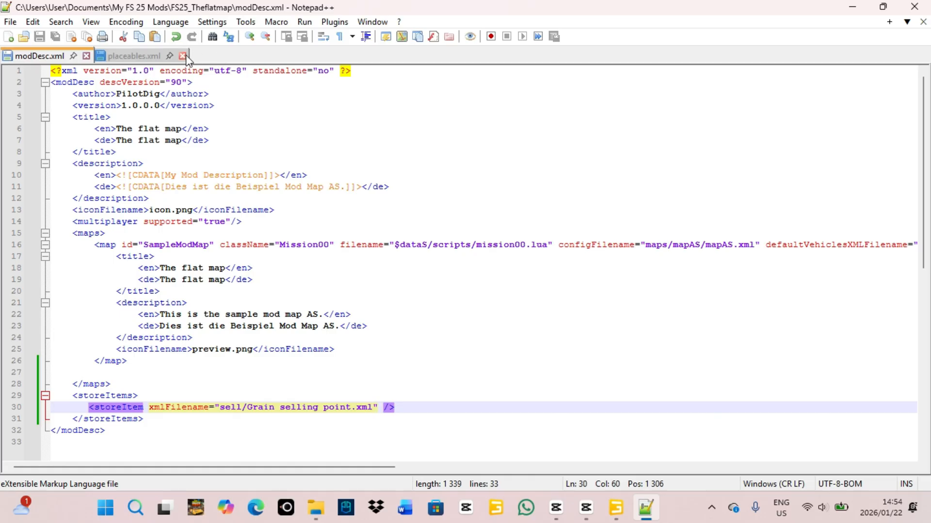
{"action": "left_click", "coordinate": [86, 56]}
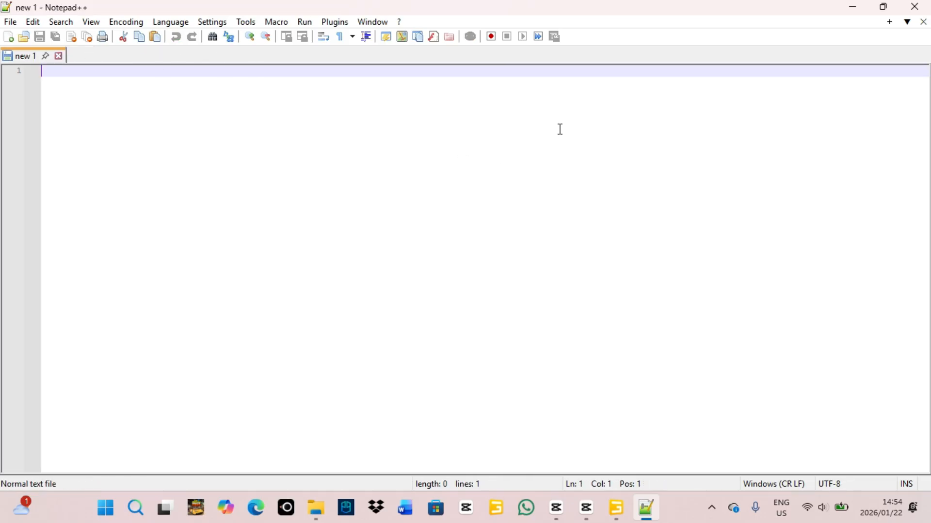
{"action": "left_click", "coordinate": [914, 6]}
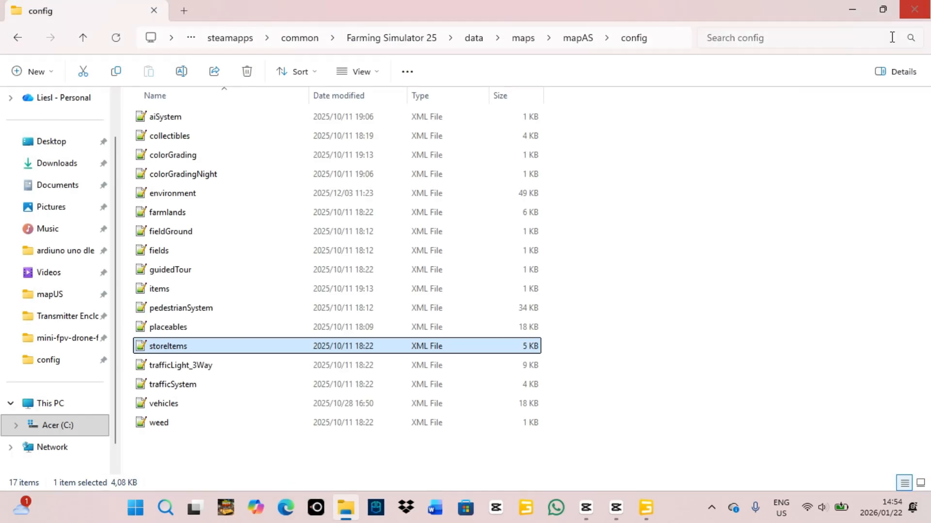
{"action": "left_click", "coordinate": [914, 9]}
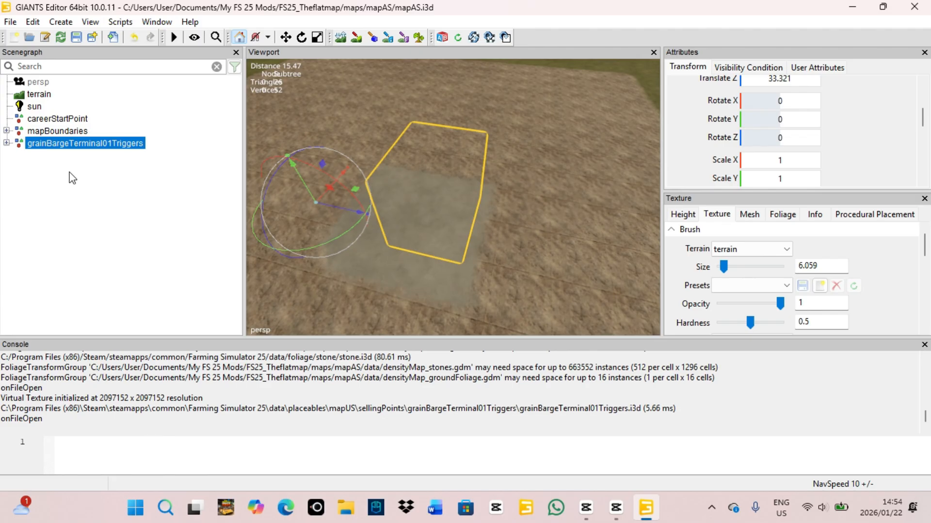
Delete grainBargeTerminal01Triggers from the scene and close GIANTS Editor, saving the changes to mapAS.i3d.
{"action": "key", "text": "Delete"}
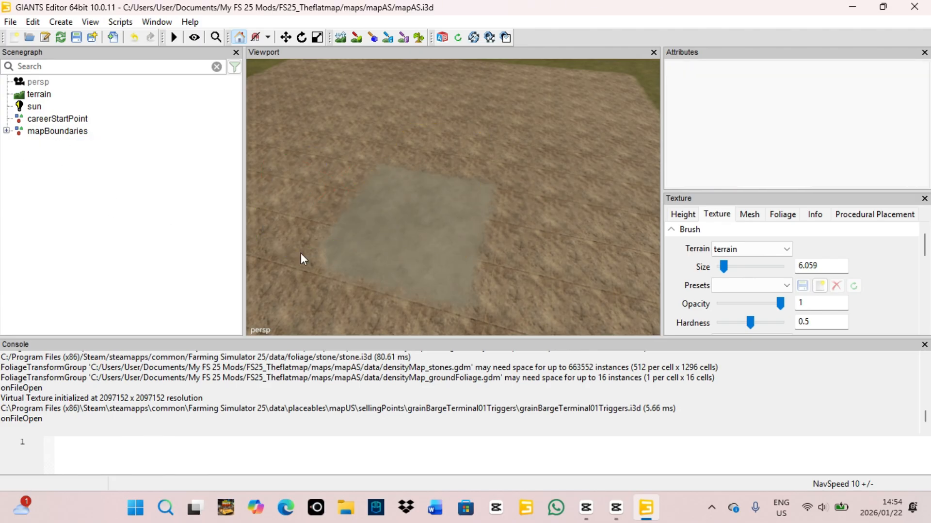
{"action": "right_click_drag", "start_coordinate": [341, 228], "coordinate": [342, 238]}
{"action": "left_click_drag", "start_coordinate": [341, 237], "coordinate": [369, 194], "text": "alt"}
{"action": "scroll", "coordinate": [352, 223], "scroll_direction": "down", "scroll_amount": 4}
{"action": "scroll", "coordinate": [346, 226], "scroll_direction": "down", "scroll_amount": 3}
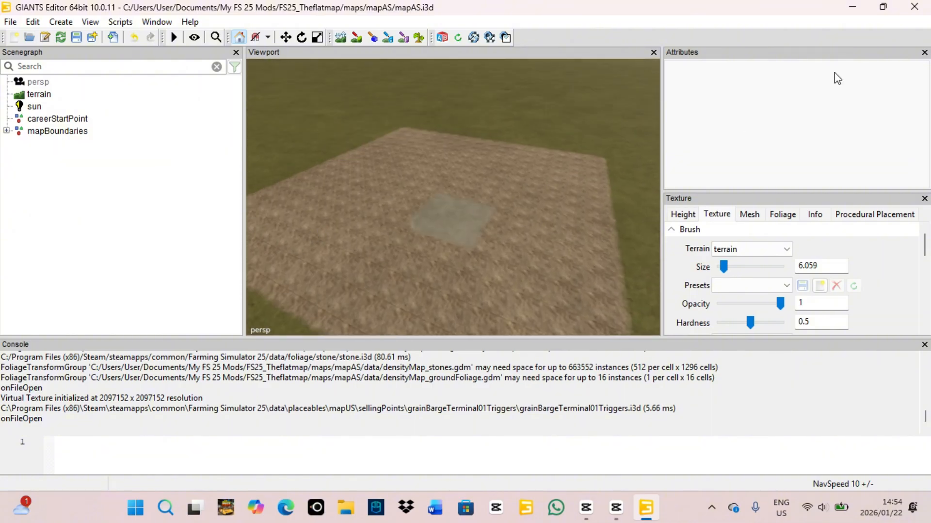
{"action": "left_click", "coordinate": [916, 8]}
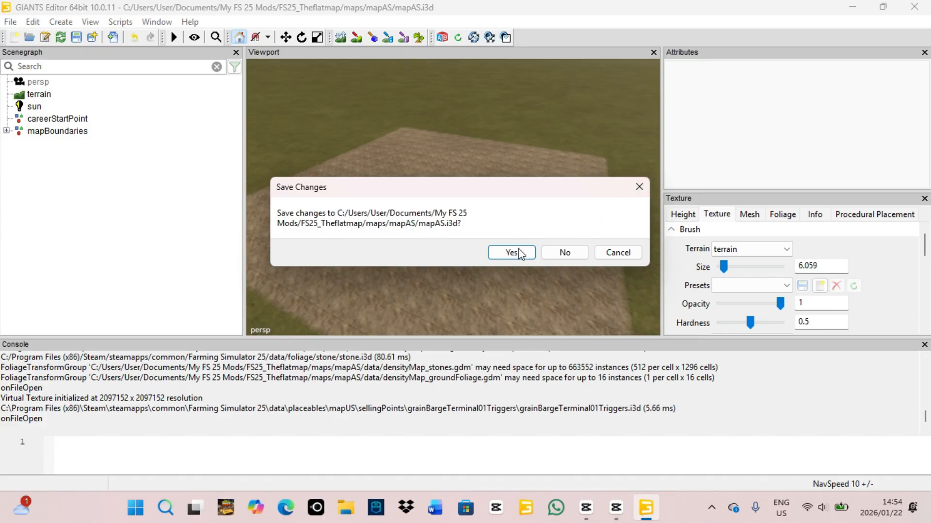
{"action": "left_click", "coordinate": [499, 257]}
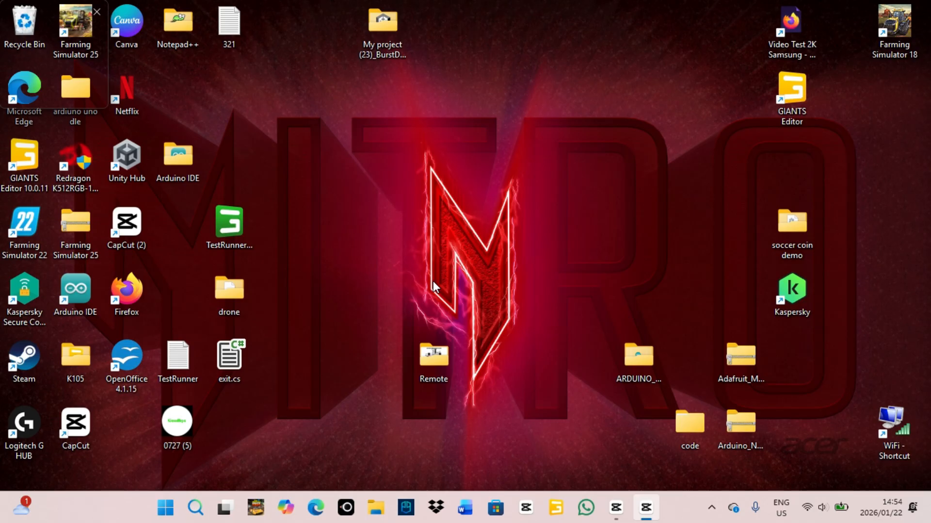
Open the FS25_Theflatmap folder inside Documents/My FS 25 Mods in File Explorer.
{"action": "left_click", "coordinate": [374, 509]}
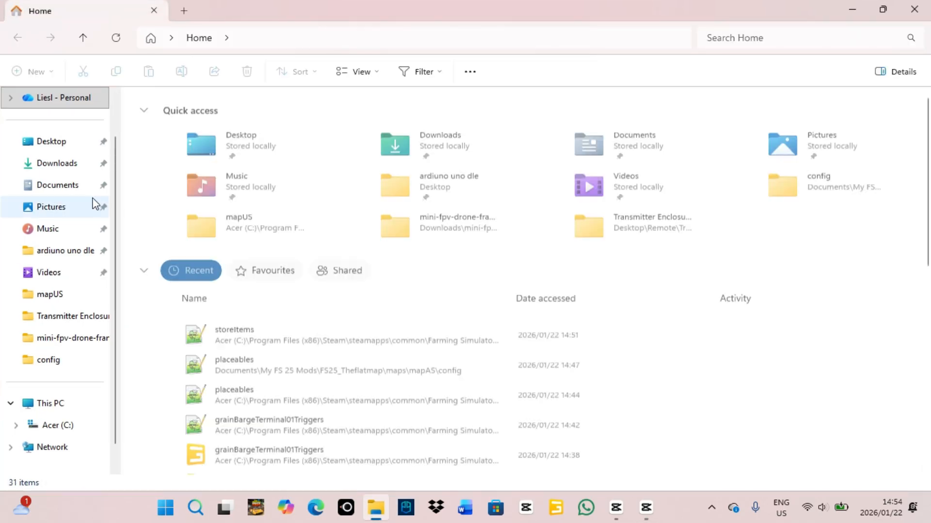
{"action": "left_click", "coordinate": [70, 187]}
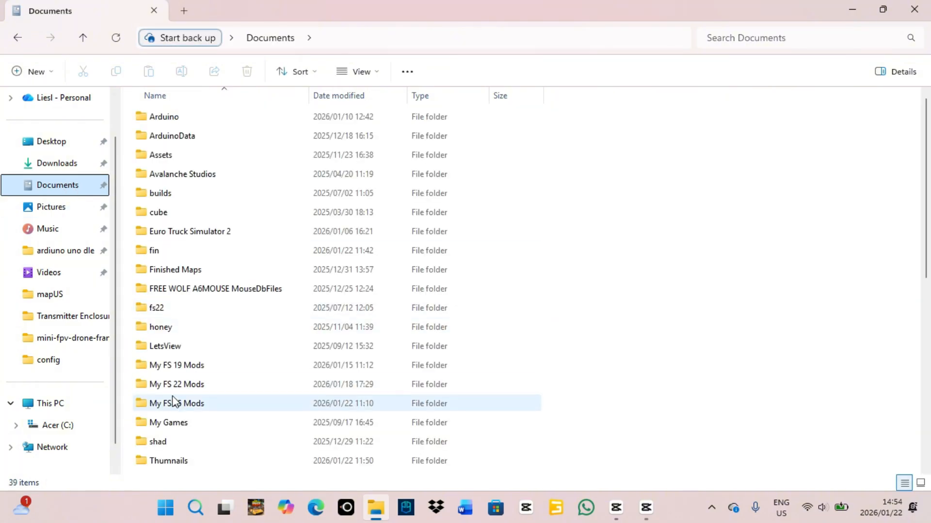
{"action": "double_click", "coordinate": [201, 404]}
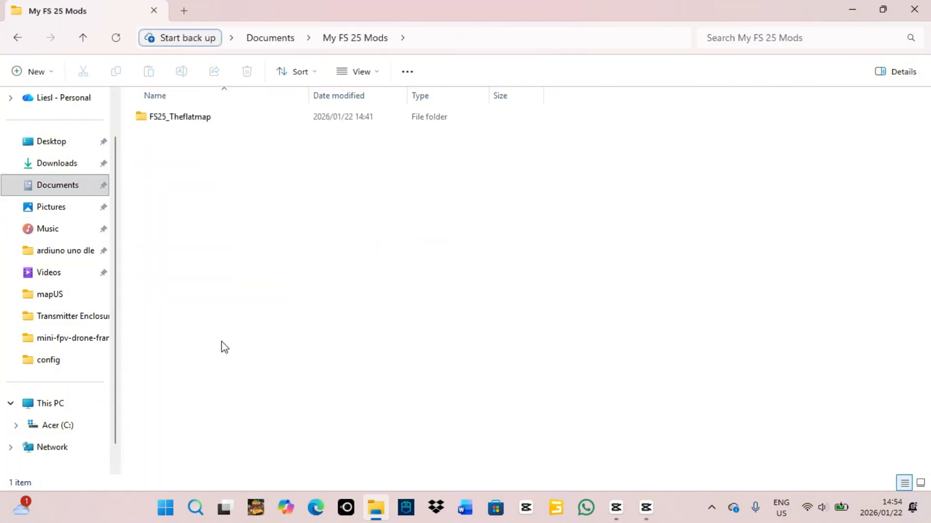
{"action": "double_click", "coordinate": [195, 120]}
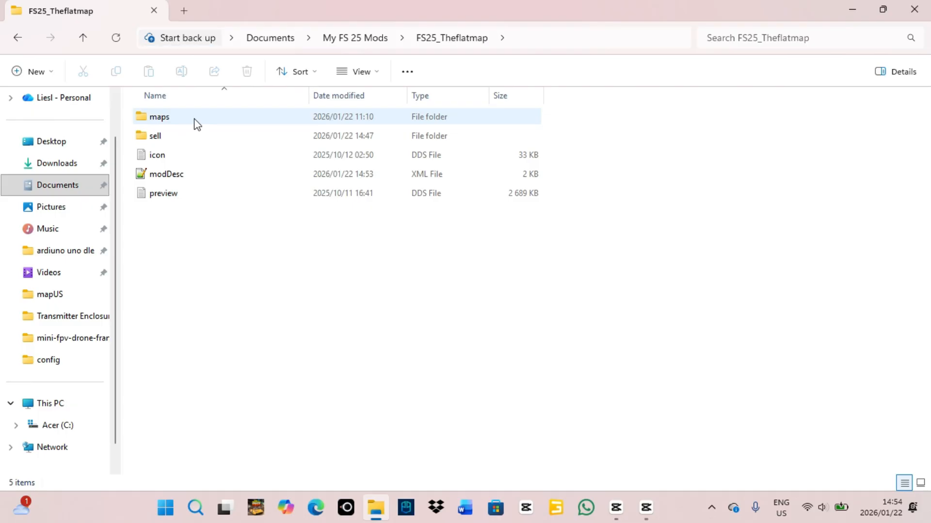
Compress maps, sell, icon, modDesc and preview into a ZIP file named s.
{"action": "left_click", "coordinate": [179, 122]}
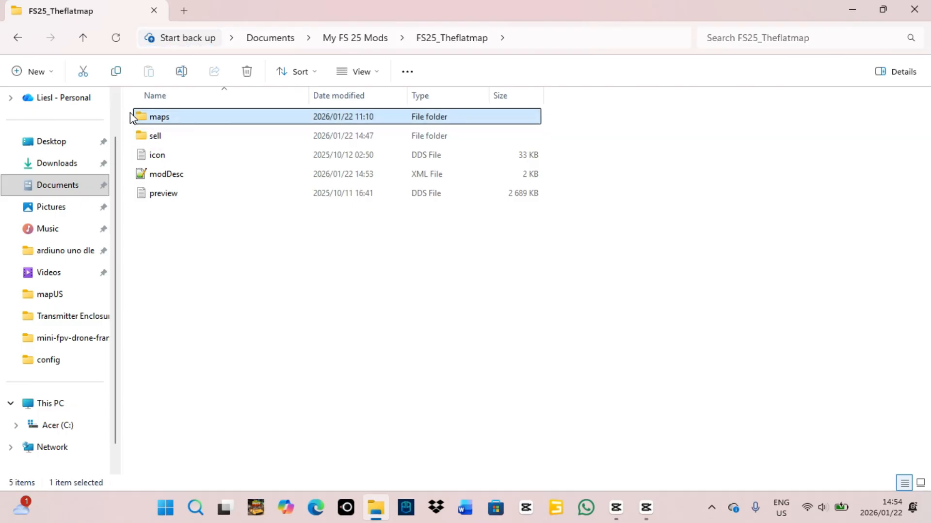
{"action": "left_click_drag", "start_coordinate": [127, 111], "coordinate": [201, 219]}
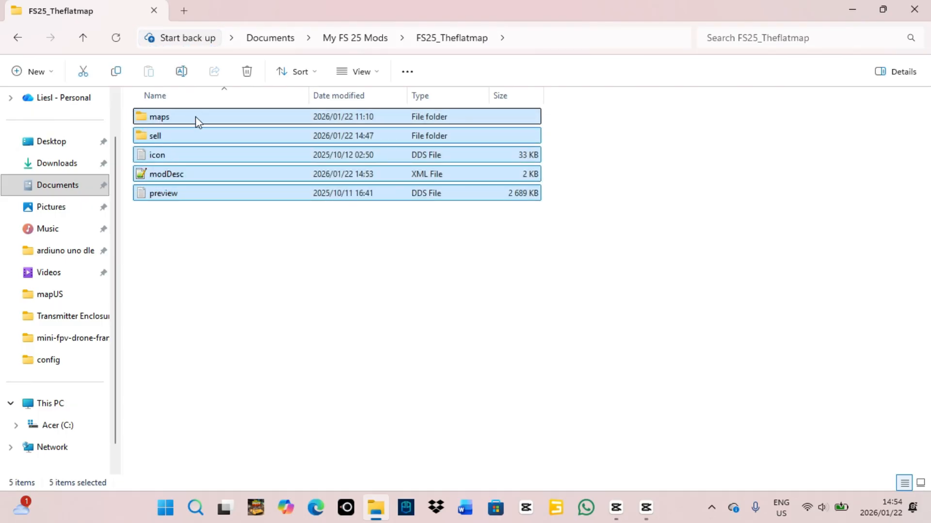
{"action": "right_click", "coordinate": [176, 160]}
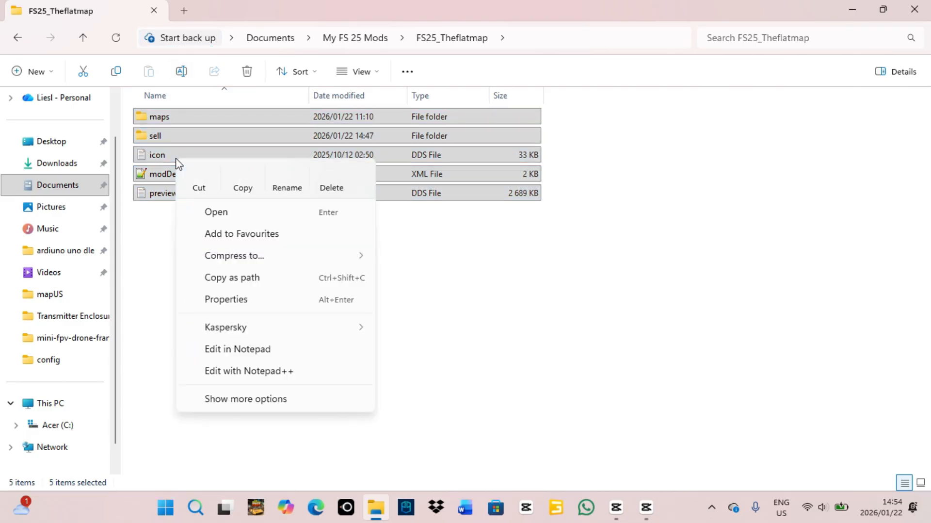
{"action": "mouse_move", "coordinate": [244, 261]}
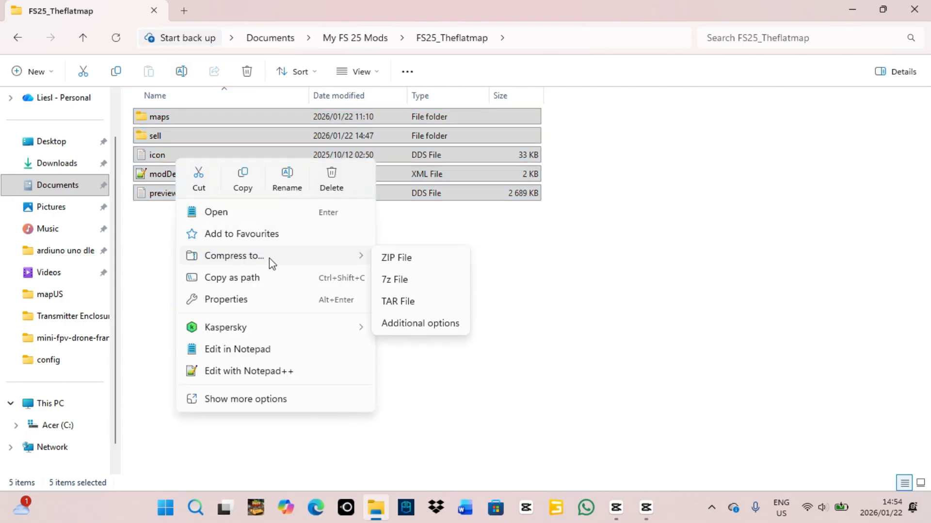
{"action": "left_click", "coordinate": [388, 261]}
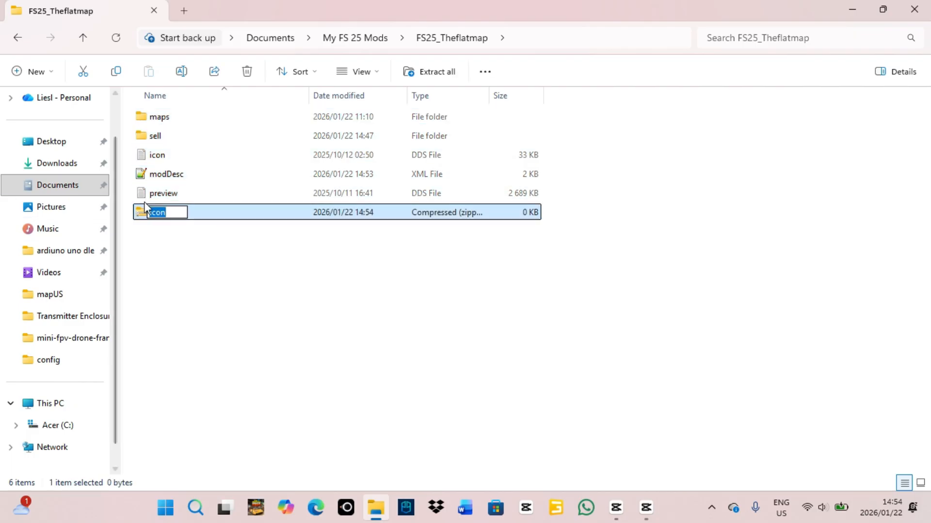
{"action": "type", "text": "s"}
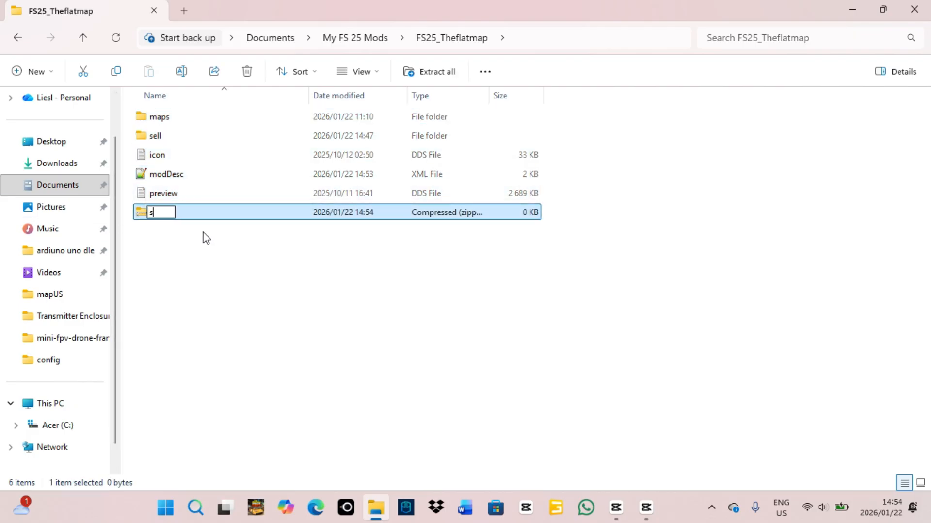
{"action": "key", "text": "Return"}
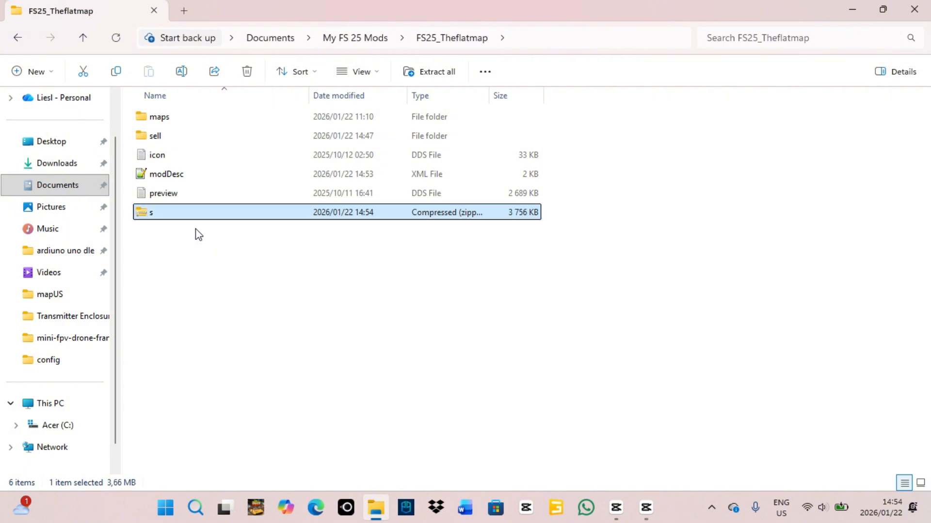
Copy the s ZIP file into Documents/My Games/FarmingSimulator2025/mods and close File Explorer.
{"action": "left_click", "coordinate": [117, 73]}
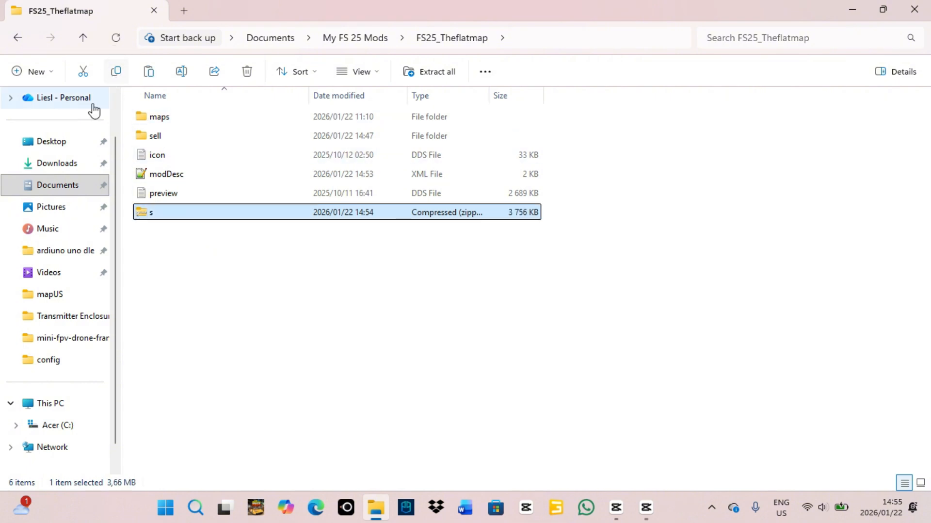
{"action": "left_click", "coordinate": [58, 185]}
{"action": "scroll", "coordinate": [185, 378], "scroll_direction": "down", "scroll_amount": 1}
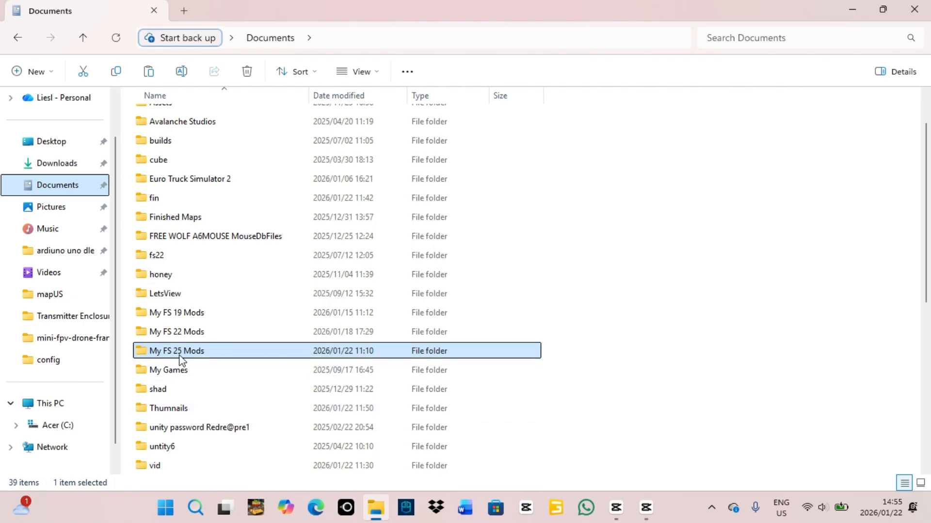
{"action": "double_click", "coordinate": [173, 377]}
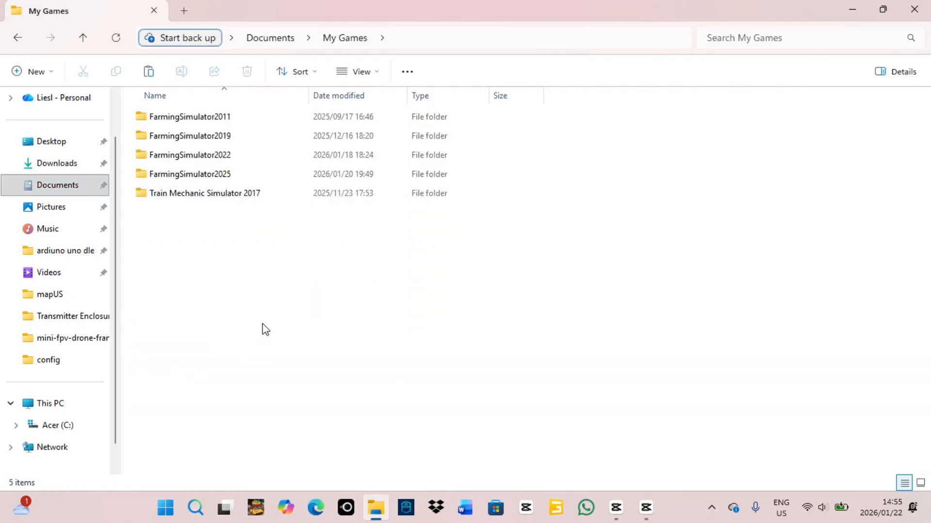
{"action": "left_click", "coordinate": [237, 178]}
{"action": "double_click", "coordinate": [237, 177]}
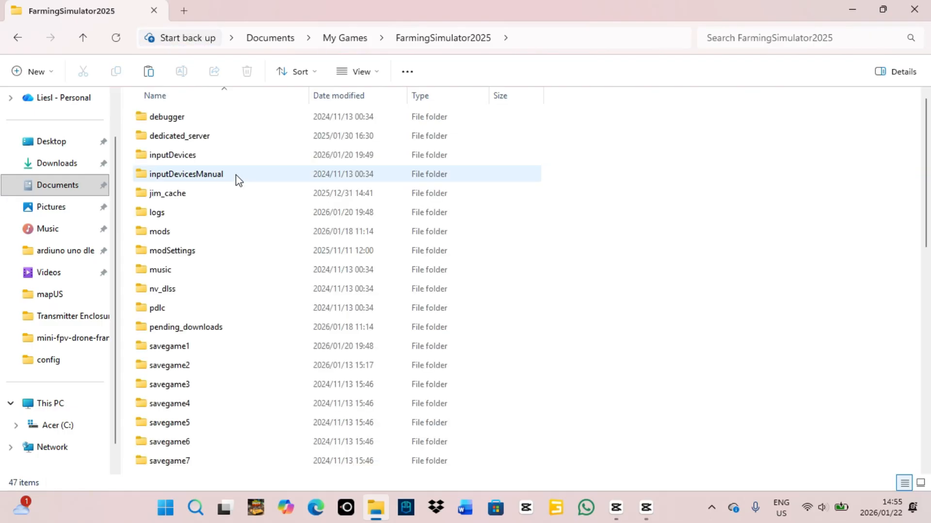
{"action": "double_click", "coordinate": [183, 234]}
{"action": "scroll", "coordinate": [301, 224], "scroll_direction": "down", "scroll_amount": 20}
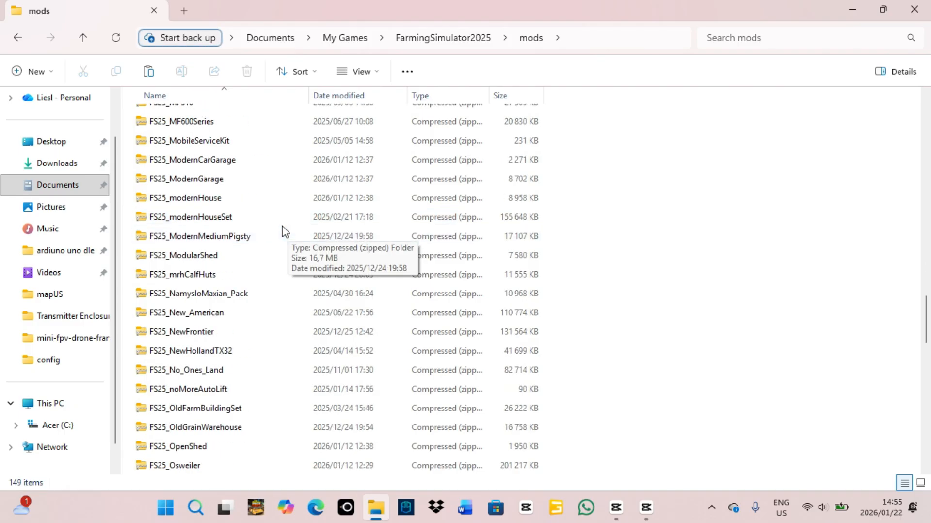
{"action": "scroll", "coordinate": [284, 236], "scroll_direction": "down", "scroll_amount": 4}
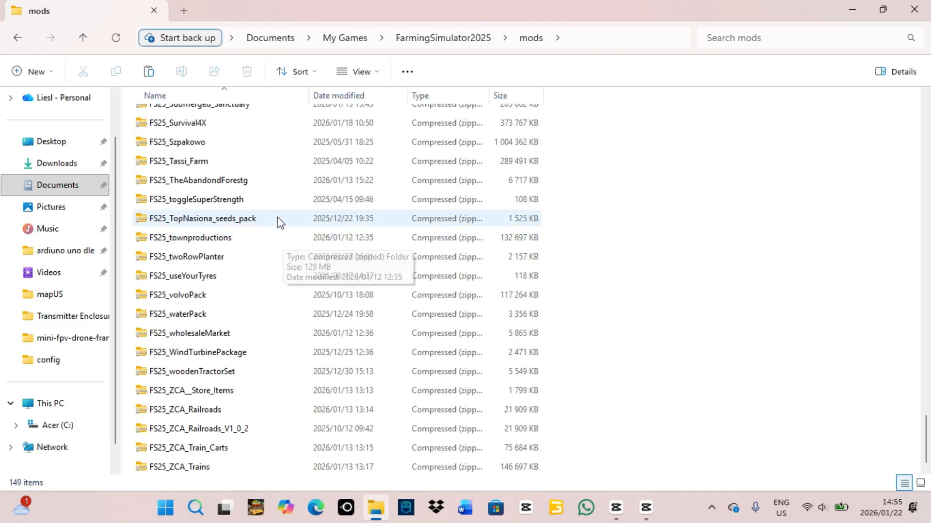
{"action": "left_click", "coordinate": [149, 73]}
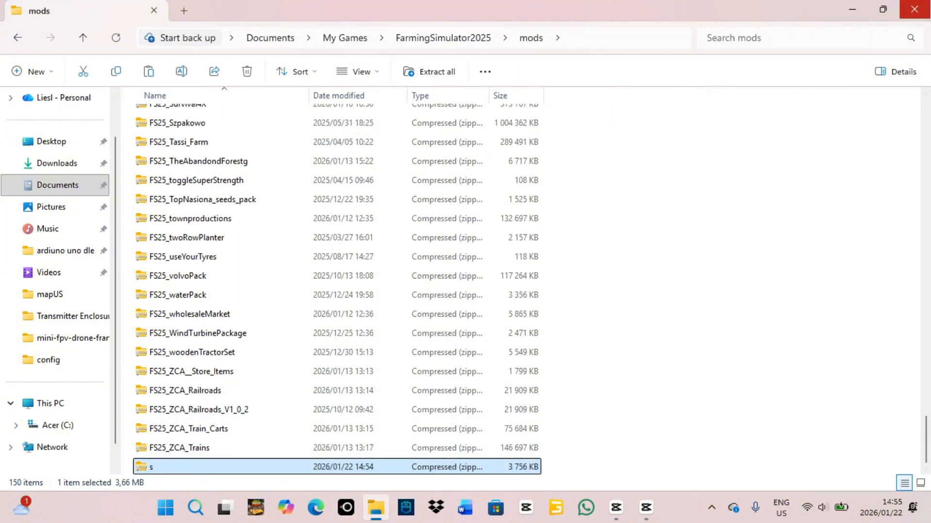
{"action": "left_click", "coordinate": [914, 10]}
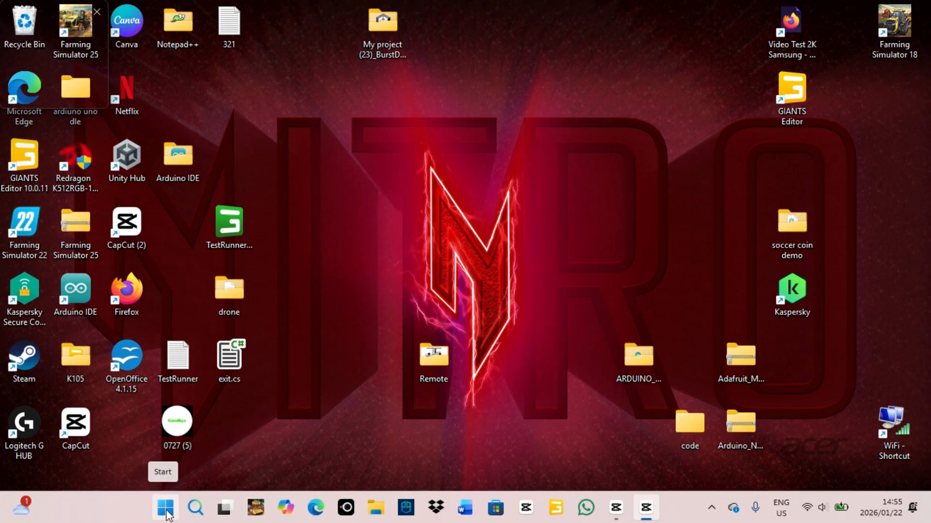
Launch Farming Simulator 25 from the Steam library, allow GIANTS Launcher to make changes, and switch to the game window.
{"action": "double_click", "coordinate": [26, 356]}
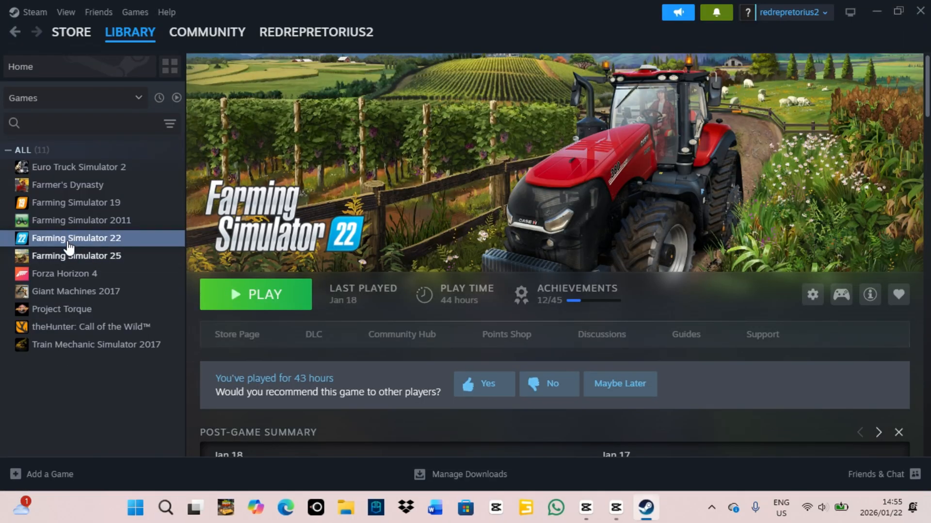
{"action": "left_click", "coordinate": [69, 254]}
{"action": "left_click", "coordinate": [273, 298]}
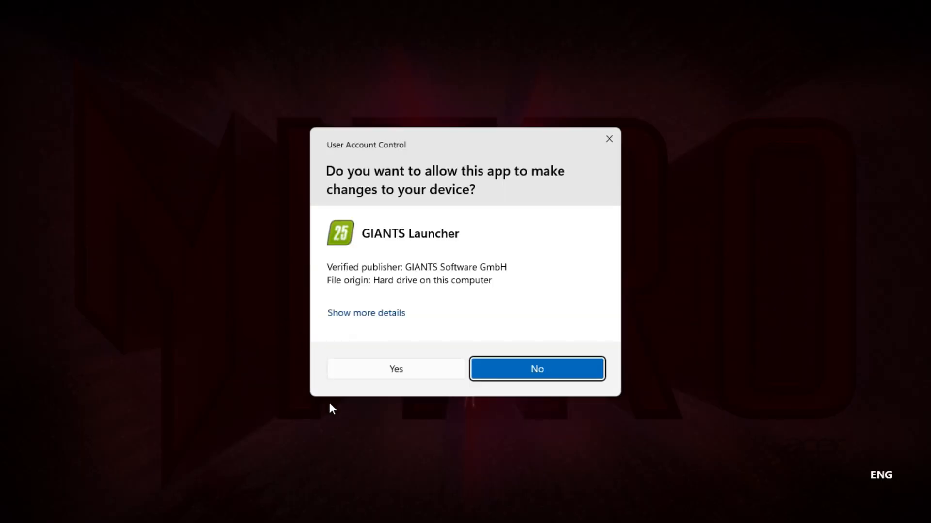
{"action": "left_click", "coordinate": [353, 373]}
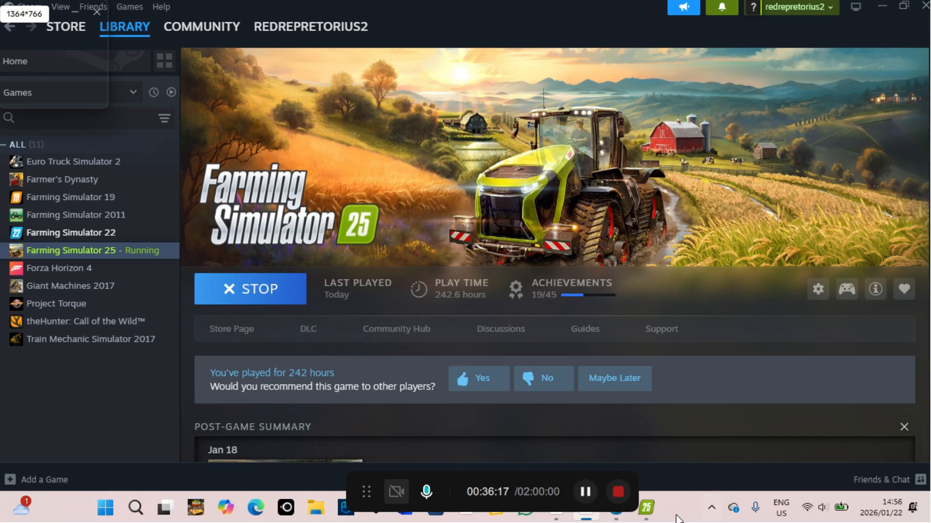
{"action": "left_click", "coordinate": [653, 513]}
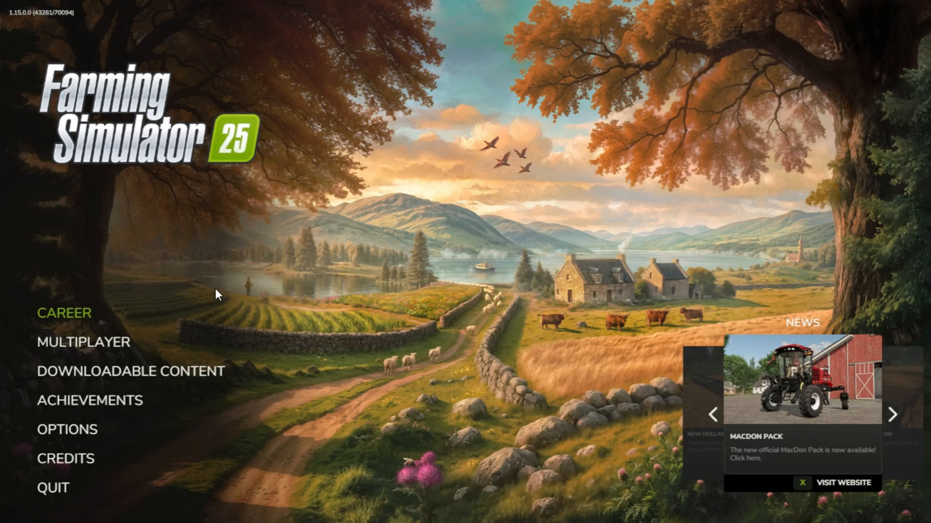
Create a career save in empty slot 2 on The Flat Map with the guided intro-tour set to No.
{"action": "left_click", "coordinate": [96, 316]}
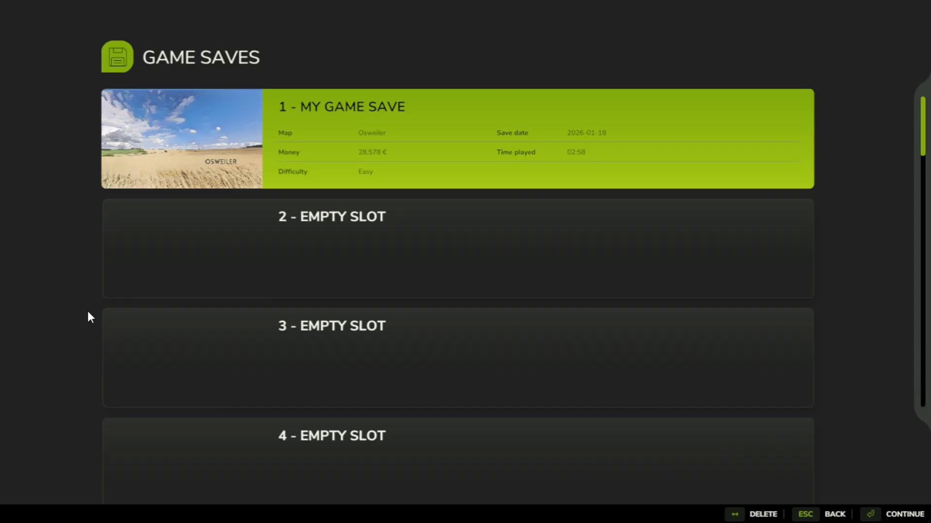
{"action": "double_click", "coordinate": [314, 240]}
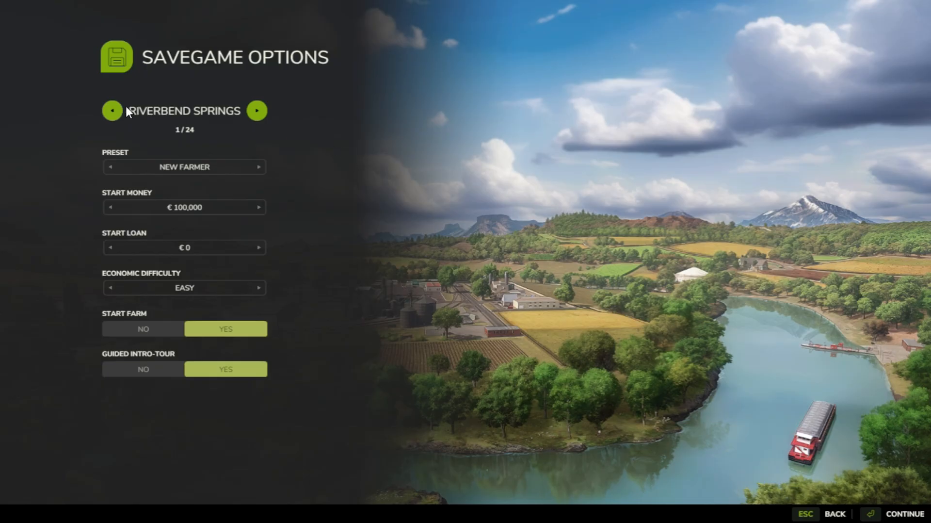
{"action": "left_click", "coordinate": [112, 112]}
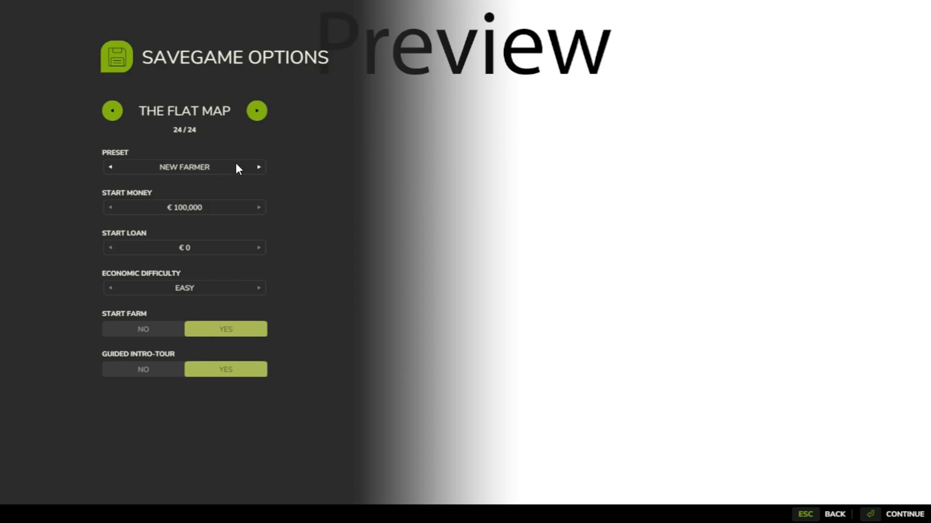
{"action": "left_click", "coordinate": [141, 368]}
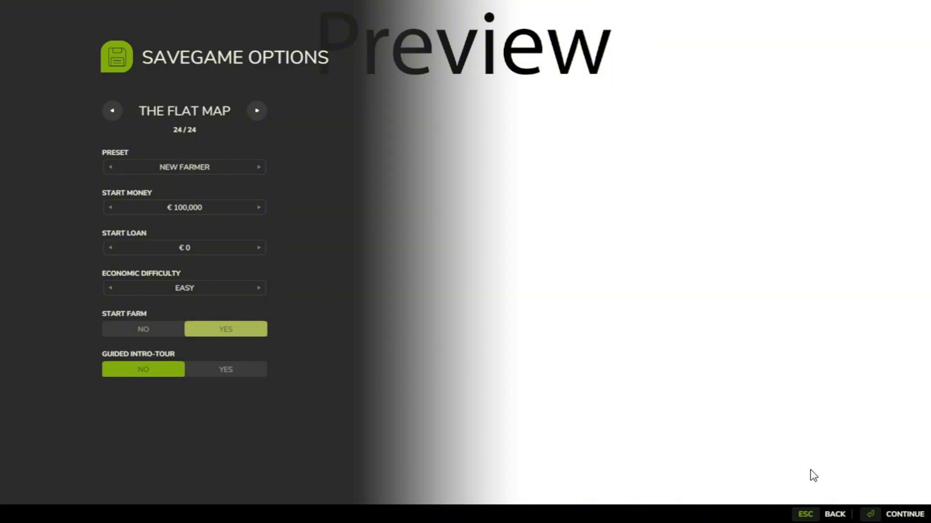
{"action": "left_click", "coordinate": [876, 516]}
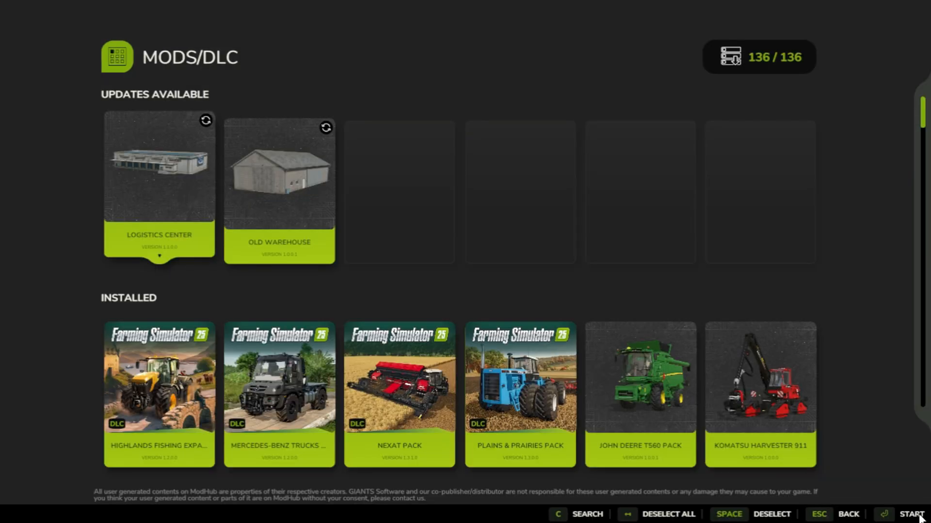
Start the new savegame with the installed mods selected and accept the default character.
{"action": "left_click", "coordinate": [661, 515]}
{"action": "left_click", "coordinate": [661, 515]}
{"action": "left_click", "coordinate": [902, 516]}
{"action": "left_click", "coordinate": [586, 319]}
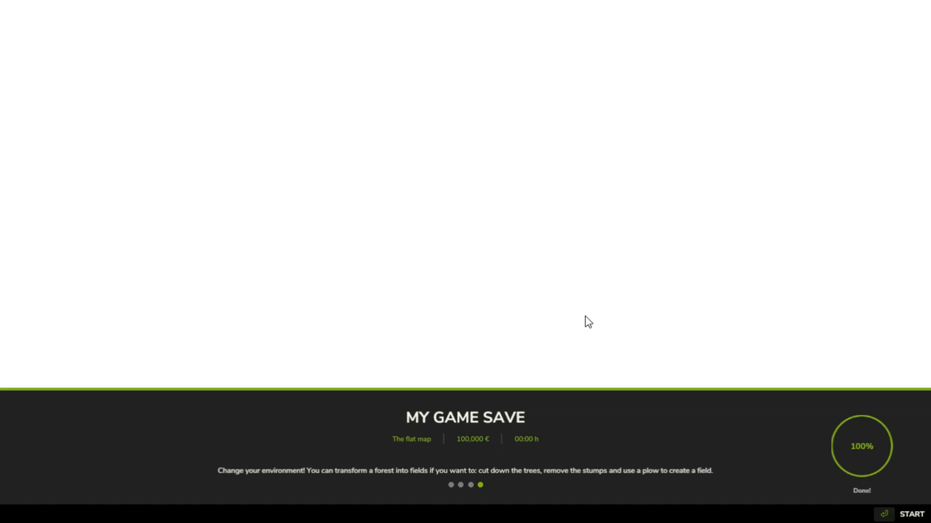
{"action": "left_click", "coordinate": [889, 518]}
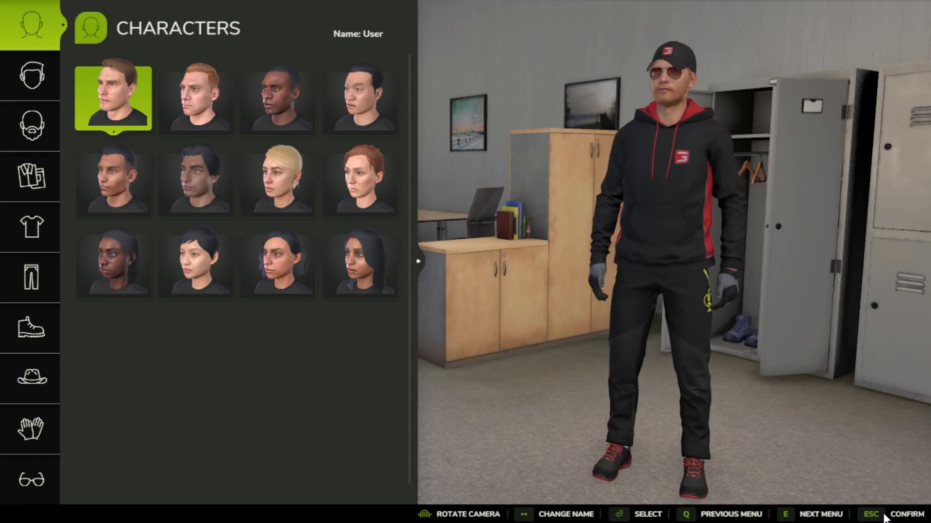
{"action": "left_click", "coordinate": [886, 516]}
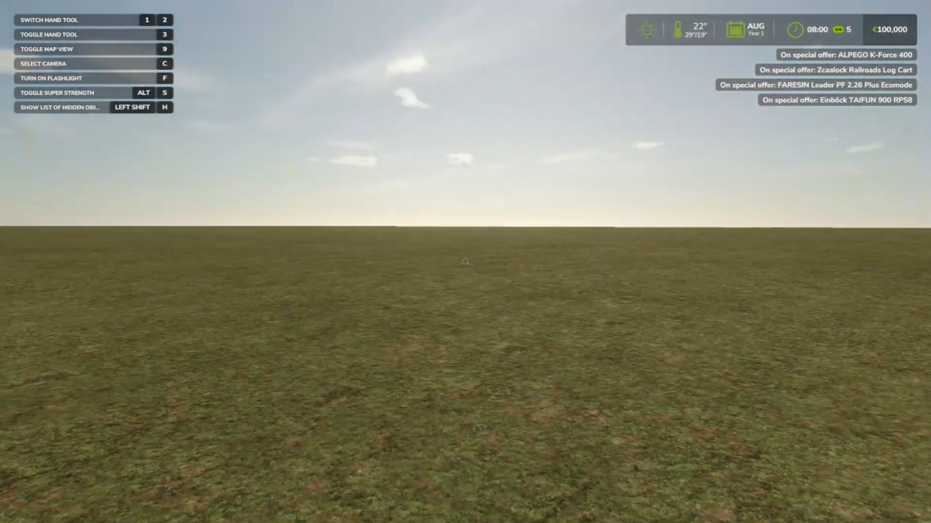
Open the in-game map and examine it for the grain selling point's marker.
{"action": "key", "text": "Escape"}
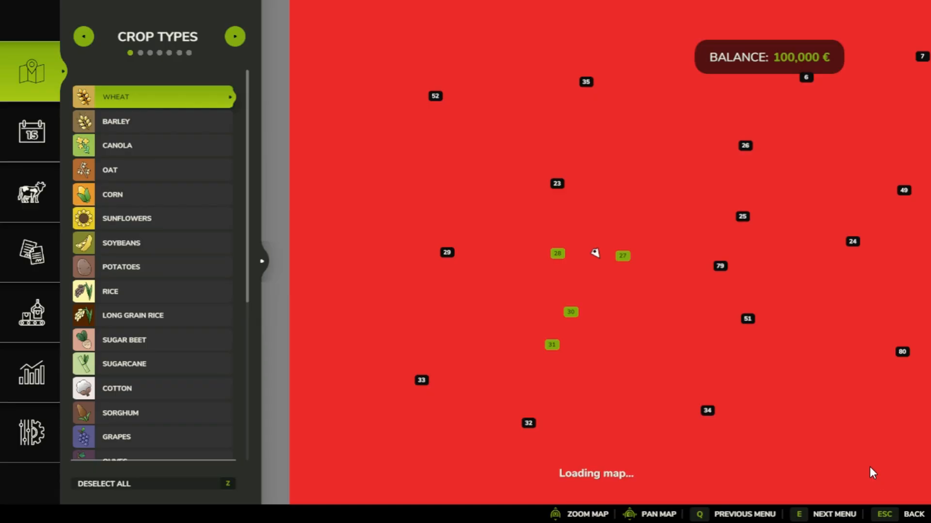
{"action": "scroll", "coordinate": [702, 380], "scroll_direction": "down", "scroll_amount": 5}
{"action": "left_click_drag", "start_coordinate": [799, 363], "coordinate": [617, 446]}
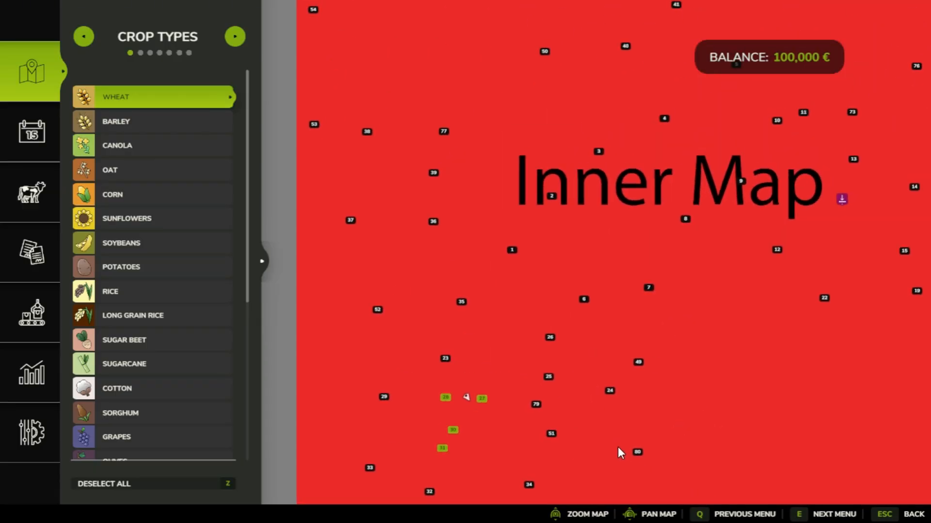
{"action": "left_click_drag", "start_coordinate": [699, 311], "coordinate": [781, 426]}
{"action": "scroll", "coordinate": [708, 416], "scroll_direction": "down", "scroll_amount": 2}
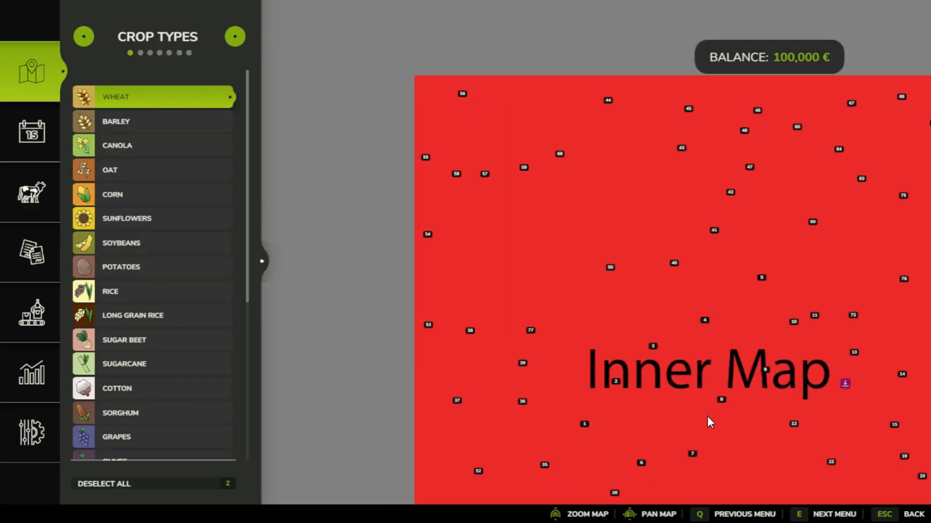
{"action": "scroll", "coordinate": [708, 422], "scroll_direction": "down", "scroll_amount": 2}
{"action": "left_click_drag", "start_coordinate": [708, 422], "coordinate": [557, 286]}
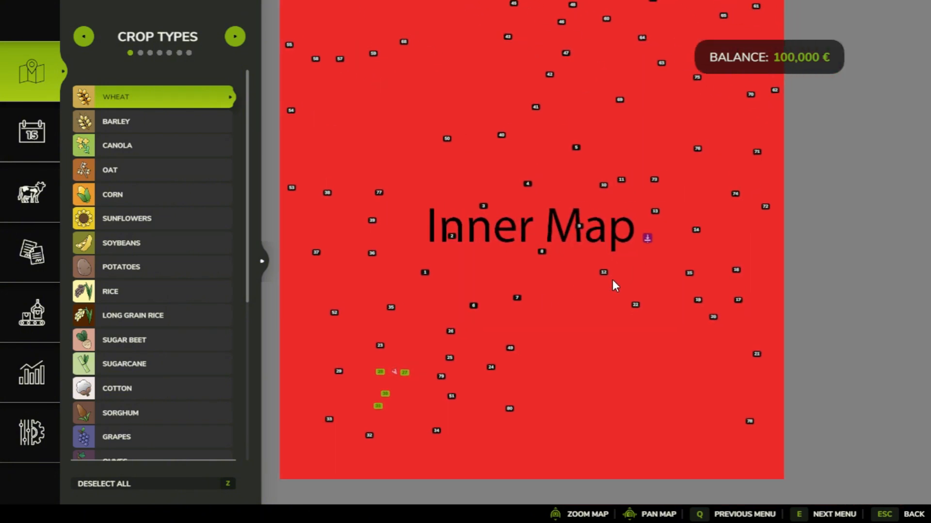
Examine the field numbers, map edges and the selling point's location across the whole in-game map.
{"action": "left_click_drag", "start_coordinate": [612, 279], "coordinate": [499, 291]}
{"action": "scroll", "coordinate": [507, 330], "scroll_direction": "up", "scroll_amount": 3}
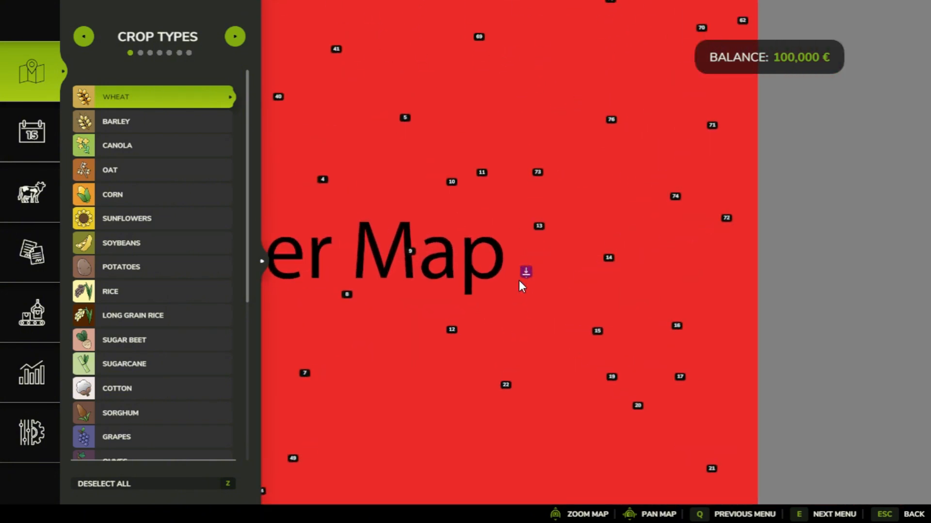
{"action": "scroll", "coordinate": [433, 268], "scroll_direction": "down", "scroll_amount": 3}
{"action": "left_click_drag", "start_coordinate": [307, 304], "coordinate": [423, 335]}
{"action": "scroll", "coordinate": [445, 310], "scroll_direction": "down", "scroll_amount": 2}
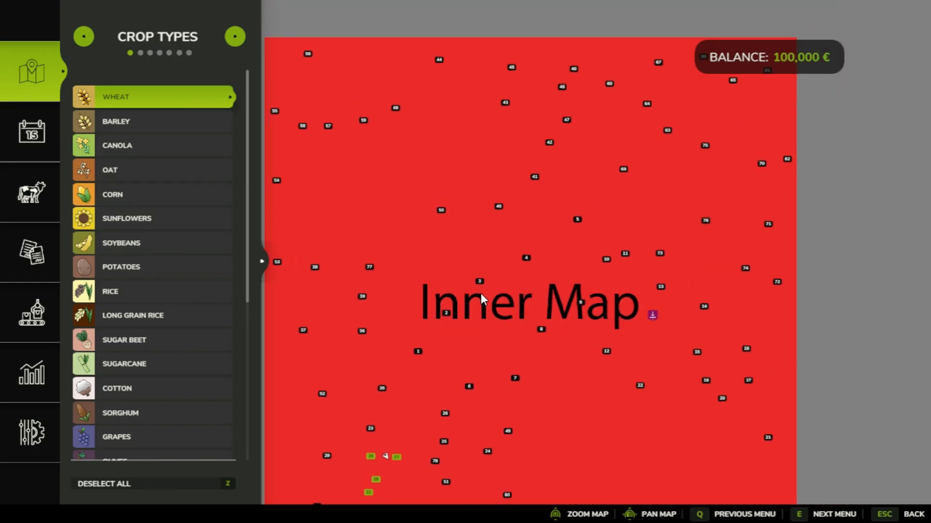
{"action": "scroll", "coordinate": [481, 294], "scroll_direction": "down", "scroll_amount": 1}
{"action": "left_click_drag", "start_coordinate": [469, 374], "coordinate": [455, 288]}
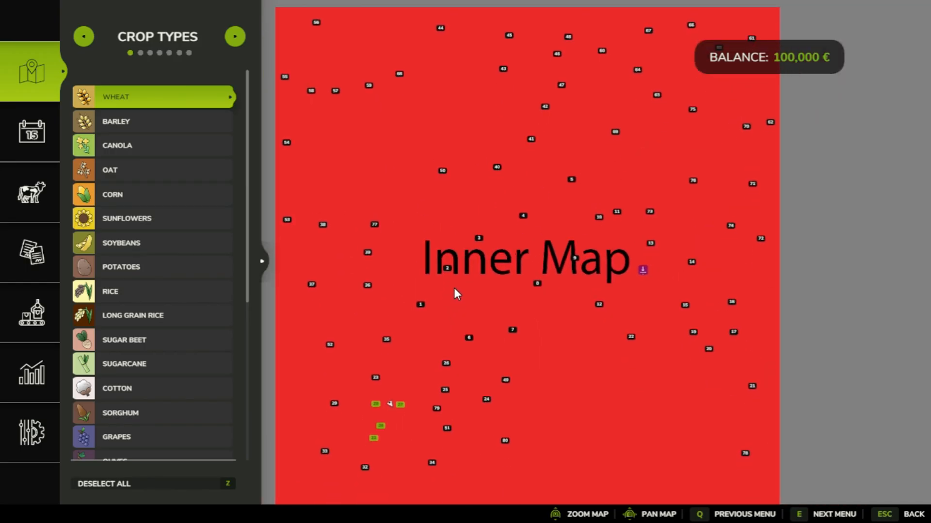
{"action": "left_click_drag", "start_coordinate": [287, 85], "coordinate": [332, 123]}
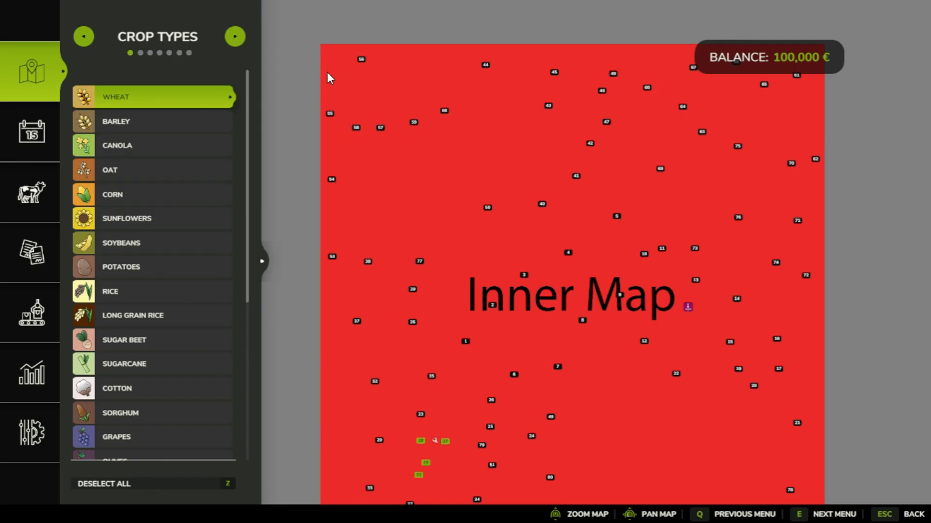
{"action": "left_click_drag", "start_coordinate": [511, 340], "coordinate": [455, 187]}
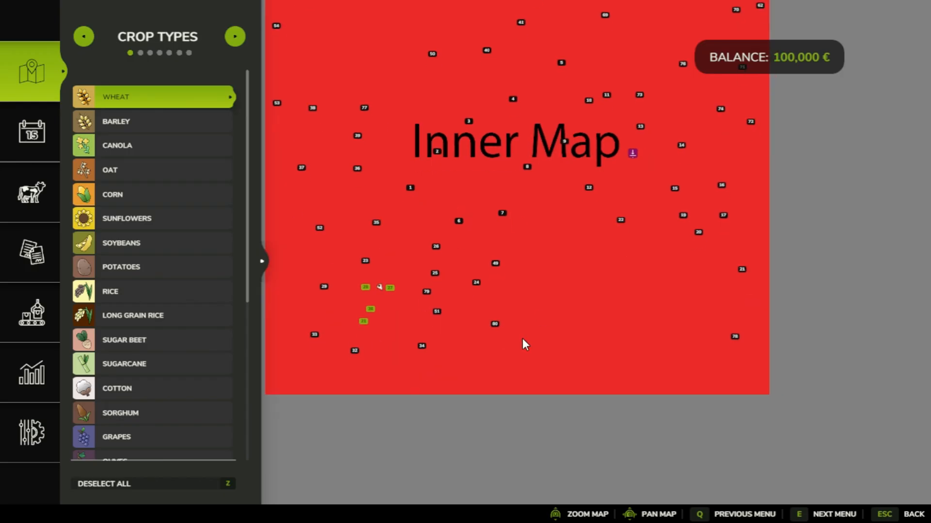
Visit Grain Barge Terminal 01 from its map marker and walk up to the unloading trigger on the concrete patch.
{"action": "left_click_drag", "start_coordinate": [562, 207], "coordinate": [545, 252]}
{"action": "left_click", "coordinate": [614, 199]}
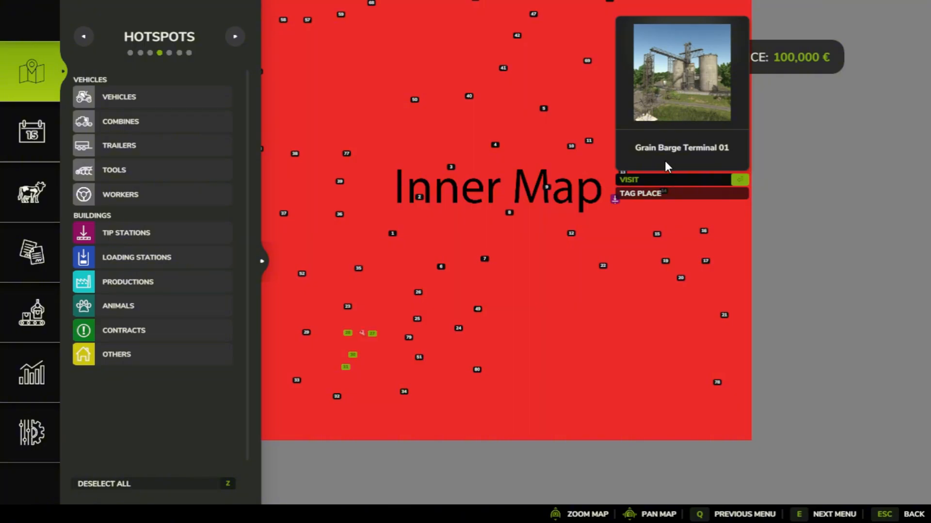
{"action": "left_click", "coordinate": [644, 180]}
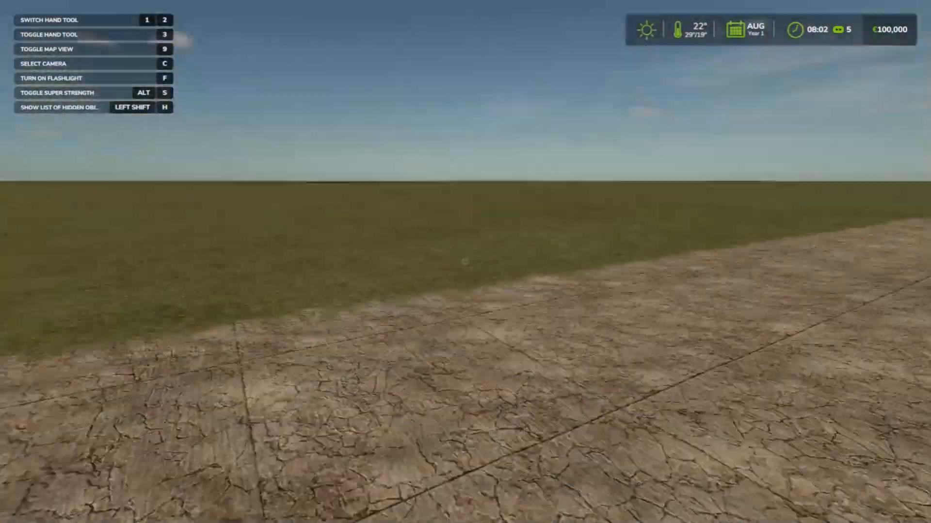
{"action": "key", "text": "w"}
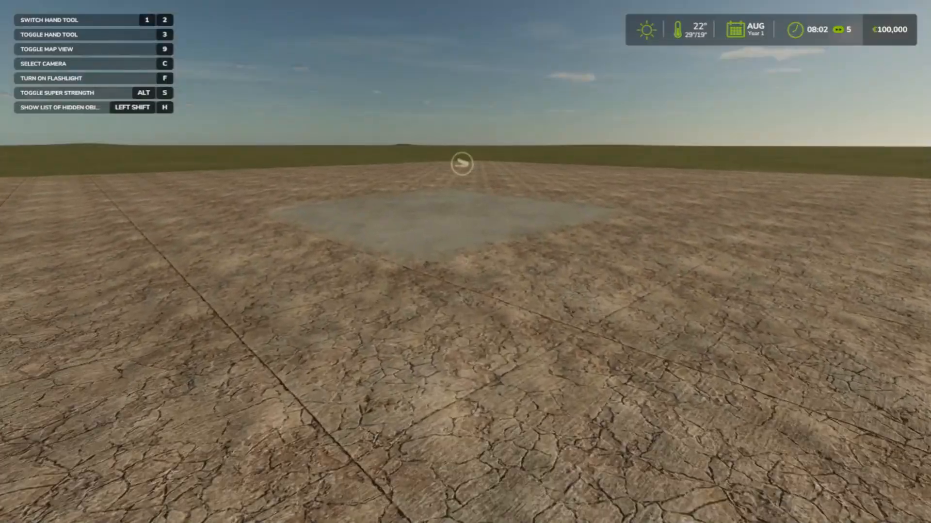
{"action": "key", "text": "w"}
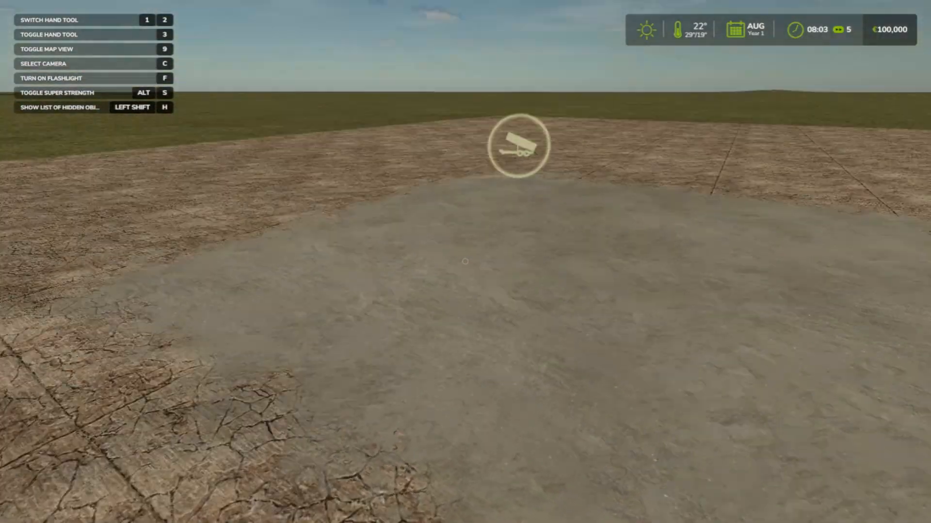
{"action": "key", "text": "s"}
Check the commodity prices overview for the new selling station, and return to the unloading trigger.
{"action": "key", "text": "Escape"}
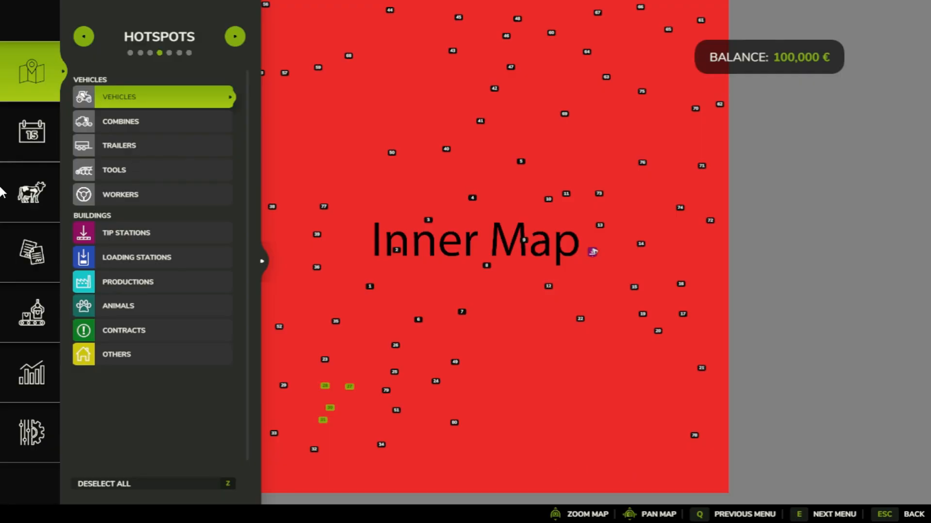
{"action": "left_click", "coordinate": [31, 374]}
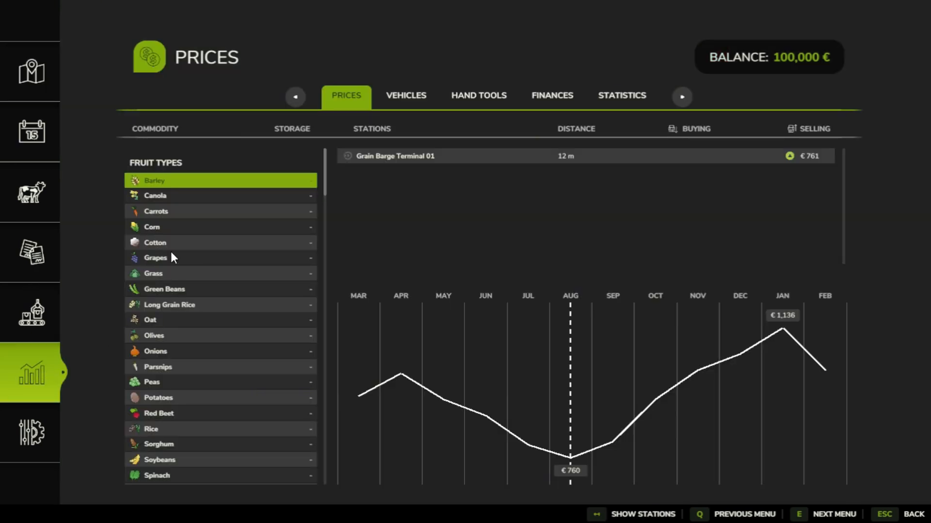
{"action": "key", "text": "Escape"}
{"action": "key", "text": "w"}
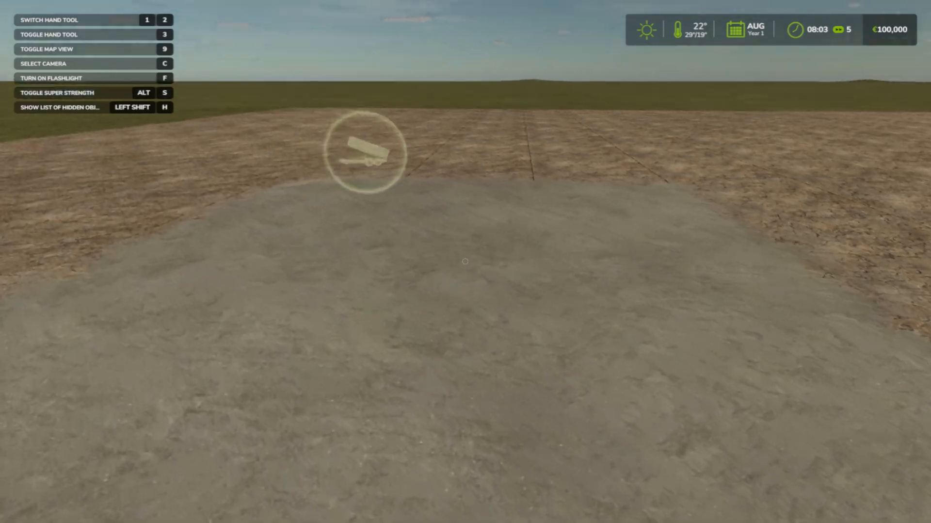
{"action": "key", "text": "s"}
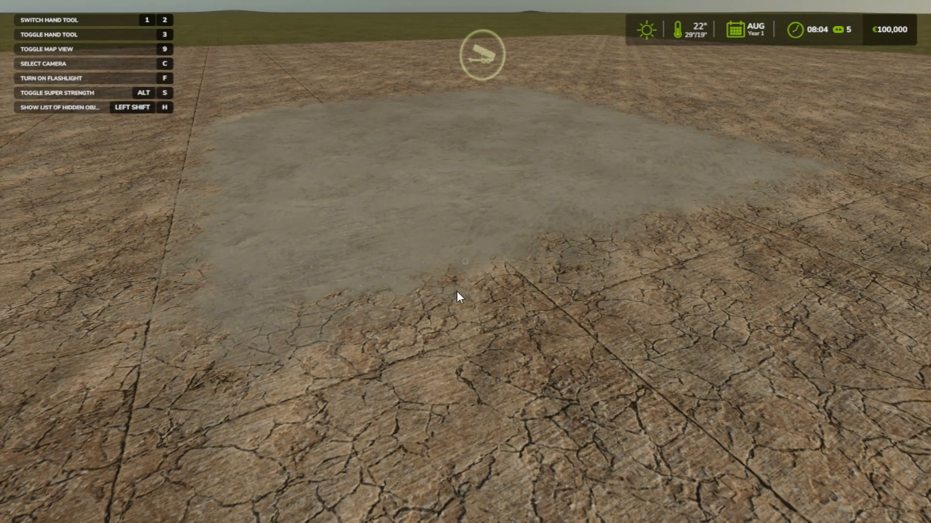
Go through the fruit types in the prices overview, from barley to wheat, checking which ones Grain Barge Terminal 01 buys.
{"action": "key", "text": "Escape"}
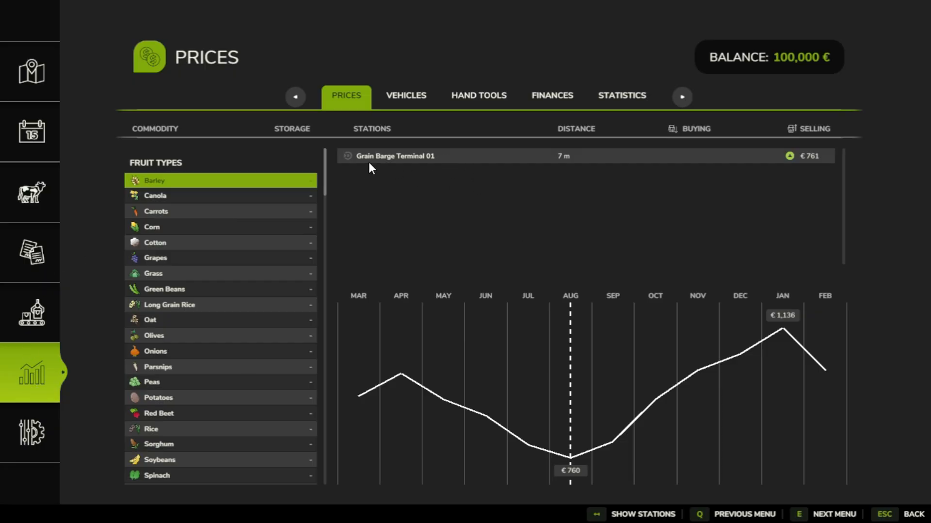
{"action": "left_click", "coordinate": [200, 198]}
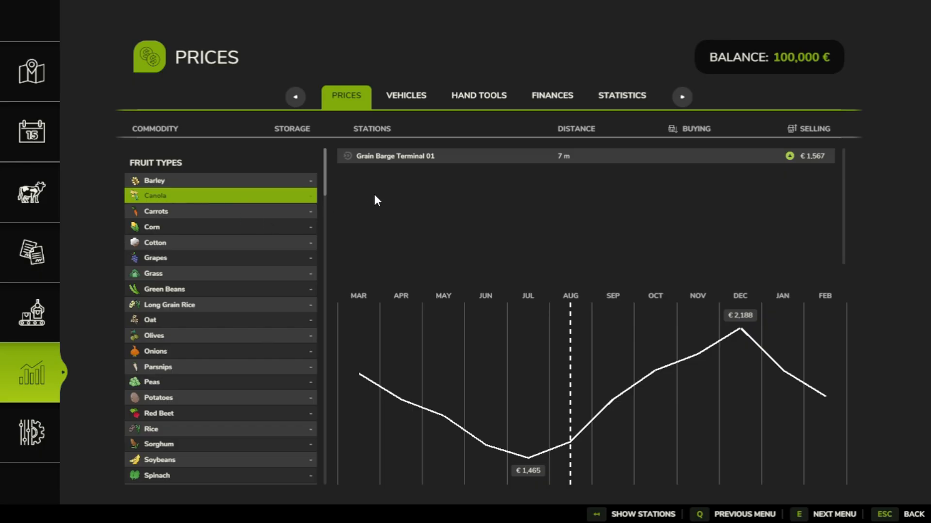
{"action": "key", "text": "Down"}
{"action": "key", "text": "Down"}
{"action": "key", "text": "Down"}
{"action": "key", "text": "Down"}
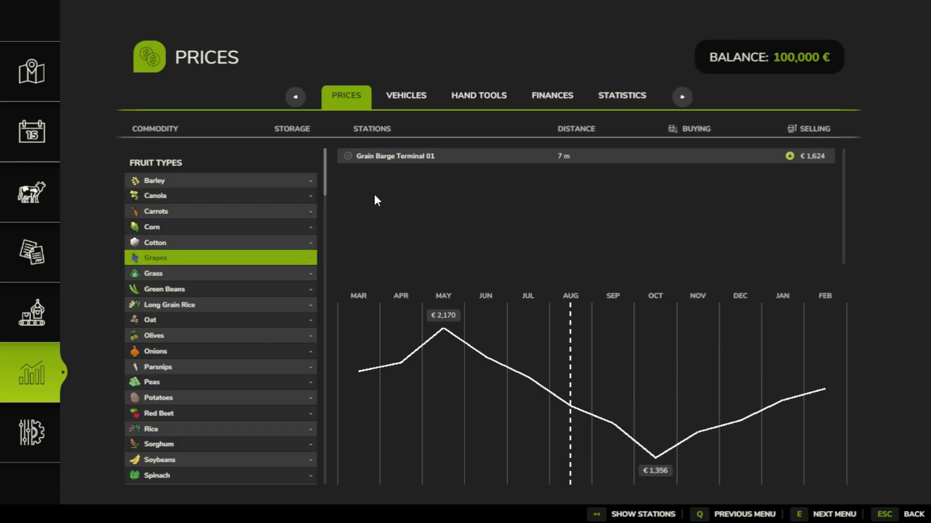
{"action": "key", "text": "Down"}
{"action": "key", "text": "Down"}
{"action": "key", "text": "Down"}
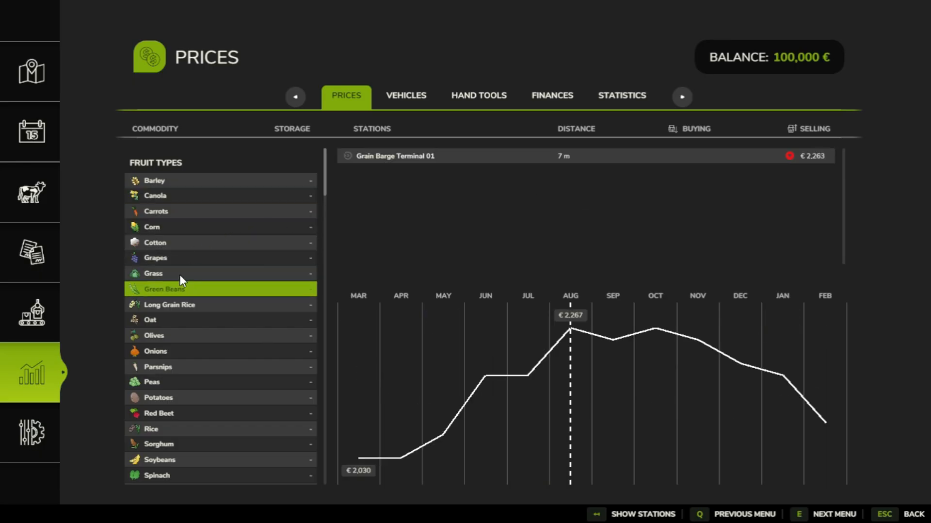
{"action": "key", "text": "Down"}
{"action": "key", "text": "Down"}
{"action": "key", "text": "Down"}
{"action": "key", "text": "Down"}
{"action": "key", "text": "Down"}
{"action": "key", "text": "Down"}
{"action": "key", "text": "Down"}
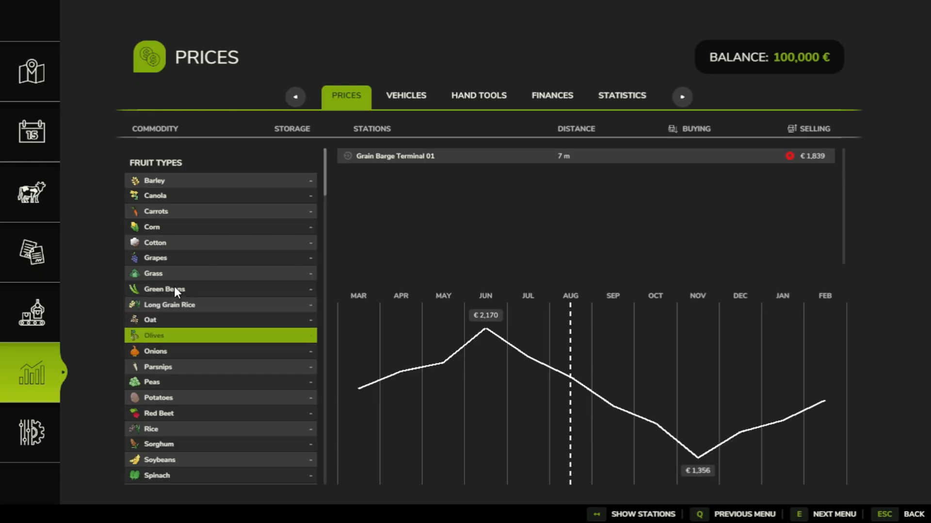
{"action": "key", "text": "Down"}
{"action": "key", "text": "Down"}
{"action": "key", "text": "Down"}
{"action": "key", "text": "Down"}
{"action": "key", "text": "Down"}
{"action": "key", "text": "Down"}
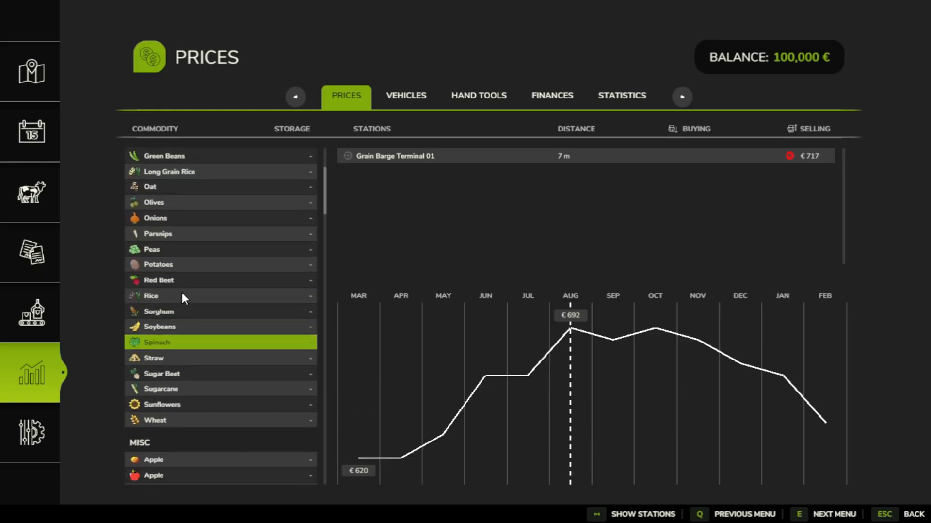
{"action": "key", "text": "Down"}
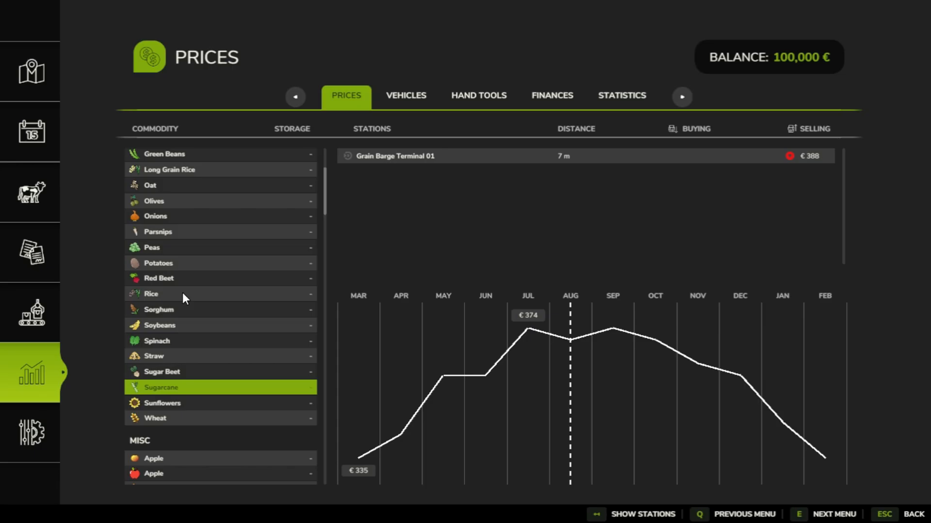
{"action": "key", "text": "Down"}
{"action": "key", "text": "Down"}
Go through the miscellaneous products in the prices overview to check which have a selling station, and return to the game.
{"action": "key", "text": "Down"}
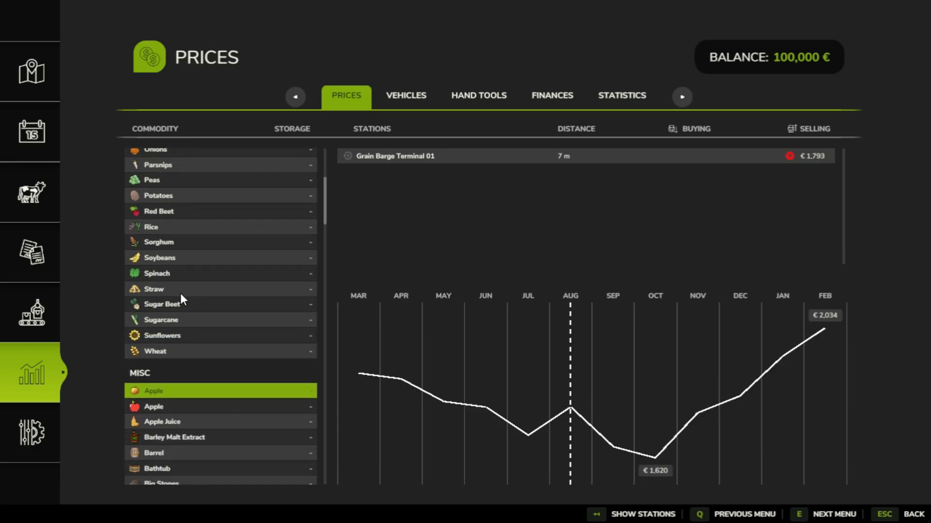
{"action": "key", "text": "Down"}
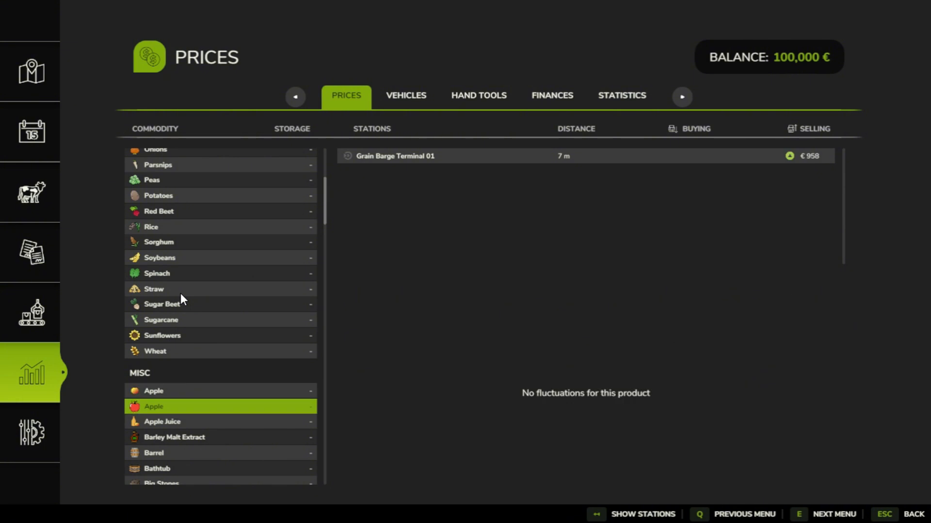
{"action": "key", "text": "Down"}
{"action": "key", "text": "Down"}
{"action": "key", "text": "Down"}
{"action": "key", "text": "Down"}
{"action": "key", "text": "Down"}
{"action": "key", "text": "Down"}
{"action": "key", "text": "Down"}
{"action": "key", "text": "Down"}
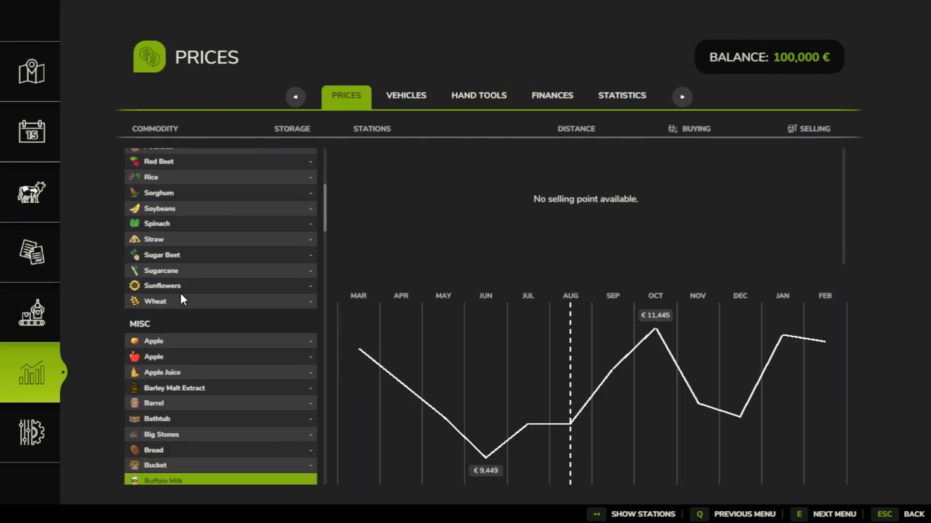
{"action": "key", "text": "Down"}
{"action": "key", "text": "Down"}
{"action": "key", "text": "Down"}
{"action": "key", "text": "Down"}
{"action": "key", "text": "Down"}
{"action": "key", "text": "Down"}
{"action": "key", "text": "Down"}
{"action": "key", "text": "Down"}
{"action": "key", "text": "Down"}
{"action": "key", "text": "Down"}
{"action": "key", "text": "Down"}
{"action": "key", "text": "Down"}
{"action": "key", "text": "Down"}
{"action": "key", "text": "Down"}
{"action": "key", "text": "Down"}
{"action": "key", "text": "Down"}
{"action": "key", "text": "Down"}
{"action": "key", "text": "Down"}
{"action": "key", "text": "Down"}
{"action": "key", "text": "Down"}
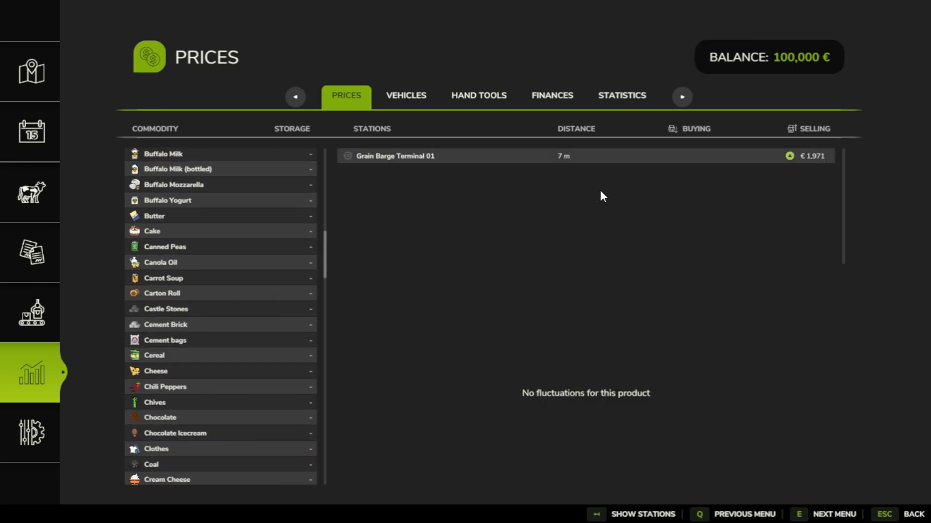
{"action": "key", "text": "Down"}
{"action": "key", "text": "Down"}
{"action": "key", "text": "Down"}
{"action": "key", "text": "Down"}
{"action": "key", "text": "Down"}
{"action": "key", "text": "Down"}
{"action": "key", "text": "Down"}
{"action": "key", "text": "Down"}
{"action": "key", "text": "Down"}
{"action": "key", "text": "Down"}
{"action": "key", "text": "Down"}
{"action": "key", "text": "Down"}
{"action": "key", "text": "Down"}
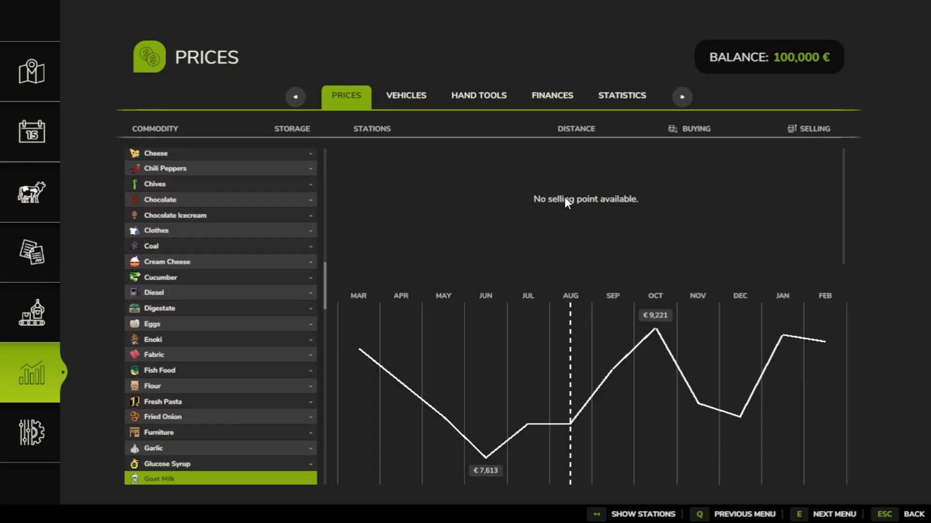
{"action": "key", "text": "Down"}
{"action": "key", "text": "Down"}
{"action": "key", "text": "Down"}
{"action": "key", "text": "Down"}
{"action": "key", "text": "Down"}
{"action": "key", "text": "Down"}
{"action": "key", "text": "Down"}
{"action": "key", "text": "Down"}
{"action": "key", "text": "Down"}
{"action": "key", "text": "Down"}
{"action": "key", "text": "Down"}
{"action": "key", "text": "Down"}
{"action": "key", "text": "Down"}
{"action": "key", "text": "Down"}
{"action": "key", "text": "Down"}
{"action": "key", "text": "Down"}
{"action": "key", "text": "Down"}
{"action": "key", "text": "Down"}
{"action": "key", "text": "Down"}
{"action": "key", "text": "Down"}
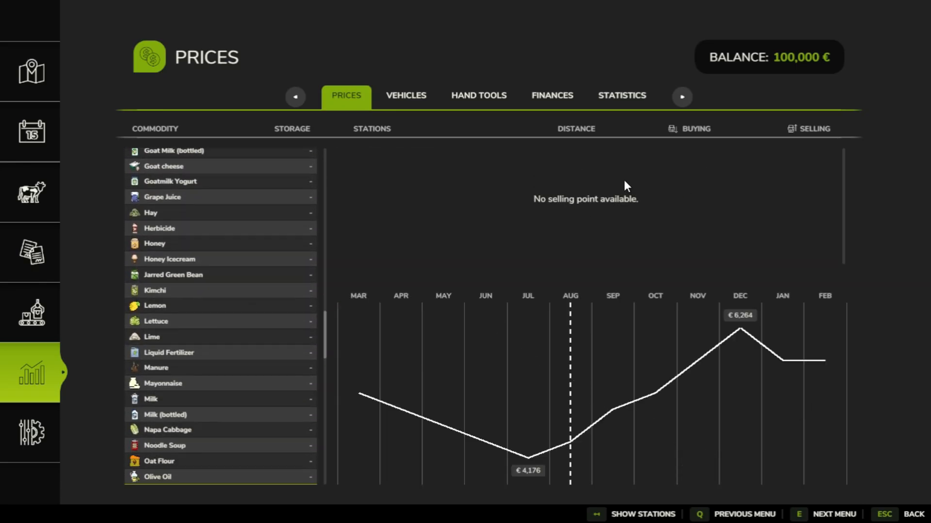
{"action": "key", "text": "Down"}
{"action": "key", "text": "Down"}
{"action": "key", "text": "Down"}
{"action": "key", "text": "Down"}
{"action": "key", "text": "Down"}
{"action": "key", "text": "Down"}
{"action": "key", "text": "Down"}
{"action": "key", "text": "Down"}
{"action": "key", "text": "Down"}
{"action": "key", "text": "Down"}
{"action": "key", "text": "Down"}
{"action": "key", "text": "Down"}
{"action": "key", "text": "Down"}
{"action": "key", "text": "Down"}
{"action": "key", "text": "Down"}
{"action": "key", "text": "Down"}
{"action": "key", "text": "Down"}
{"action": "key", "text": "Down"}
{"action": "key", "text": "Down"}
{"action": "key", "text": "Down"}
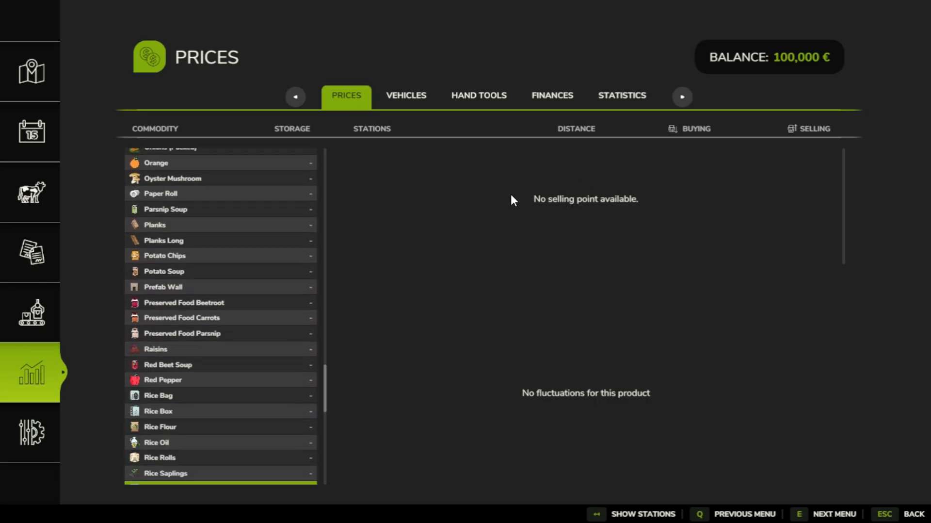
{"action": "key", "text": "Down"}
{"action": "key", "text": "Down"}
{"action": "key", "text": "Down"}
{"action": "key", "text": "Down"}
{"action": "key", "text": "Down"}
{"action": "key", "text": "Down"}
{"action": "key", "text": "Down"}
{"action": "key", "text": "Down"}
{"action": "key", "text": "Down"}
{"action": "key", "text": "Down"}
{"action": "key", "text": "Down"}
{"action": "key", "text": "Down"}
{"action": "scroll", "coordinate": [128, 370], "scroll_direction": "down", "scroll_amount": 5}
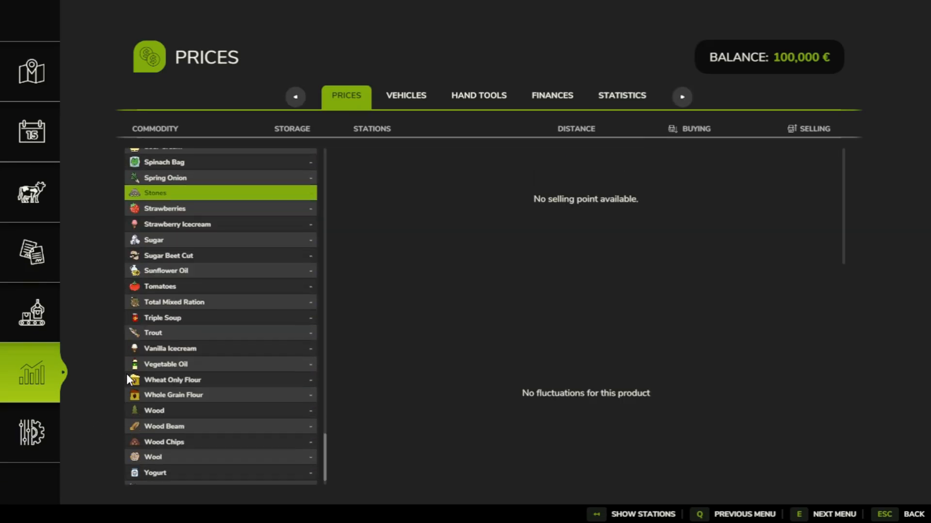
{"action": "scroll", "coordinate": [131, 382], "scroll_direction": "down", "scroll_amount": 1}
{"action": "key", "text": "Escape"}
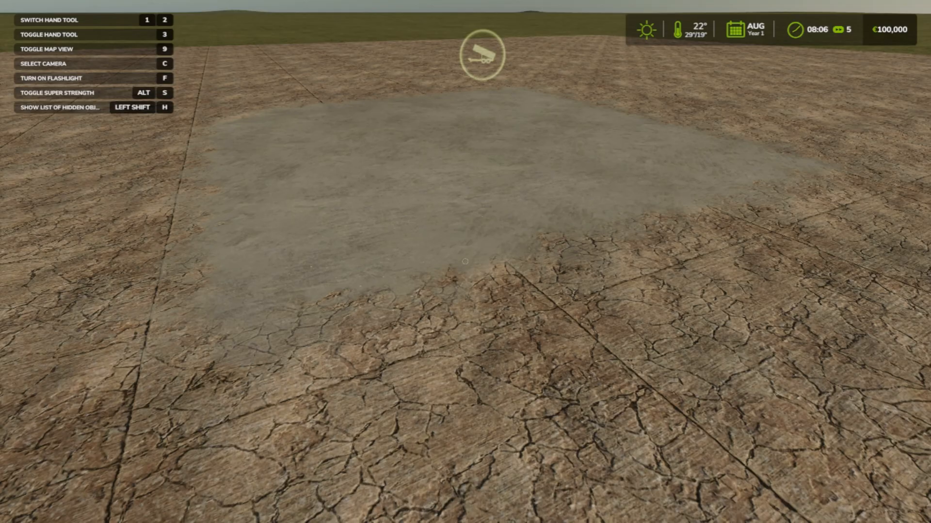
Walk around the concrete patch to inspect the unloading trigger and the surrounding ground.
{"action": "key", "text": "d"}
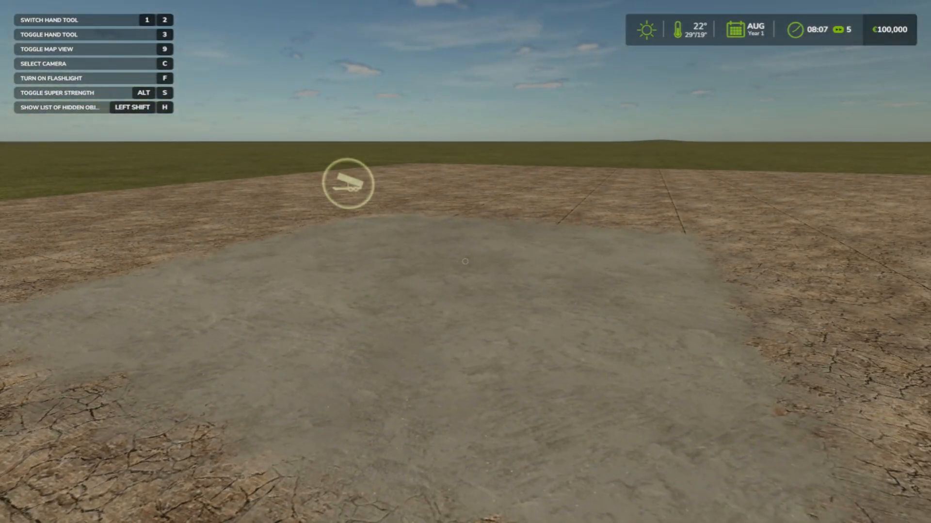
{"action": "key", "text": "w"}
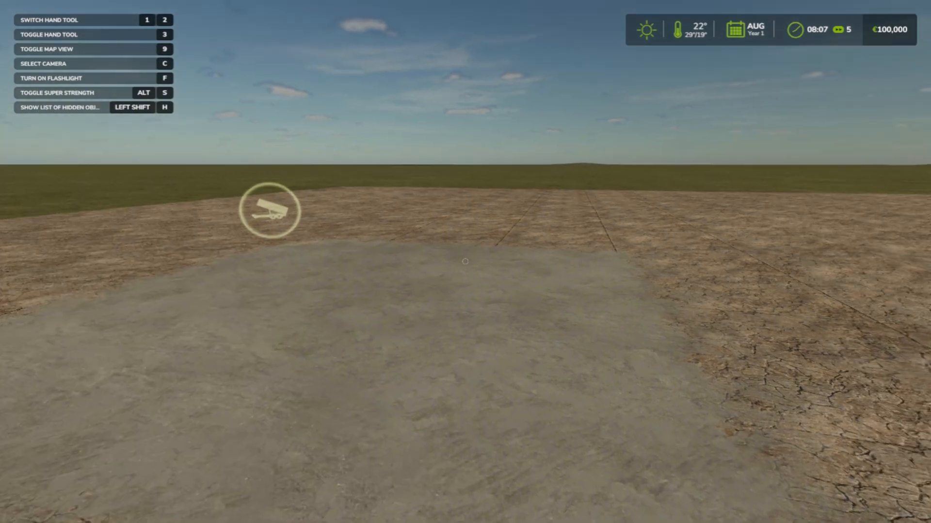
{"action": "key", "text": "a"}
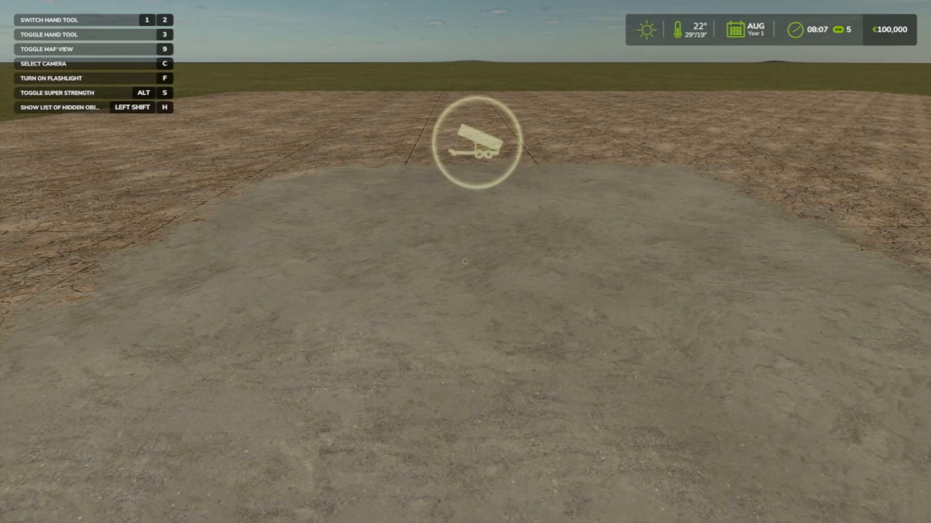
{"action": "key", "text": "s"}
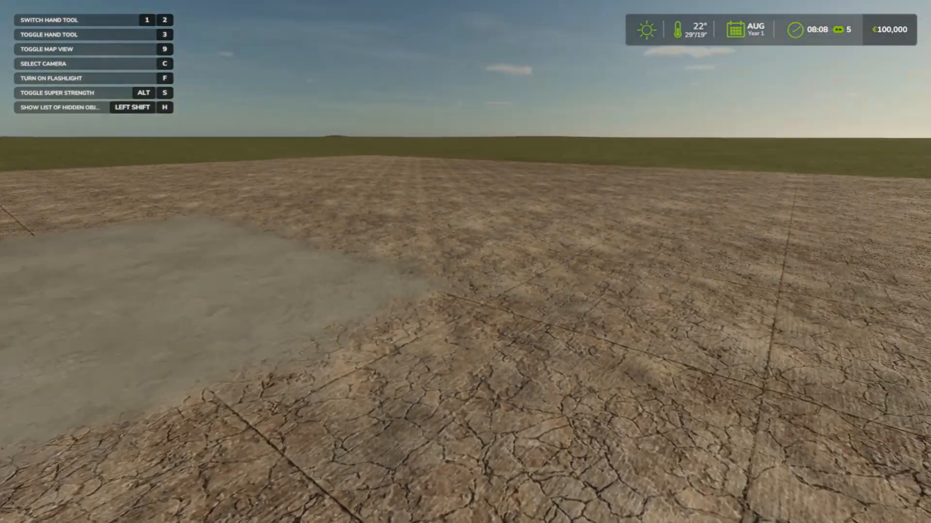
{"action": "key", "text": "w"}
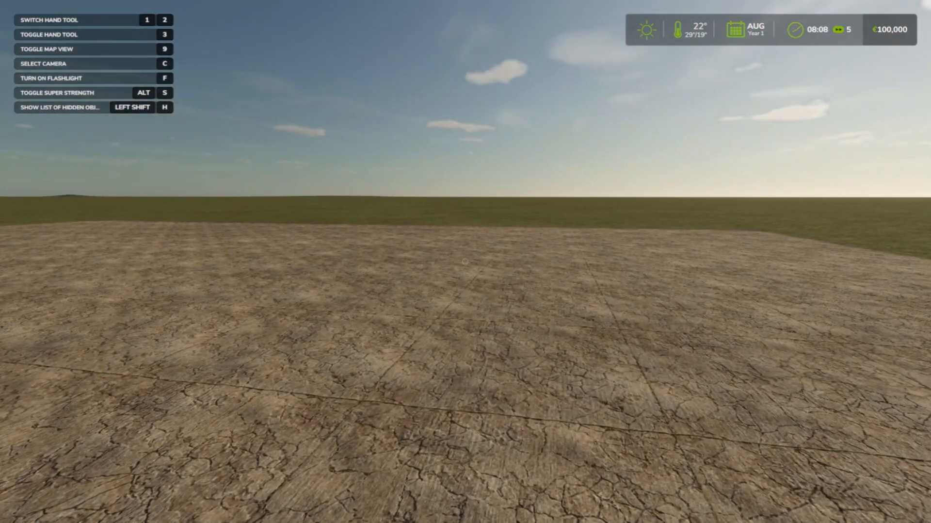